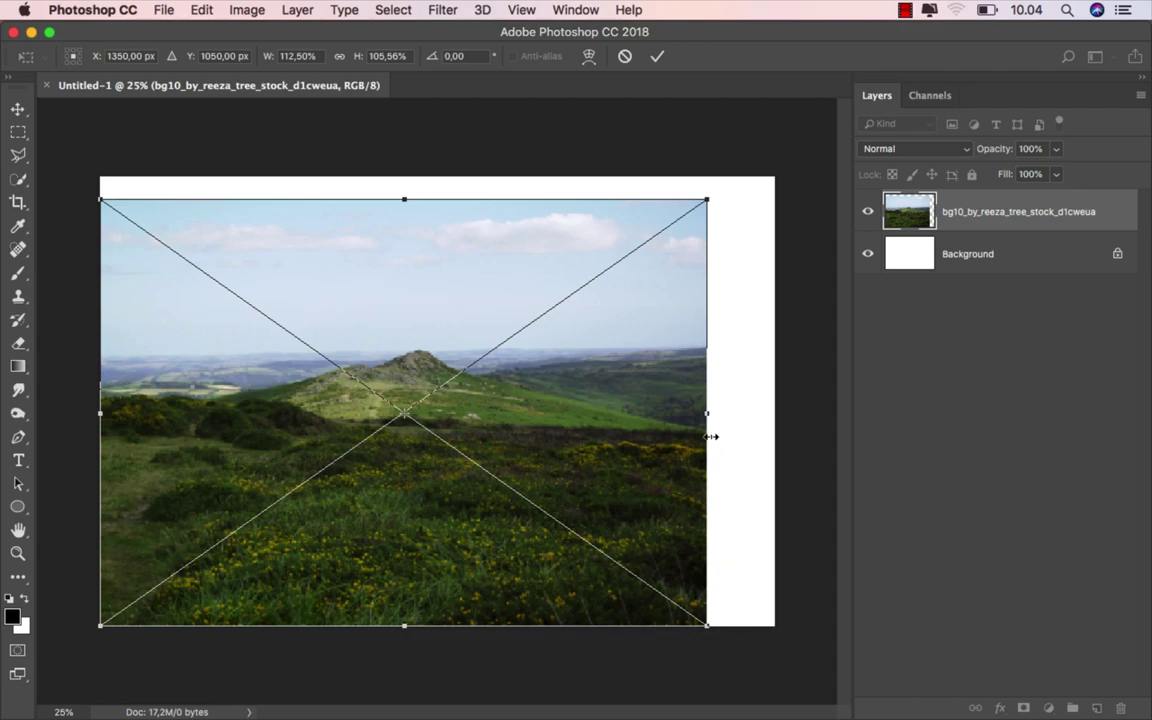
# Stretch the placed moorland photo to 125% width across the canvas and reduce its height to 90%, keeping its lower edge fixed.
pyautogui.moveTo(712, 411); pyautogui.dragTo(774, 412)
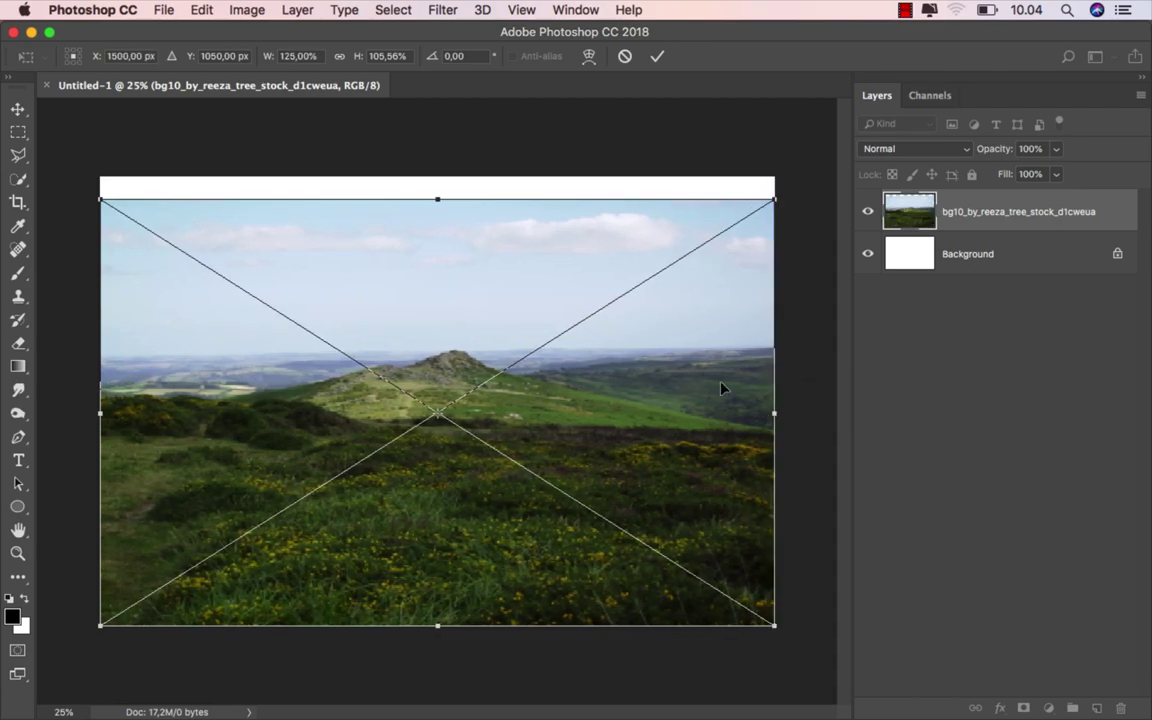
pyautogui.moveTo(441, 196); pyautogui.dragTo(446, 259)
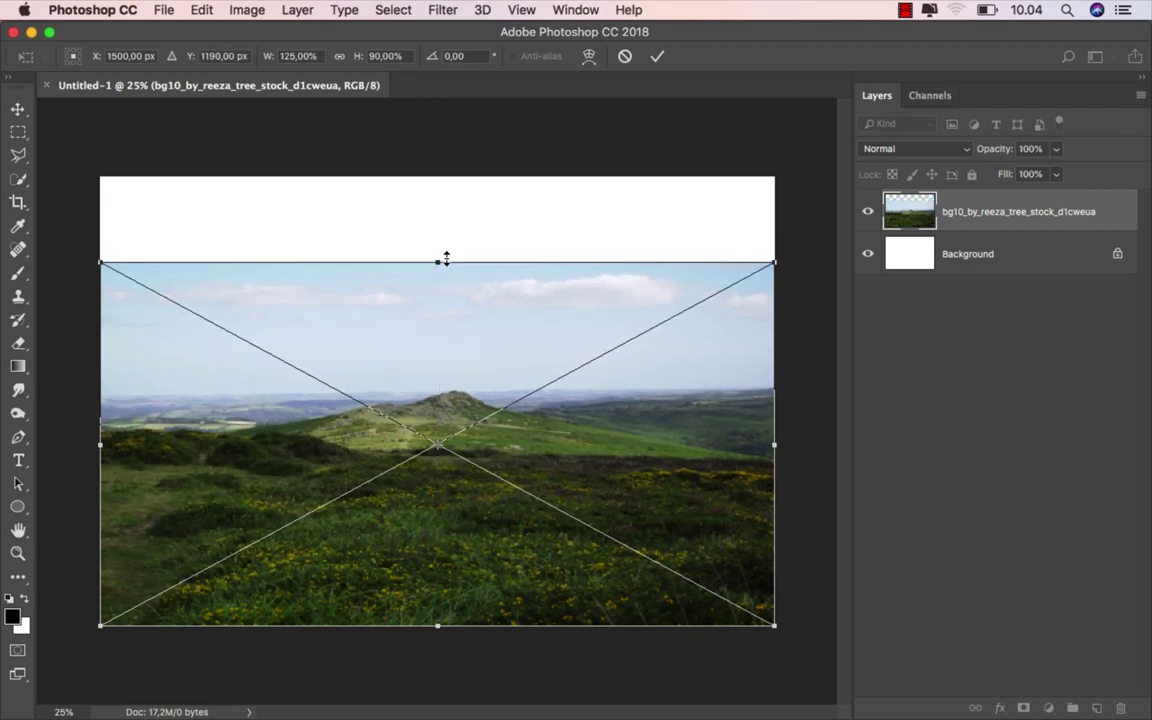
pyautogui.click(658, 56)
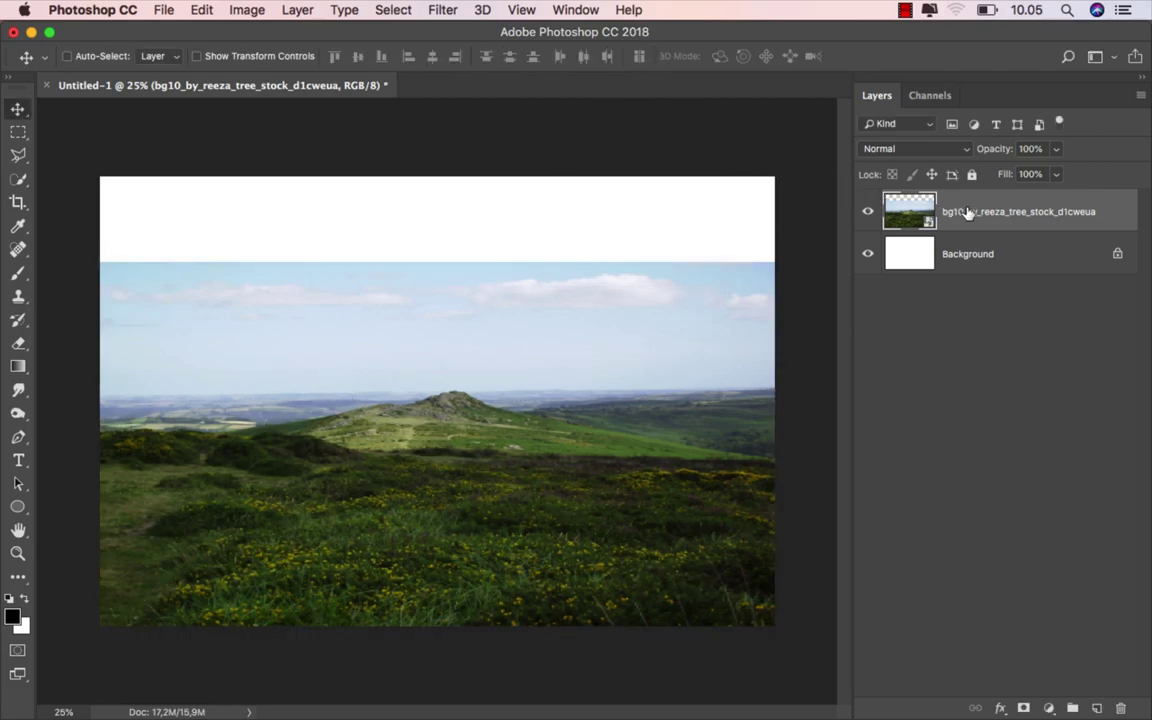
# Mask out the moorland photo's sky from a Quick Selection of the ground, refining the selection edge along the distant hills.
pyautogui.moveTo(18, 178); pyautogui.dragTo(62, 174)
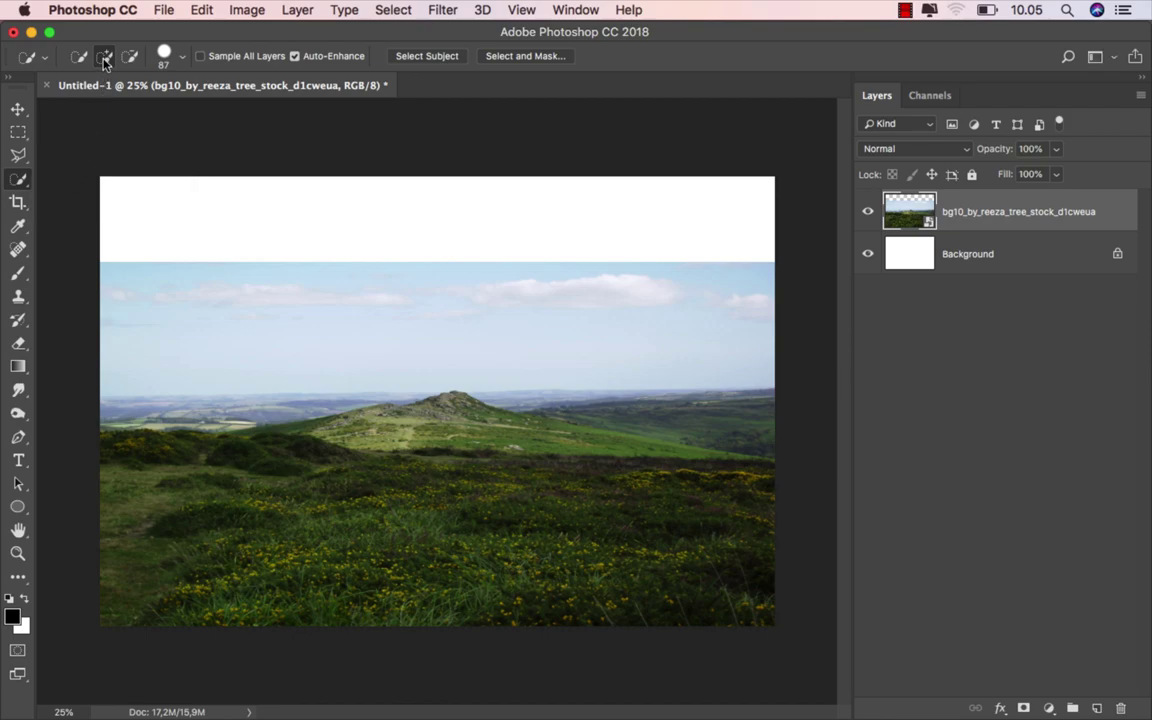
pyautogui.moveTo(100, 442)
pyautogui.mouseDown()
pyautogui.moveTo(260, 450)
pyautogui.moveTo(292, 430)
pyautogui.moveTo(455, 401)
pyautogui.moveTo(571, 447)
pyautogui.moveTo(674, 419)
pyautogui.moveTo(712, 425)
pyautogui.moveTo(743, 581)
pyautogui.moveTo(548, 602)
pyautogui.moveTo(486, 594)
pyautogui.moveTo(129, 461)
pyautogui.moveTo(98, 484)
pyautogui.moveTo(102, 632)
pyautogui.moveTo(776, 628)
pyautogui.mouseUp()
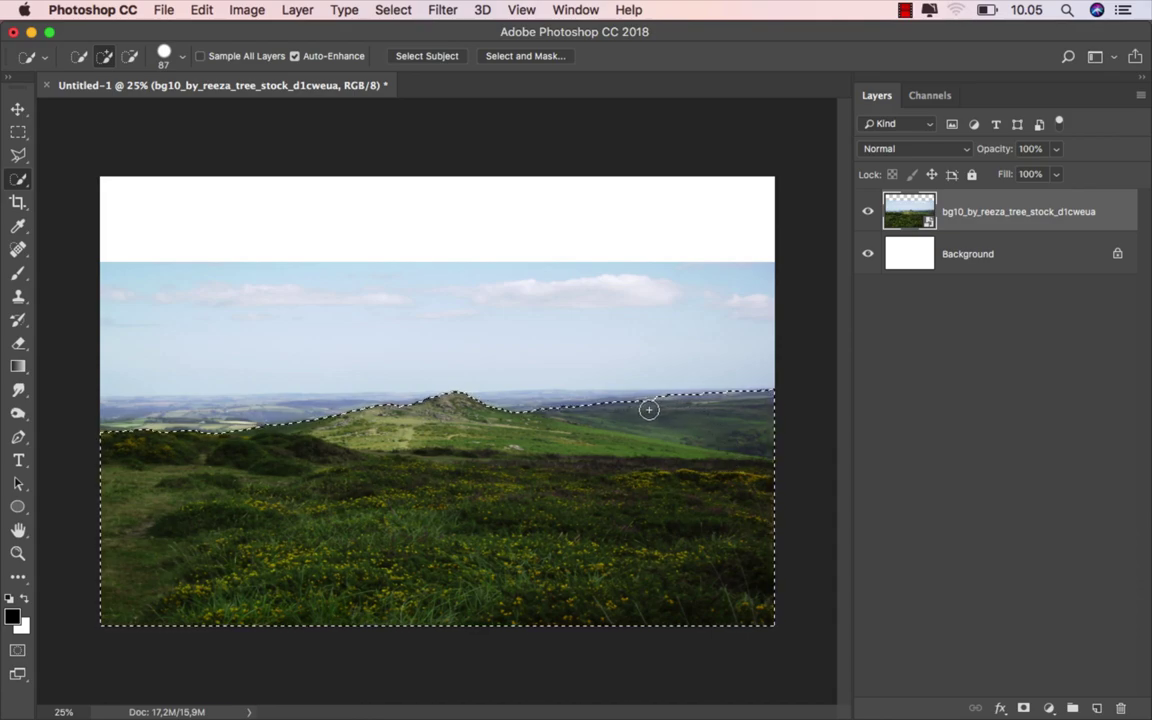
pyautogui.click(533, 56)
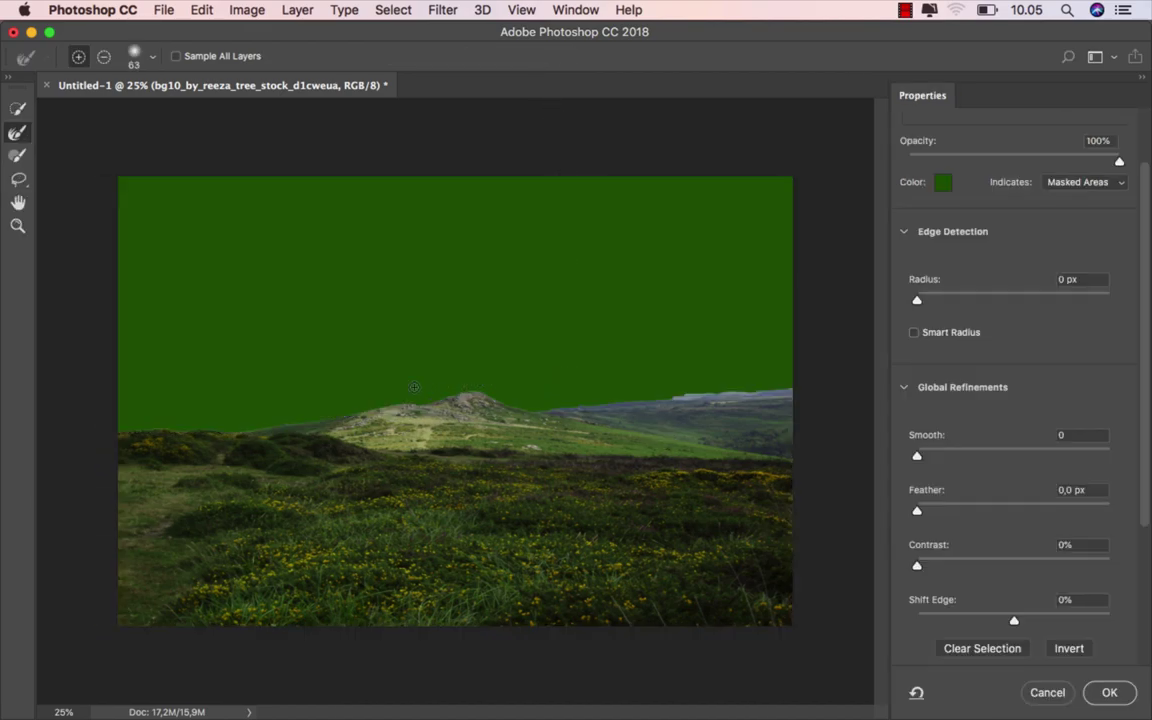
pyautogui.moveTo(545, 400); pyautogui.dragTo(789, 395)
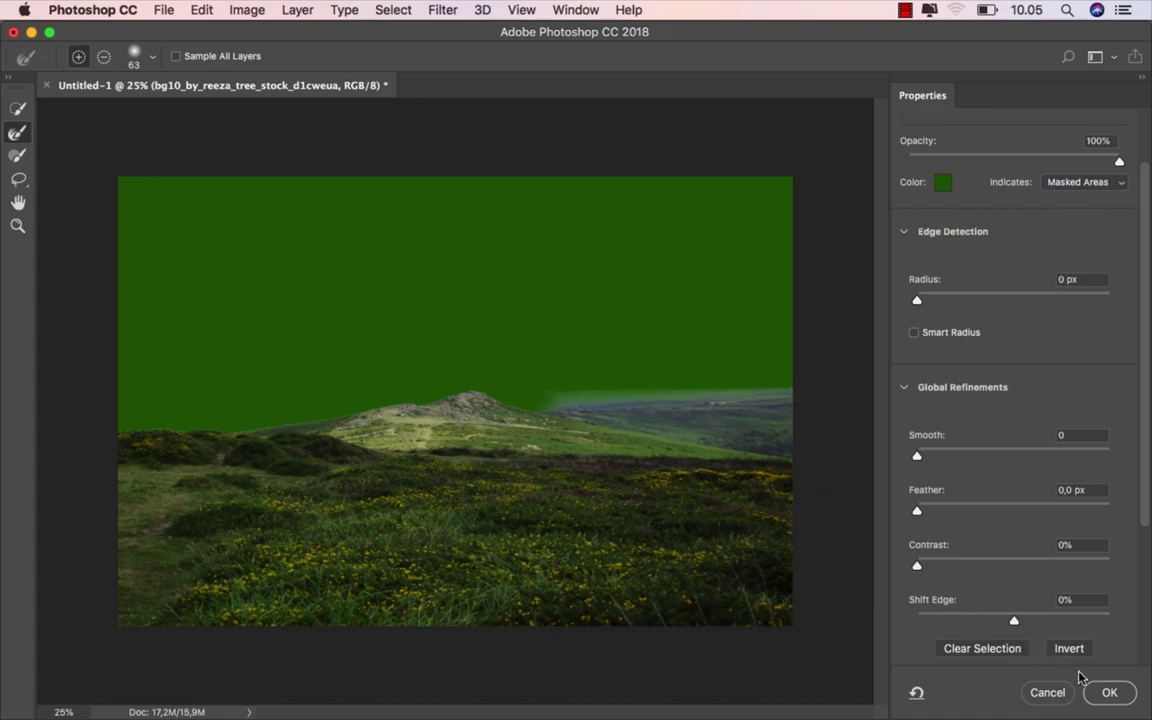
pyautogui.click(1110, 692)
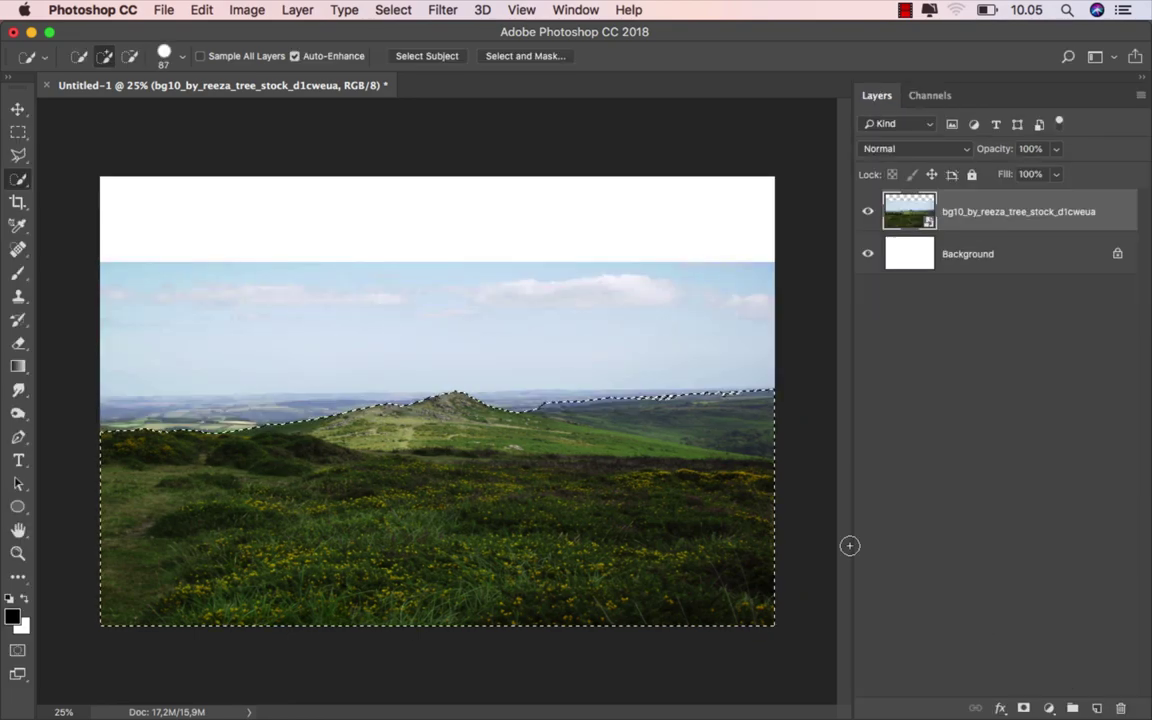
pyautogui.click(1021, 708)
# Add a black (000000) Solid Color fill layer directly above the Background layer.
pyautogui.click(1030, 256)
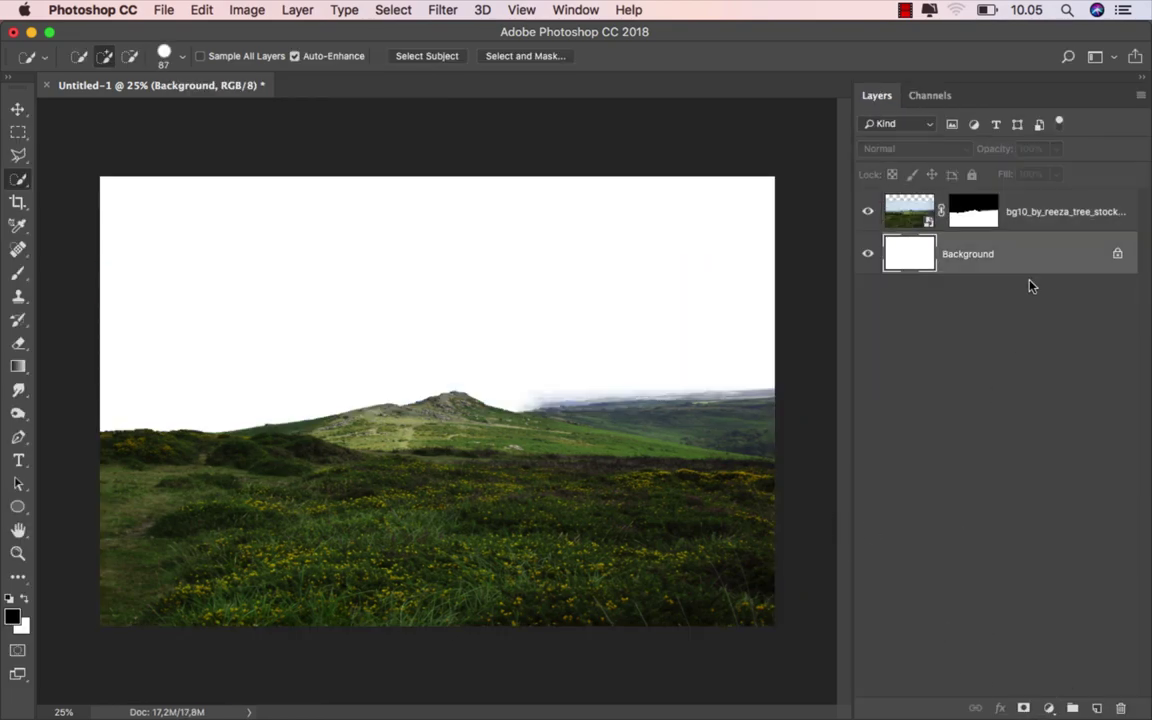
pyautogui.click(1050, 707)
pyautogui.click(1045, 365)
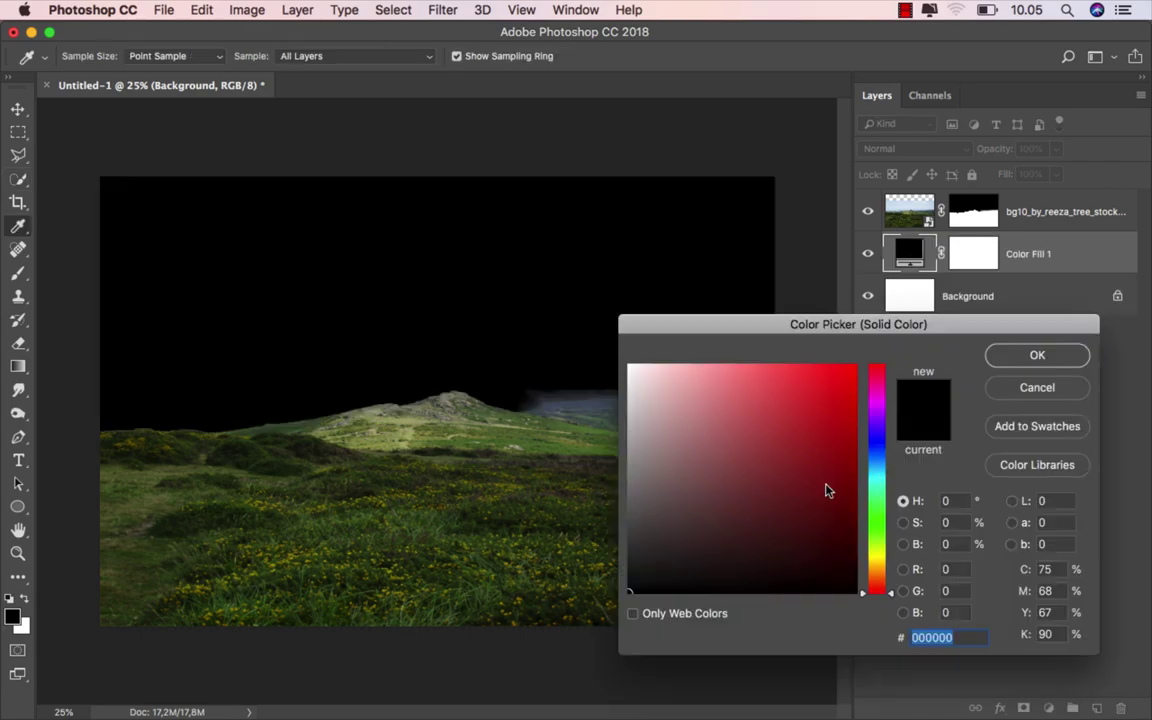
pyautogui.click(1030, 368)
pyautogui.press('w')
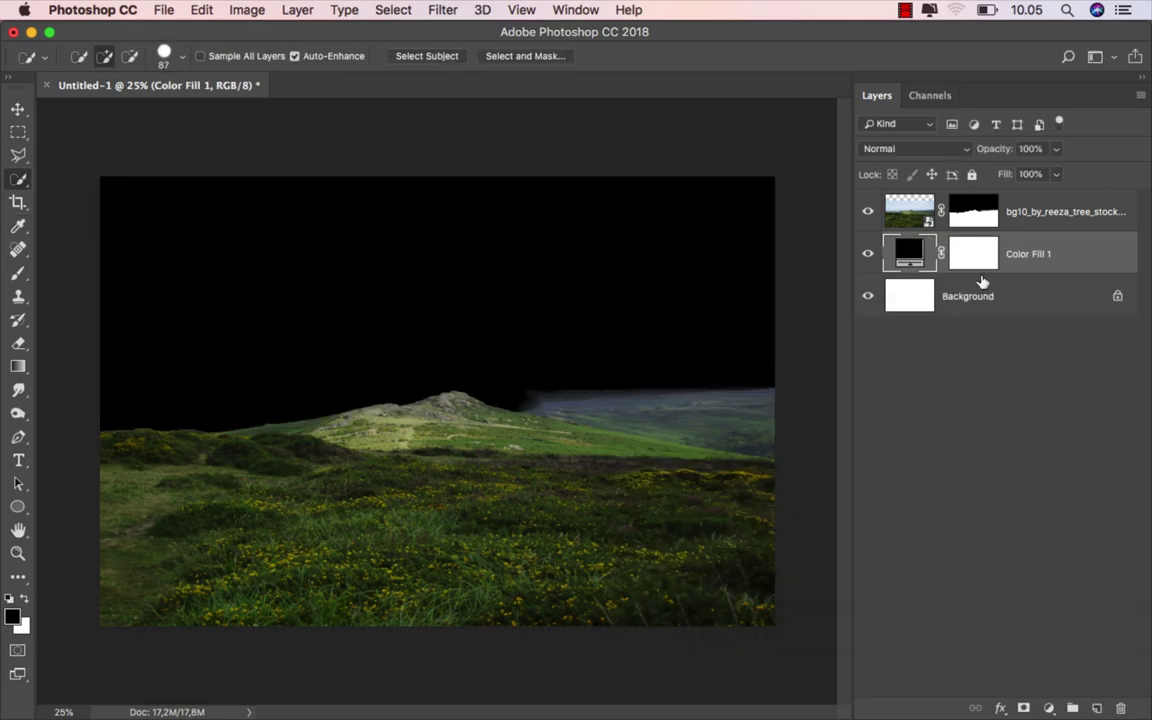
# Paint white on the moorland layer's mask just beside the rocky hilltop with a soft 190 px brush at 10% opacity.
pyautogui.click(973, 211)
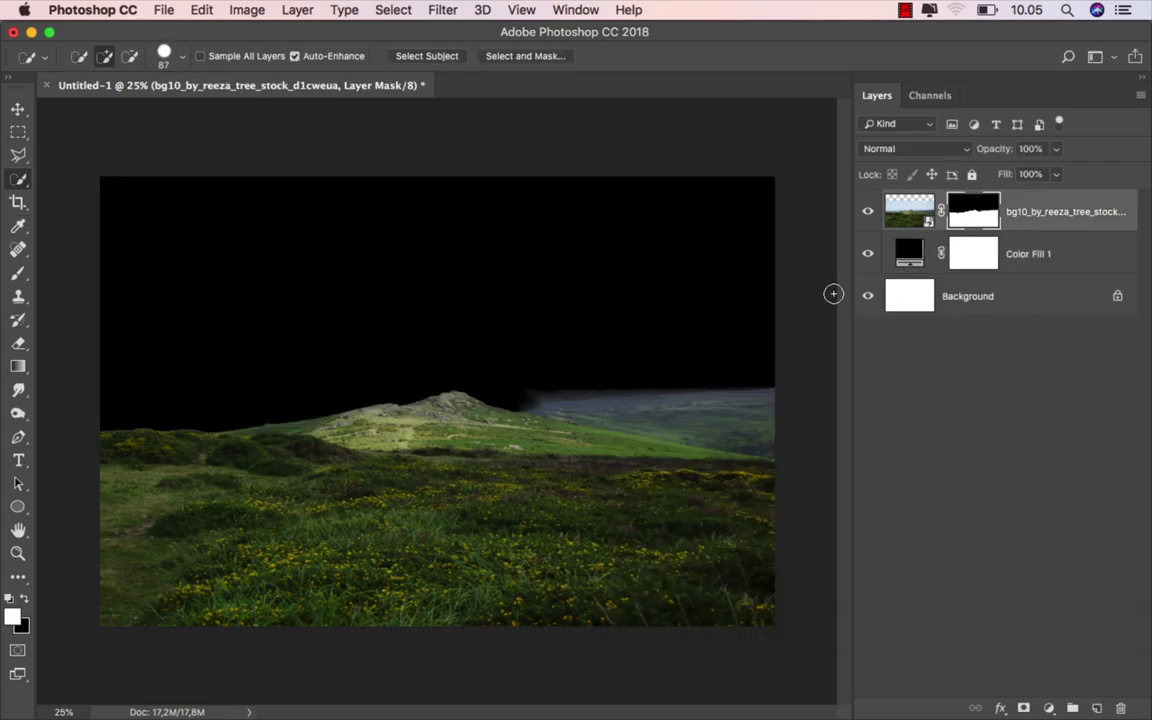
pyautogui.click(18, 272)
pyautogui.click(73, 272)
pyautogui.rightClick(258, 280)
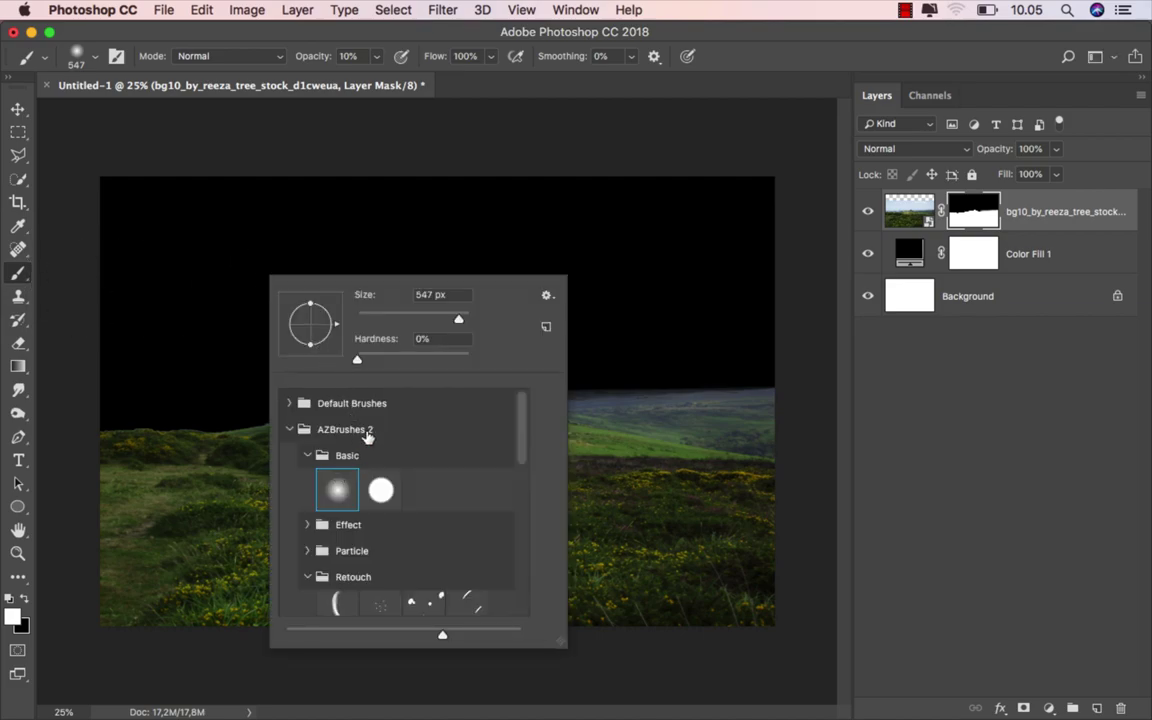
pyautogui.click(400, 319)
pyautogui.click(425, 294)
pyautogui.press('Return')
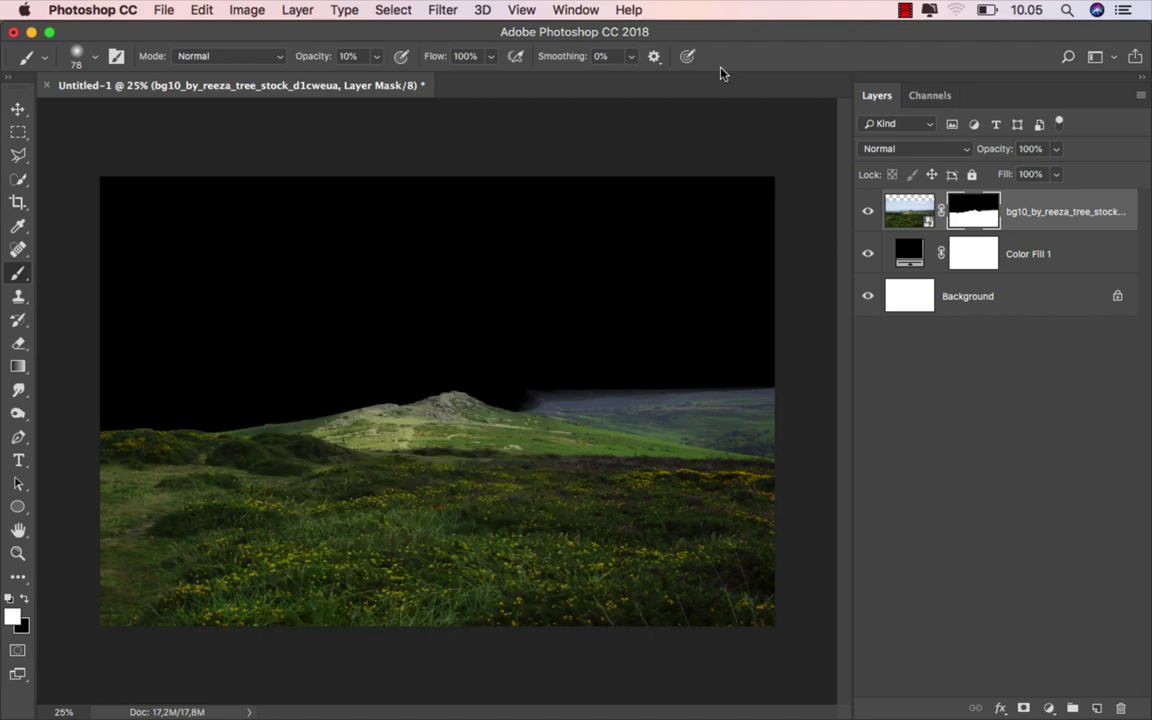
pyautogui.scroll(5, 640, 373)
pyautogui.moveTo(645, 420); pyautogui.dragTo(425, 385)
pyautogui.moveTo(291, 304); pyautogui.dragTo(317, 304)
pyautogui.moveTo(241, 336); pyautogui.dragTo(306, 352)
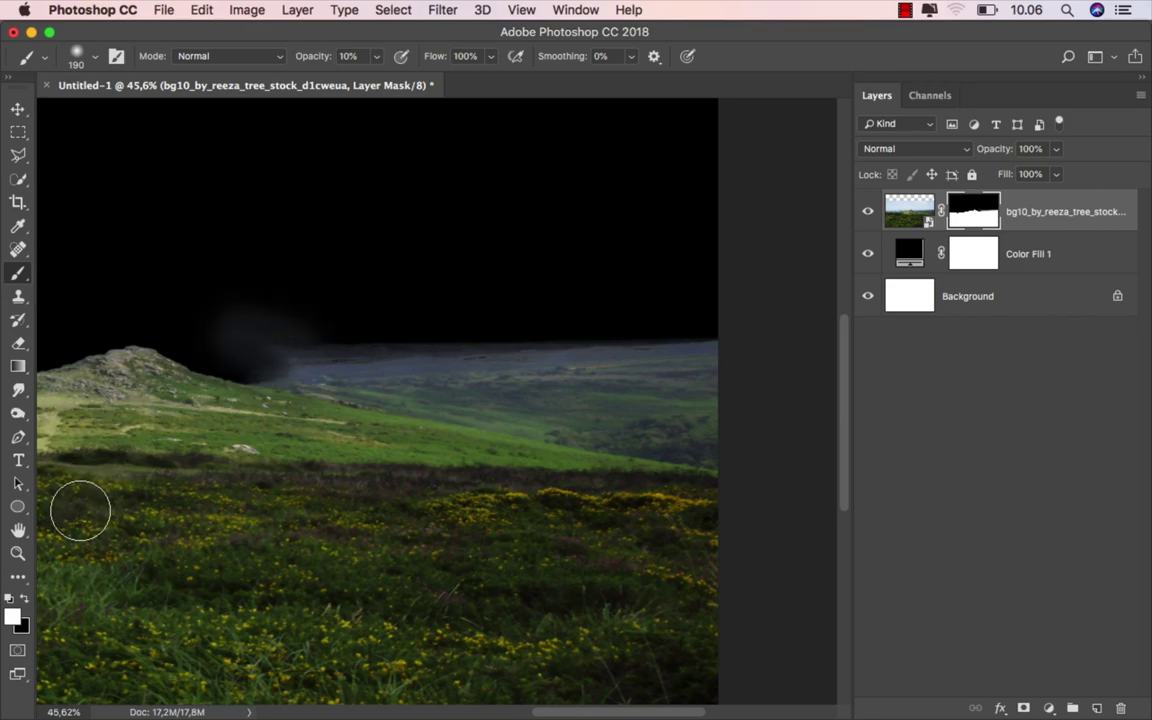
# Paint black on the moorland mask to fade out the distant hills beside the hilltop, raising the brush opacity to 41%.
pyautogui.press('x')
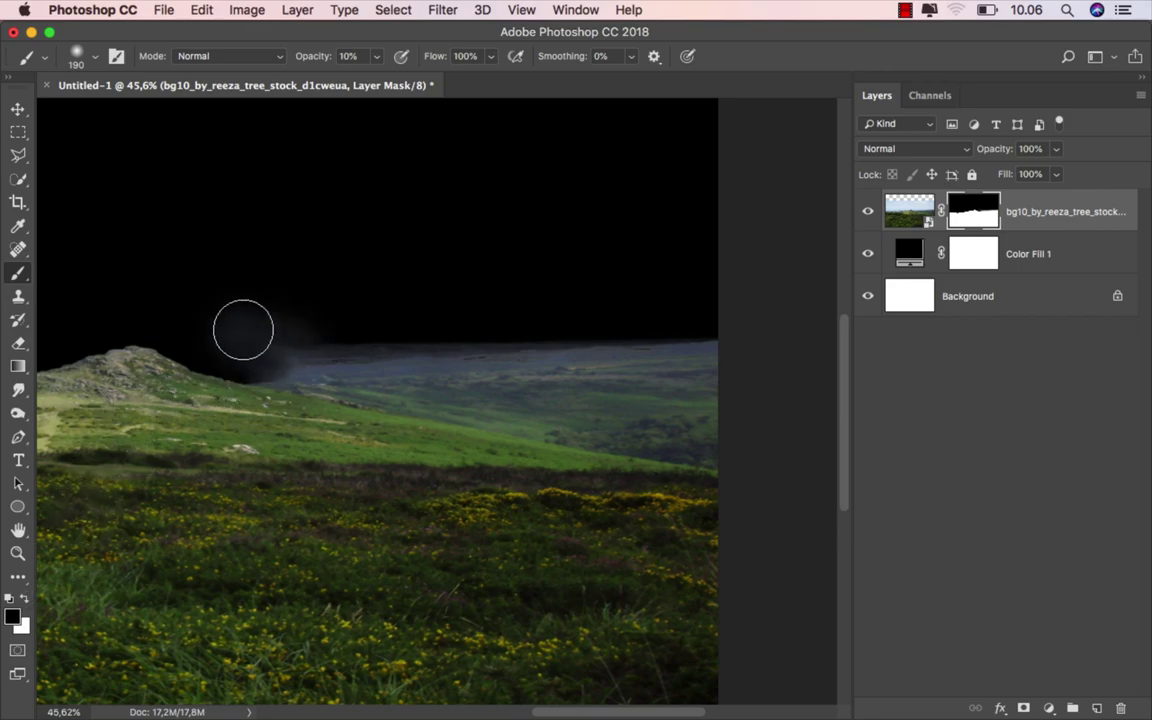
pyautogui.moveTo(369, 344)
pyautogui.mouseDown()
pyautogui.moveTo(586, 334)
pyautogui.moveTo(264, 346)
pyautogui.moveTo(283, 365)
pyautogui.moveTo(593, 338)
pyautogui.moveTo(318, 350)
pyautogui.moveTo(369, 336)
pyautogui.moveTo(359, 331)
pyautogui.moveTo(400, 66)
pyautogui.moveTo(656, 337)
pyautogui.moveTo(674, 329)
pyautogui.moveTo(493, 334)
pyautogui.moveTo(624, 353)
pyautogui.mouseUp()
pyautogui.click(376, 56)
pyautogui.click(402, 77)
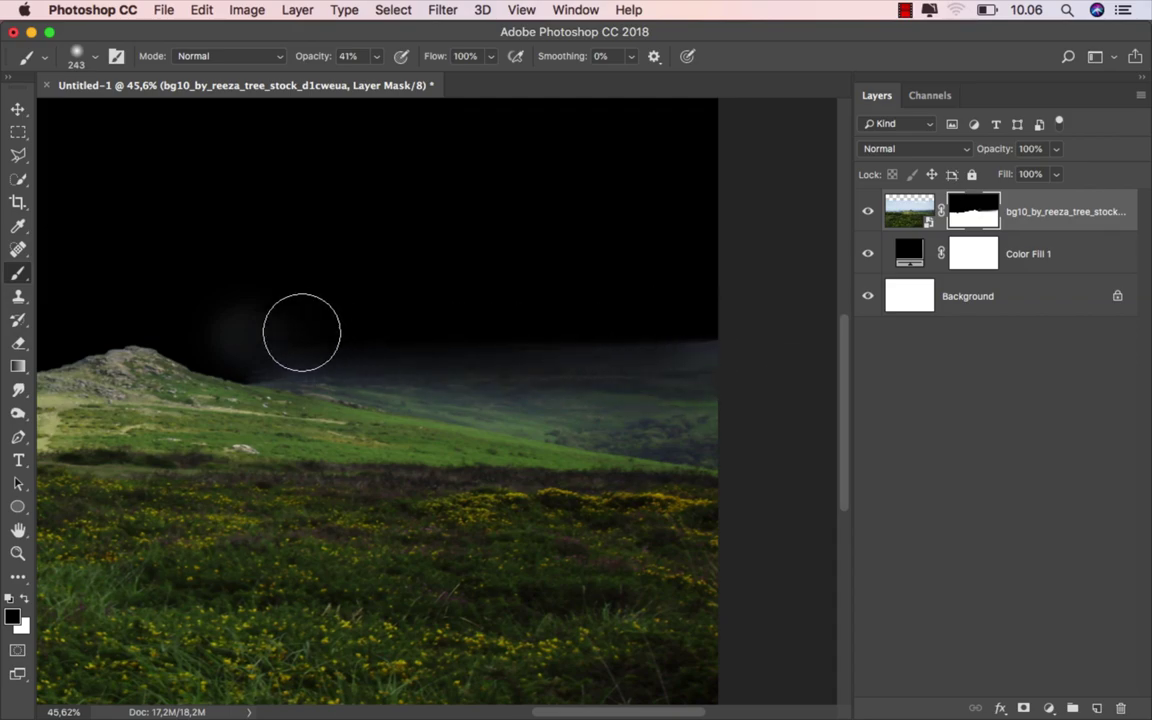
pyautogui.moveTo(247, 337)
pyautogui.mouseDown()
pyautogui.moveTo(488, 378)
pyautogui.moveTo(794, 376)
pyautogui.mouseUp()
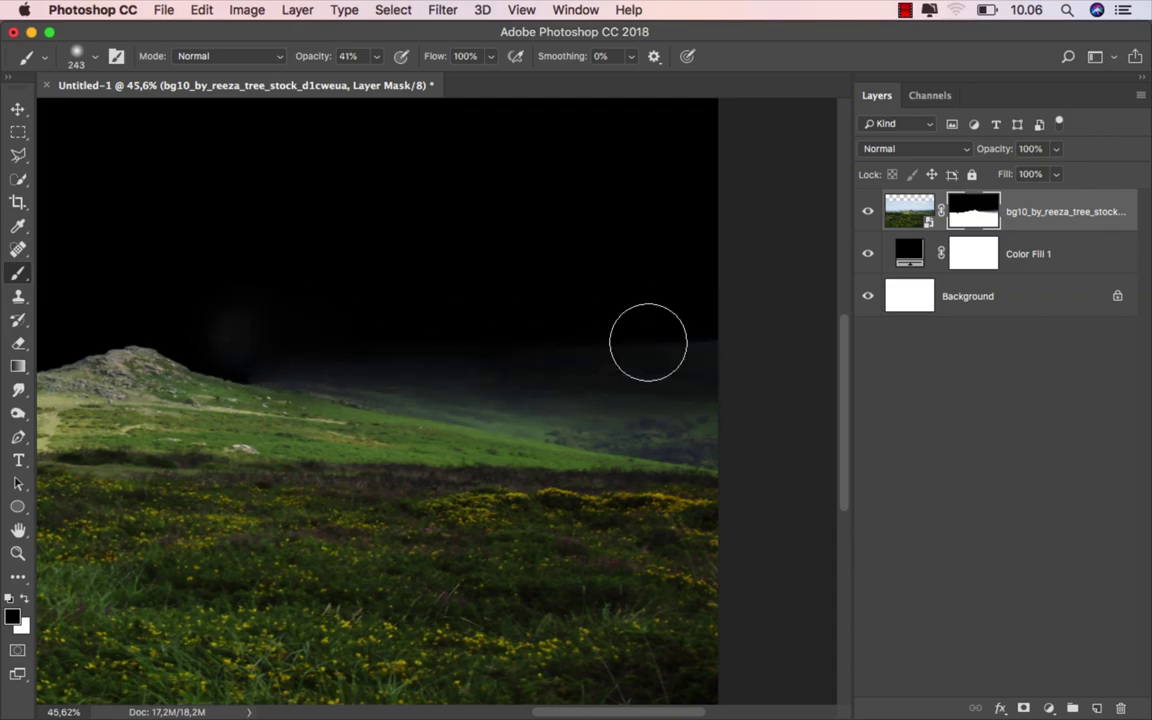
pyautogui.moveTo(671, 380); pyautogui.dragTo(391, 360)
pyautogui.moveTo(281, 330)
pyautogui.mouseDown()
pyautogui.moveTo(255, 332)
pyautogui.moveTo(368, 380)
pyautogui.moveTo(461, 369)
pyautogui.moveTo(432, 344)
pyautogui.mouseUp()
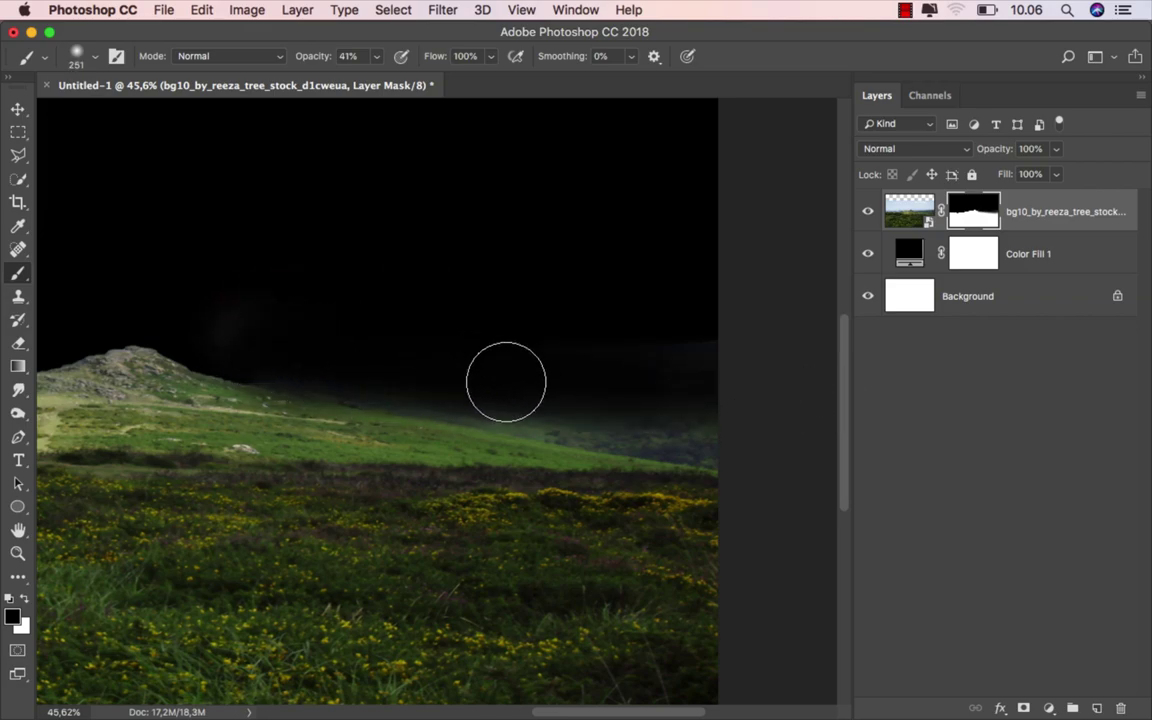
pyautogui.scroll(-5, 738, 381)
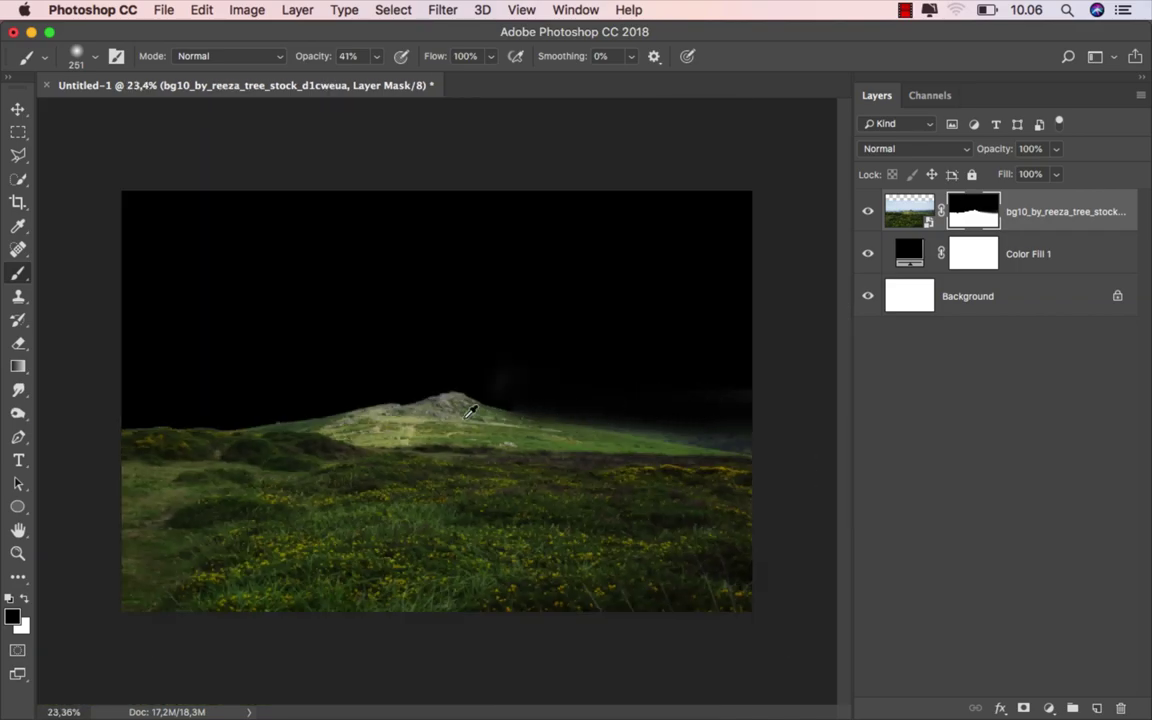
pyautogui.scroll(3, 428, 372)
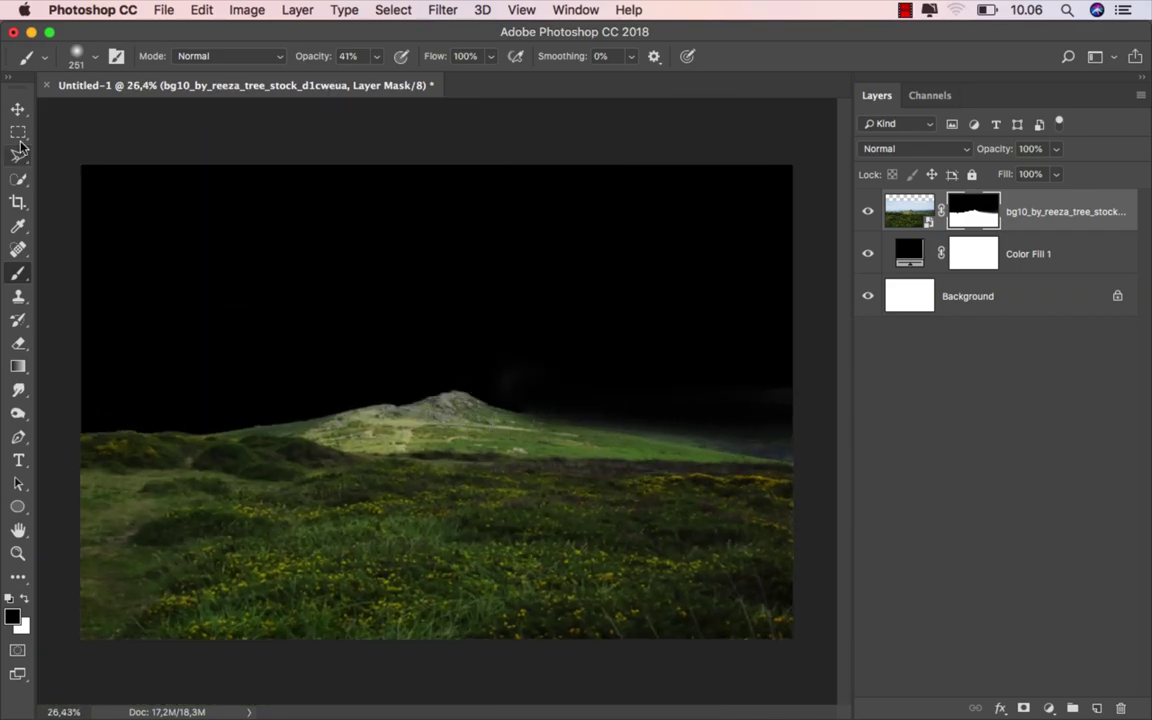
# Place the sunset mountain photo from Finder into the document and move its layer beneath the masked moorland layer.
pyautogui.press('v')
pyautogui.scroll(1, 480, 353)
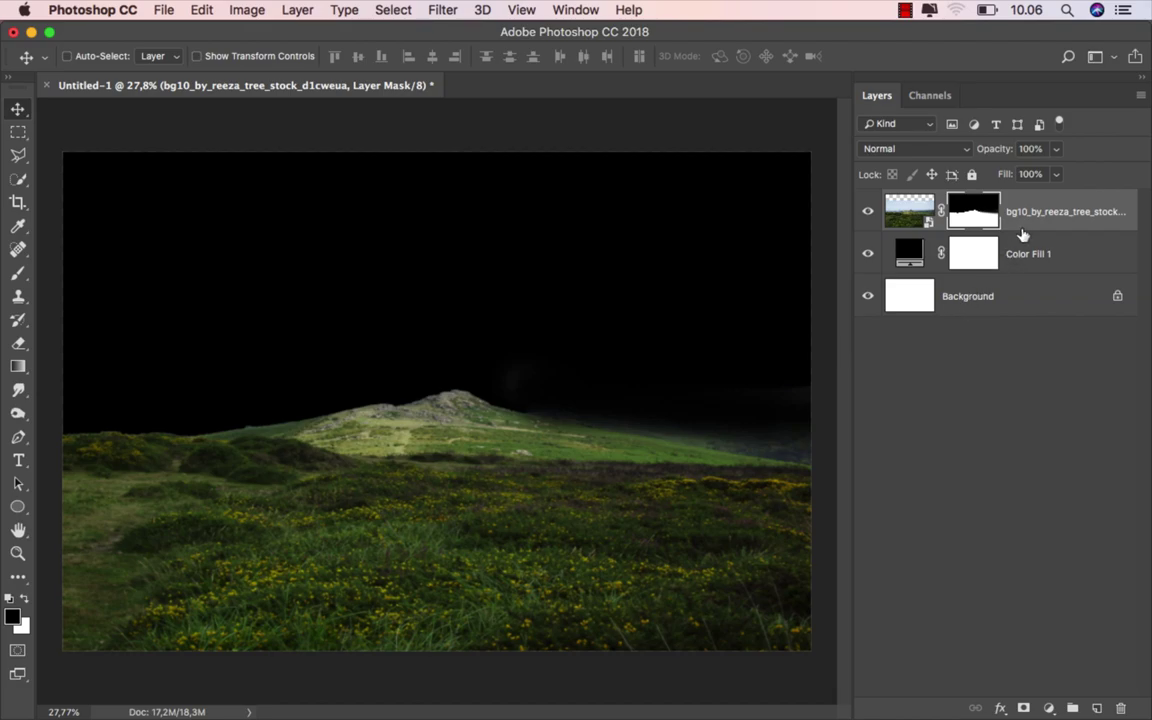
pyautogui.click(918, 208)
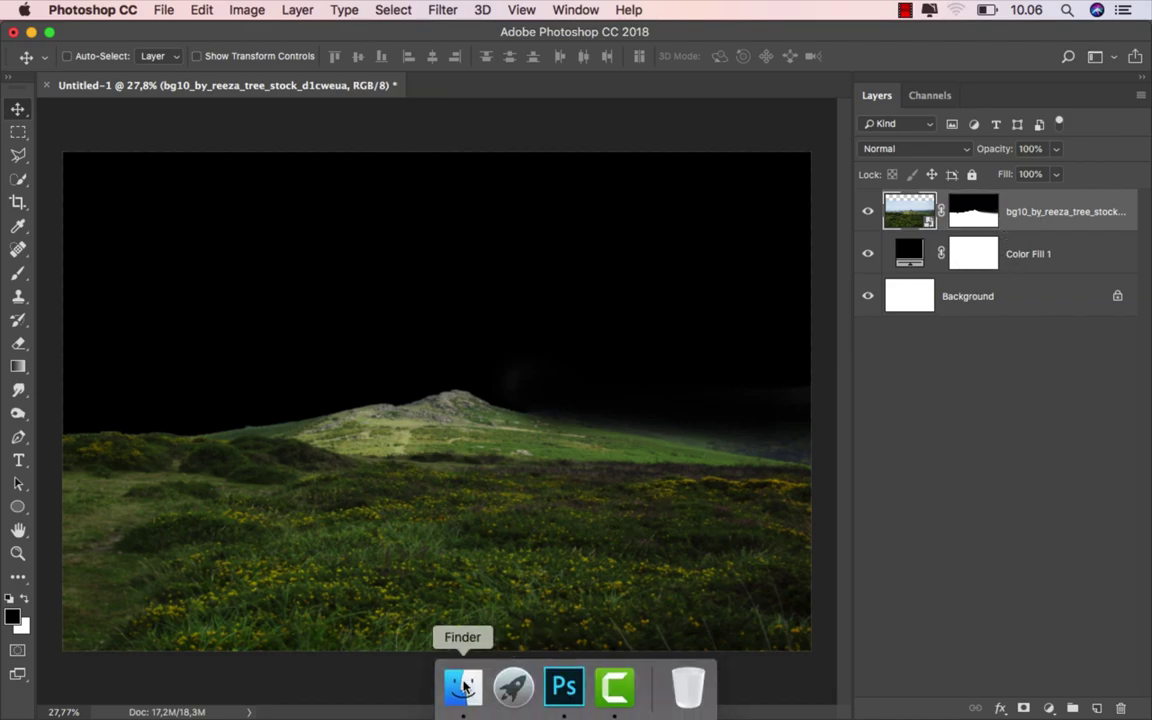
pyautogui.click(463, 686)
pyautogui.moveTo(188, 125); pyautogui.dragTo(385, 560)
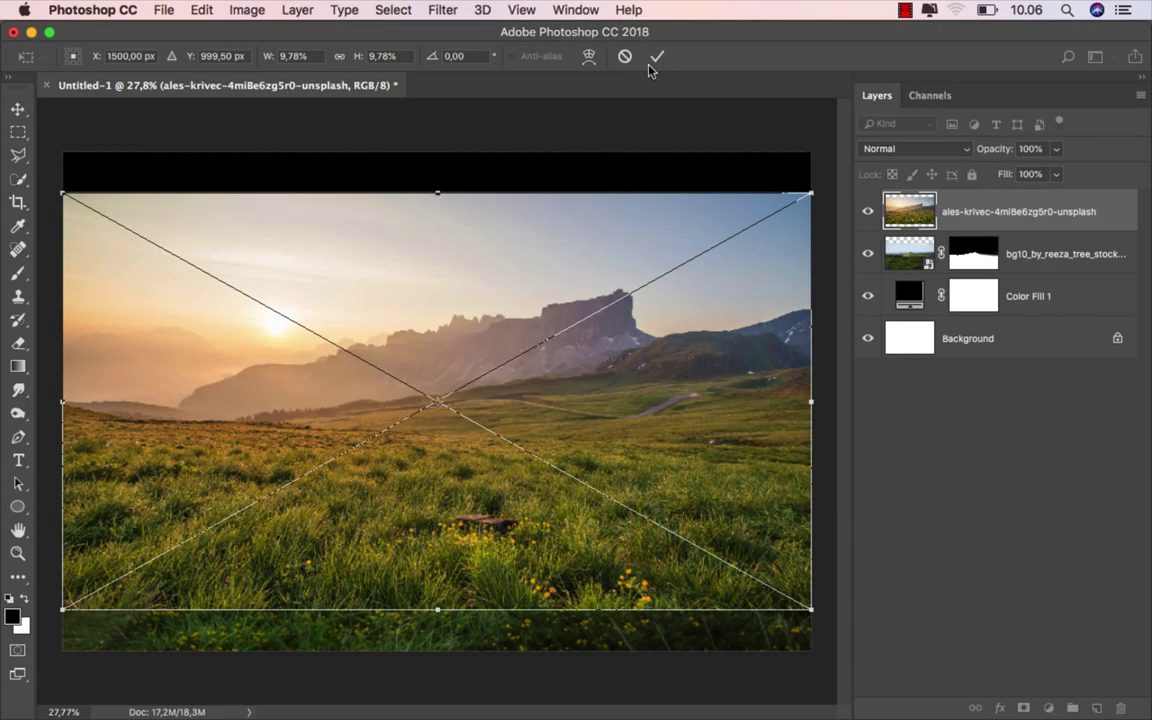
pyautogui.press('Return')
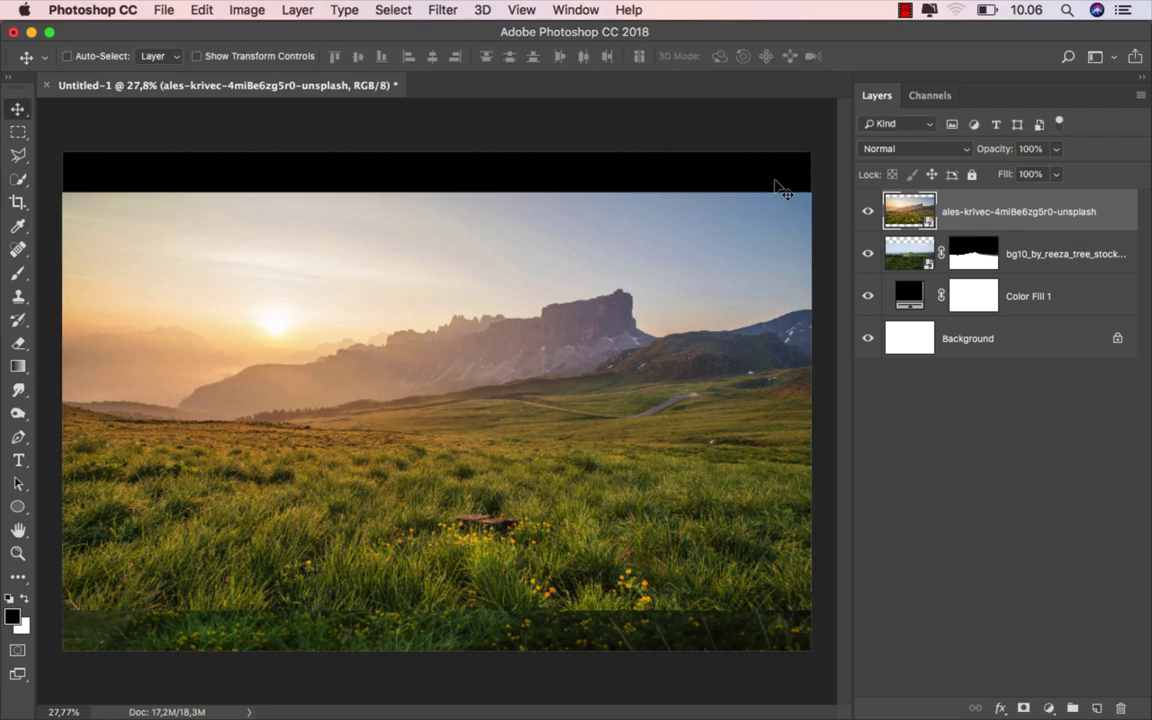
pyautogui.moveTo(982, 216); pyautogui.dragTo(979, 256)
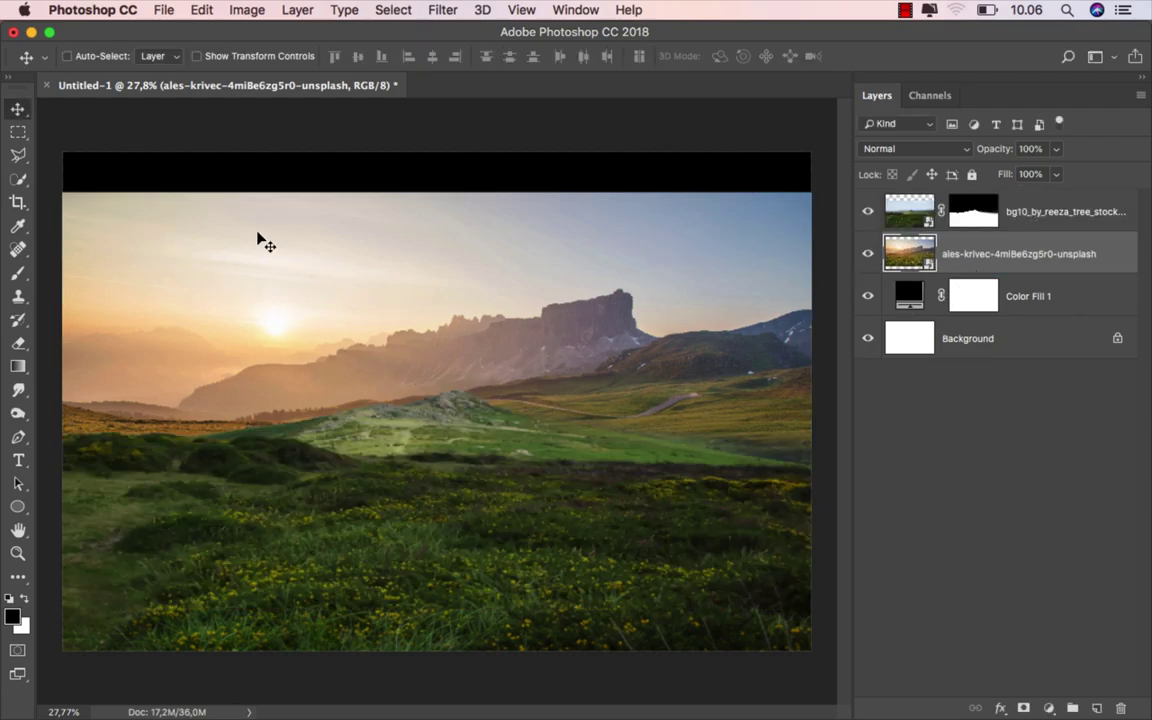
# Move the sunset photo up to the canvas's upper edge and scale it proportionally to 13.34% so its mountains rise behind the hill.
pyautogui.moveTo(250, 232); pyautogui.dragTo(244, 187)
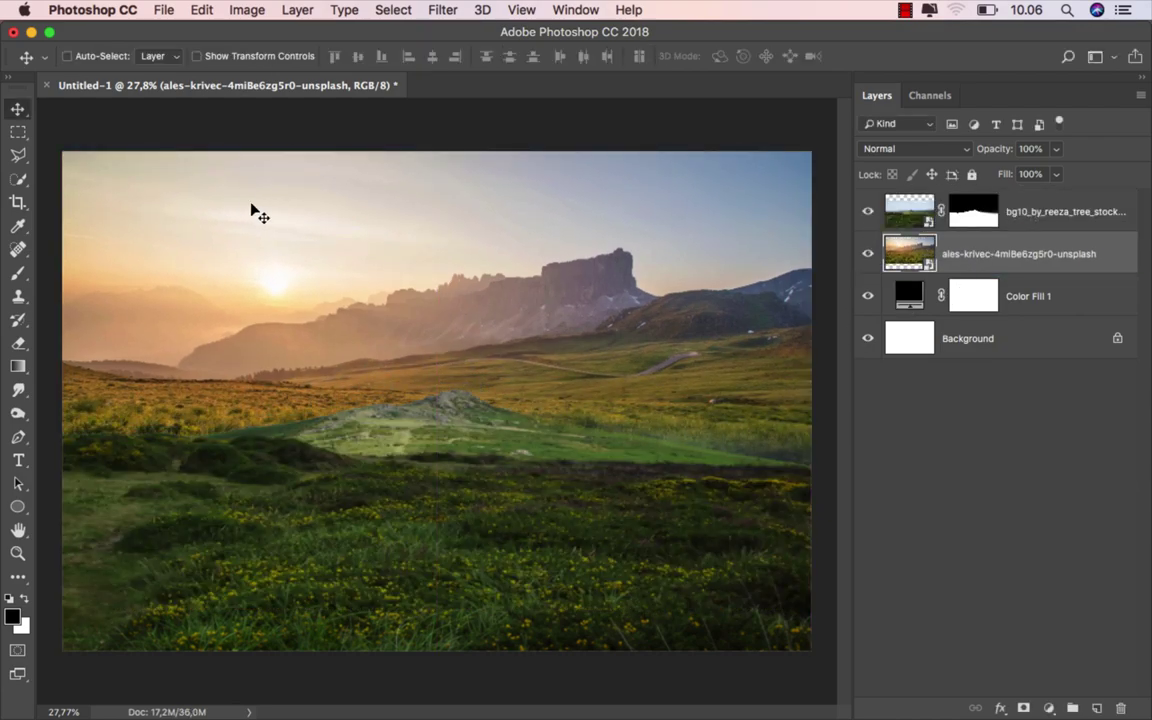
pyautogui.scroll(-3, 510, 463)
pyautogui.press('super+t')
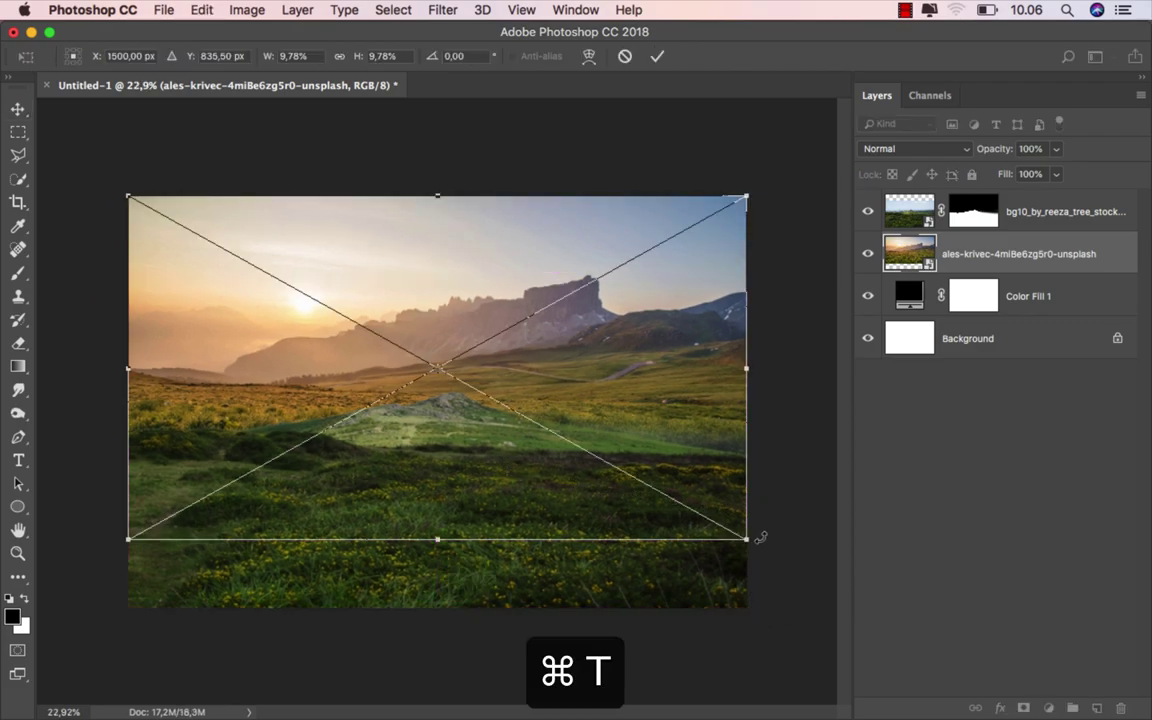
pyautogui.moveTo(760, 537); pyautogui.dragTo(952, 693)
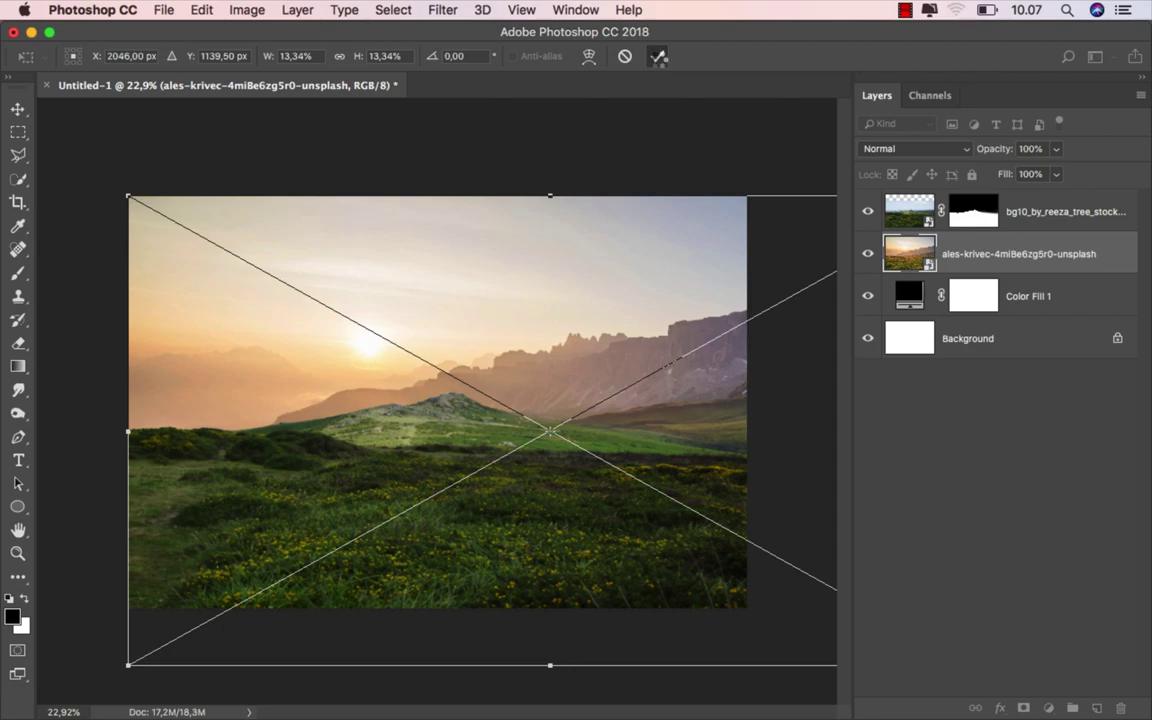
pyautogui.click(657, 57)
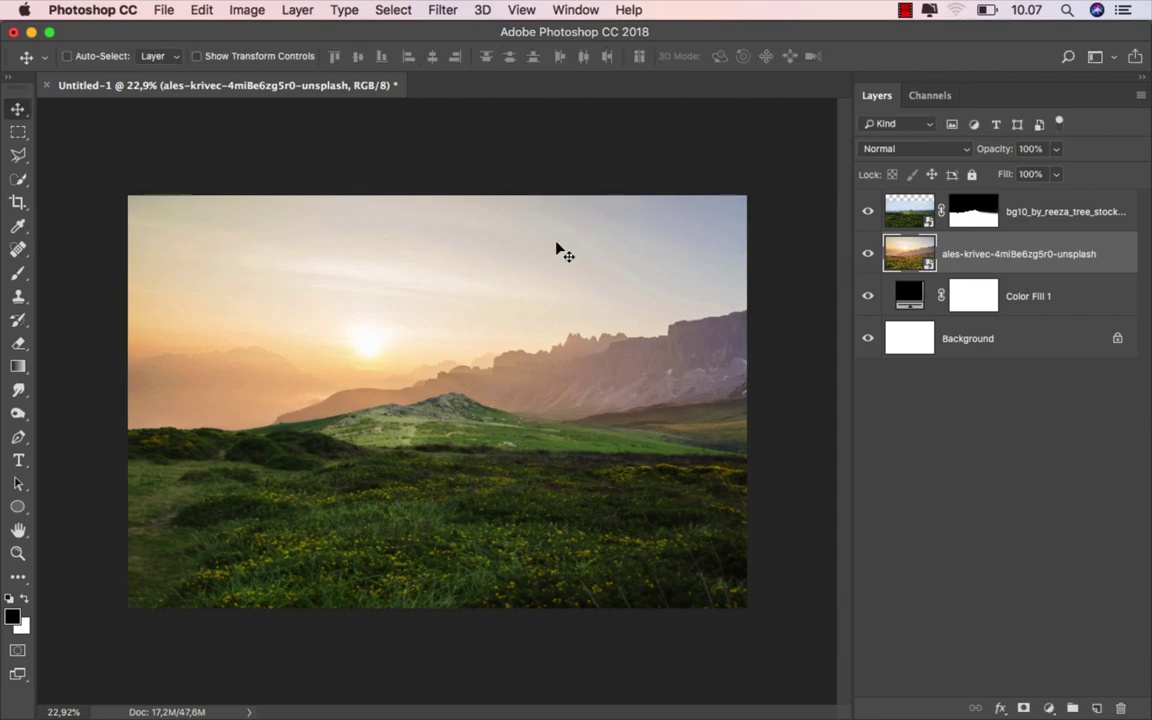
# Apply a Gaussian Blur with a 2.0 pixel radius to the sunset photo layer.
pyautogui.scroll(3, 527, 422)
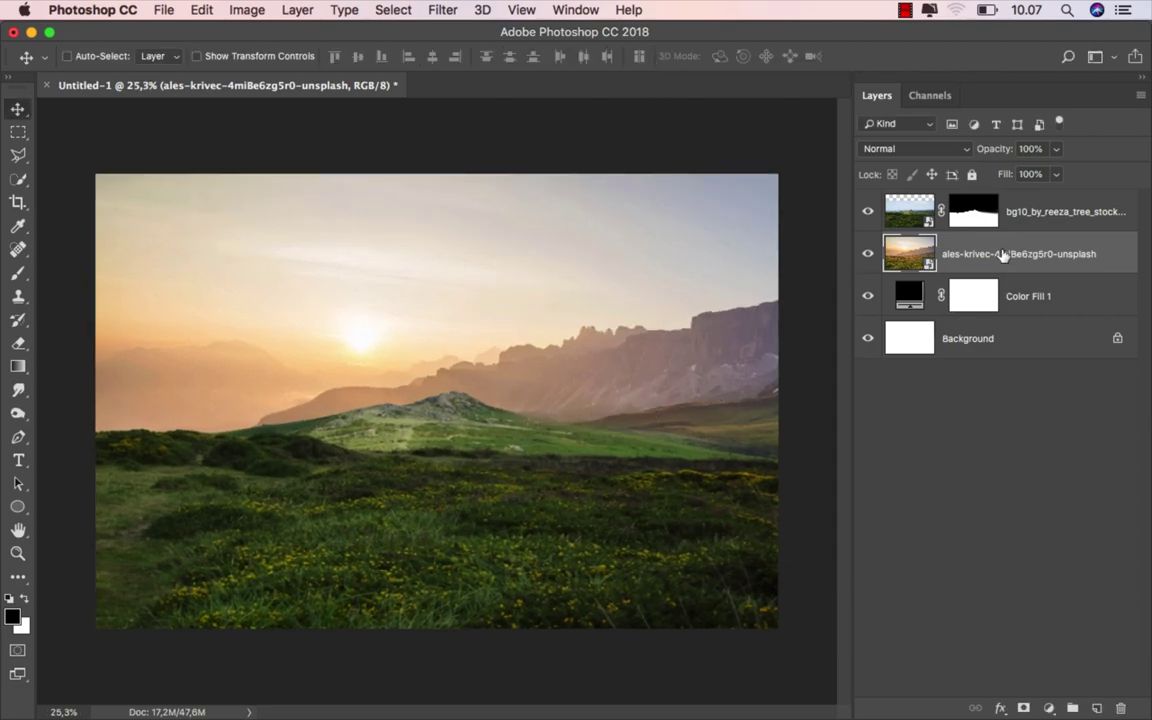
pyautogui.click(443, 10)
pyautogui.moveTo(527, 250)
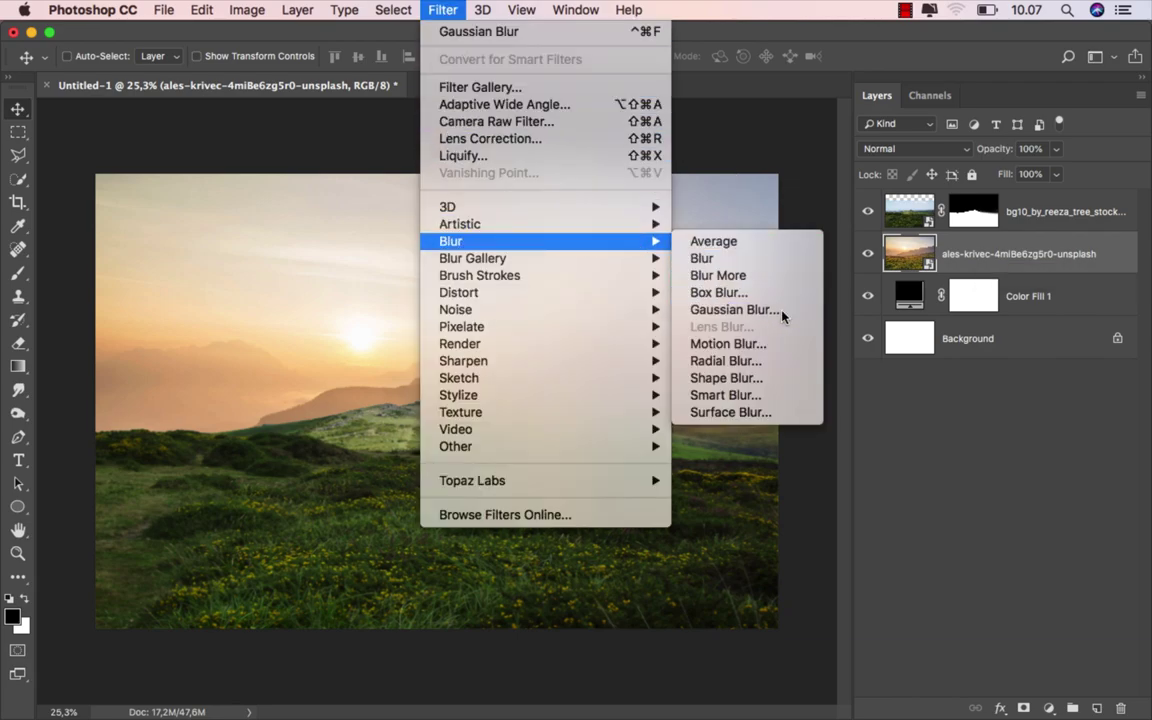
pyautogui.click(735, 310)
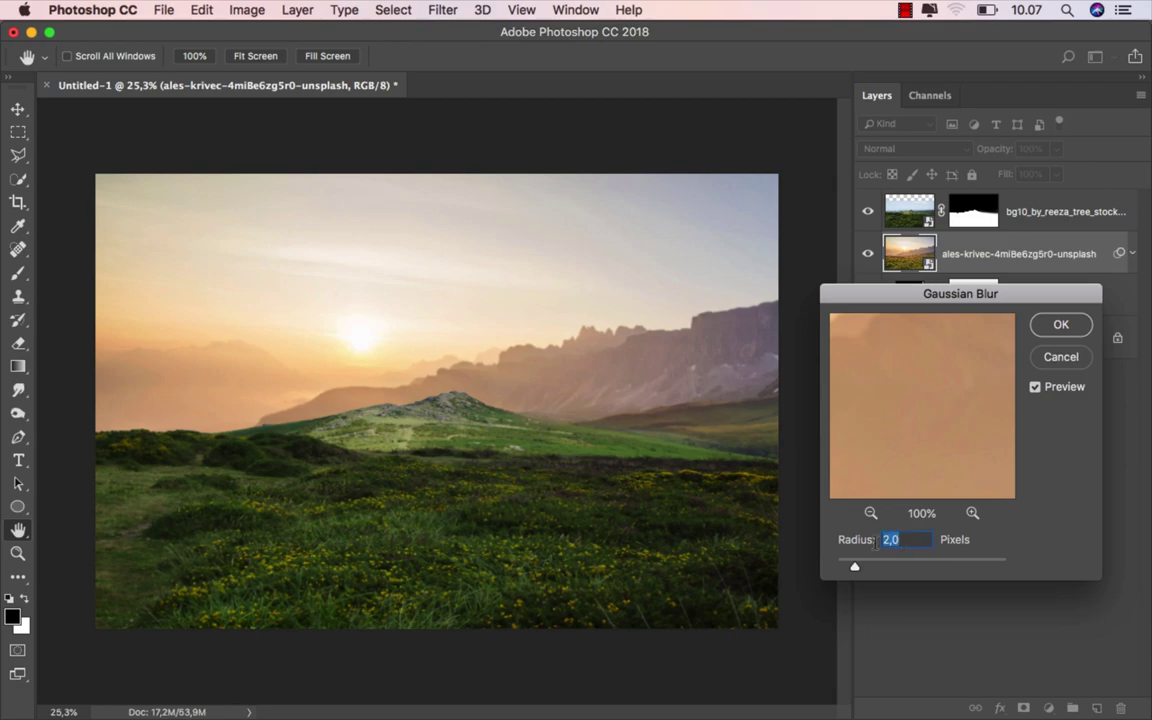
pyautogui.moveTo(951, 373); pyautogui.dragTo(1007, 428)
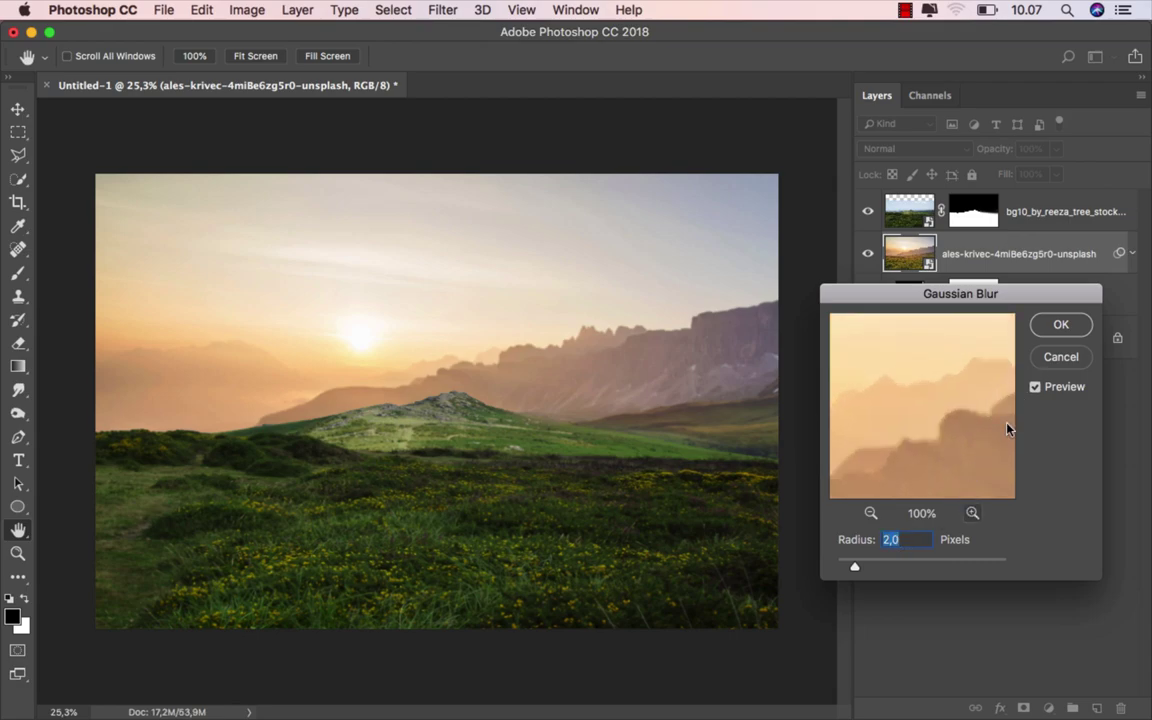
pyautogui.click(1059, 325)
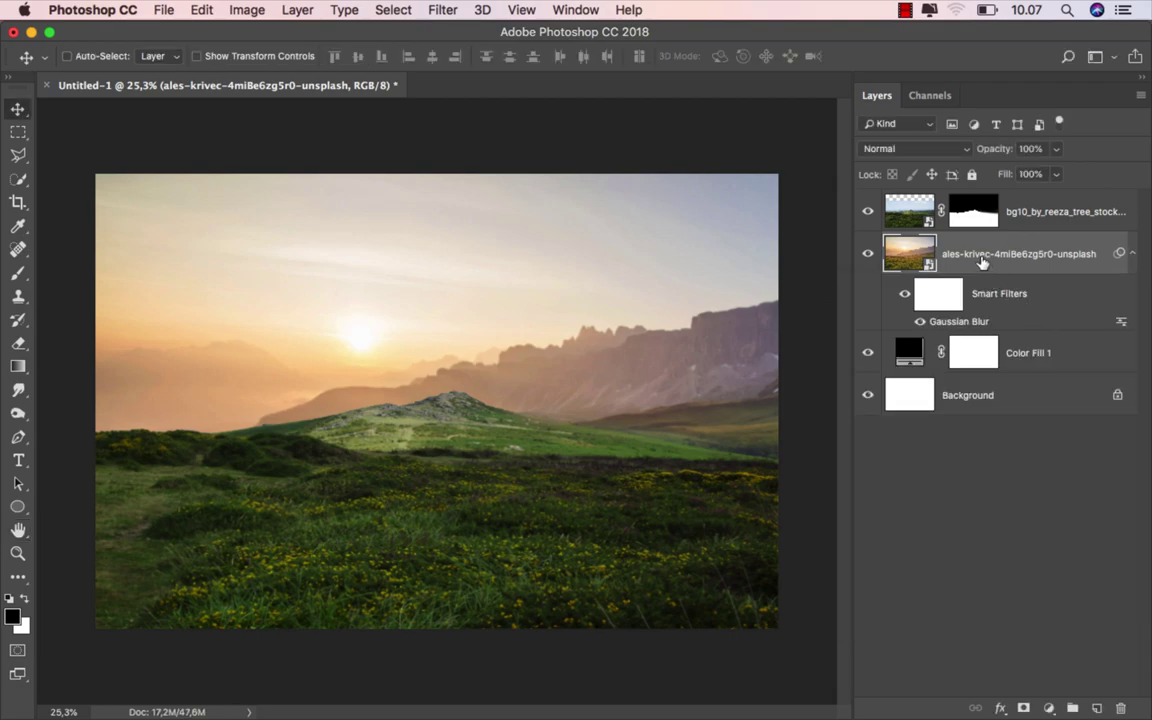
# Add a Selective Color adjustment layer above the moorland layer and clip it to that layer.
pyautogui.click(1040, 211)
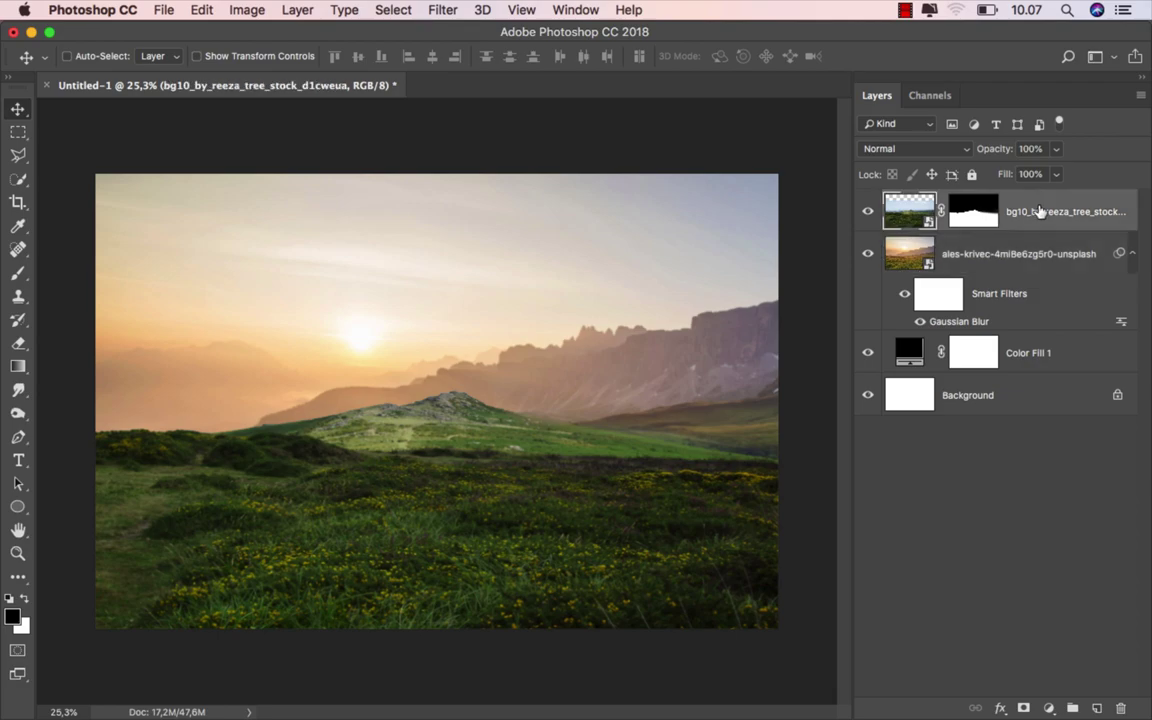
pyautogui.click(1045, 705)
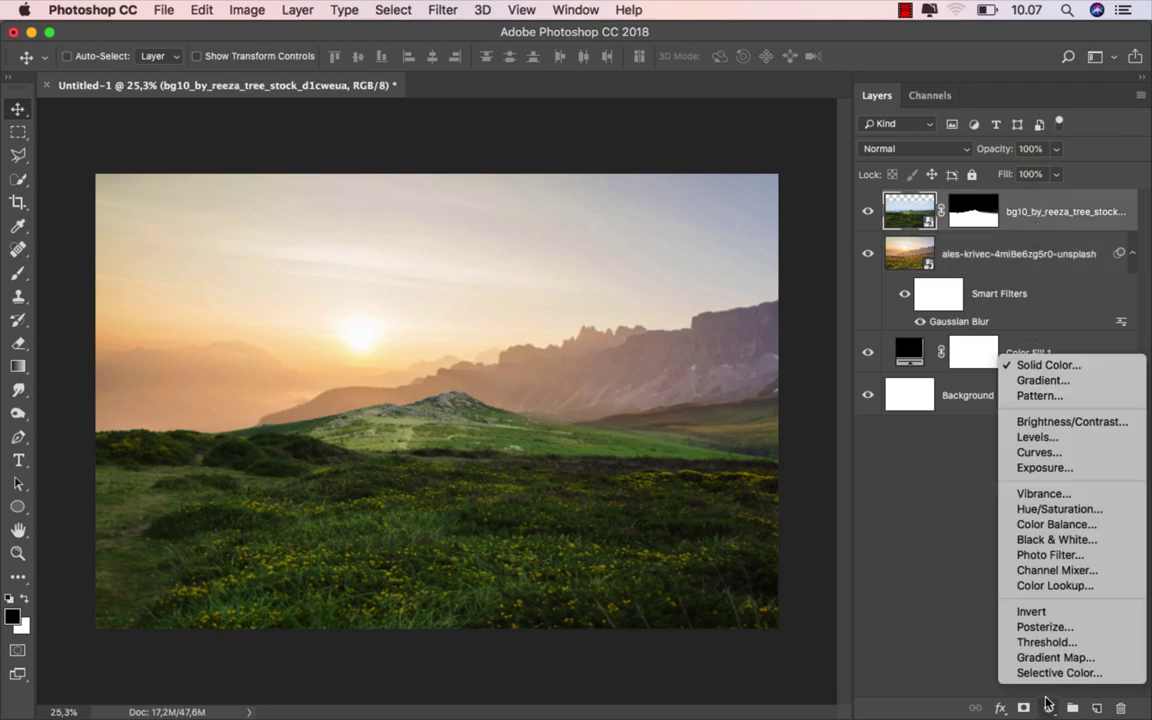
pyautogui.click(1052, 684)
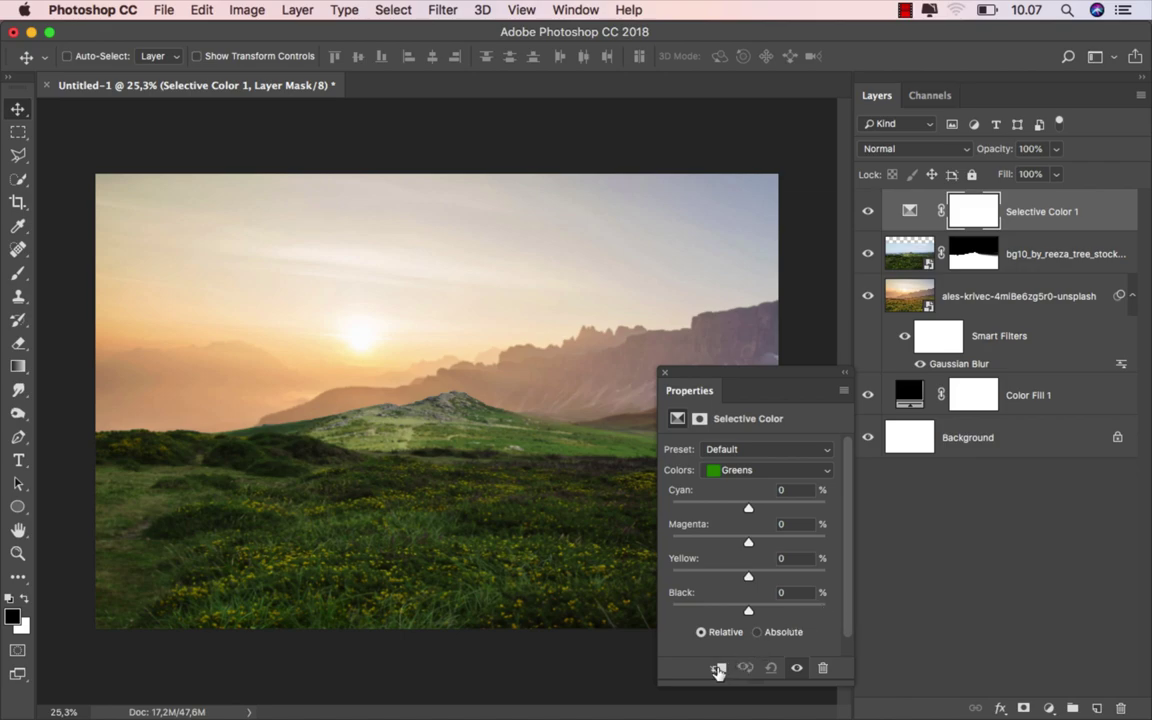
pyautogui.click(717, 669)
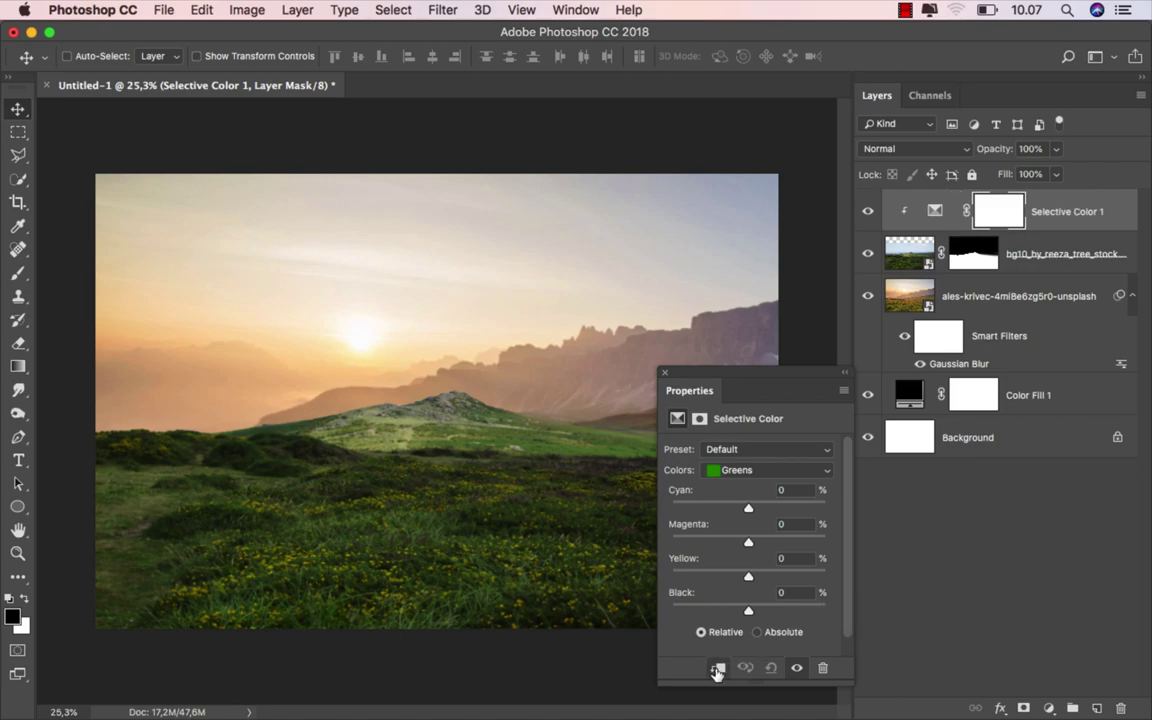
# Set the Yellows in the Selective Color adjustment to Cyan -100% and Magenta +100%, and compare the moorland with and without it.
pyautogui.click(757, 470)
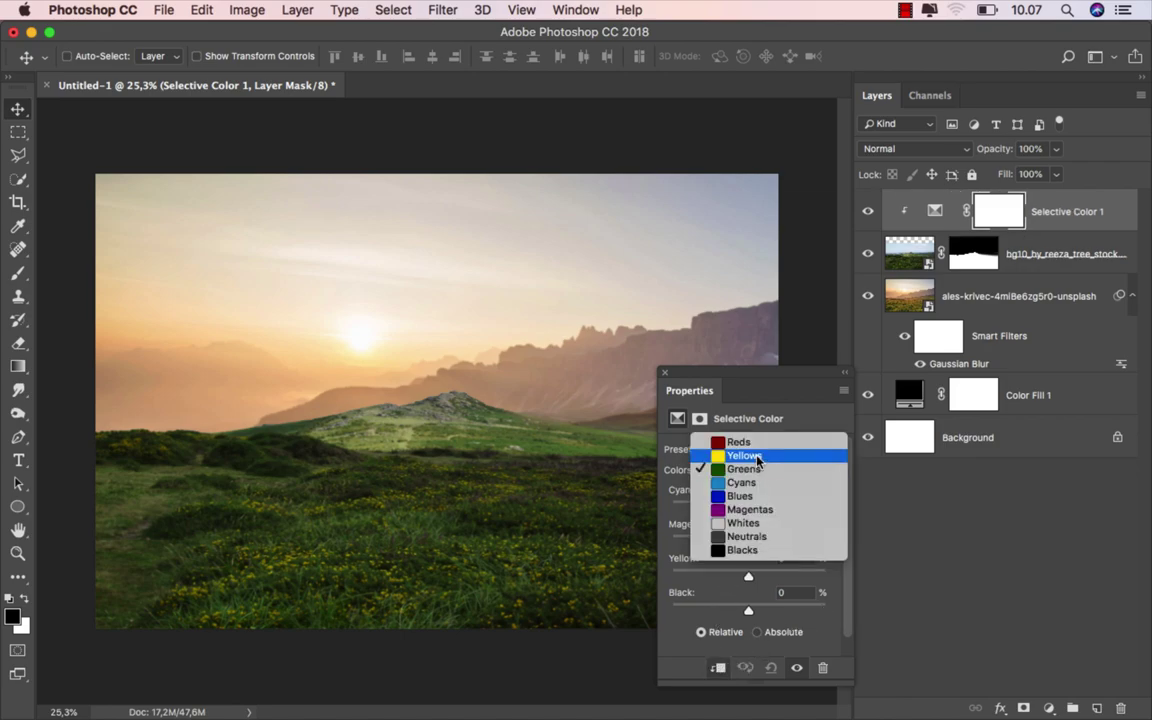
pyautogui.click(755, 456)
pyautogui.moveTo(749, 511); pyautogui.dragTo(668, 508)
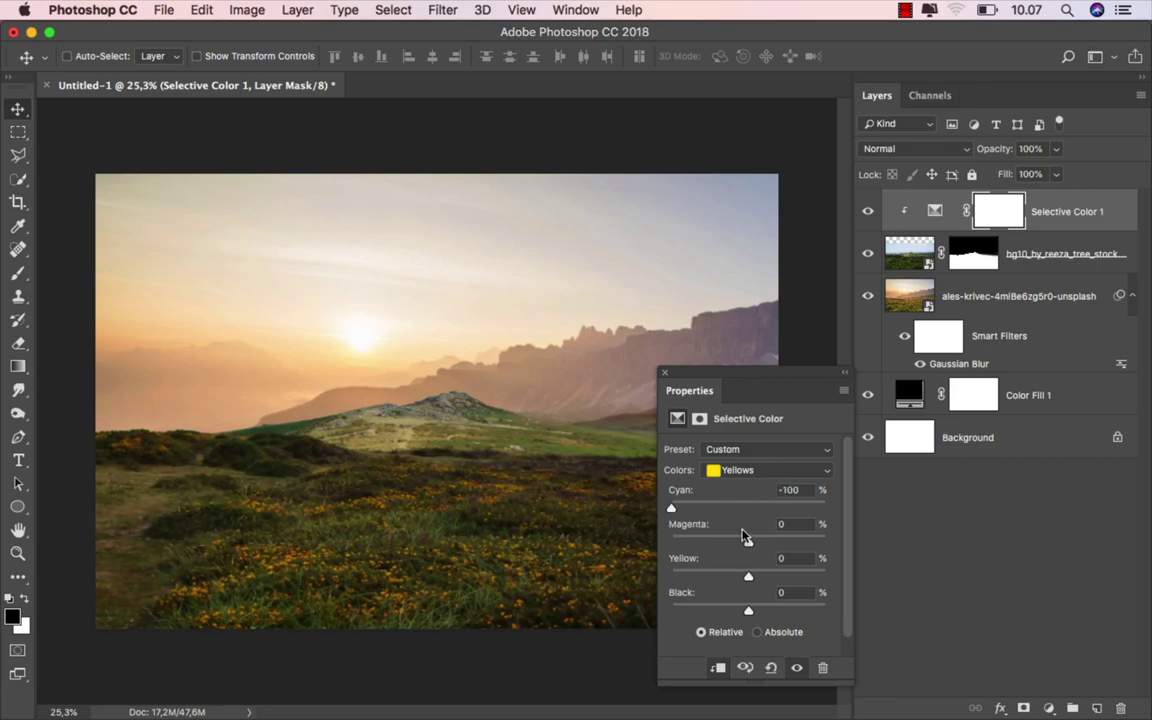
pyautogui.moveTo(749, 543); pyautogui.dragTo(851, 553)
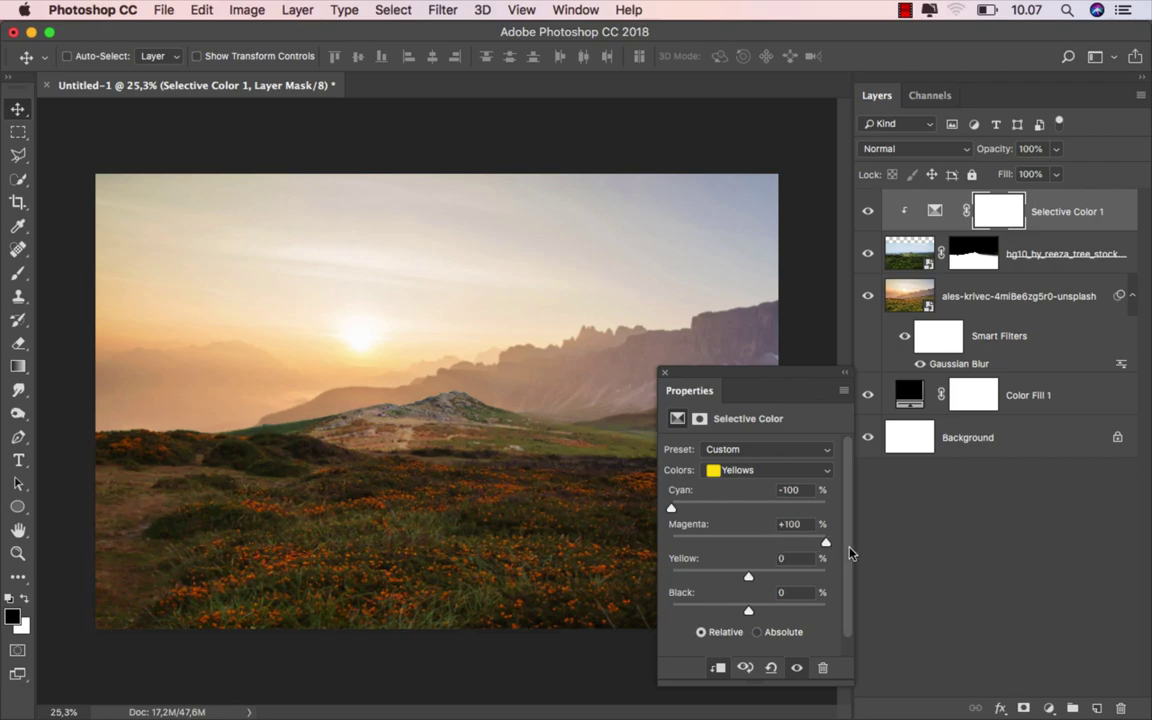
pyautogui.click(868, 211)
pyautogui.click(868, 211)
# Set the Greens in the Selective Color adjustment to Cyan -100%, Magenta +100% and Yellow -100%, and compare before and after.
pyautogui.click(745, 472)
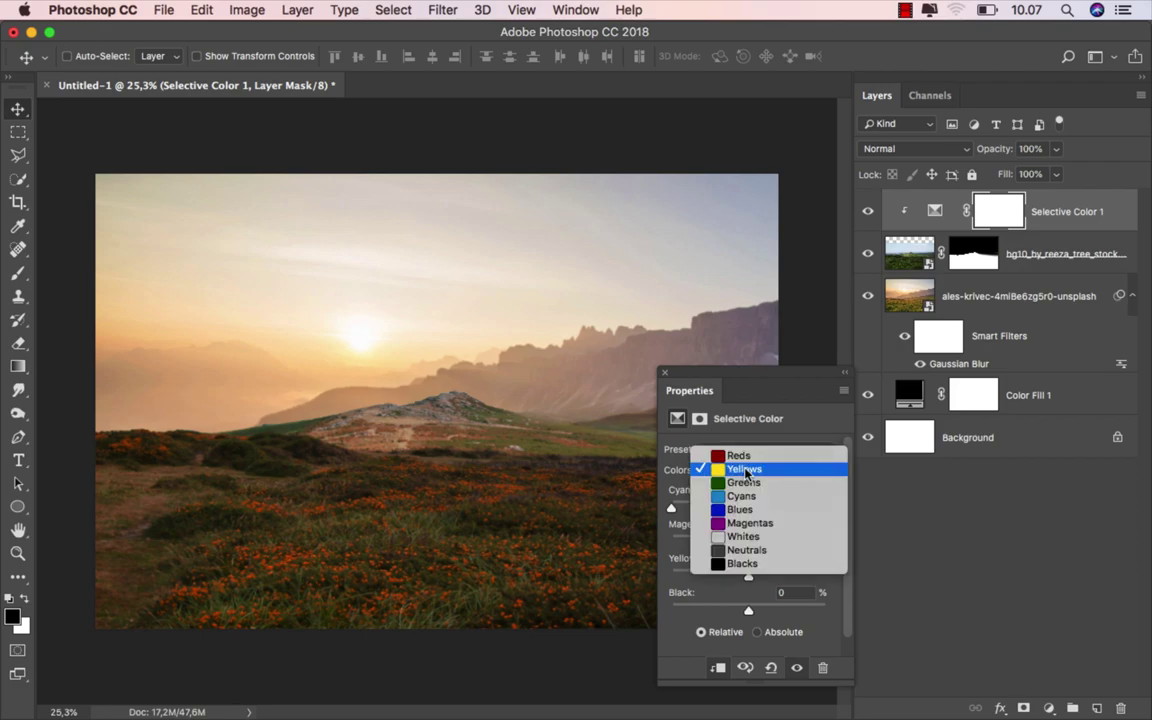
pyautogui.click(748, 470)
pyautogui.click(743, 472)
pyautogui.click(752, 483)
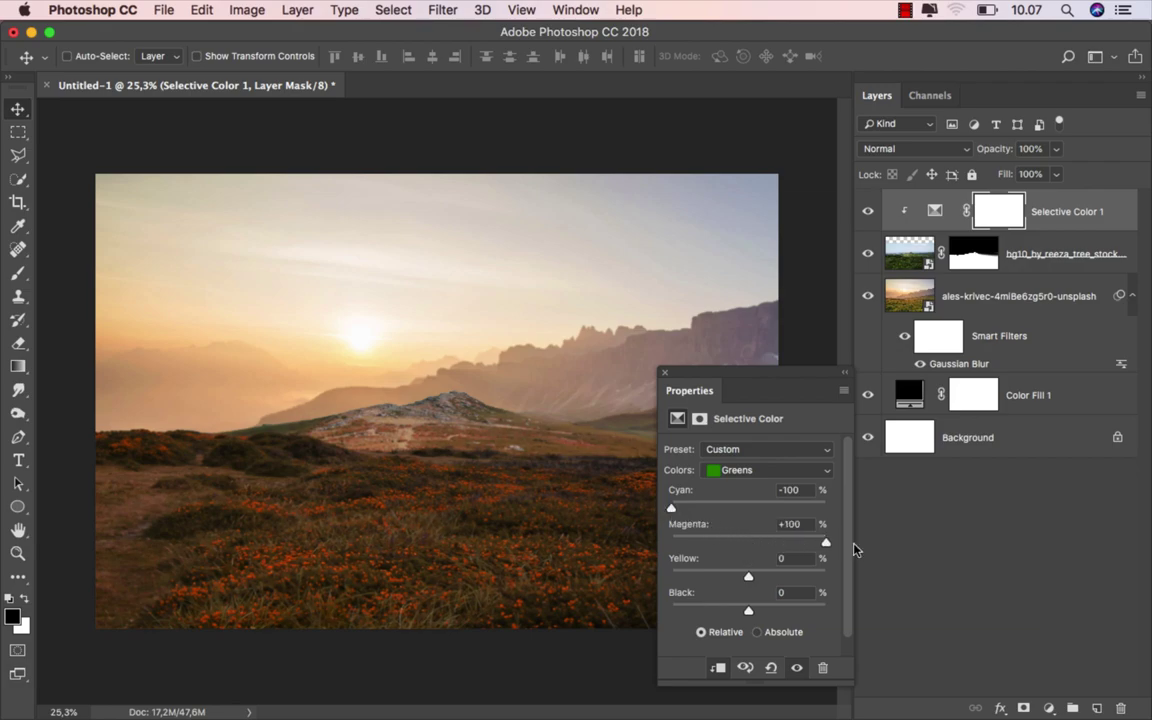
pyautogui.moveTo(748, 576); pyautogui.dragTo(613, 577)
pyautogui.click(753, 471)
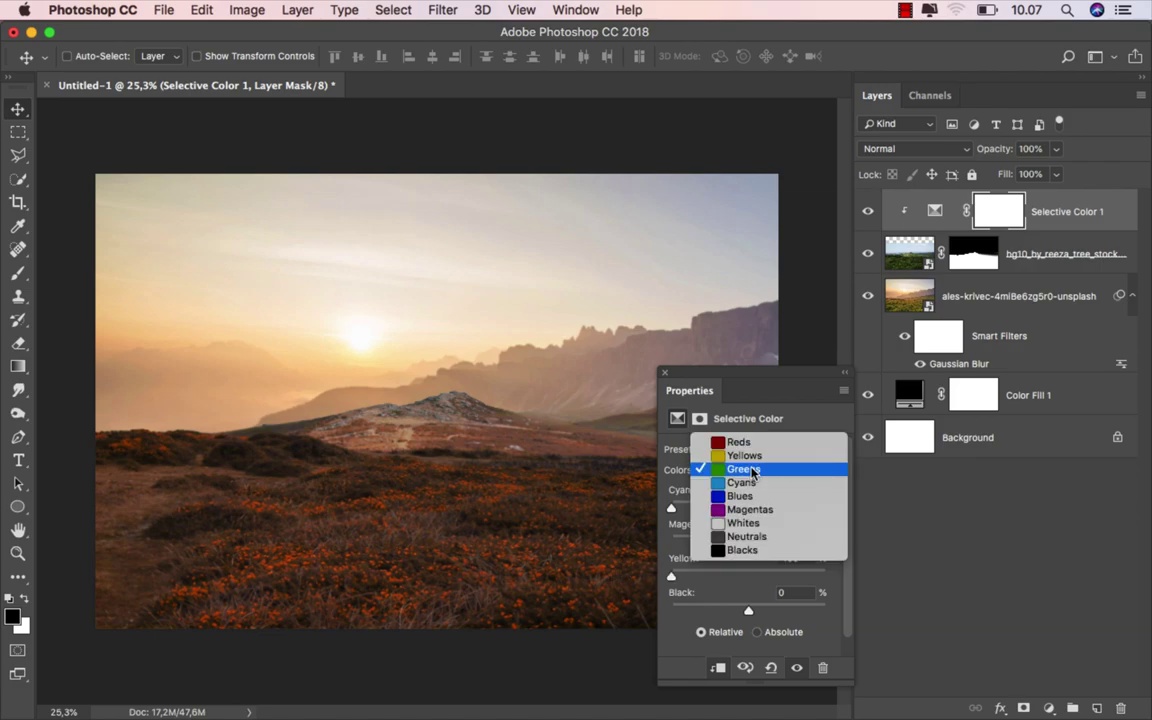
pyautogui.click(753, 470)
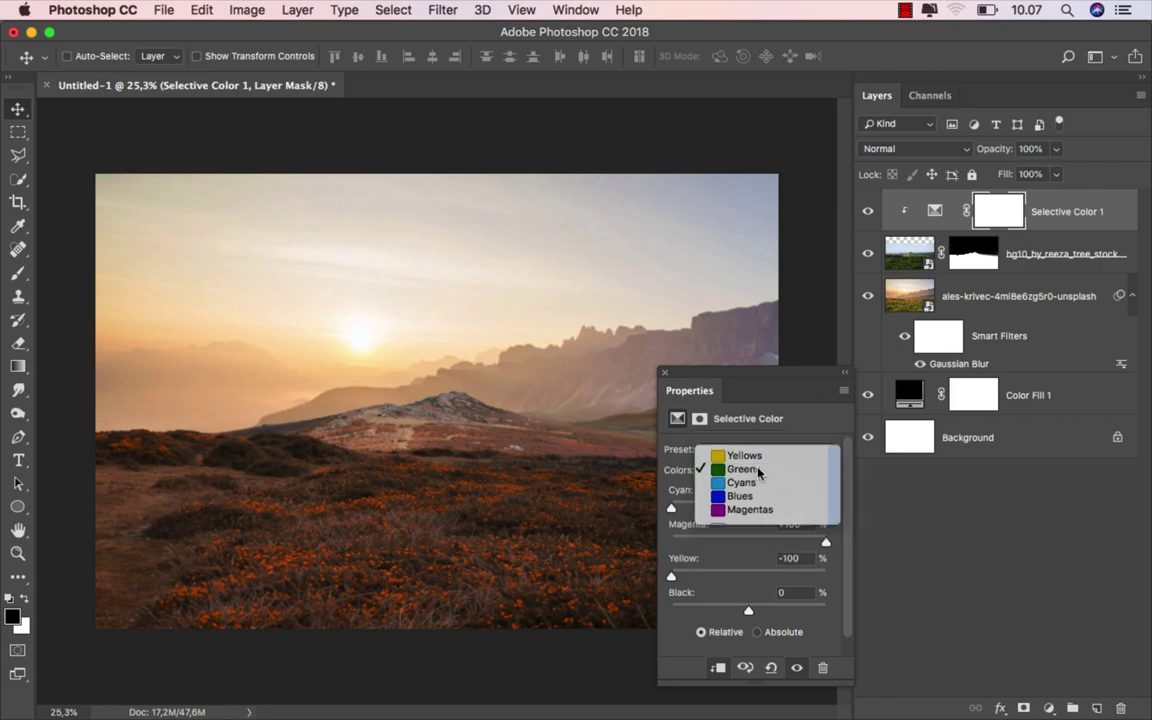
pyautogui.click(663, 375)
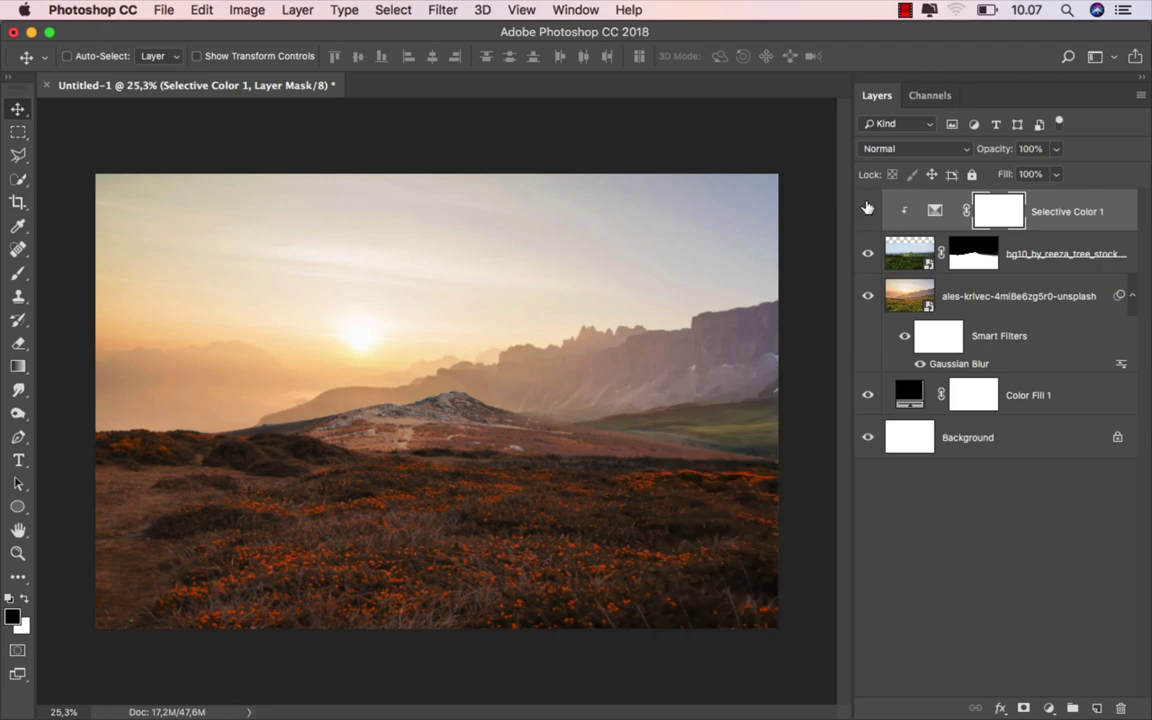
pyautogui.click(867, 209)
pyautogui.click(867, 209)
# Create a new layer above the Selective Color adjustment, clip it to the moorland layer and name it softbrush.
pyautogui.press('super+2')
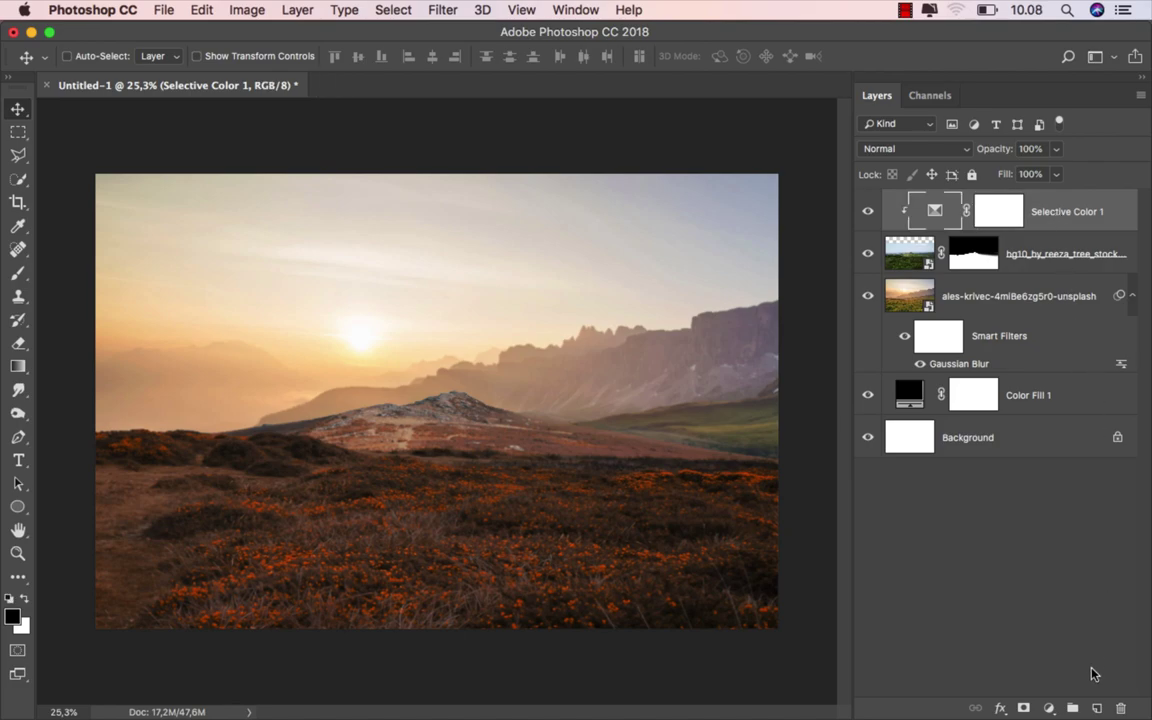
pyautogui.click(1096, 707)
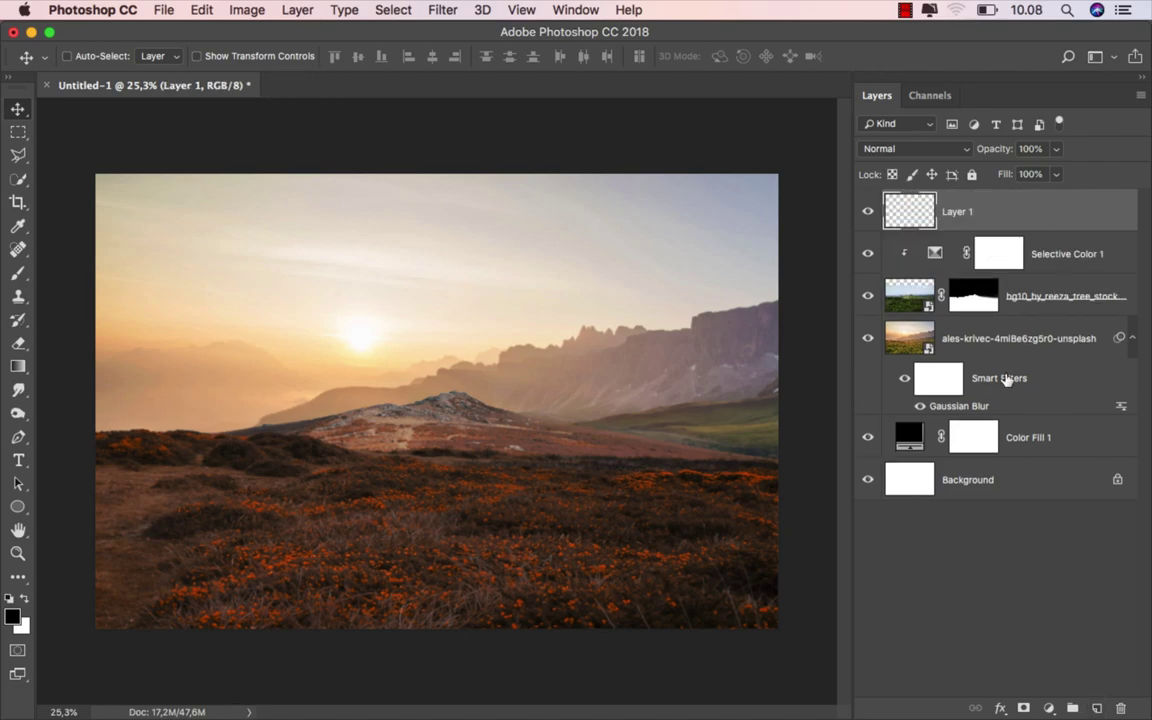
pyautogui.rightClick(978, 214)
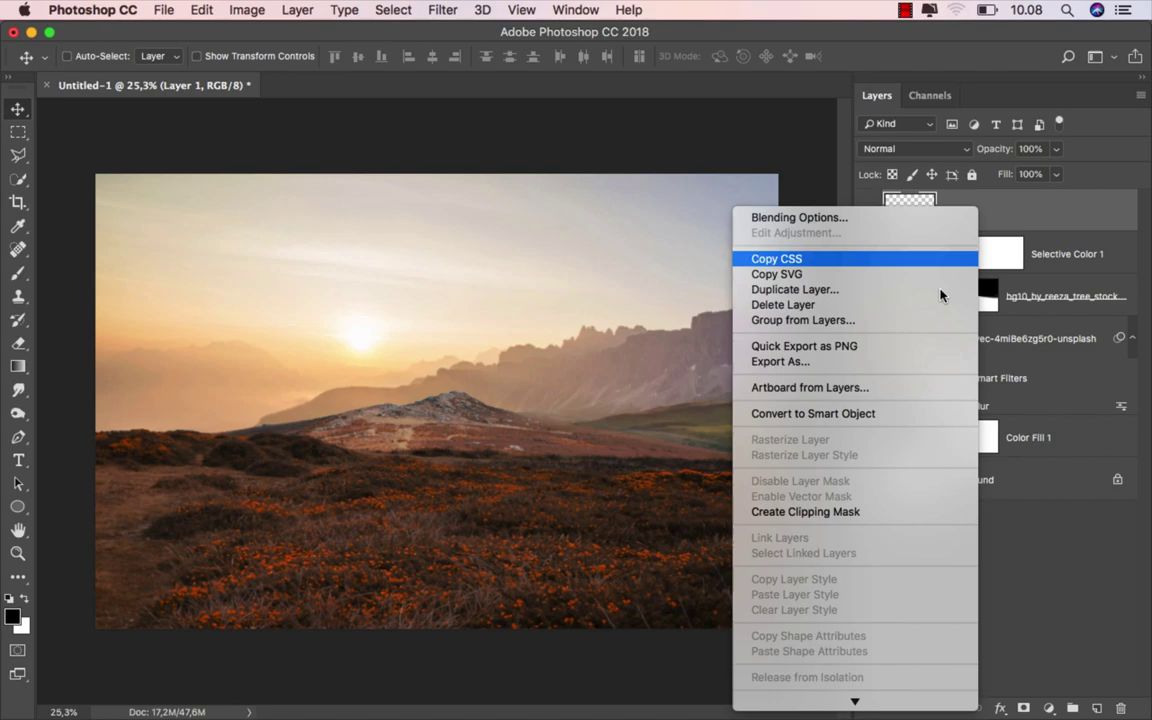
pyautogui.click(879, 512)
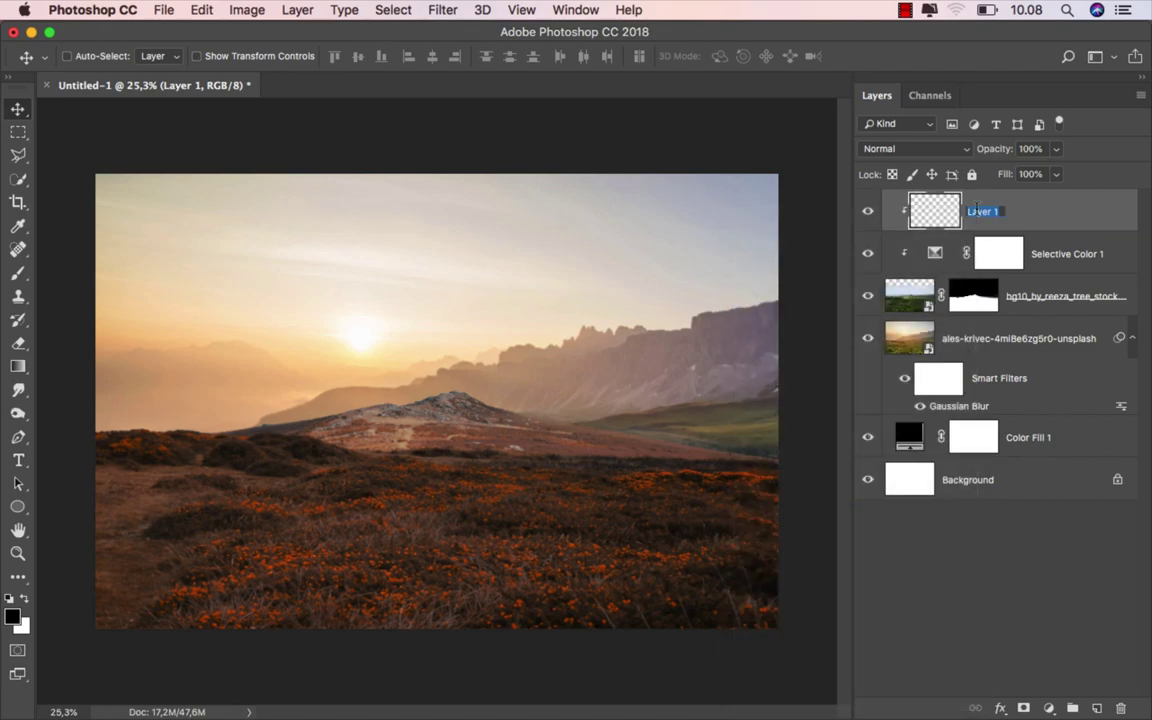
pyautogui.write('softbrush')
pyautogui.press('Return')
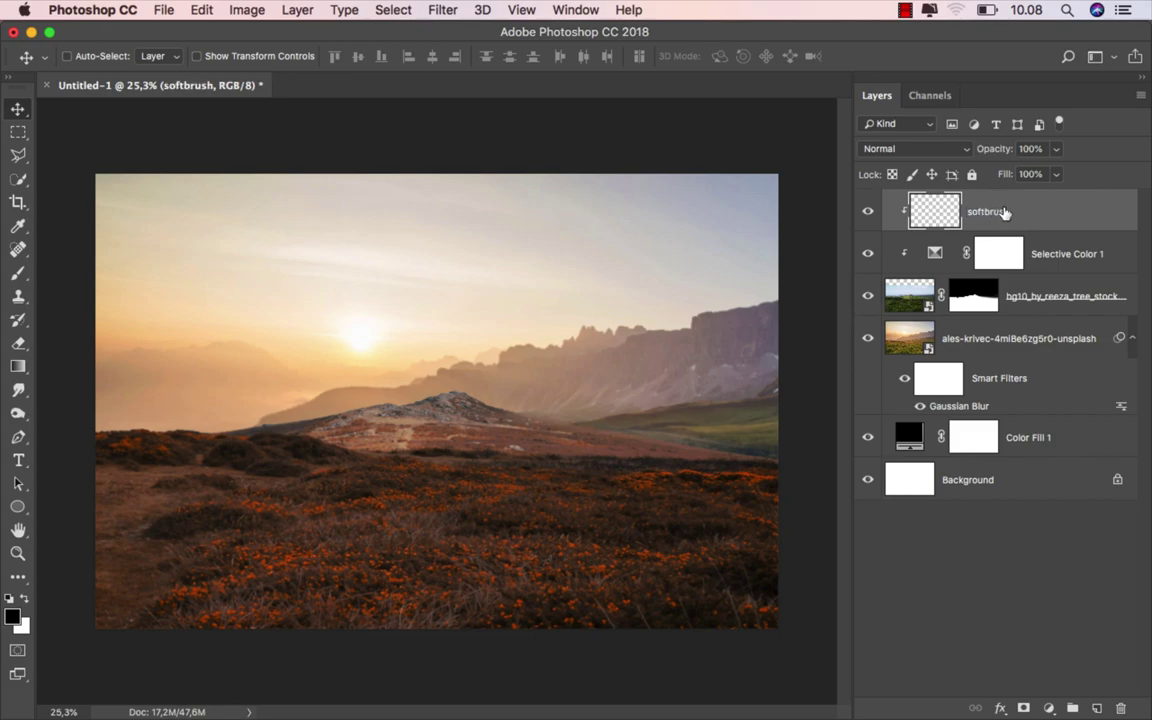
# Choose the Brush tool and sample the peach tone f3bf85 below the sun as the foreground colour.
pyautogui.click(18, 273)
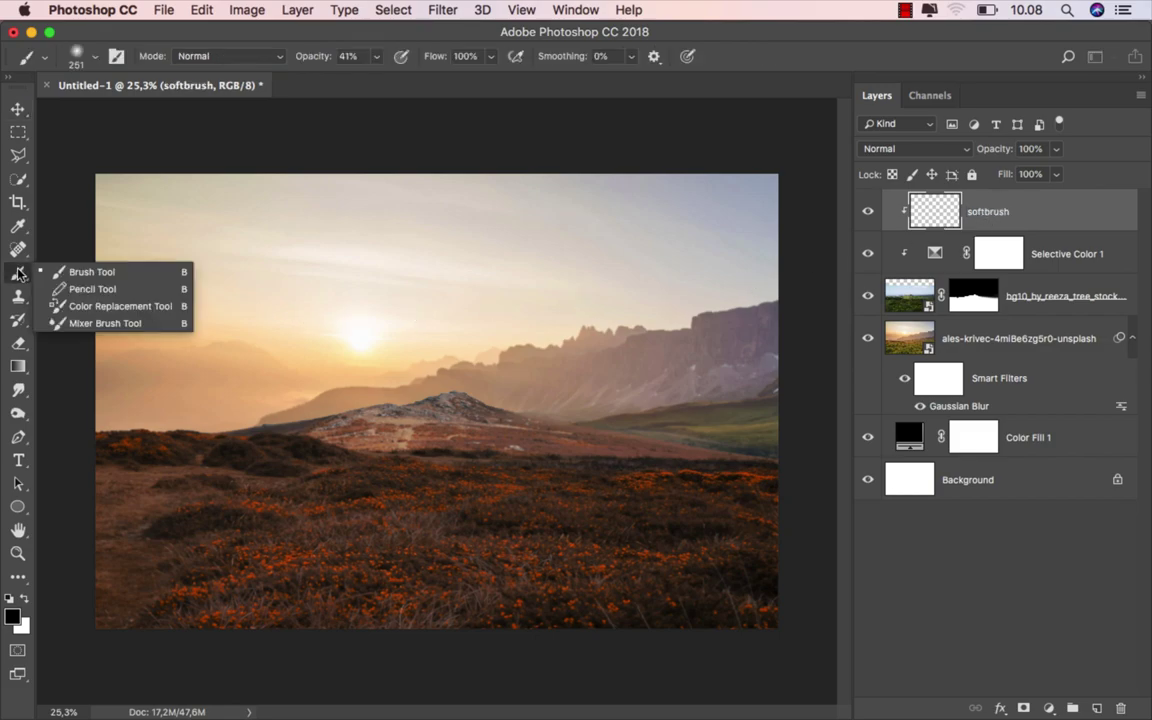
pyautogui.click(55, 275)
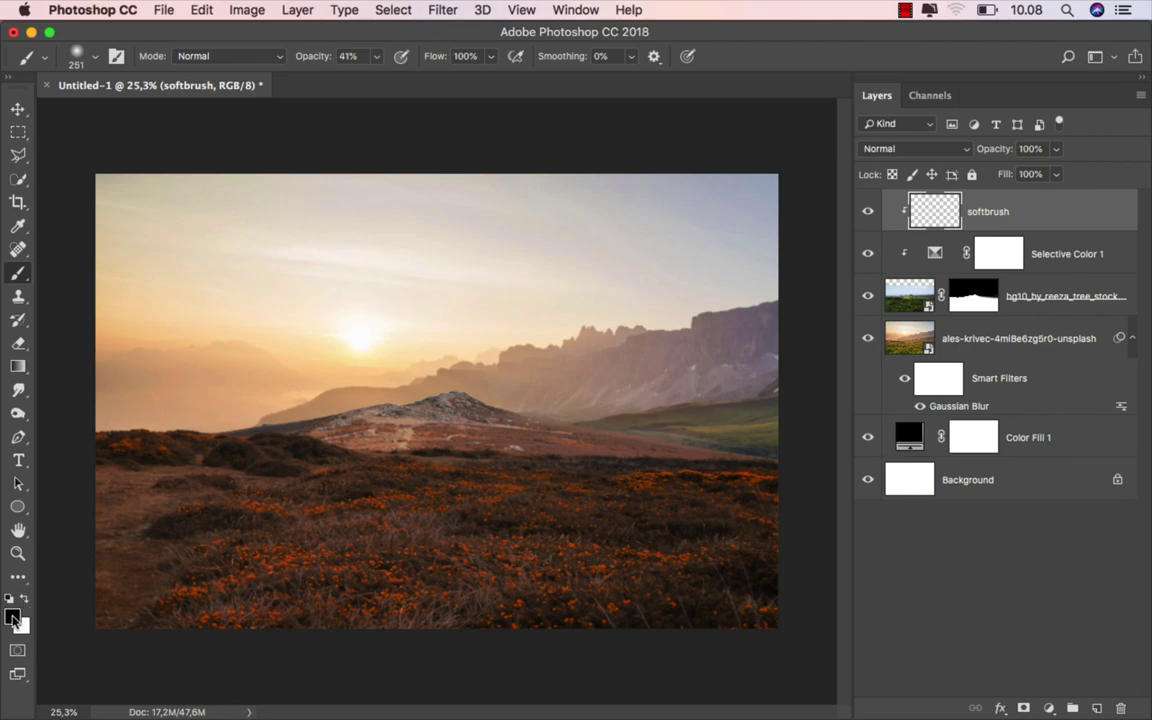
pyautogui.click(13, 615)
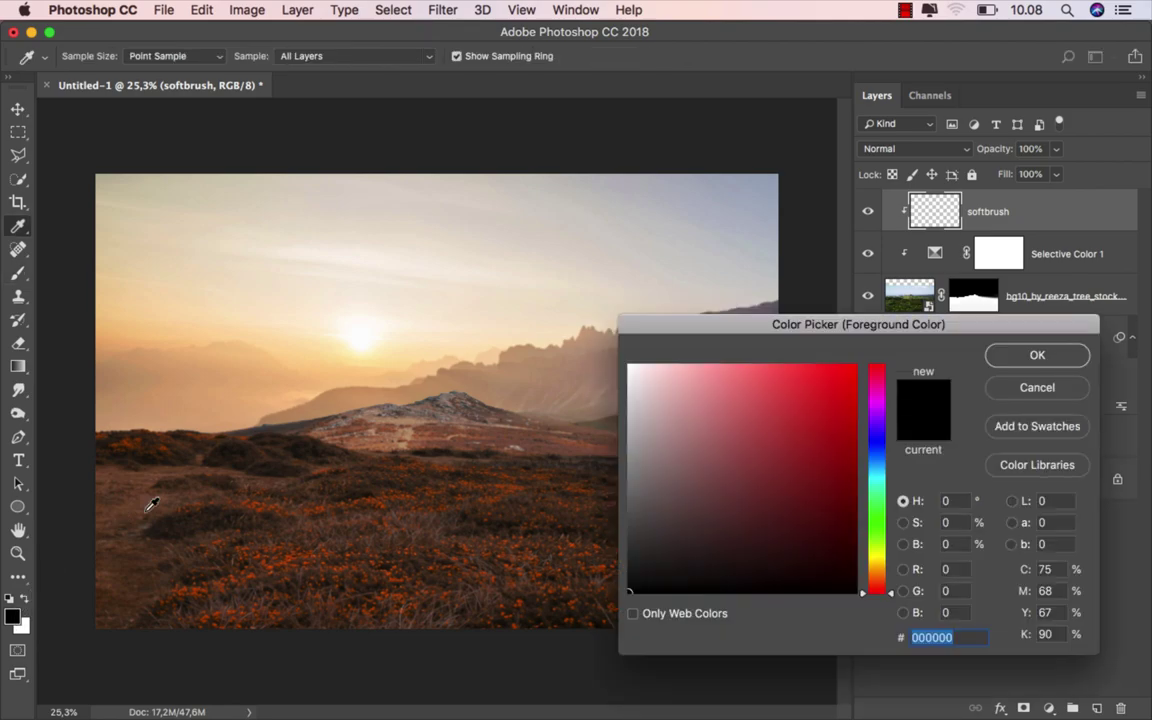
pyautogui.click(320, 382)
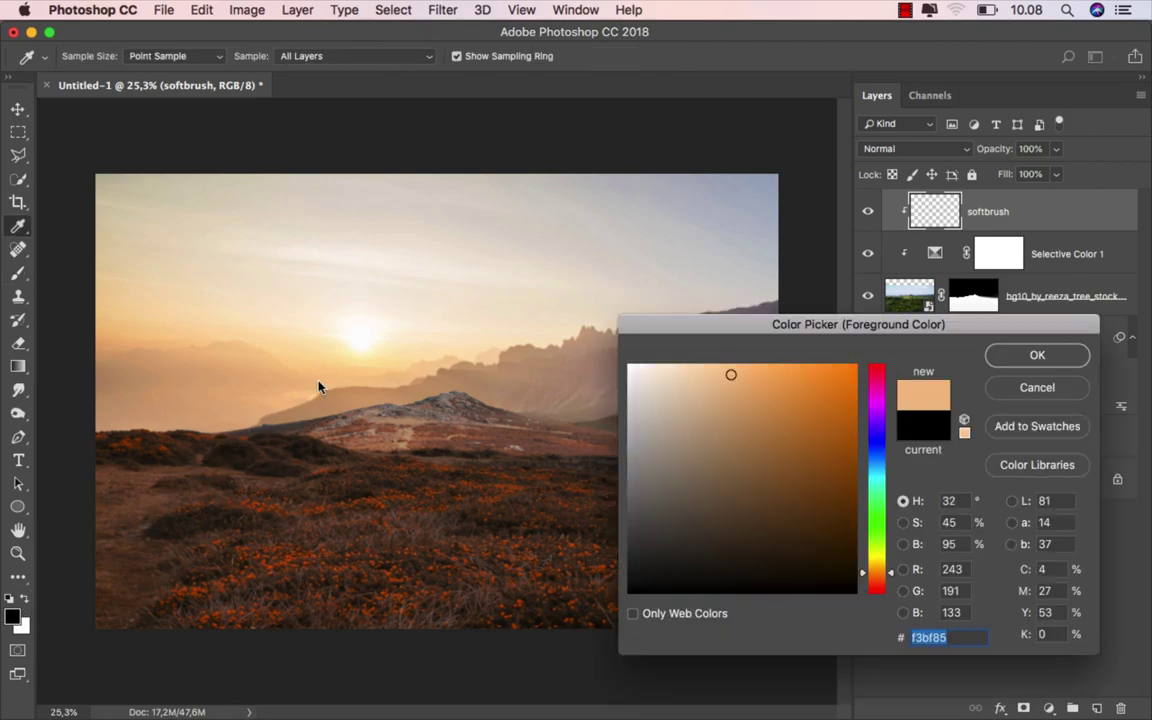
pyautogui.click(1012, 361)
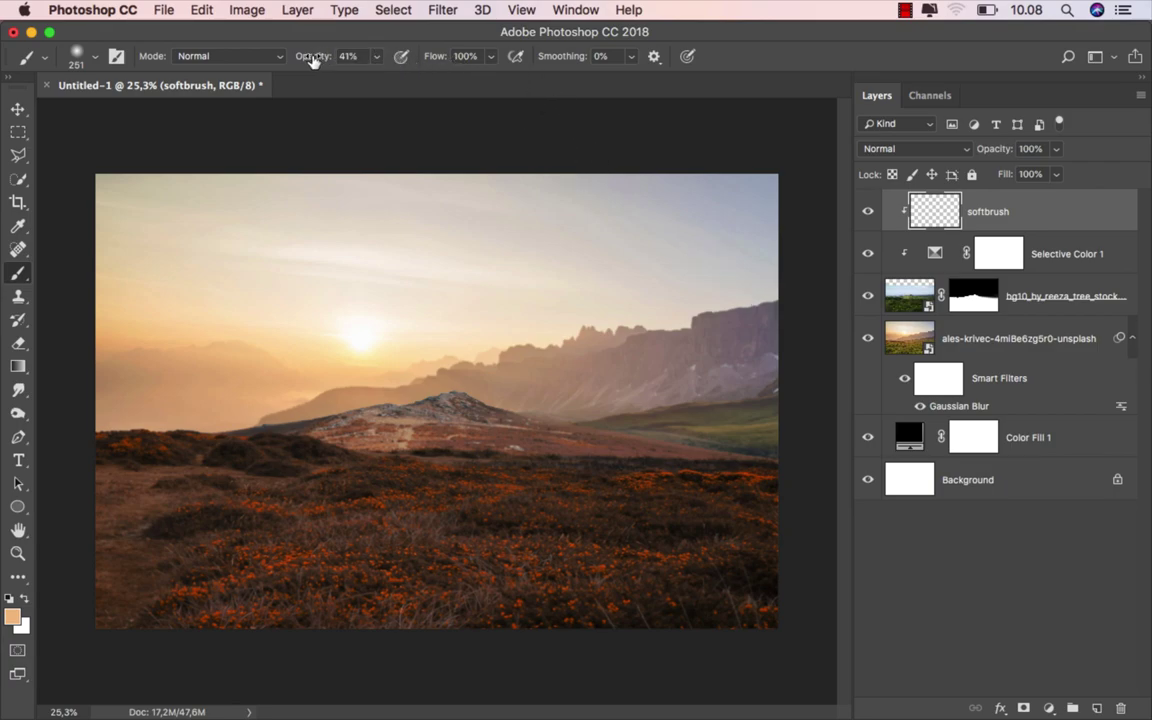
# Paint soft peach haze across the moorland's far edge with a 600 px brush at 13% opacity, and compare before and after.
pyautogui.moveTo(313, 60)
pyautogui.mouseDown()
pyautogui.moveTo(280, 63)
pyautogui.moveTo(310, 57)
pyautogui.mouseUp()
pyautogui.press(']')
pyautogui.press(']')
pyautogui.press(']')
pyautogui.press(']')
pyautogui.moveTo(128, 420)
pyautogui.mouseDown()
pyautogui.moveTo(434, 381)
pyautogui.moveTo(561, 397)
pyautogui.moveTo(764, 465)
pyautogui.moveTo(788, 462)
pyautogui.moveTo(638, 414)
pyautogui.moveTo(555, 408)
pyautogui.moveTo(106, 477)
pyautogui.moveTo(116, 430)
pyautogui.moveTo(178, 399)
pyautogui.moveTo(168, 408)
pyautogui.moveTo(316, 390)
pyautogui.moveTo(117, 396)
pyautogui.moveTo(121, 407)
pyautogui.moveTo(205, 403)
pyautogui.moveTo(232, 417)
pyautogui.moveTo(309, 385)
pyautogui.moveTo(287, 415)
pyautogui.moveTo(328, 407)
pyautogui.moveTo(295, 424)
pyautogui.moveTo(337, 430)
pyautogui.moveTo(443, 408)
pyautogui.moveTo(448, 424)
pyautogui.moveTo(509, 391)
pyautogui.moveTo(729, 421)
pyautogui.moveTo(776, 447)
pyautogui.mouseUp()
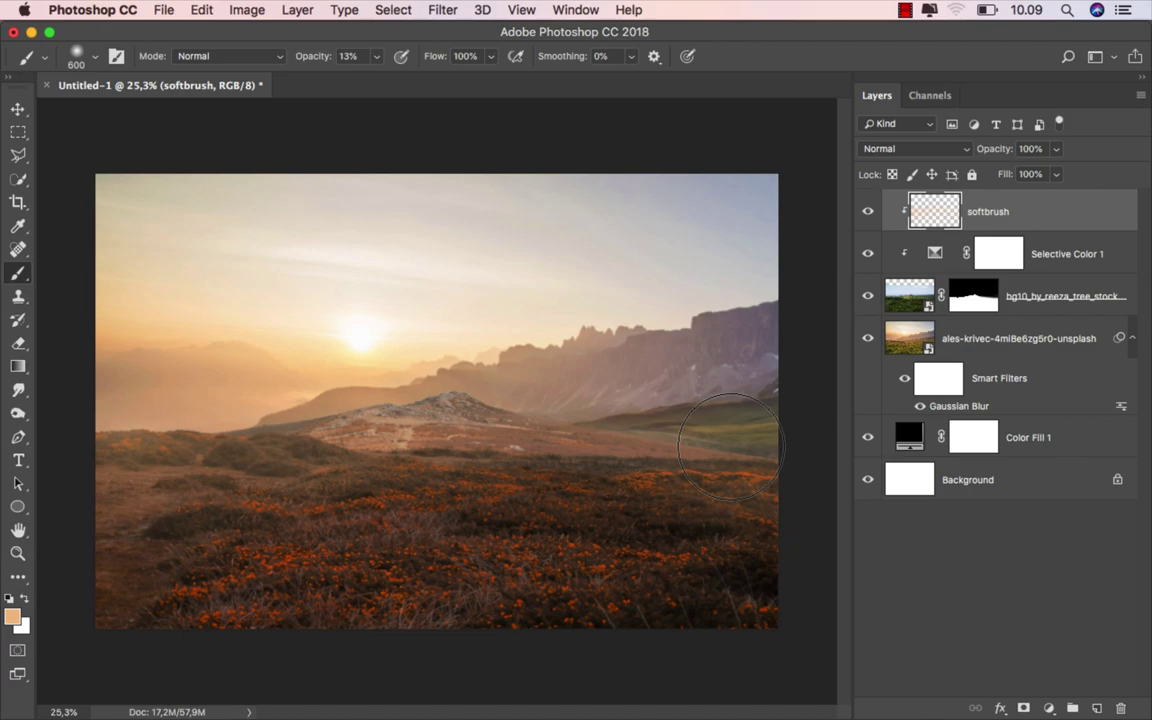
pyautogui.click(868, 209)
pyautogui.click(868, 209)
# Create a new layer above the sunset mountain photo, clip it to that photo and name it softbrush.
pyautogui.click(1021, 343)
pyautogui.click(1094, 708)
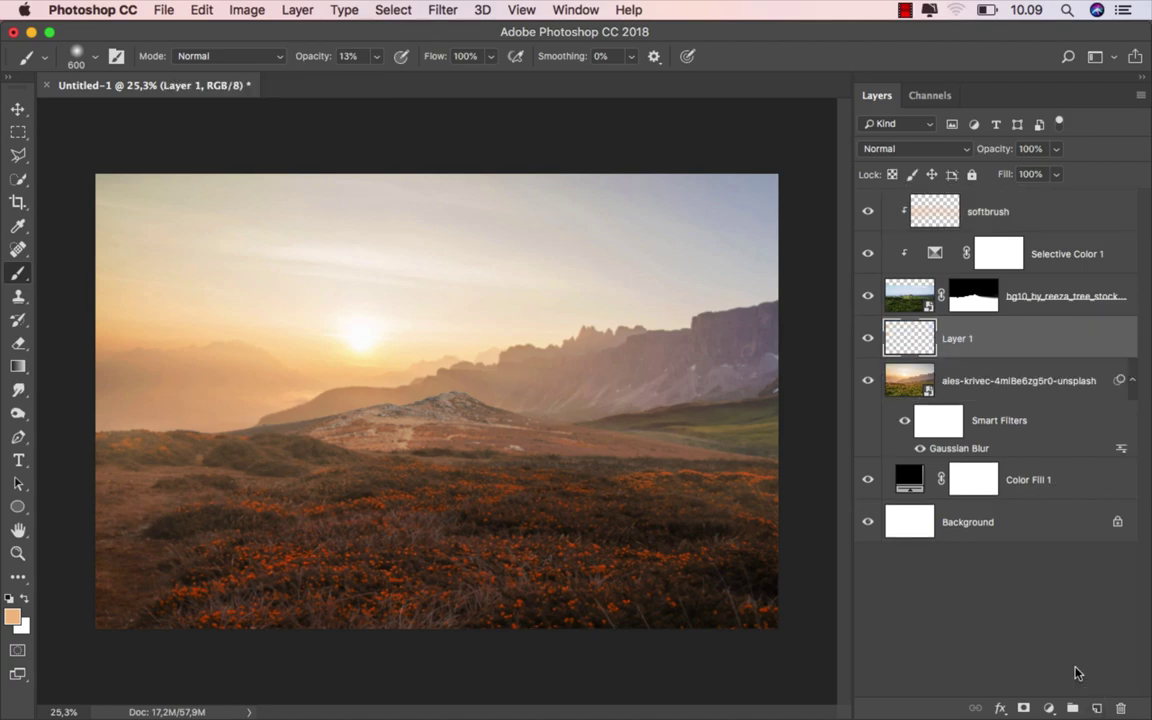
pyautogui.rightClick(980, 340)
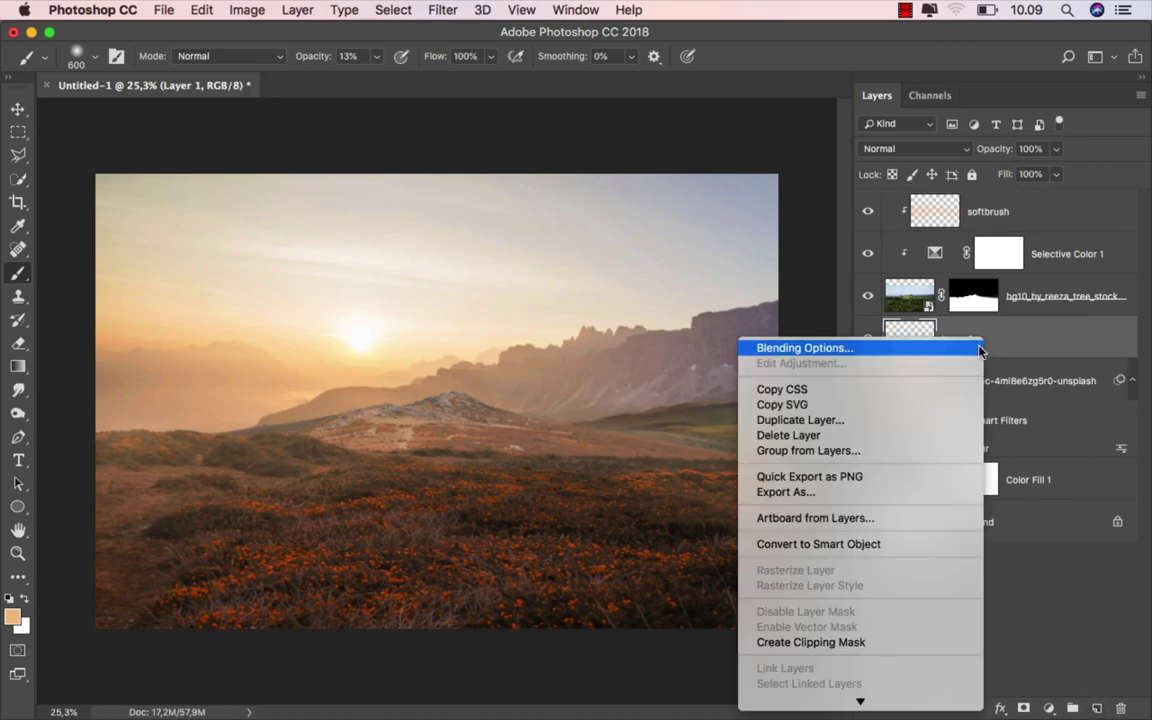
pyautogui.click(866, 642)
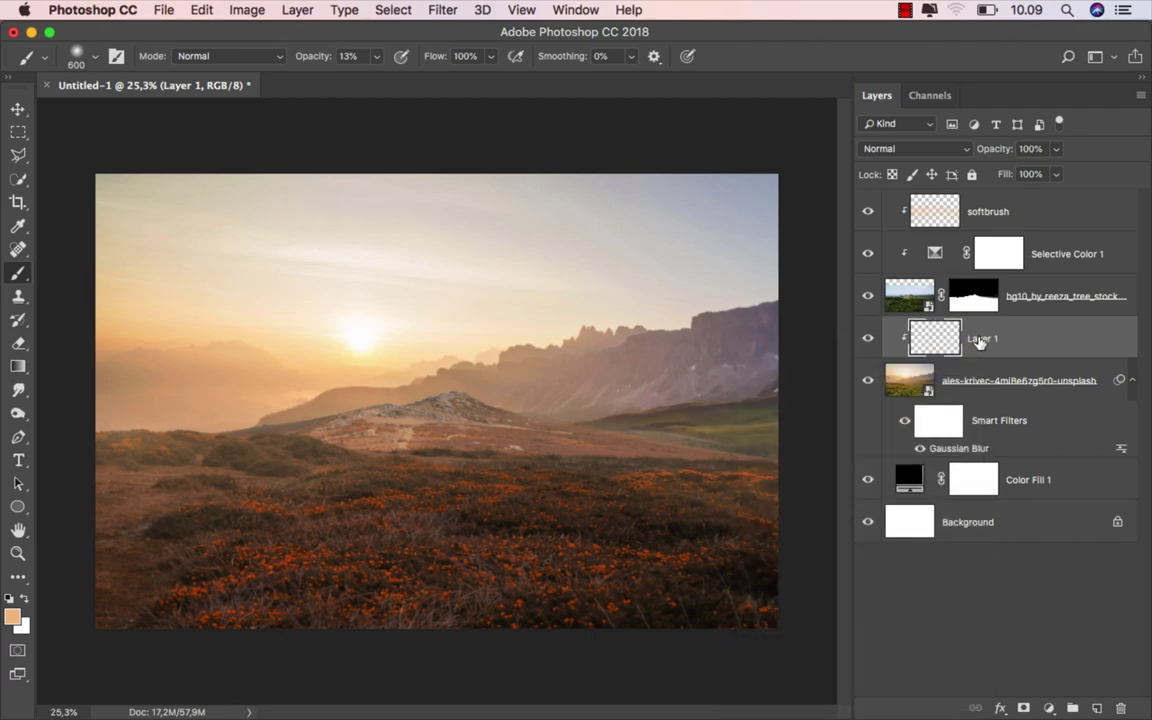
pyautogui.doubleClick(982, 338)
pyautogui.write('softbrush')
pyautogui.press('Return')
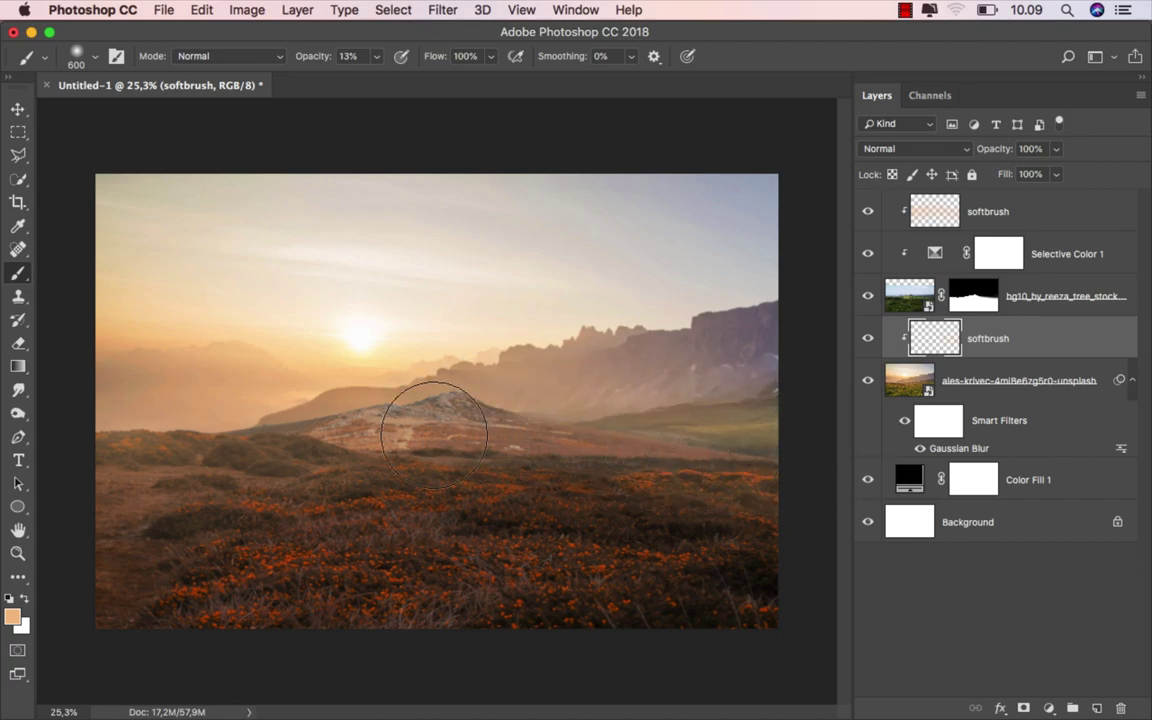
# Paint soft peach haze over the green slopes below the mountains beside the hilltop, and compare before and after.
pyautogui.moveTo(578, 451)
pyautogui.mouseDown()
pyautogui.moveTo(754, 467)
pyautogui.moveTo(717, 470)
pyautogui.moveTo(688, 453)
pyautogui.moveTo(779, 455)
pyautogui.moveTo(726, 487)
pyautogui.mouseUp()
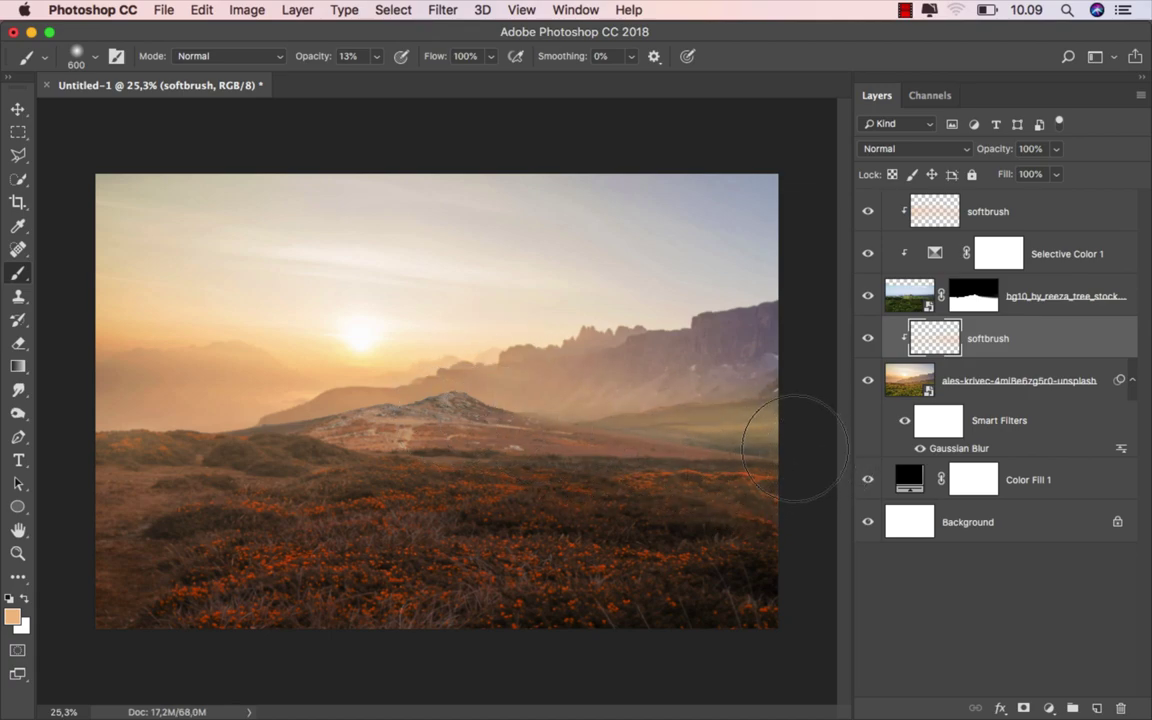
pyautogui.click(18, 108)
pyautogui.click(866, 338)
pyautogui.click(867, 339)
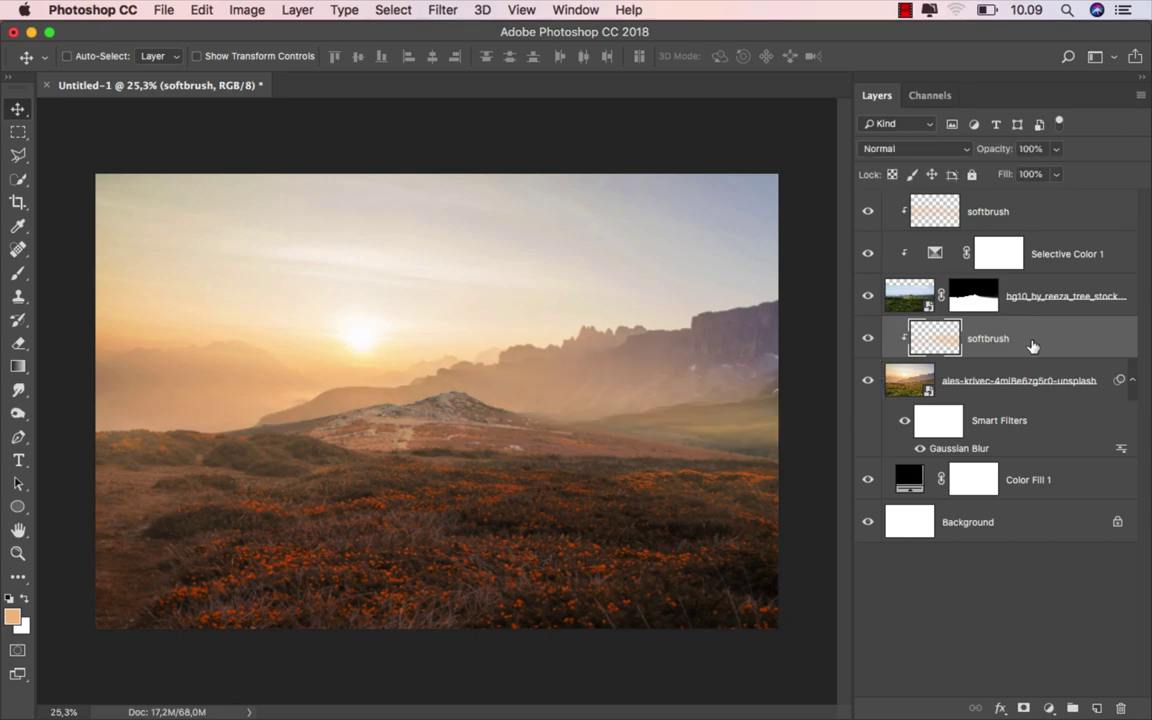
# Select the uppermost softbrush layer and open the boat_6 stock photo from Finder as a separate document.
pyautogui.click(938, 228)
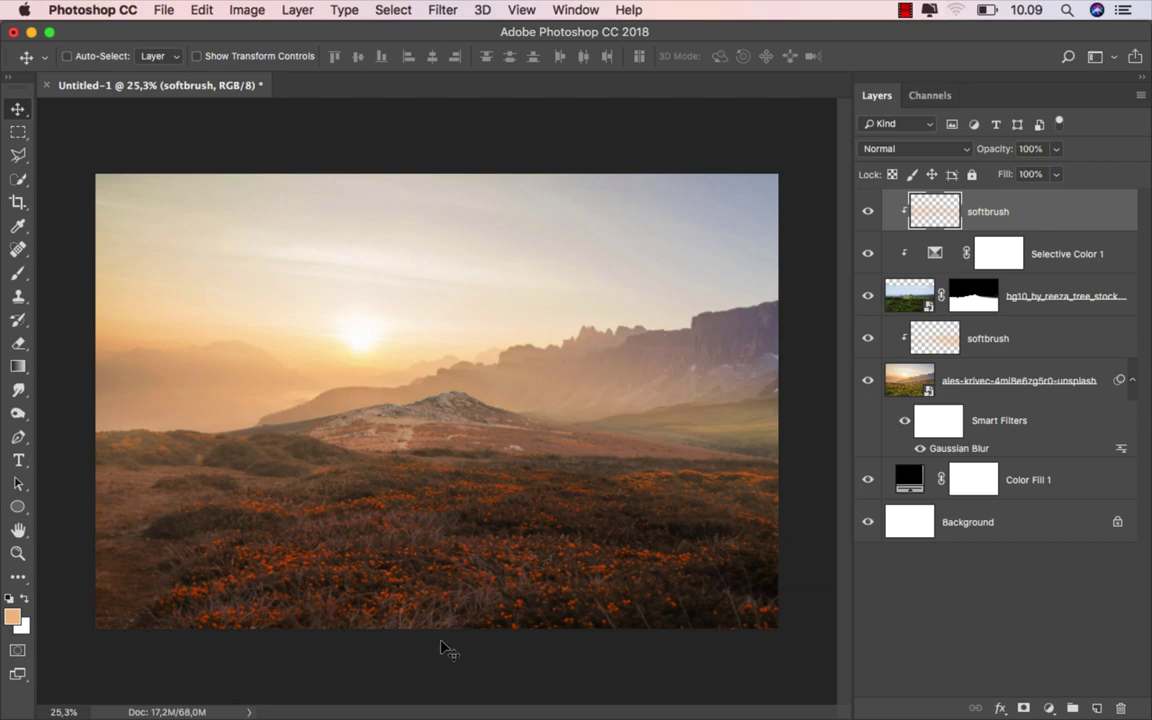
pyautogui.click(463, 690)
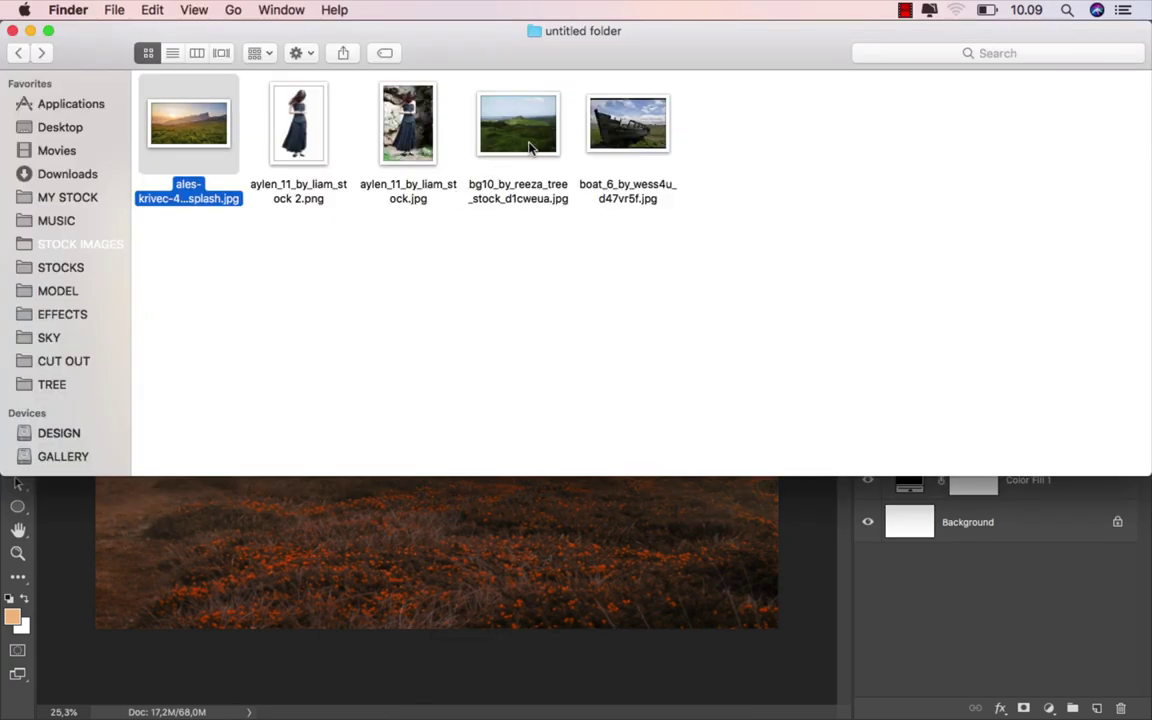
pyautogui.moveTo(628, 122); pyautogui.dragTo(489, 87)
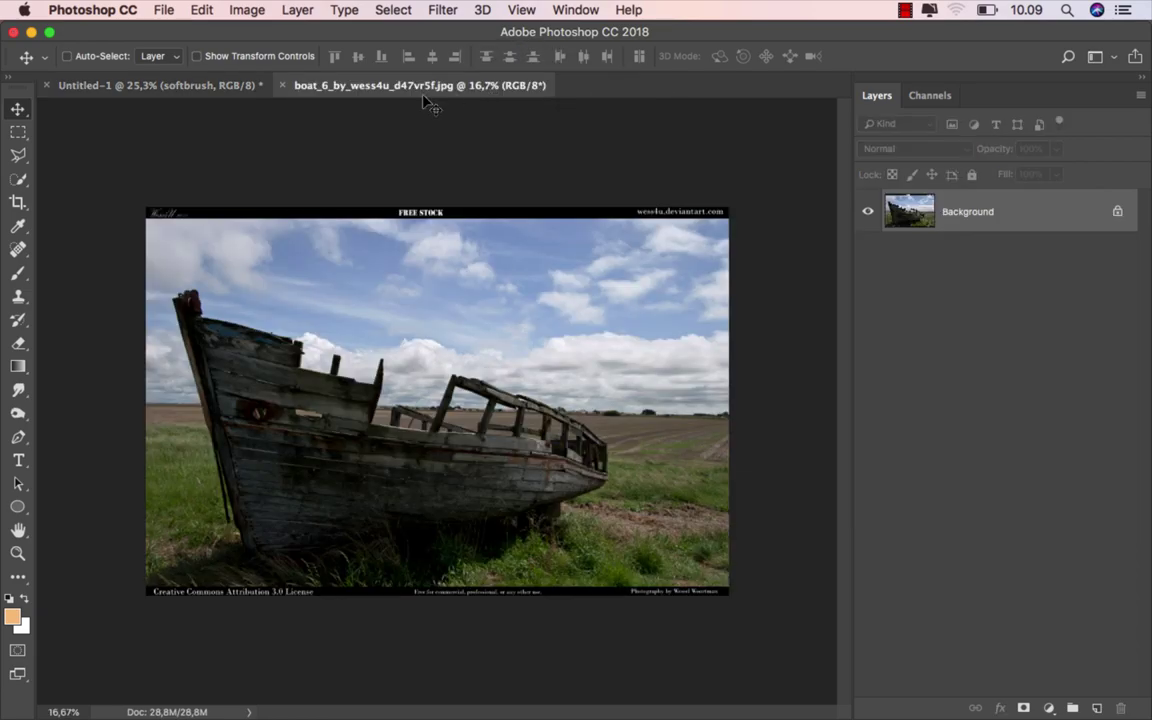
pyautogui.click(220, 86)
pyautogui.click(330, 88)
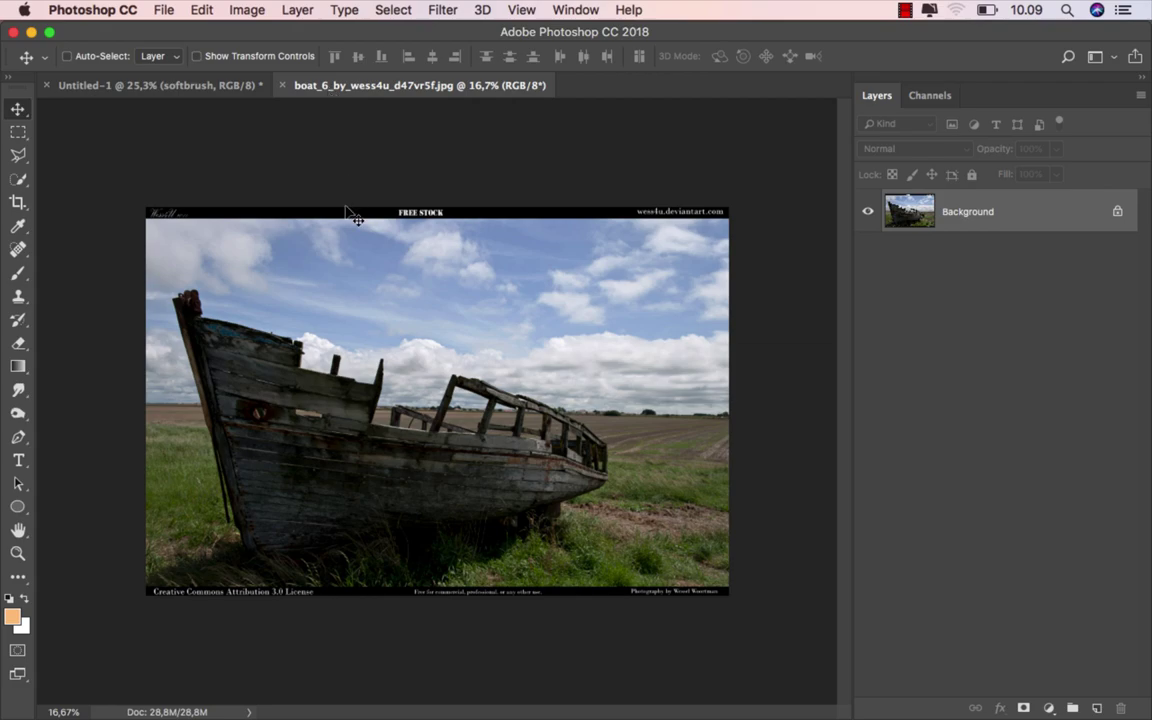
# Select the wrecked boat's hull, bow and wooden cabin frame with the Quick Selection tool.
pyautogui.click(18, 179)
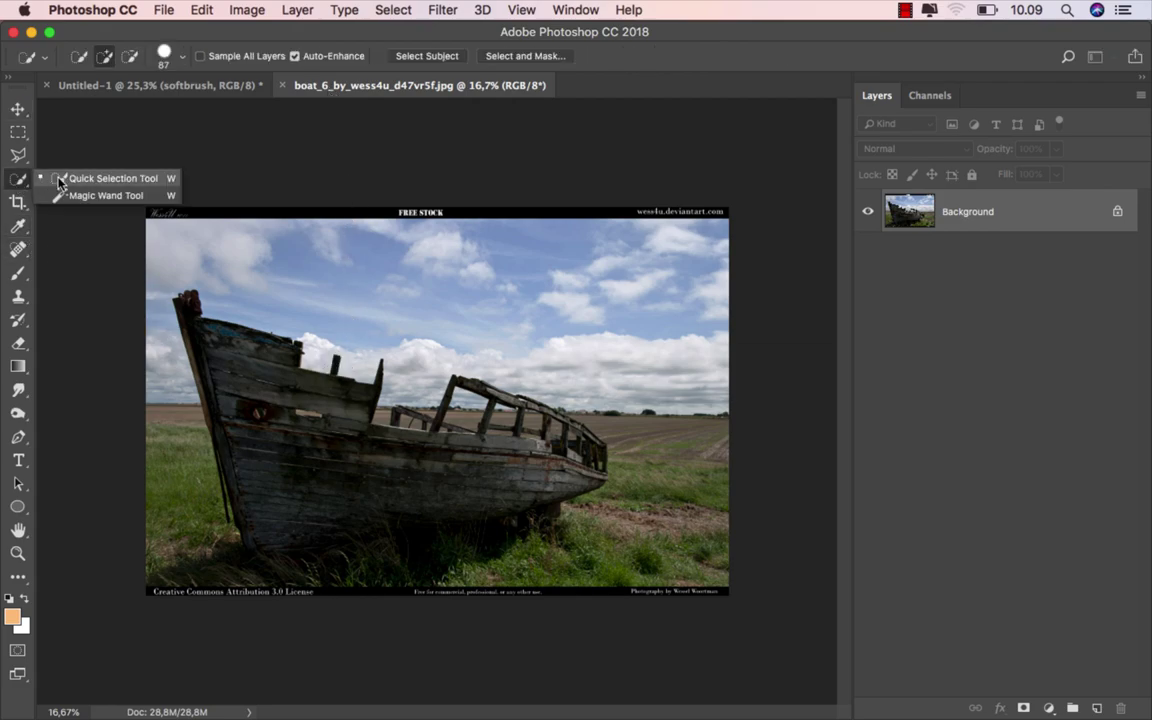
pyautogui.click(90, 177)
pyautogui.moveTo(226, 356)
pyautogui.mouseDown()
pyautogui.moveTo(263, 383)
pyautogui.moveTo(200, 473)
pyautogui.moveTo(224, 527)
pyautogui.moveTo(208, 535)
pyautogui.mouseUp()
pyautogui.scroll(1, 243, 408)
pyautogui.scroll(1, 243, 408)
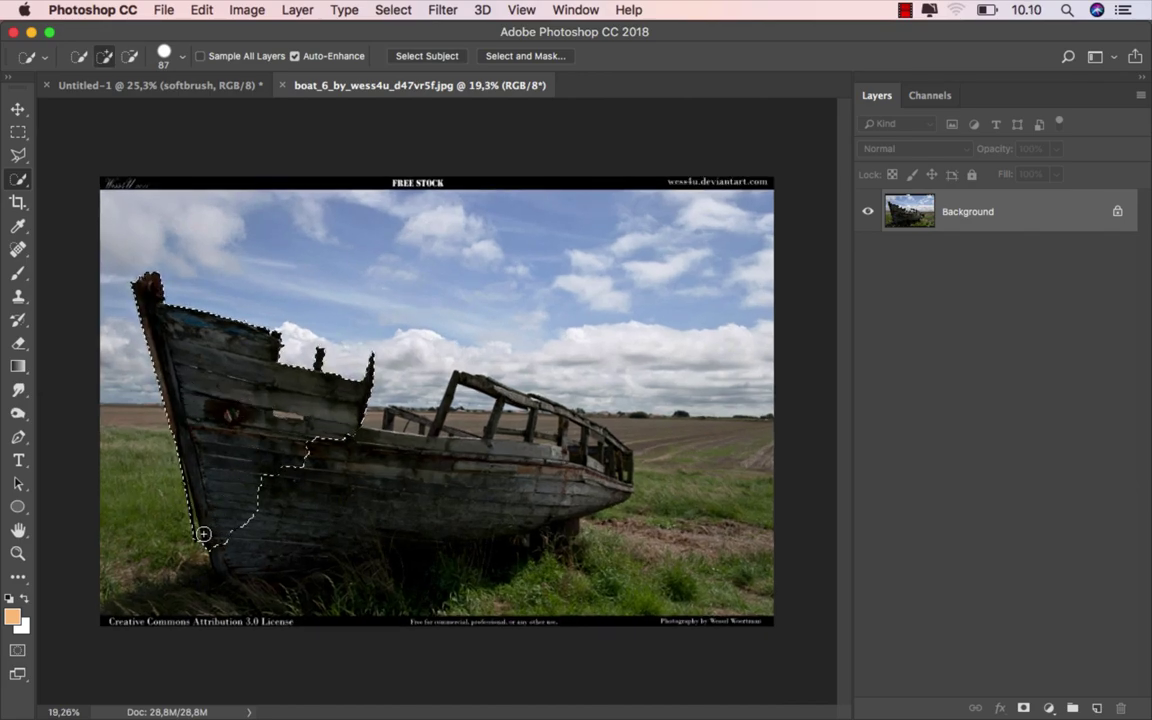
pyautogui.moveTo(273, 562)
pyautogui.mouseDown()
pyautogui.moveTo(463, 543)
pyautogui.moveTo(561, 501)
pyautogui.moveTo(603, 463)
pyautogui.moveTo(606, 444)
pyautogui.mouseUp()
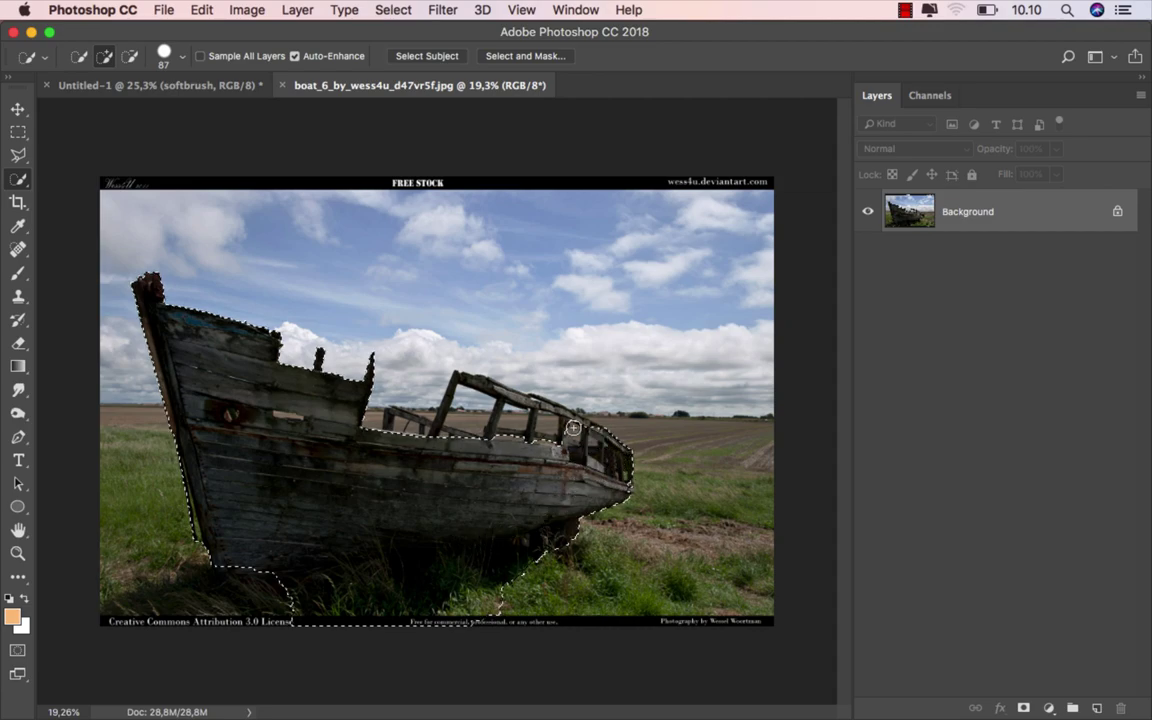
pyautogui.moveTo(496, 398); pyautogui.dragTo(463, 387)
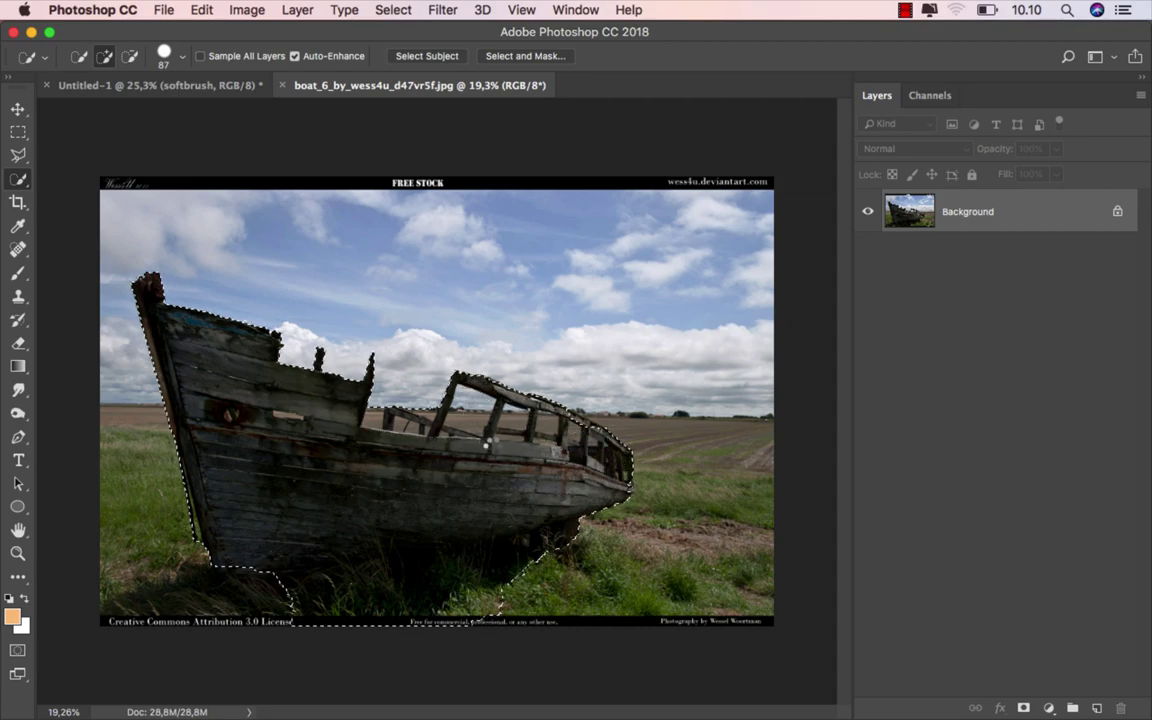
# Refine the quick selection's edge around the boat's stern corner and the support beneath it.
pyautogui.scroll(4, 578, 451)
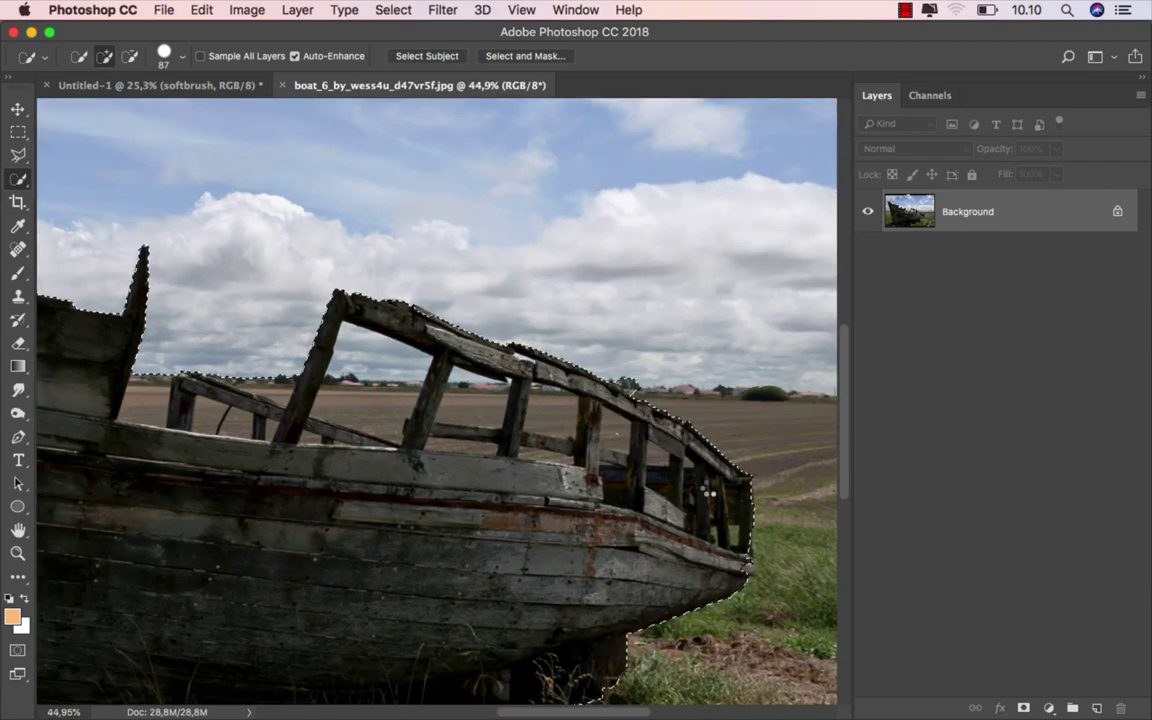
pyautogui.scroll(-2, 707, 492)
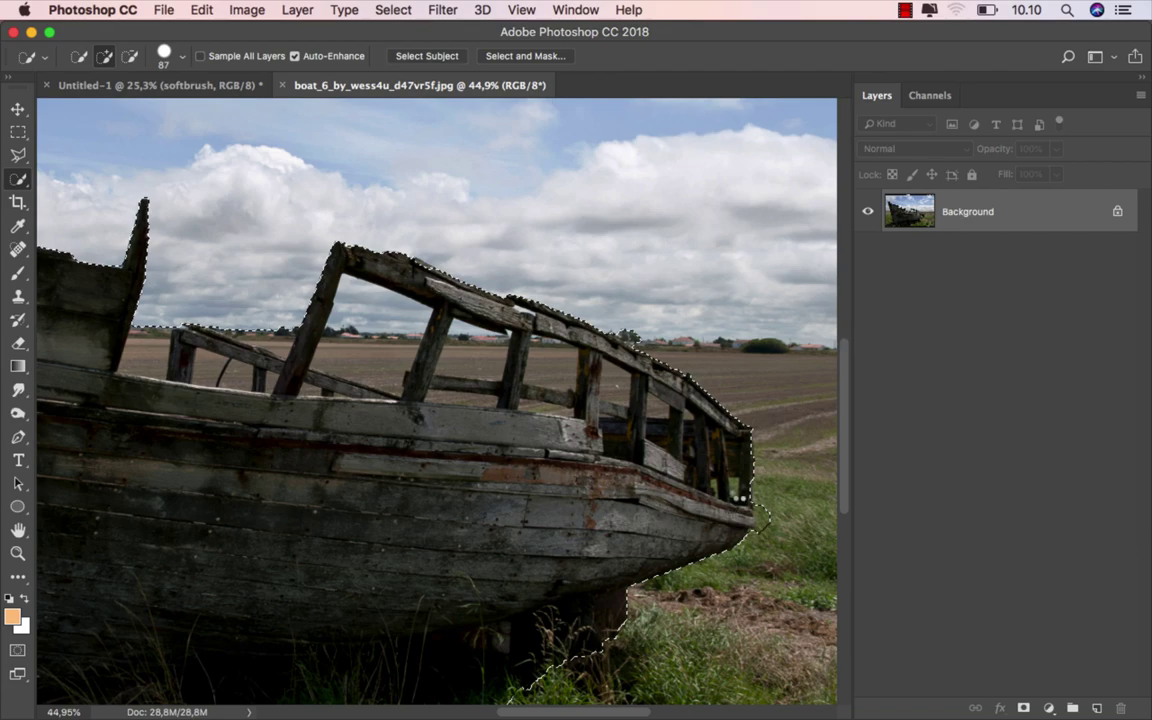
pyautogui.click(741, 497)
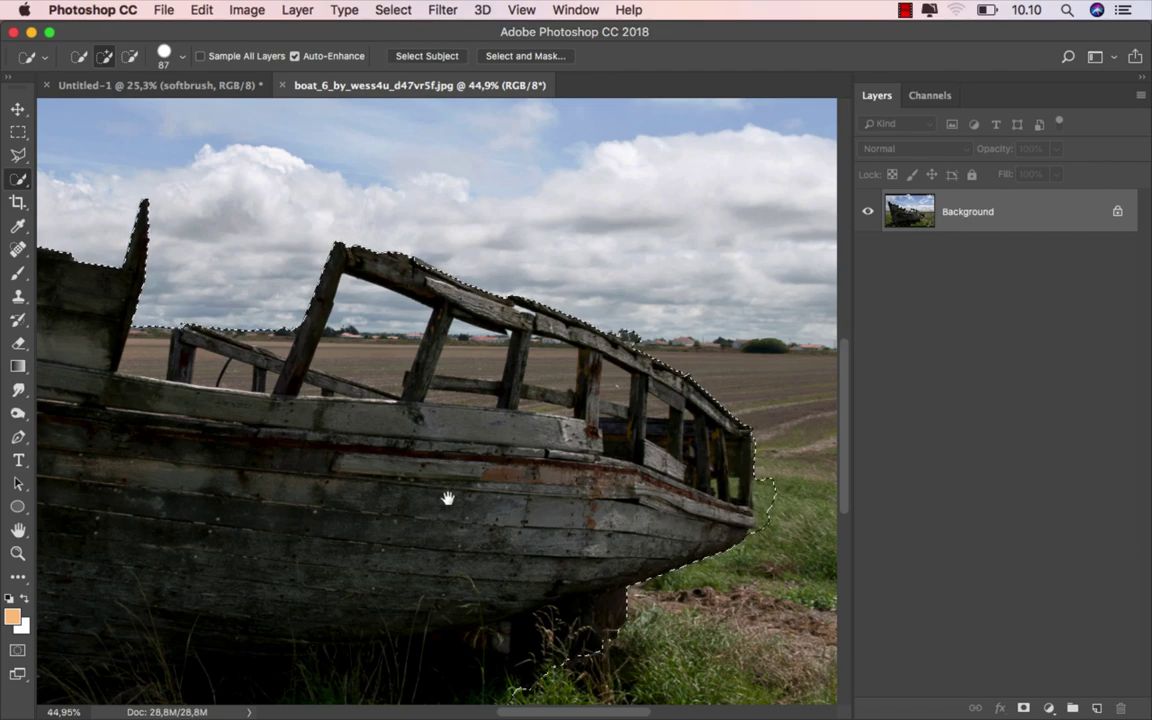
pyautogui.moveTo(447, 499); pyautogui.dragTo(694, 489)
pyautogui.scroll(-2, 694, 489)
pyautogui.scroll(-2, 694, 489)
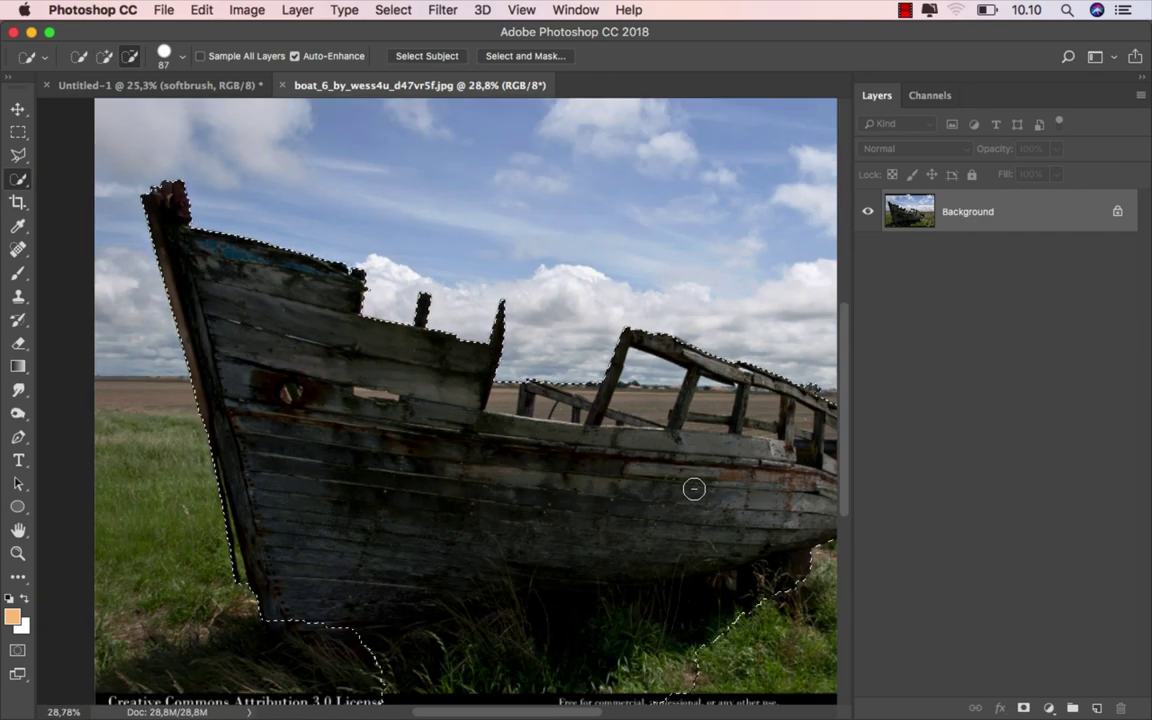
# Refine the boat selection in Select and Mask with Smooth 2 and Contrast 2%, and output it as a layer mask.
pyautogui.press('super+0')
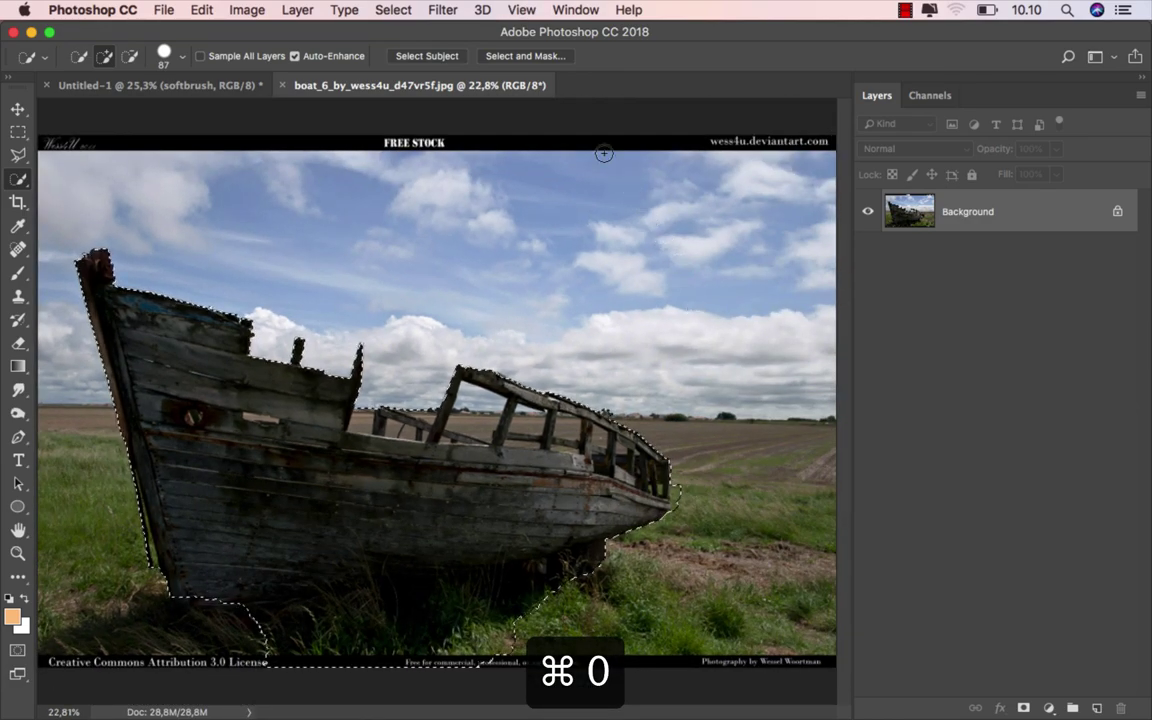
pyautogui.click(525, 56)
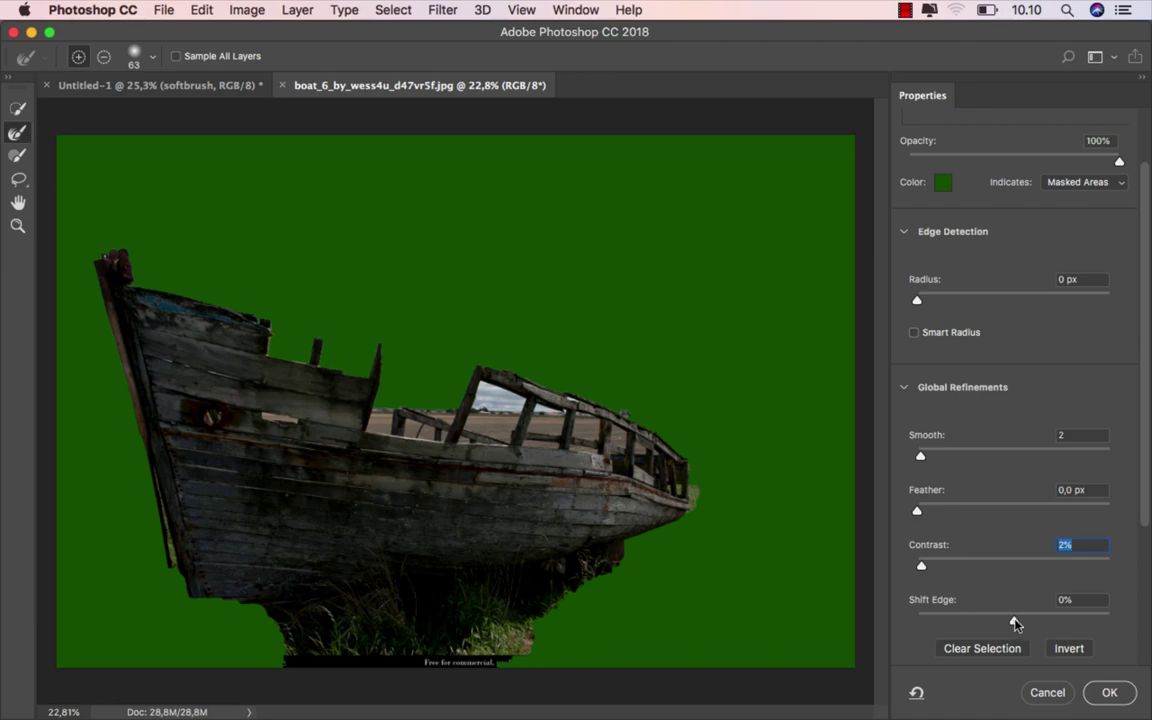
pyautogui.click(1108, 693)
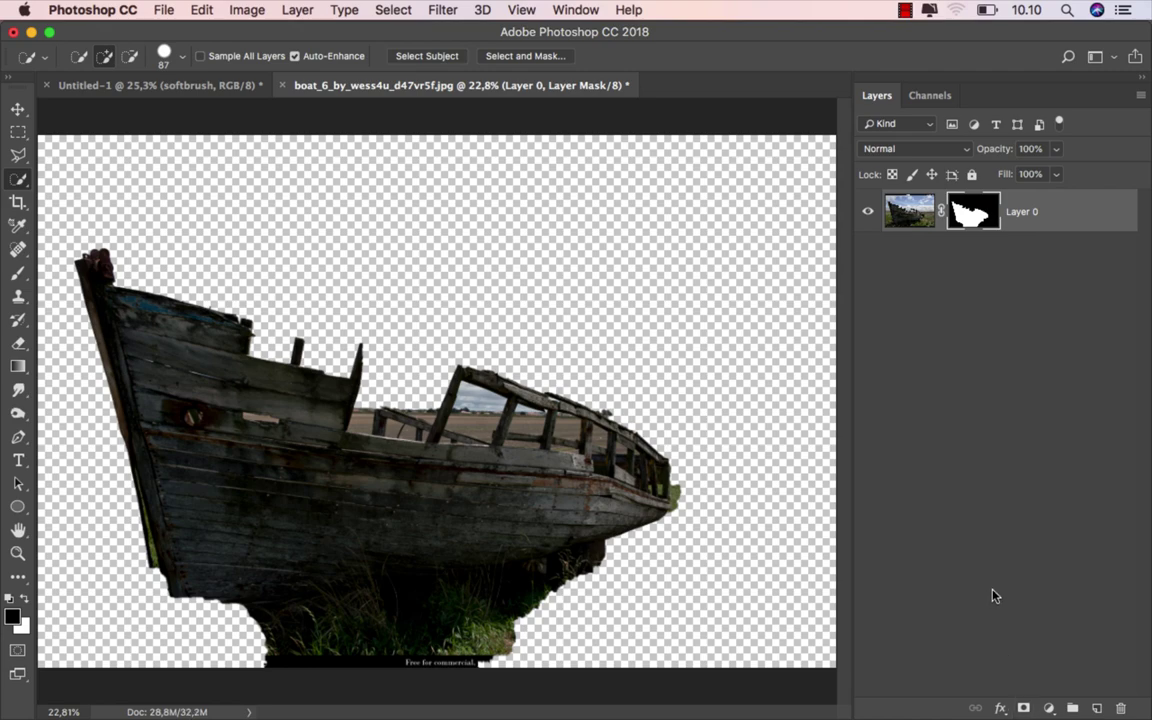
# Add a Solid Color fill layer in dark grey 262626 and move it below the boat layer.
pyautogui.click(1048, 708)
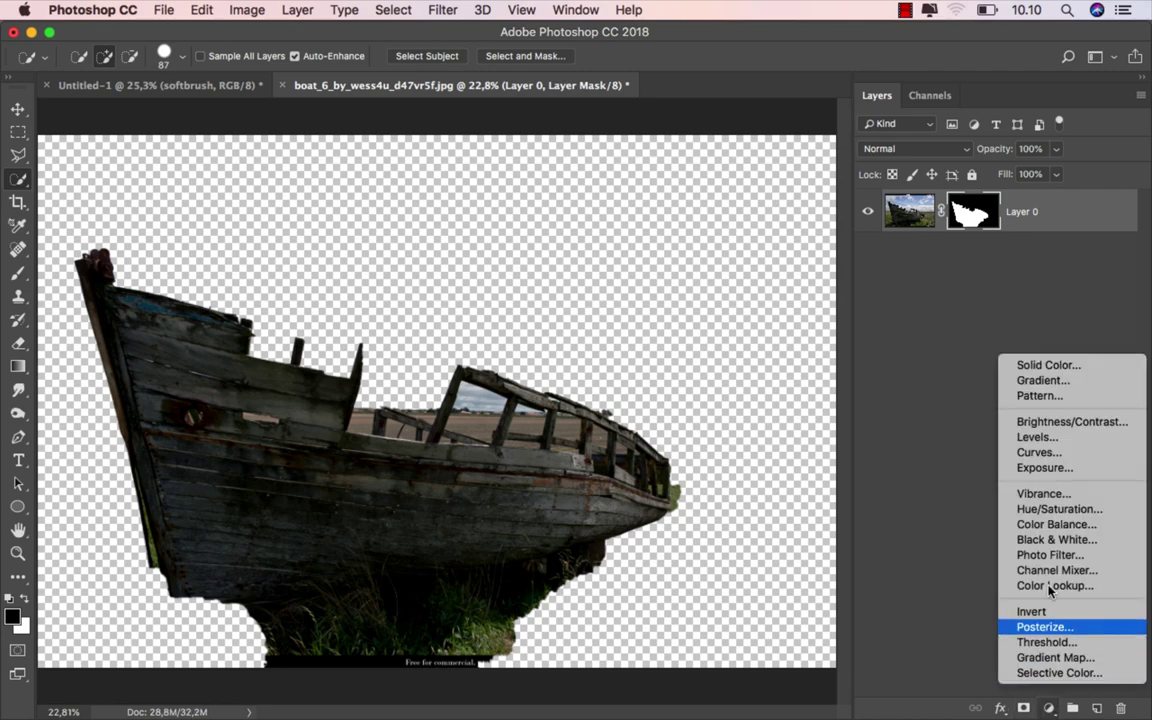
pyautogui.click(1048, 365)
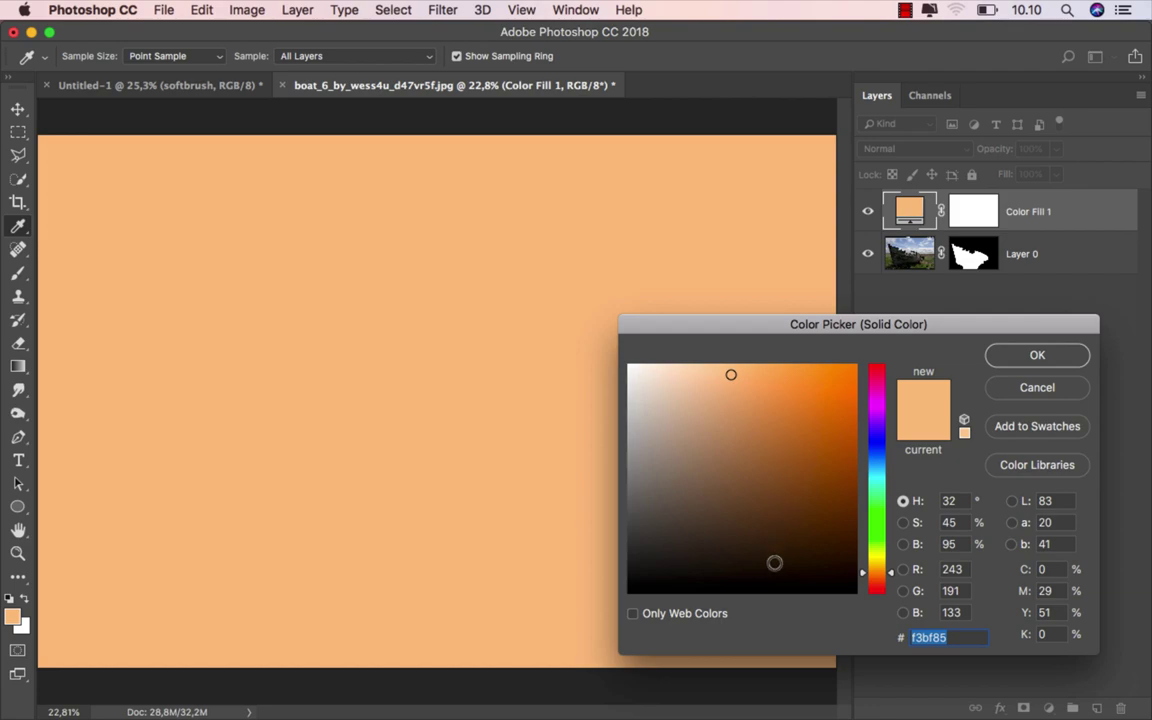
pyautogui.click(640, 571)
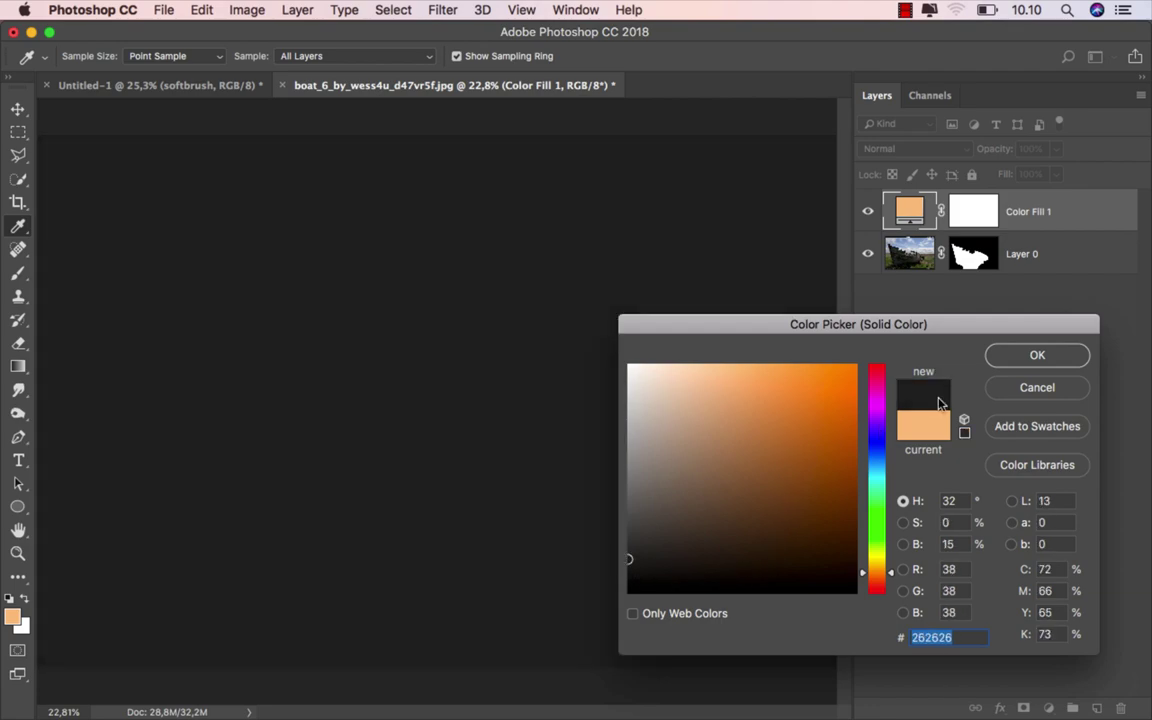
pyautogui.click(1037, 355)
pyautogui.moveTo(1030, 212); pyautogui.dragTo(991, 311)
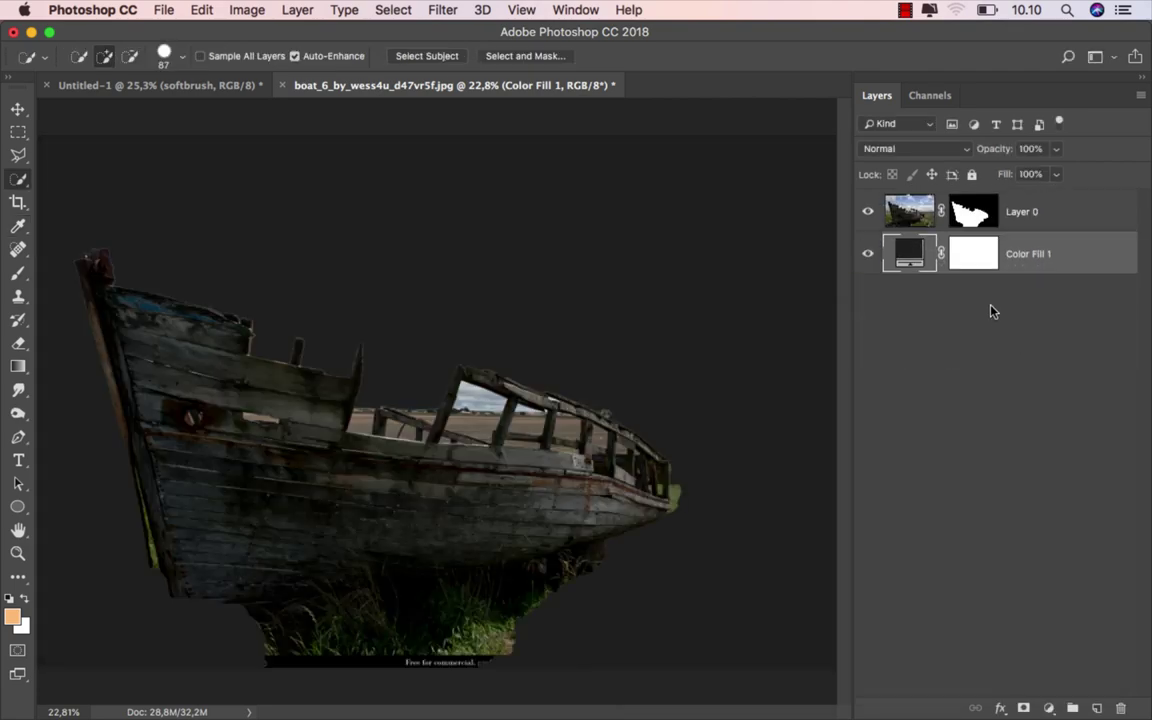
# Choose the Polygonal Lasso tool and apply the boat layer's mask permanently.
pyautogui.click(973, 212)
pyautogui.click(18, 155)
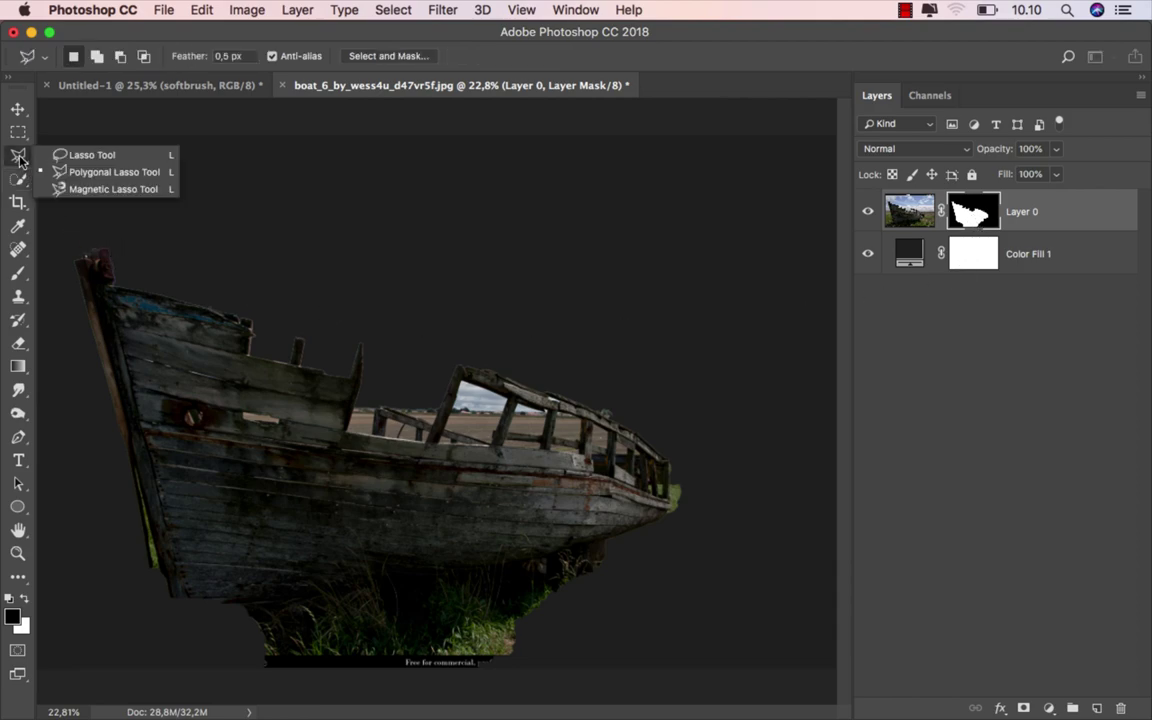
pyautogui.click(65, 152)
pyautogui.click(28, 160)
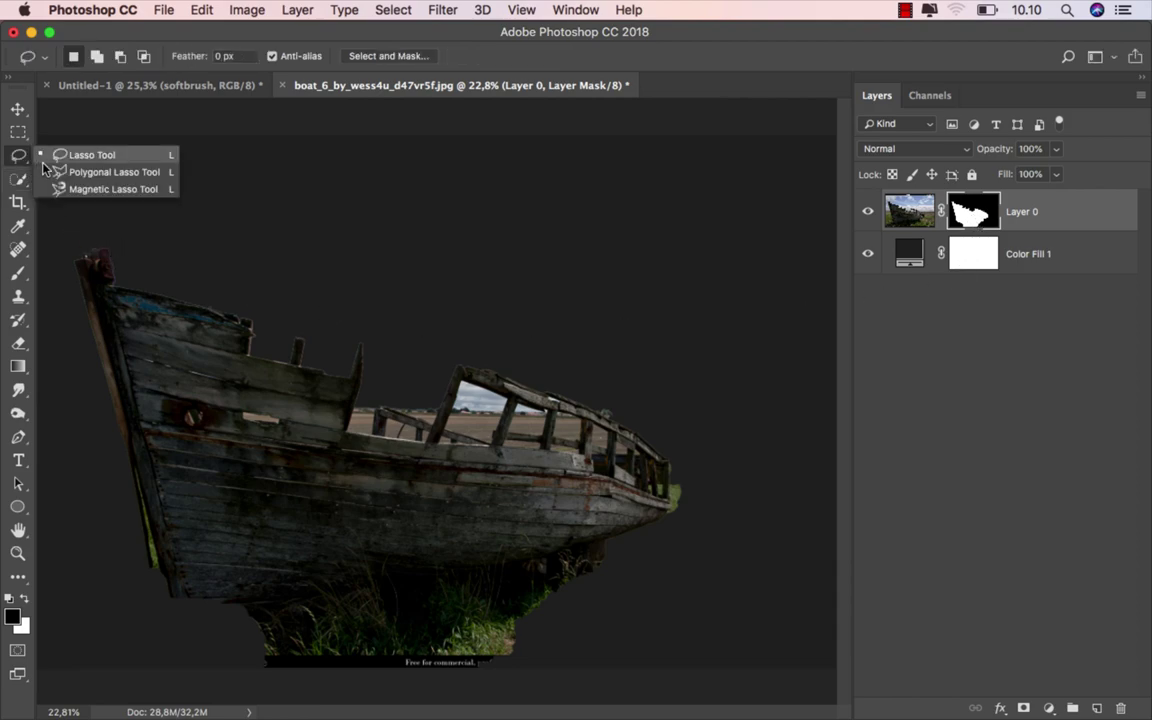
pyautogui.click(85, 170)
pyautogui.rightClick(981, 216)
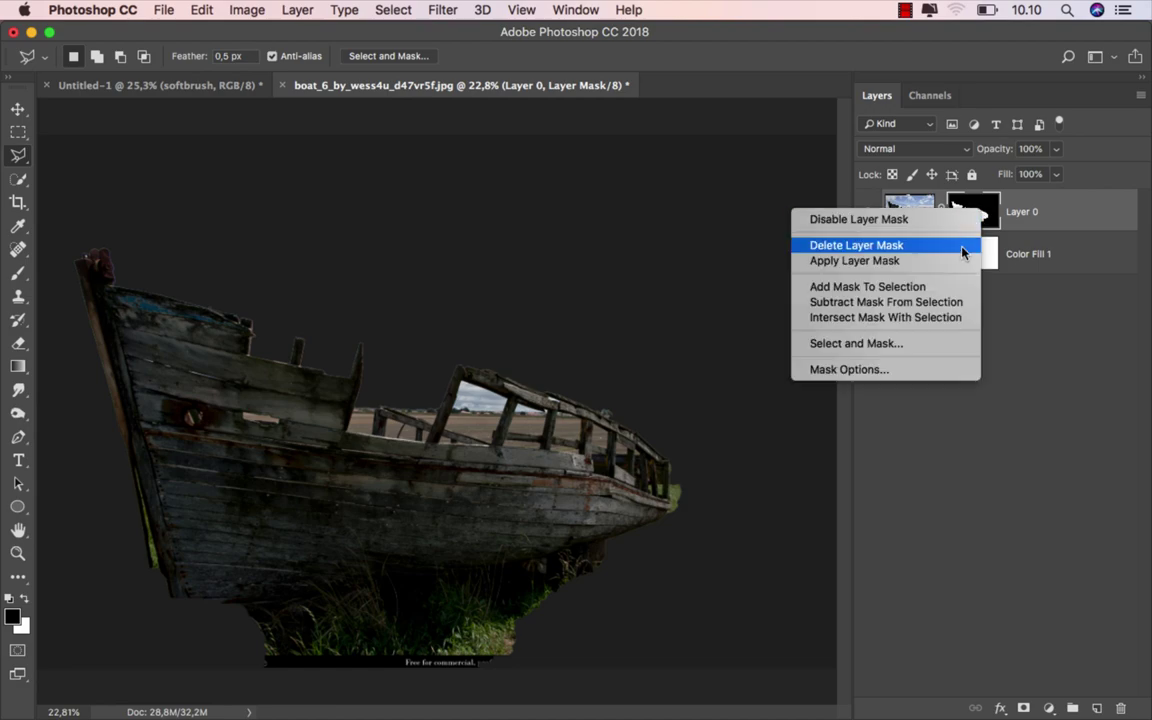
pyautogui.click(958, 260)
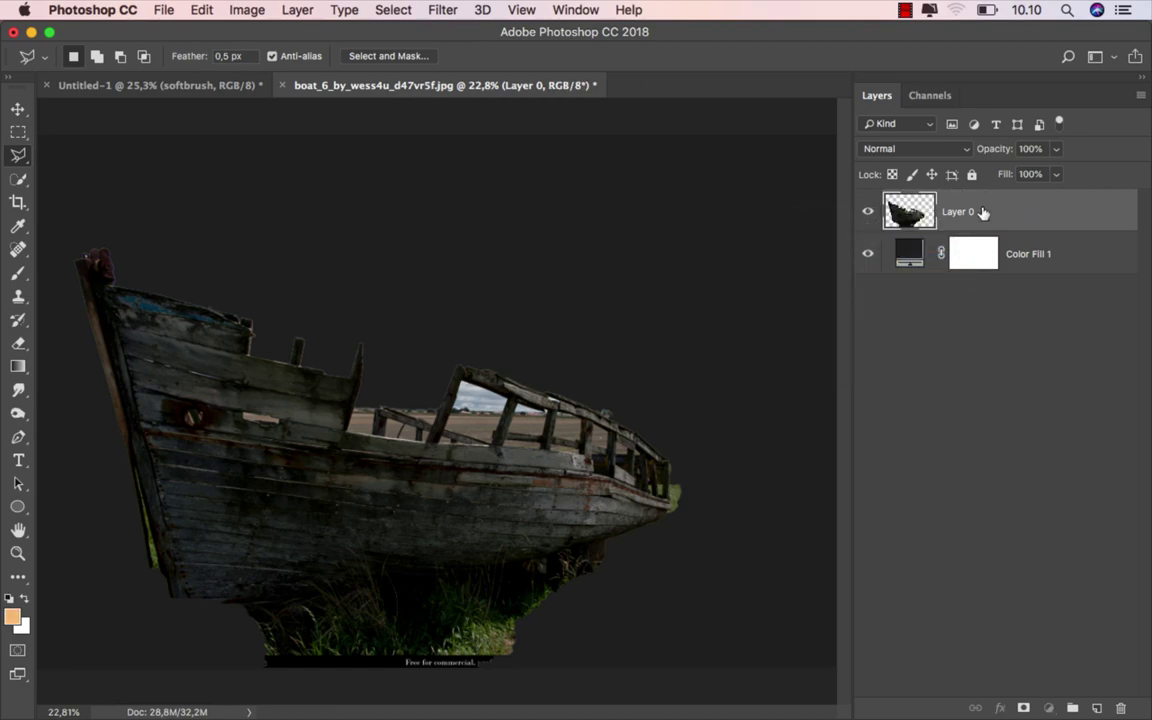
# Outline the narrow grass sliver between the bow and its outer post with the Polygonal Lasso and delete it.
pyautogui.scroll(3, 170, 567)
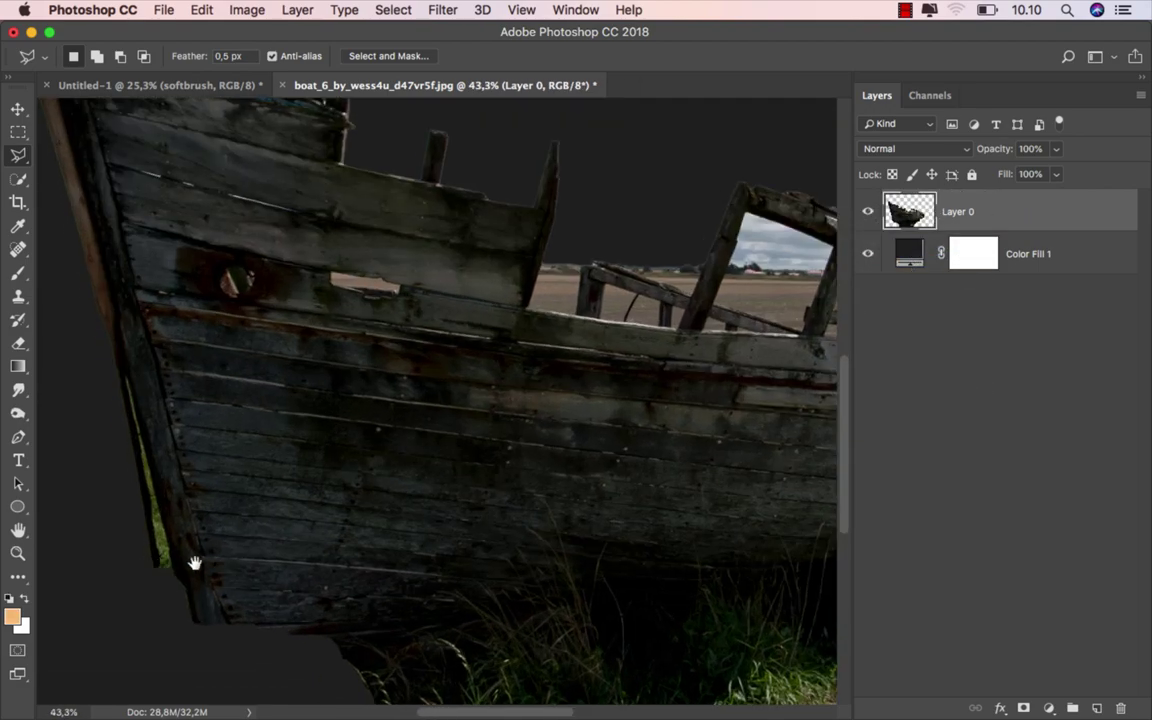
pyautogui.moveTo(194, 563); pyautogui.dragTo(437, 476)
pyautogui.scroll(3, 438, 487)
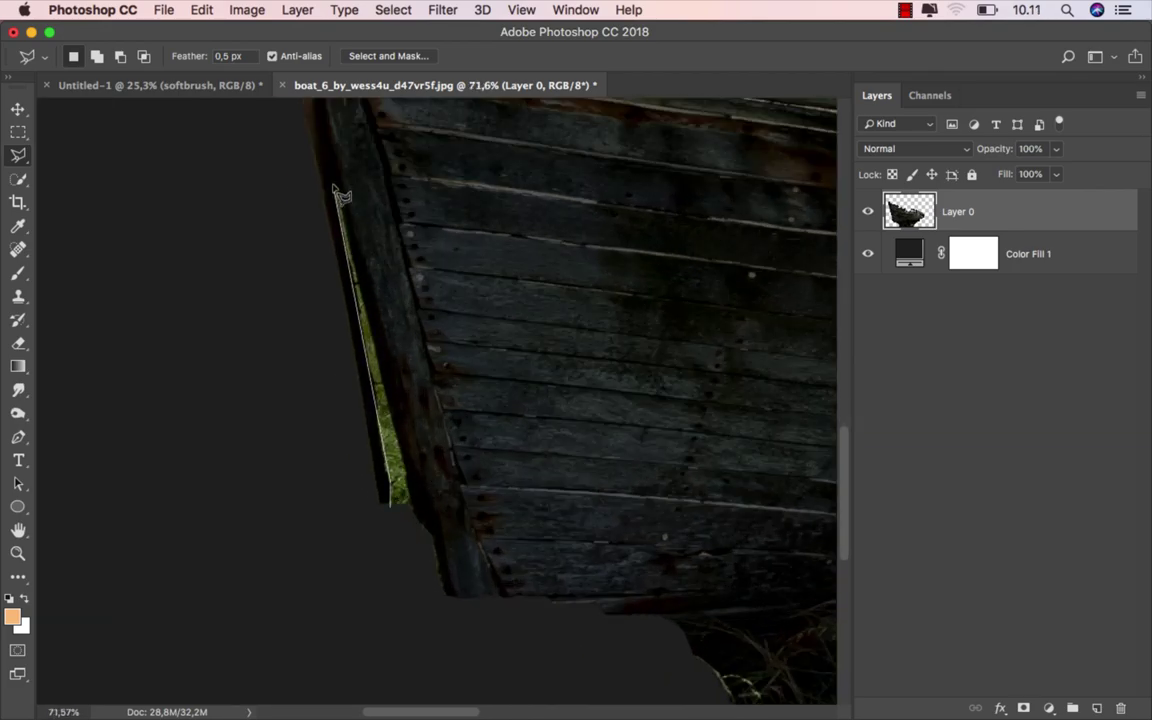
pyautogui.click(407, 533)
pyautogui.press('Delete')
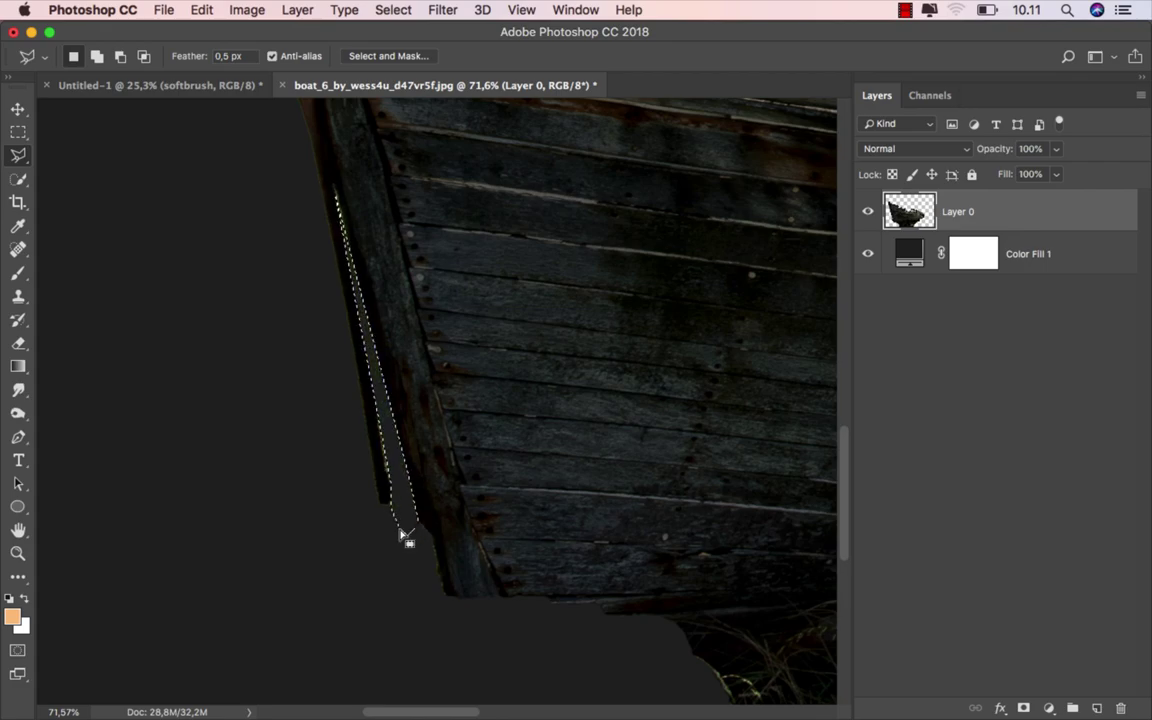
# Outline the grass, support and caption strip along the underside of the hull and delete everything below the boat.
pyautogui.moveTo(686, 614); pyautogui.dragTo(205, 442)
pyautogui.scroll(-8, 291, 488)
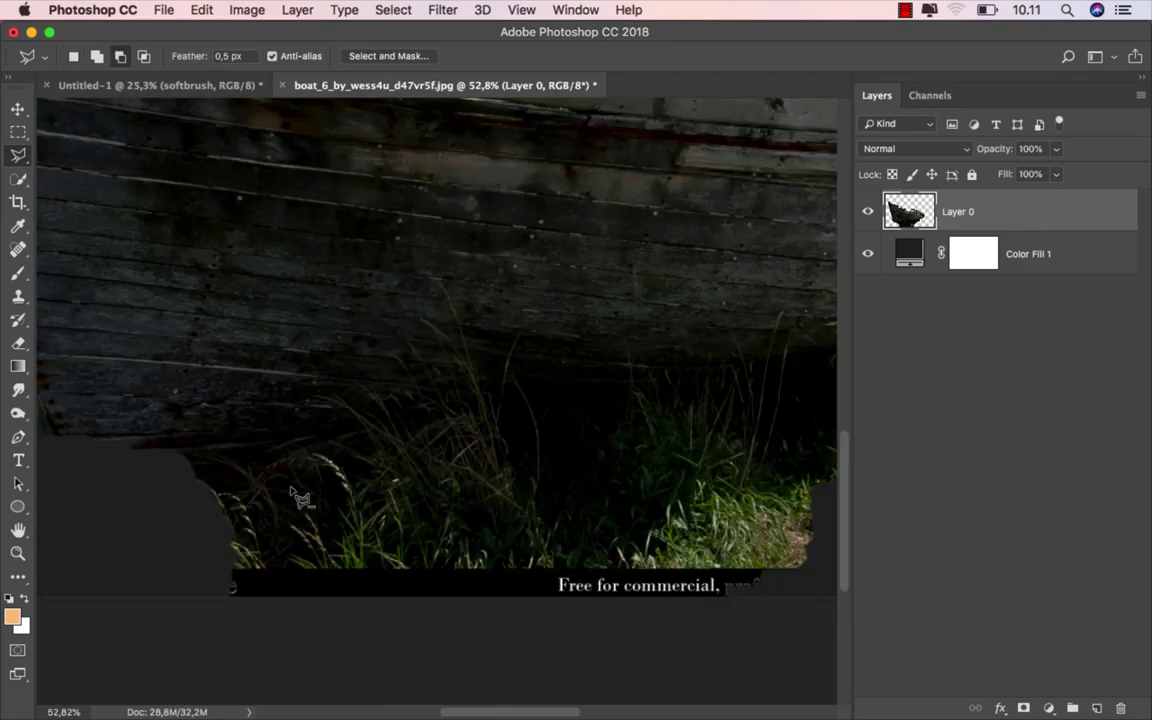
pyautogui.click(735, 377)
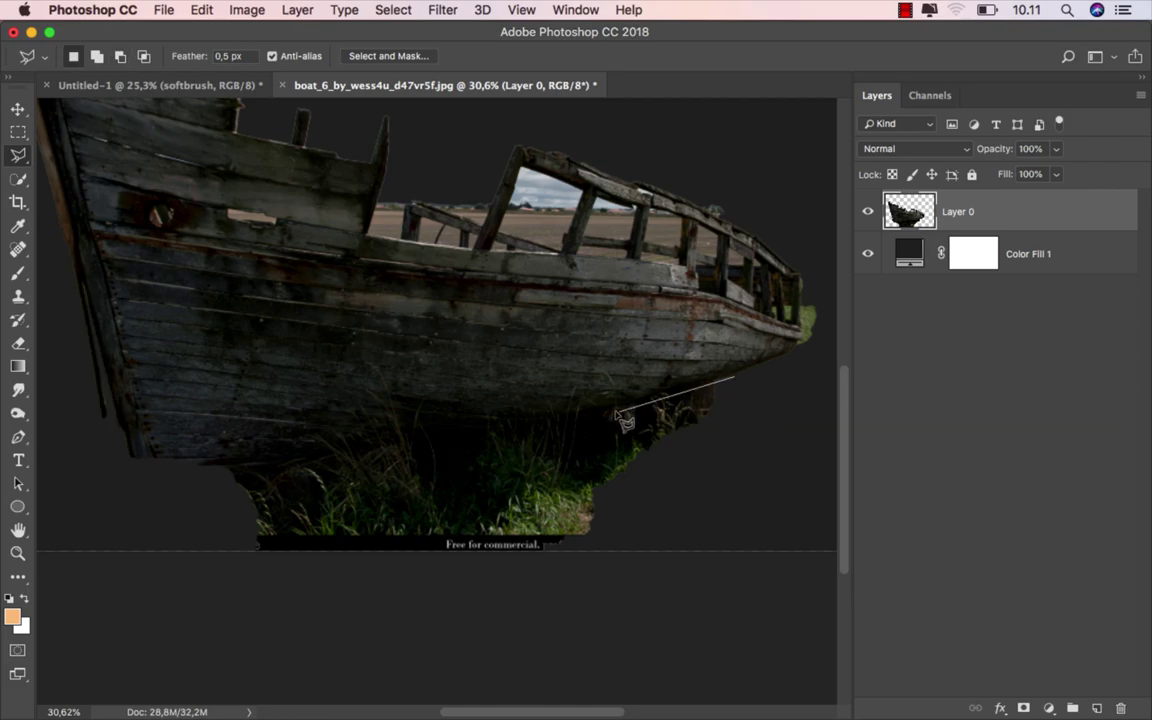
pyautogui.click(375, 456)
pyautogui.click(176, 466)
pyautogui.click(184, 554)
pyautogui.click(565, 628)
pyautogui.click(662, 550)
pyautogui.doubleClick(762, 407)
pyautogui.press('Delete')
# Outline the leftover green patch just behind the stern with the Polygonal Lasso and delete it.
pyautogui.moveTo(762, 407); pyautogui.dragTo(572, 475)
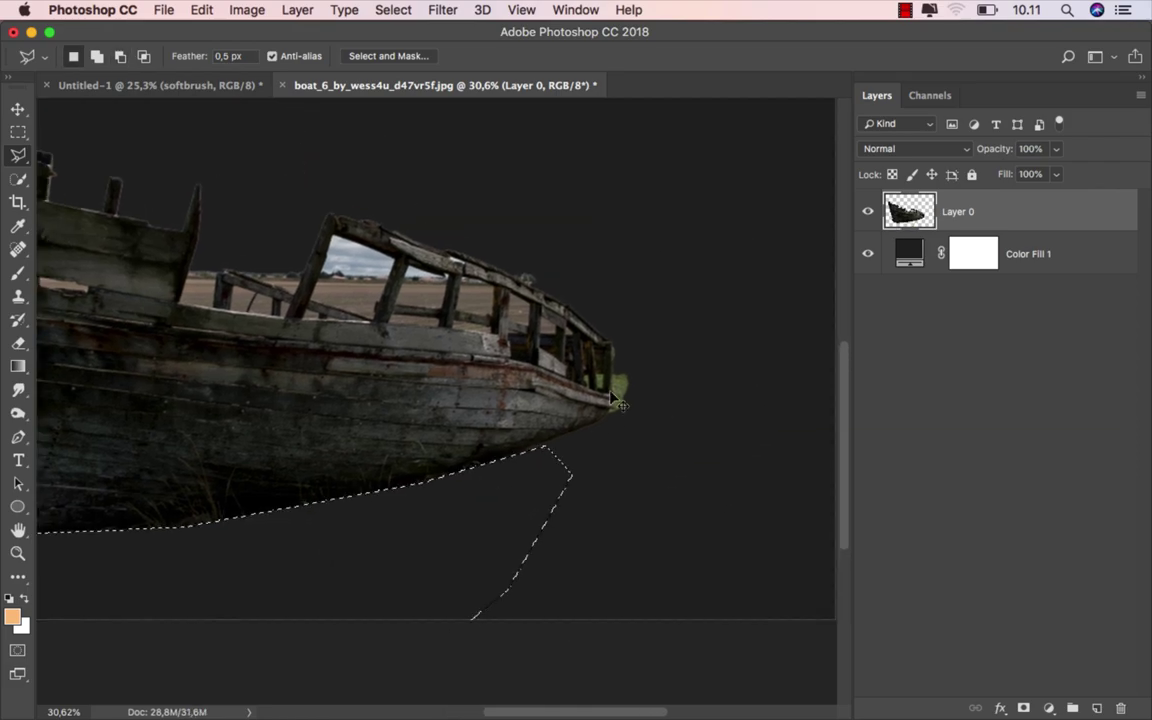
pyautogui.scroll(5, 620, 403)
pyautogui.click(609, 344)
pyautogui.click(598, 427)
pyautogui.click(632, 434)
pyautogui.click(680, 372)
pyautogui.doubleClick(648, 348)
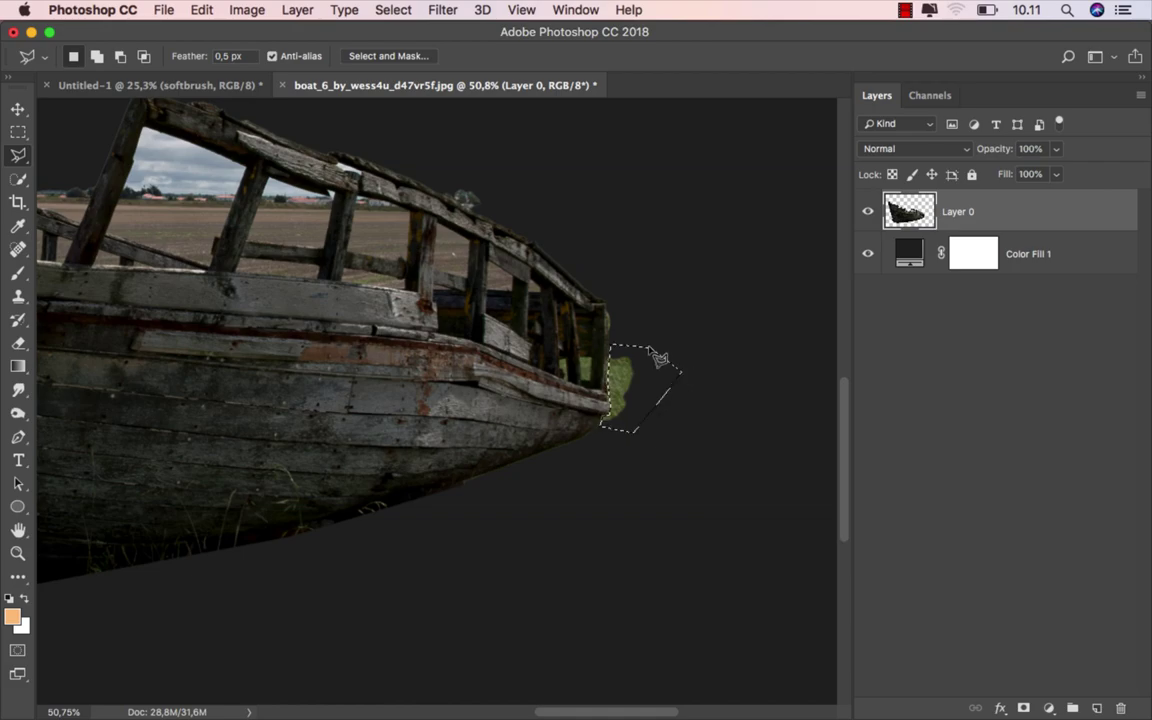
pyautogui.press('Delete')
# Delete the grass showing through the small gaps between the rearmost stern posts and clear the selection.
pyautogui.click(654, 322)
pyautogui.scroll(5, 625, 327)
pyautogui.click(642, 325)
pyautogui.doubleClick(661, 308)
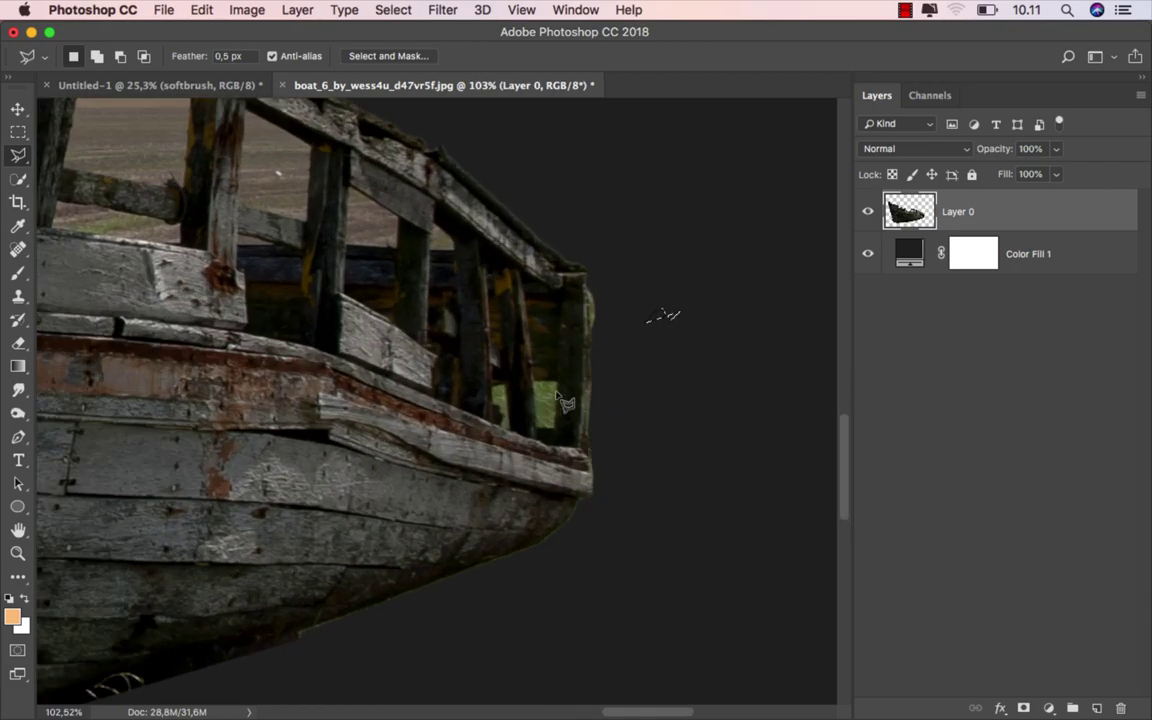
pyautogui.press('Delete')
pyautogui.hotkey('ctrl', 'd')
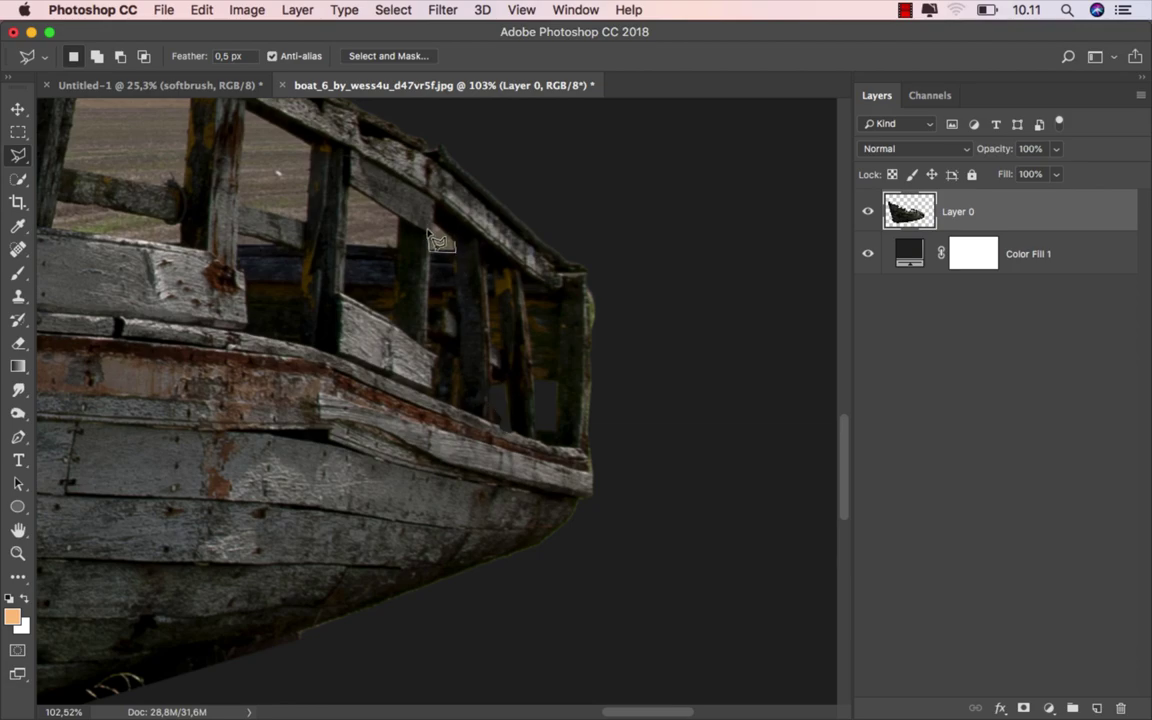
# Outline and delete the field showing through the rear openings between the cabin frame's posts, above the inner rail.
pyautogui.click(344, 248)
pyautogui.click(349, 186)
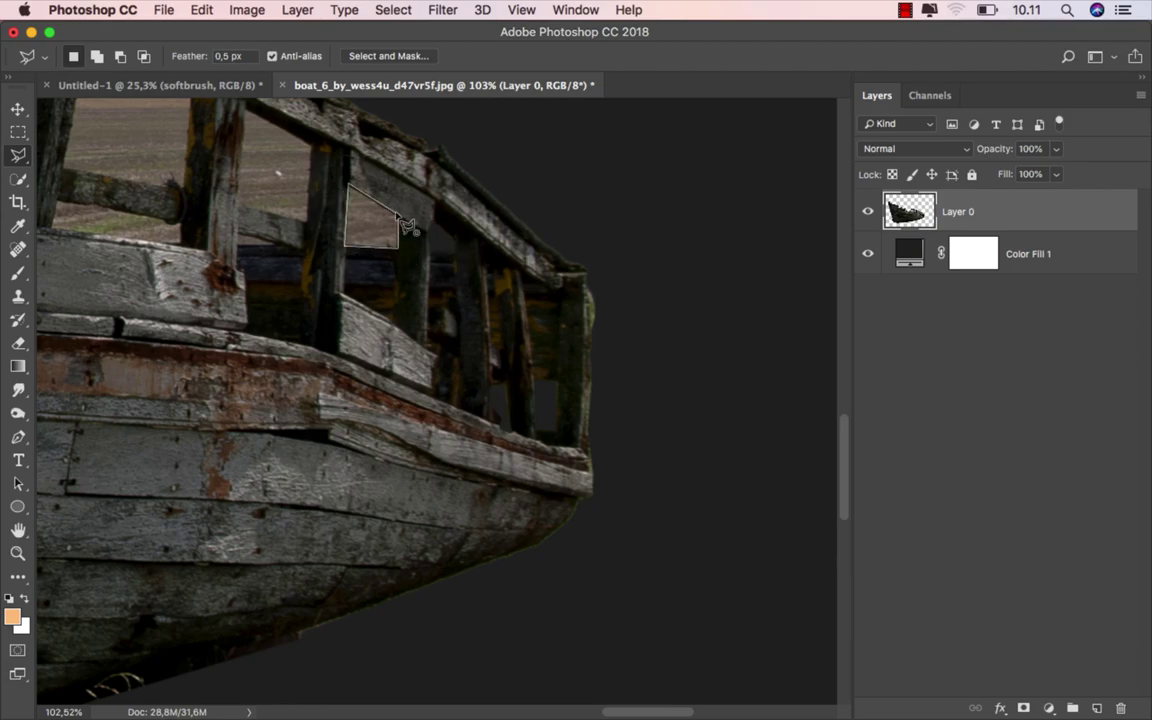
pyautogui.click(398, 217)
pyautogui.press('Delete')
pyautogui.click(311, 145)
pyautogui.click(237, 208)
pyautogui.doubleClick(242, 105)
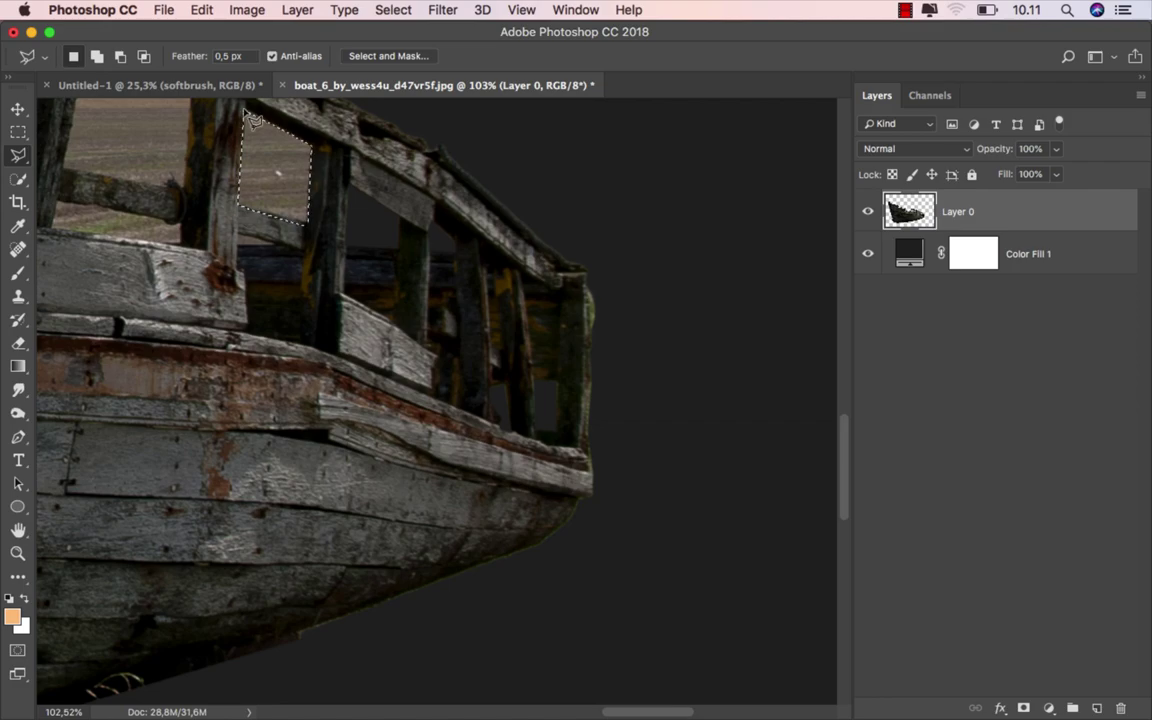
pyautogui.press('Delete')
pyautogui.press('super+d')
# Cut out the field both above and below the inner rail in the next cabin frame opening towards the bow.
pyautogui.click(375, 209)
pyautogui.moveTo(383, 220); pyautogui.dragTo(600, 328)
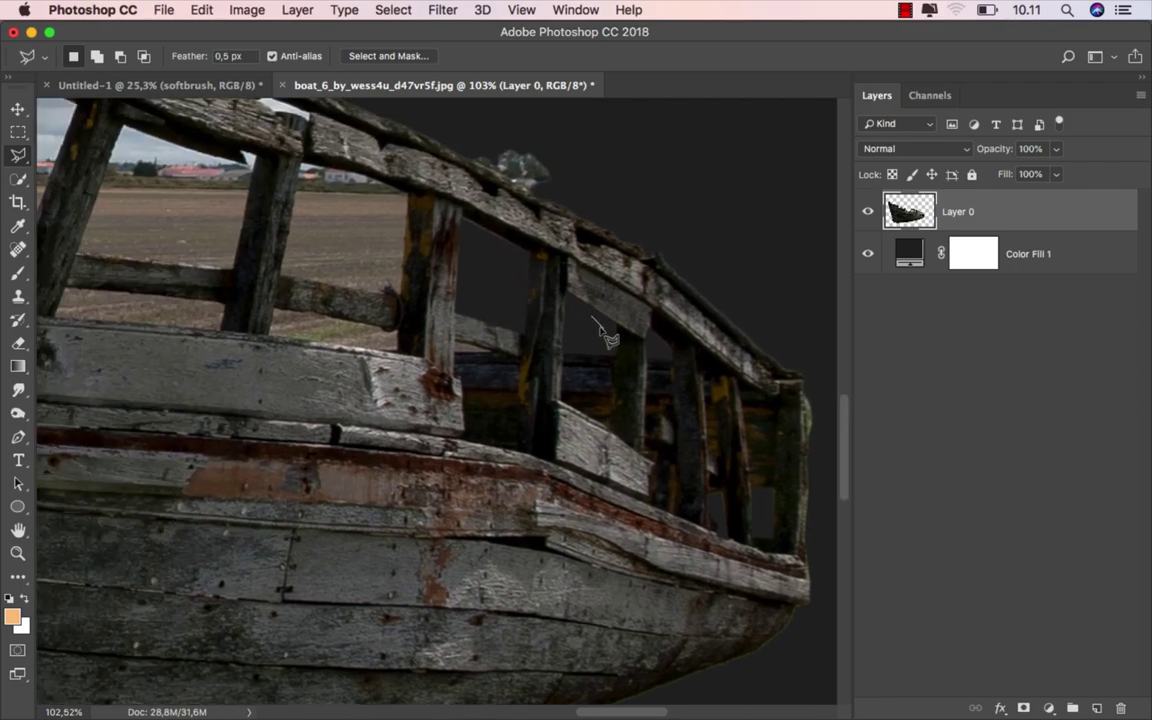
pyautogui.click(400, 294)
pyautogui.click(280, 277)
pyautogui.click(408, 198)
pyautogui.press('Delete')
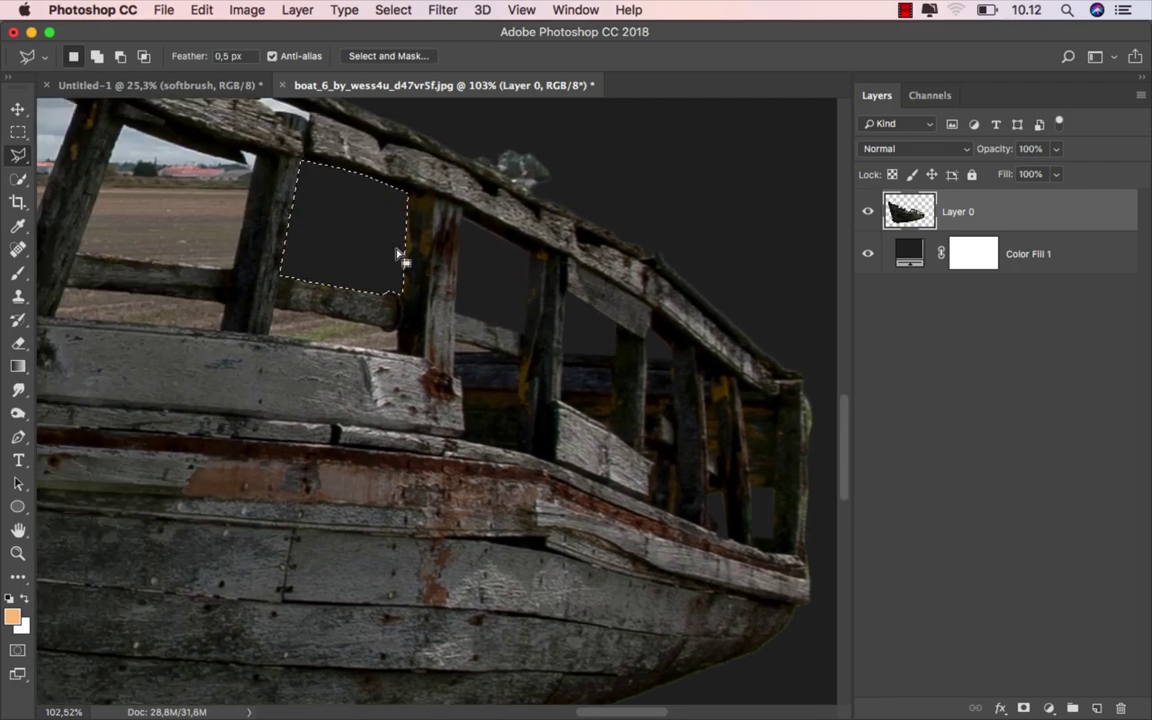
pyautogui.hotkey('ctrl', 'd')
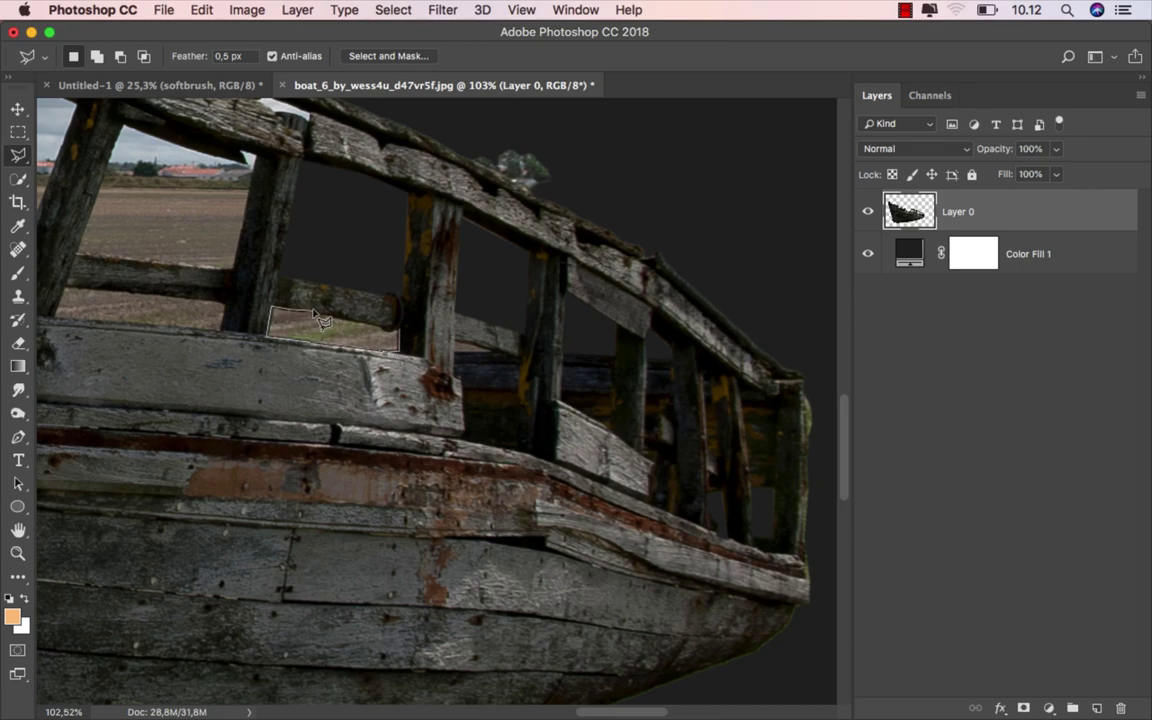
pyautogui.click(398, 332)
pyautogui.press('Delete')
pyautogui.press('super+d')
# Cut out the landscape above the inner rail in the next cabin frame opening towards the bow and clear the selection.
pyautogui.moveTo(337, 344); pyautogui.dragTo(553, 424)
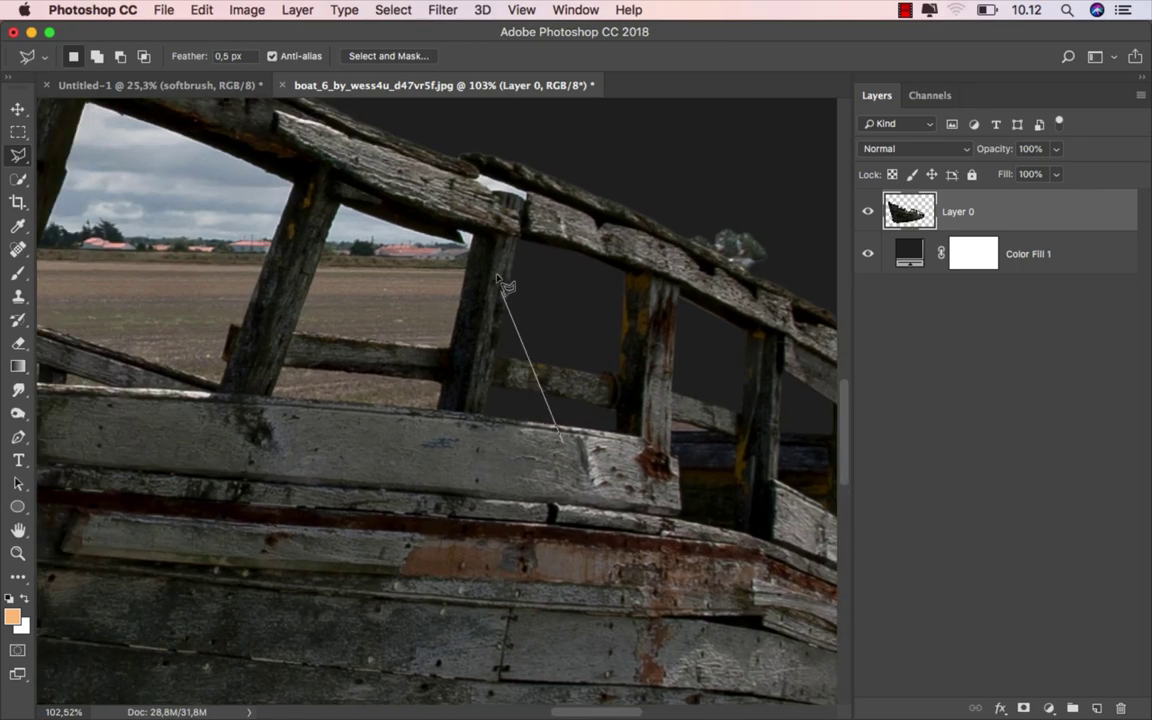
pyautogui.press('Escape')
pyautogui.click(473, 236)
pyautogui.click(452, 350)
pyautogui.click(294, 334)
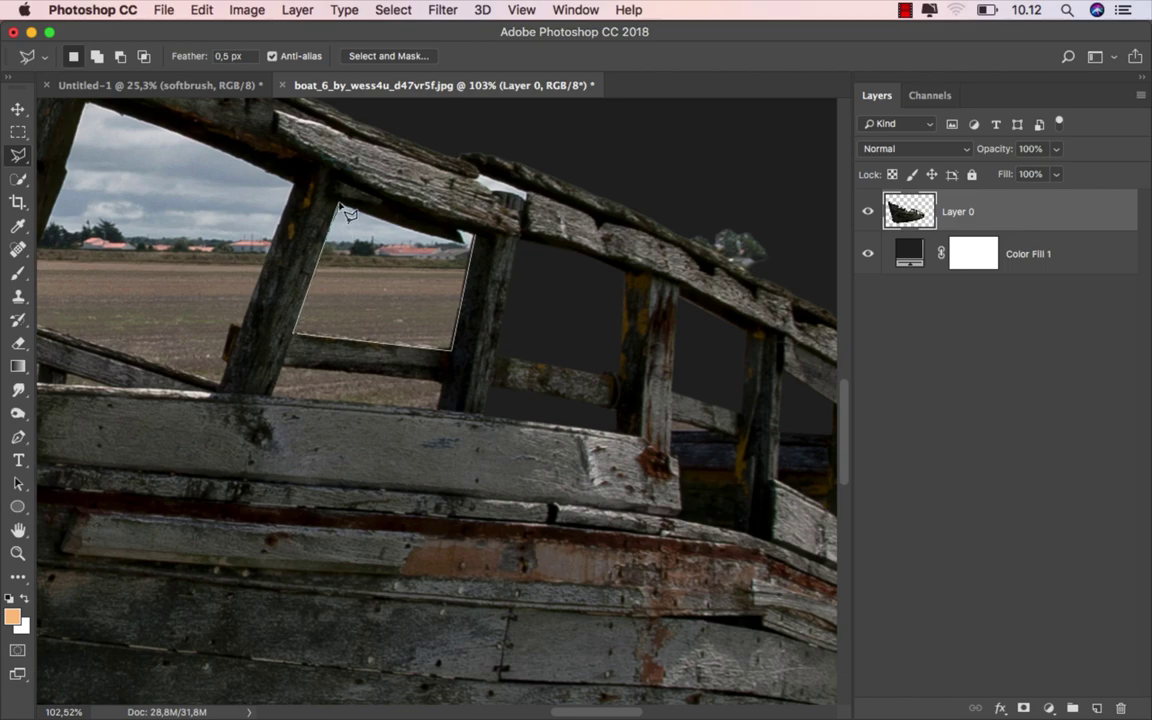
pyautogui.click(342, 203)
pyautogui.click(474, 237)
pyautogui.press('Delete')
pyautogui.press('super+d')
# Delete the strip of field below the inner rail in that same cabin frame opening and deselect.
pyautogui.click(444, 383)
pyautogui.click(438, 410)
pyautogui.click(270, 397)
pyautogui.click(279, 366)
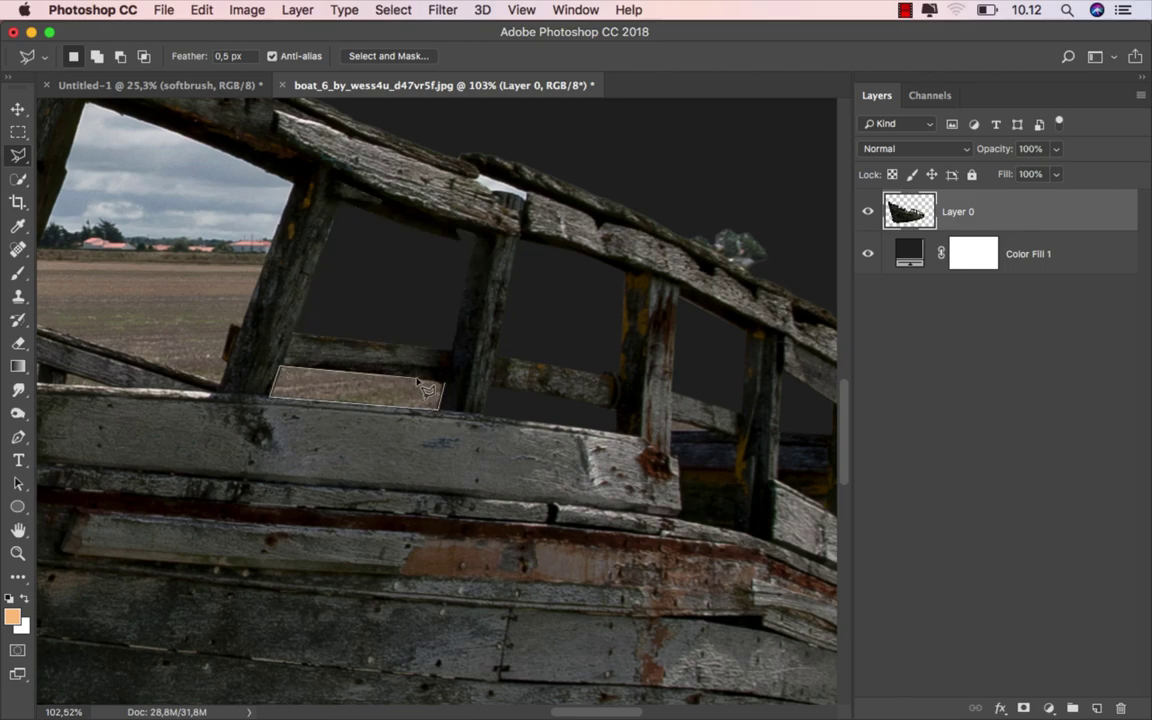
pyautogui.click(450, 396)
pyautogui.press('Delete')
pyautogui.hotkey('ctrl', 'd')
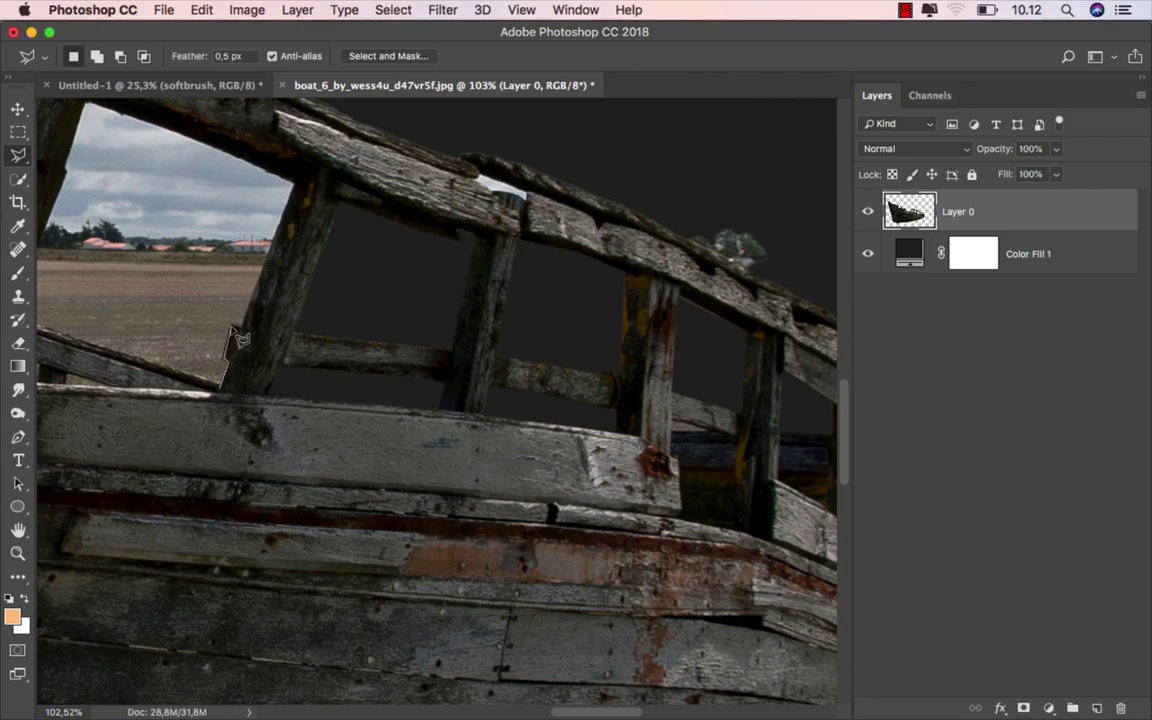
# Outline and delete the sky and field inside the large foremost cabin frame opening, keeping the slanted rail below it.
pyautogui.click(293, 180)
pyautogui.scroll(3, 154, 123)
pyautogui.hscroll(-3, 154, 123)
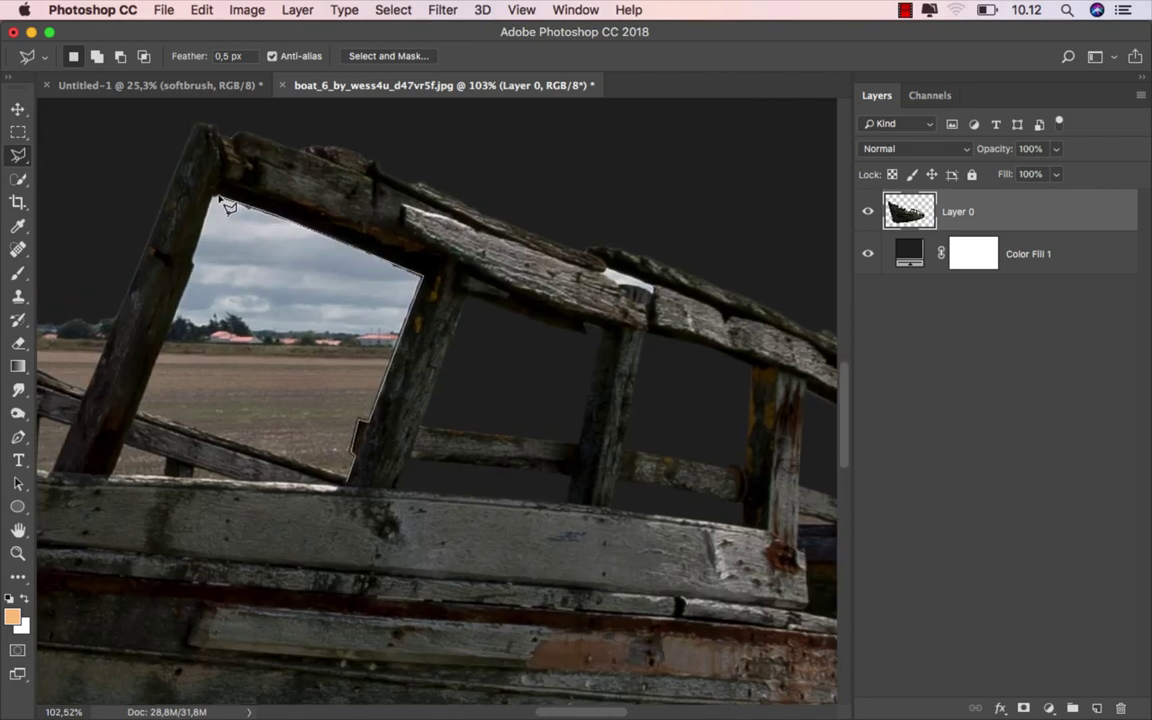
pyautogui.click(137, 411)
pyautogui.click(350, 480)
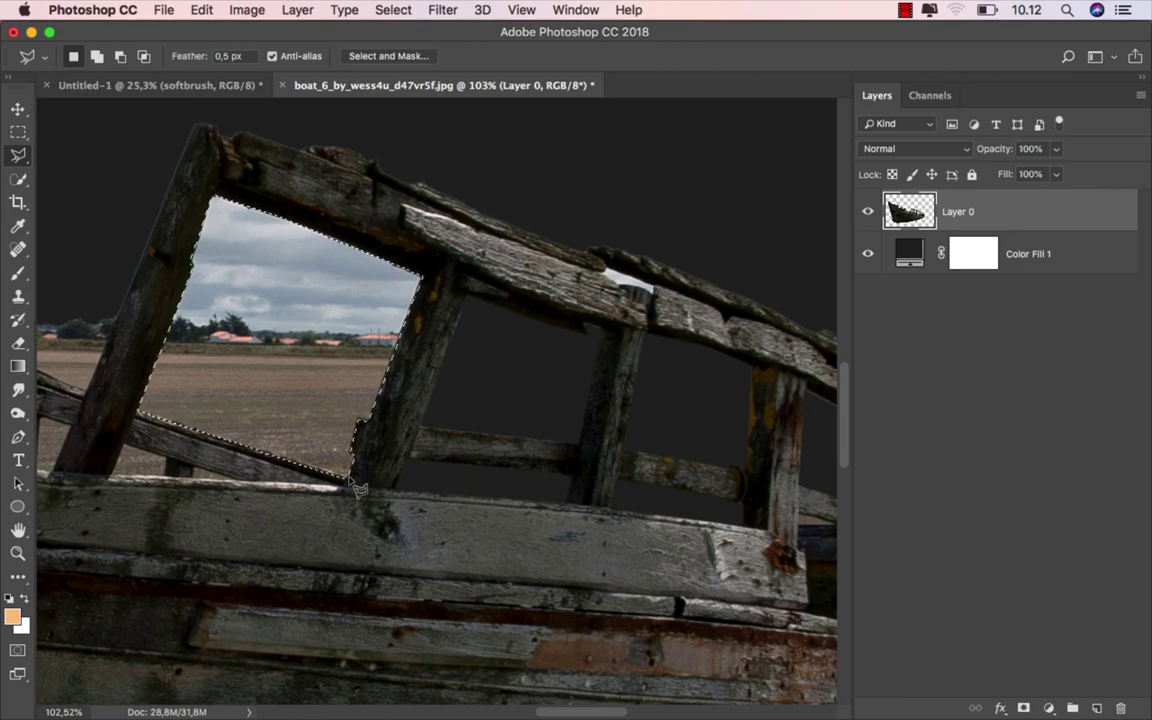
pyautogui.press('Delete')
pyautogui.press('super+d')
# Delete the small field gaps beneath the slanted rail on both sides of the foremost tall cabin post.
pyautogui.moveTo(386, 472); pyautogui.dragTo(619, 333)
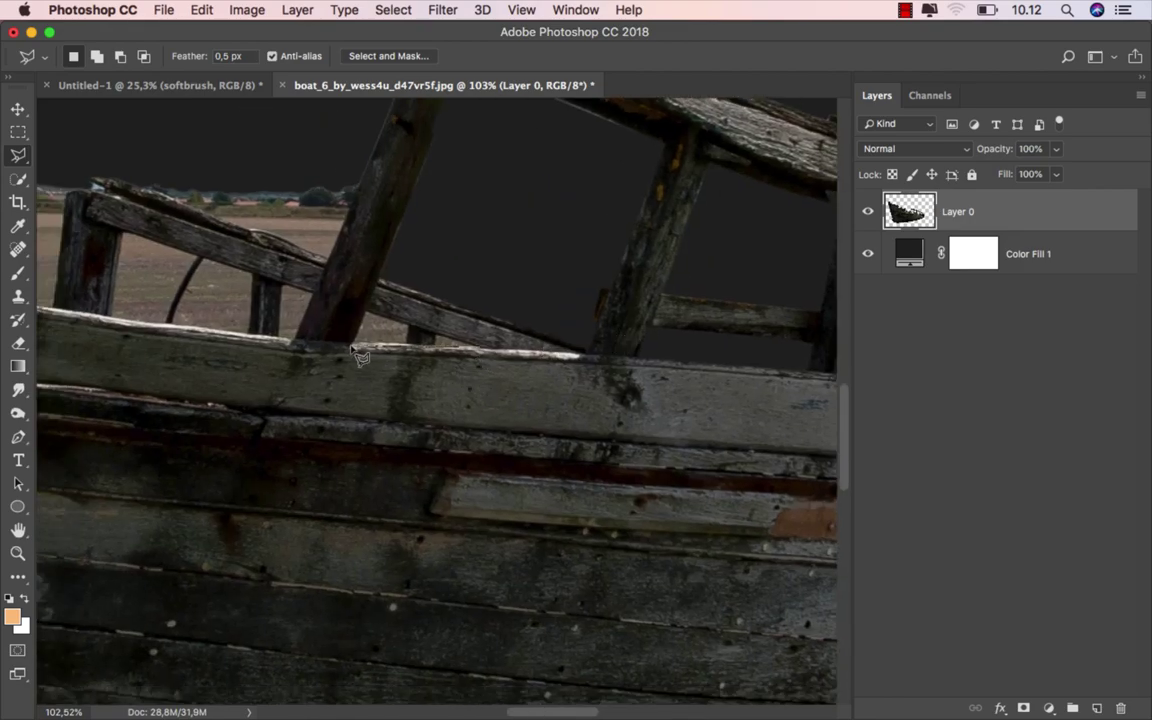
pyautogui.doubleClick(473, 346)
pyautogui.press('Delete')
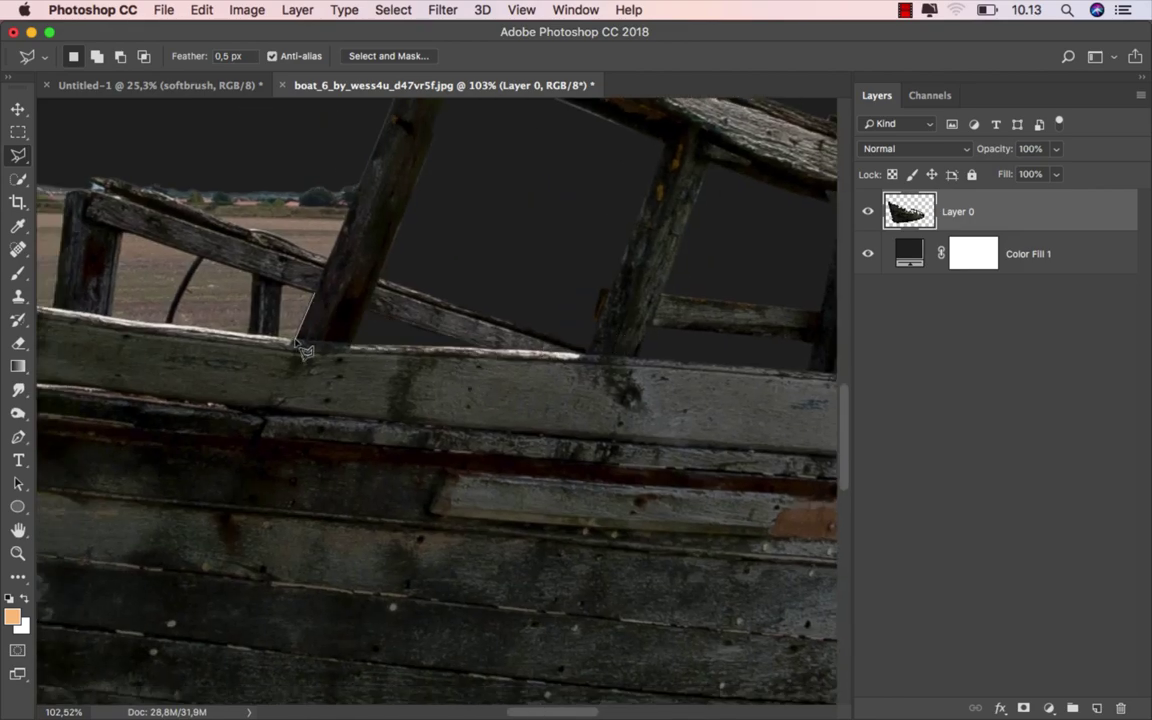
pyautogui.click(311, 298)
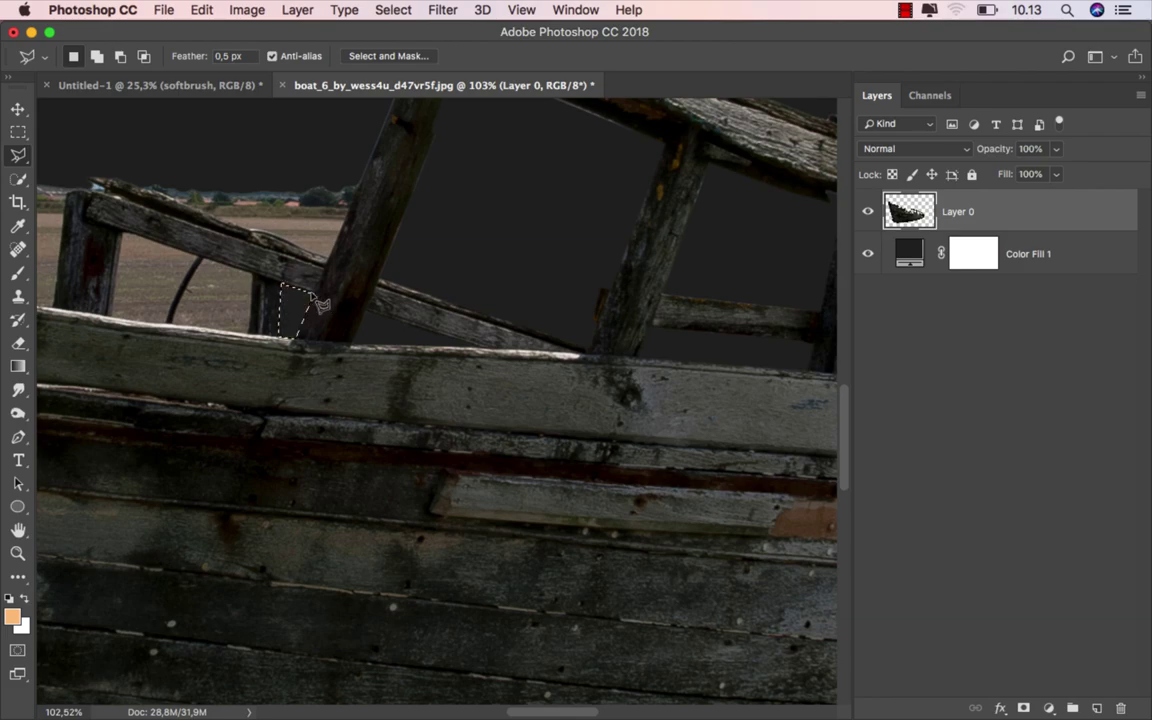
# Outline and delete the field in the wider gap beneath the slanted rail, between its two short posts.
pyautogui.click(250, 332)
pyautogui.click(111, 316)
pyautogui.click(122, 229)
pyautogui.click(253, 271)
pyautogui.press('Delete')
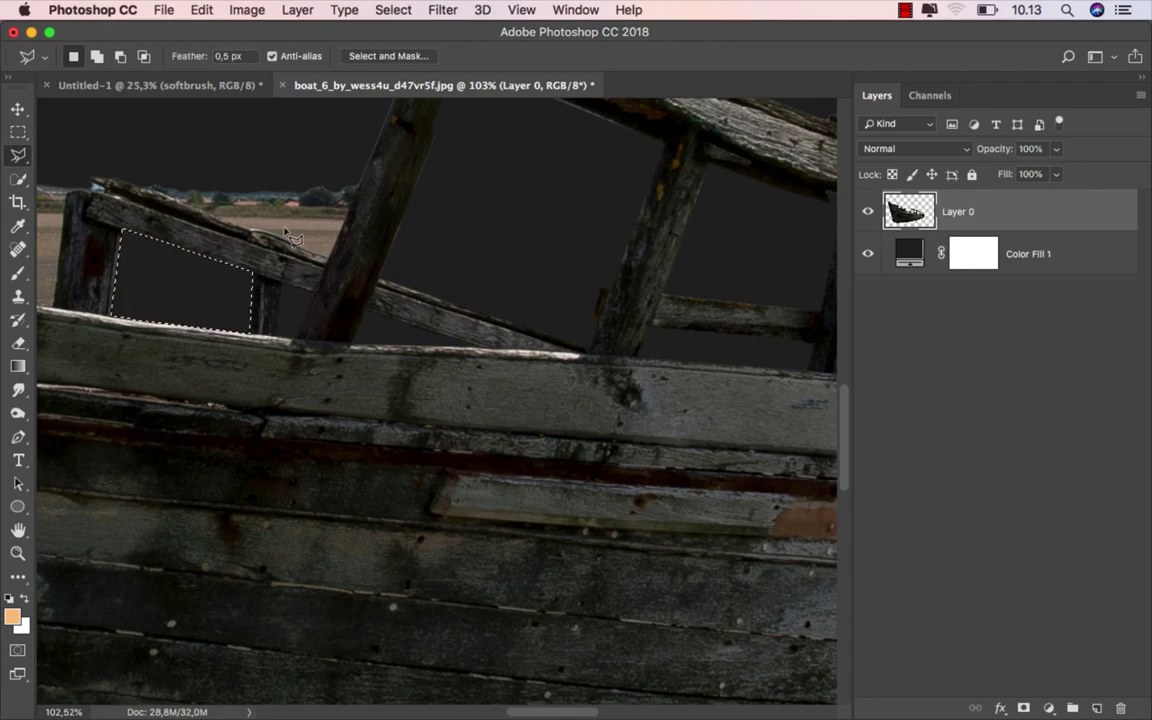
# Remove the horizon and field strip above the slanted rail, up to the foremost tall cabin post.
pyautogui.click(381, 125)
pyautogui.click(329, 258)
pyautogui.click(124, 182)
pyautogui.click(127, 164)
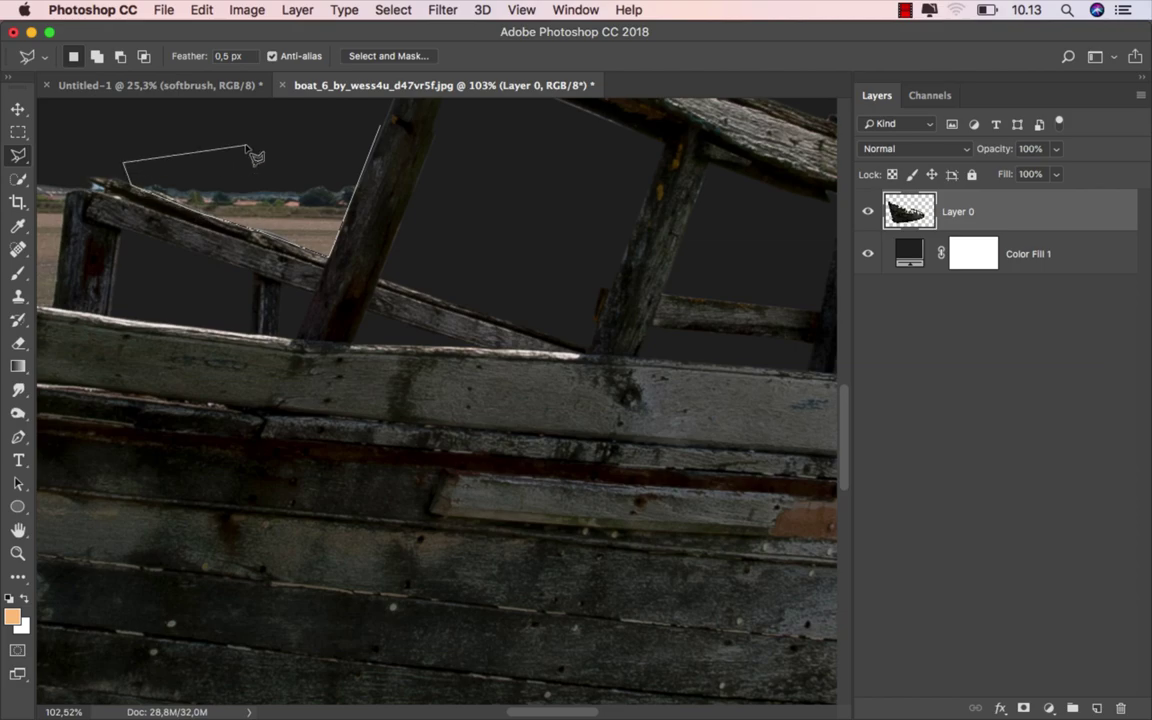
pyautogui.doubleClick(249, 147)
pyautogui.press('Delete')
# Cut out the field between the raised bow section and the short post at the slanted rail's front end.
pyautogui.moveTo(275, 286); pyautogui.dragTo(730, 401)
pyautogui.click(536, 290)
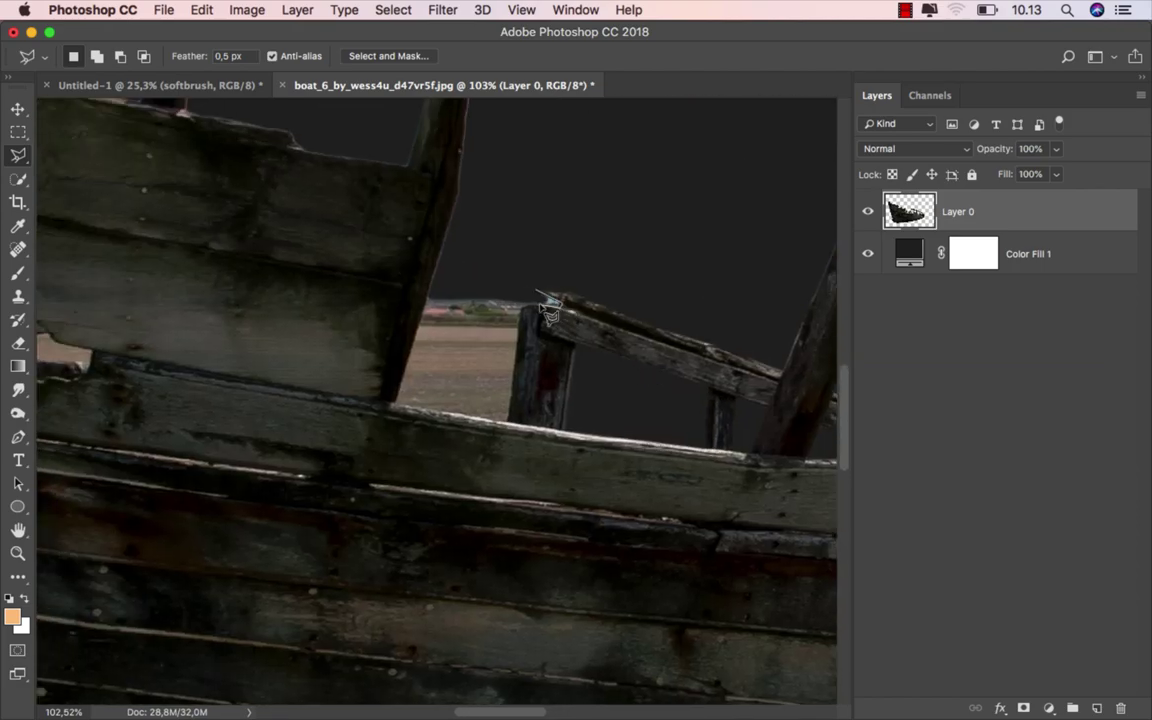
pyautogui.click(393, 407)
pyautogui.click(441, 259)
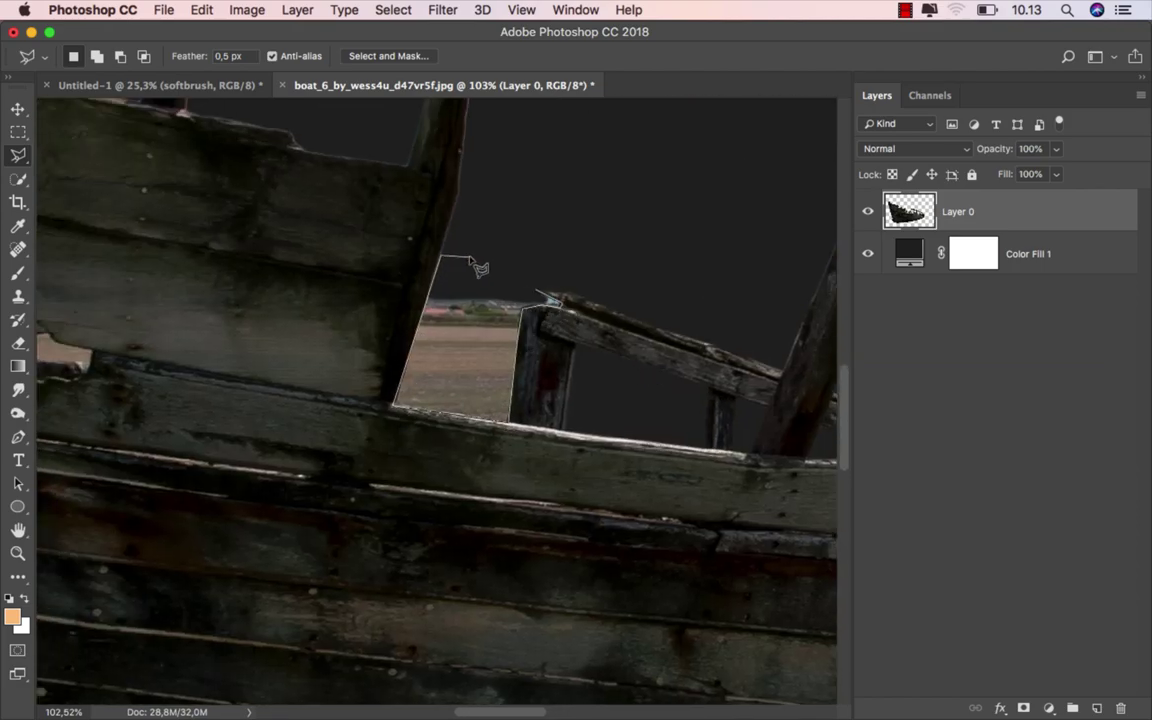
pyautogui.doubleClick(467, 261)
pyautogui.press('Delete')
# Cut out the field showing through the long gap in the bow planks and check the whole boat.
pyautogui.moveTo(98, 351); pyautogui.dragTo(443, 456)
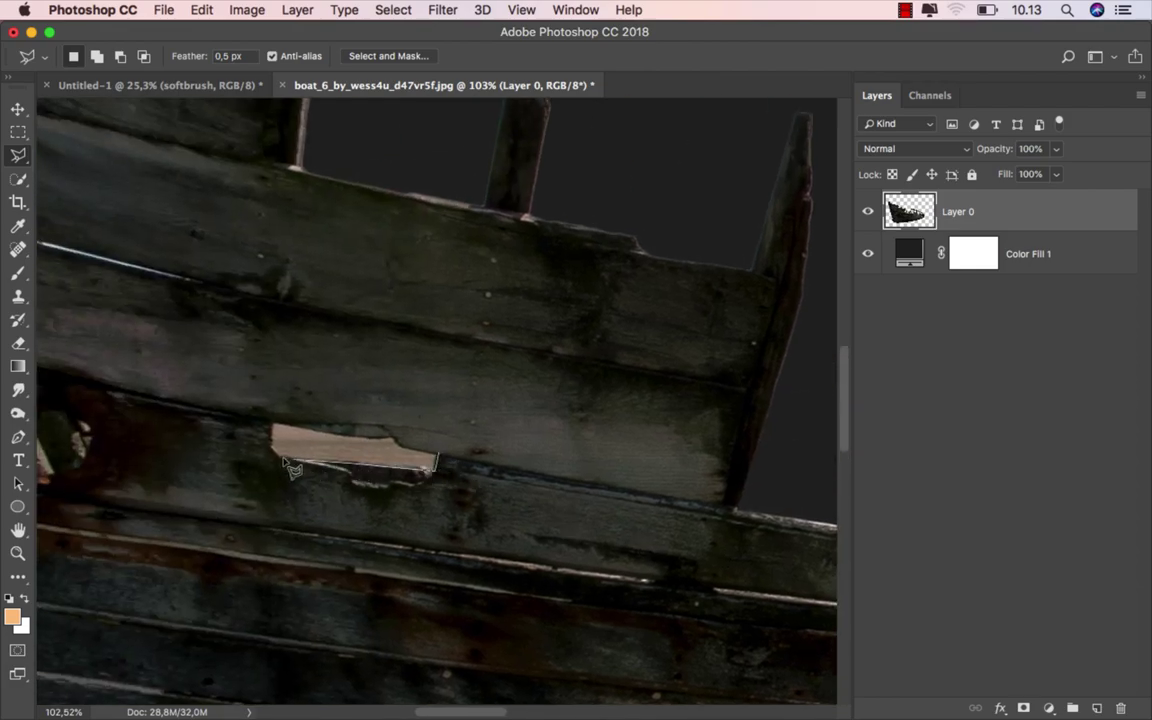
pyautogui.doubleClick(410, 456)
pyautogui.scroll(-5, 410, 456)
pyautogui.scroll(5, 138, 205)
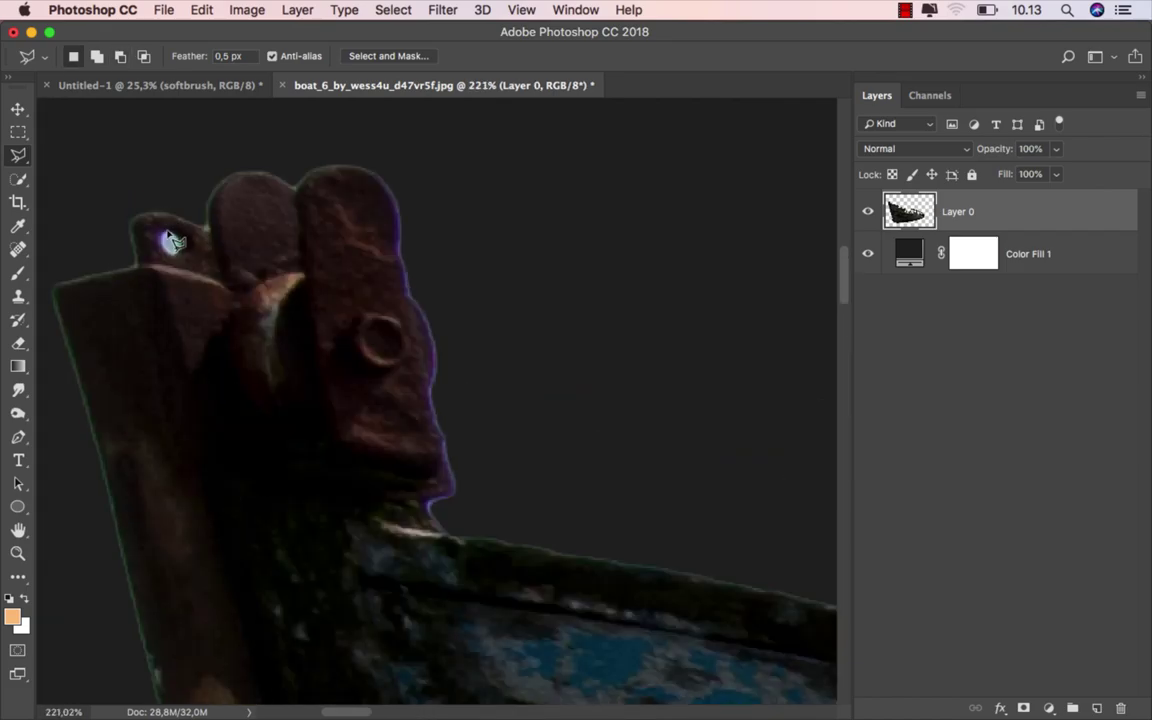
pyautogui.scroll(-8, 478, 280)
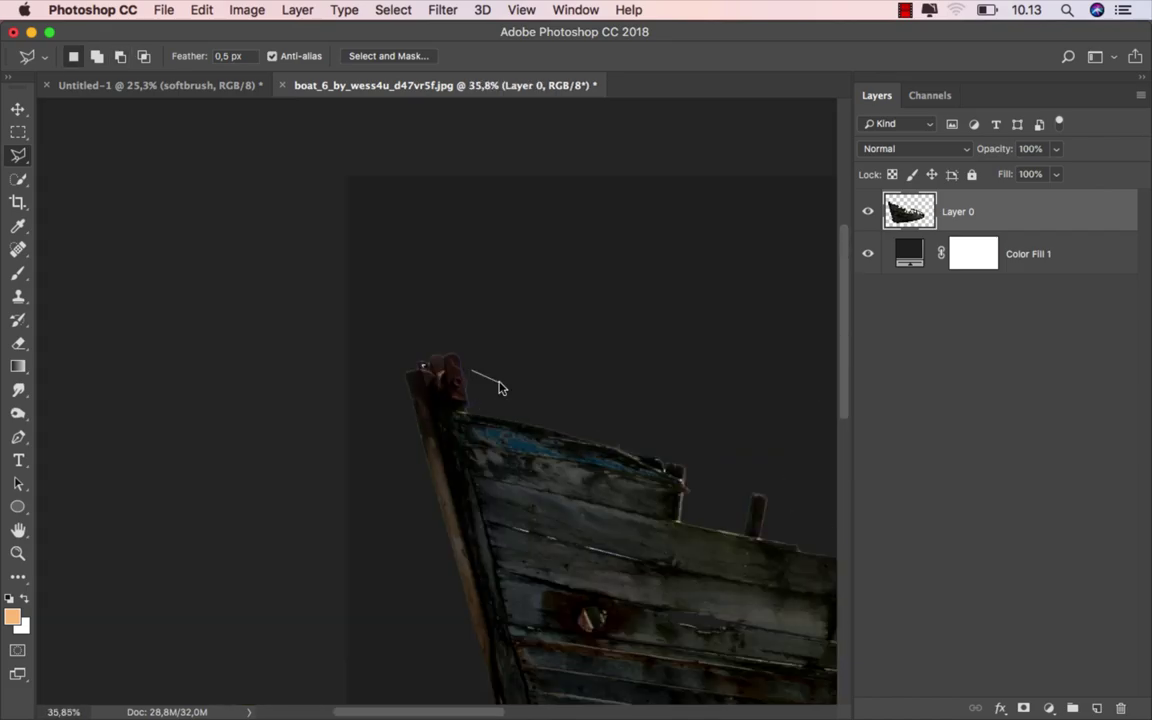
pyautogui.press('super+0')
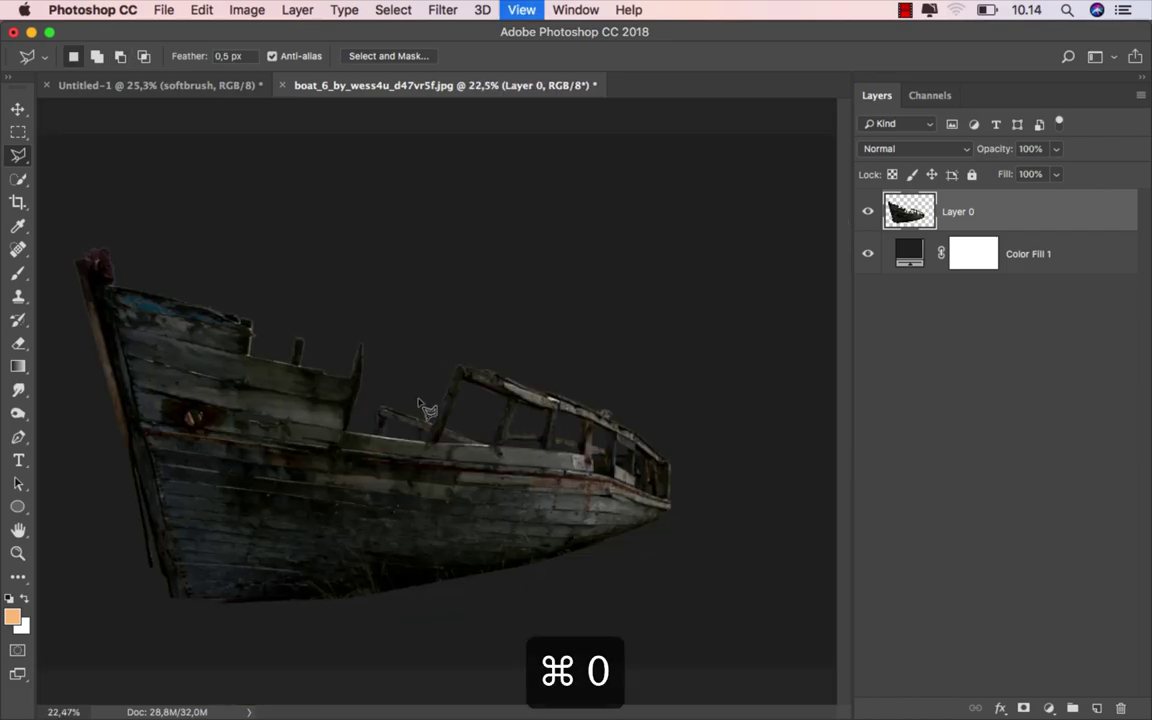
# Bring the cut-out boat into the Untitled-1 composite with the Move tool and place it over the moorland.
pyautogui.click(24, 110)
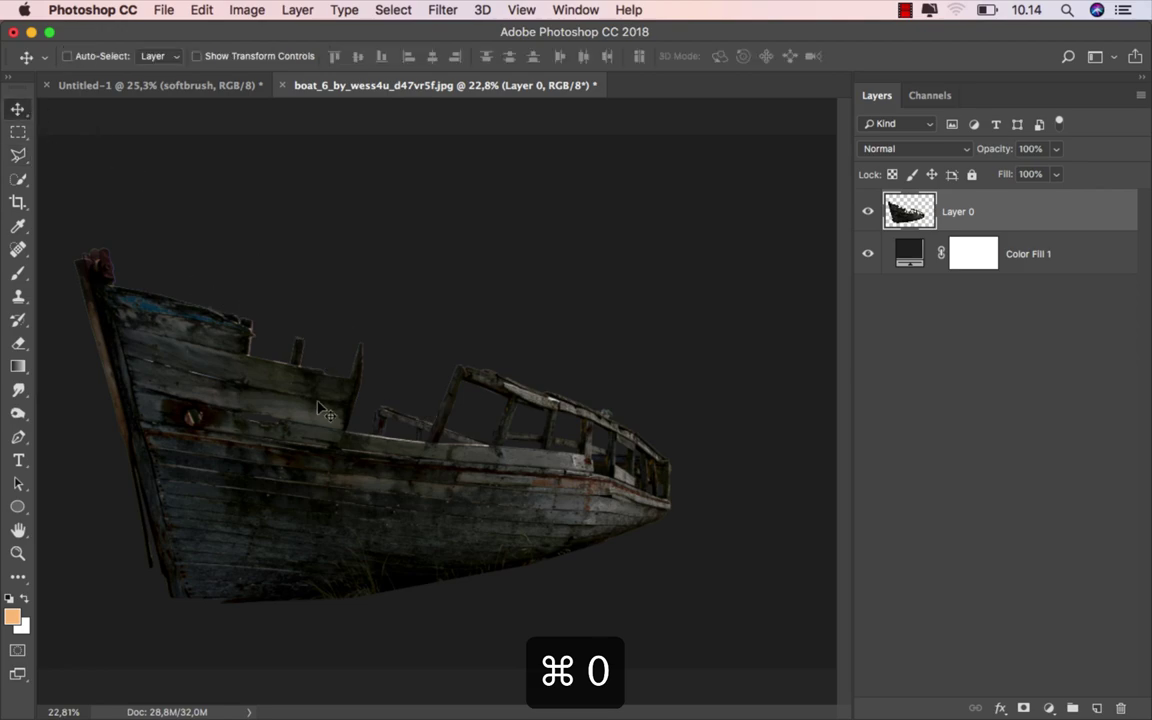
pyautogui.moveTo(322, 410); pyautogui.dragTo(145, 89)
pyautogui.moveTo(393, 378); pyautogui.dragTo(436, 414)
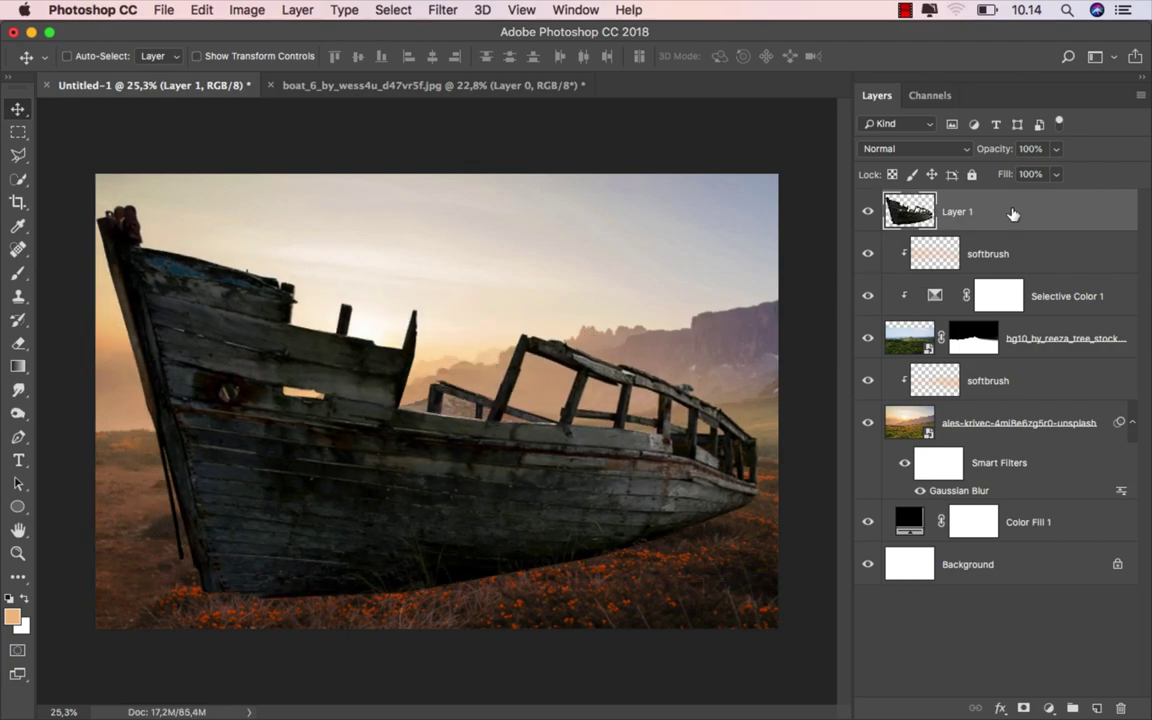
# Scale the boat proportionally to about 66.61% with Free Transform and place it slightly left of centre on the moor.
pyautogui.press('super+t')
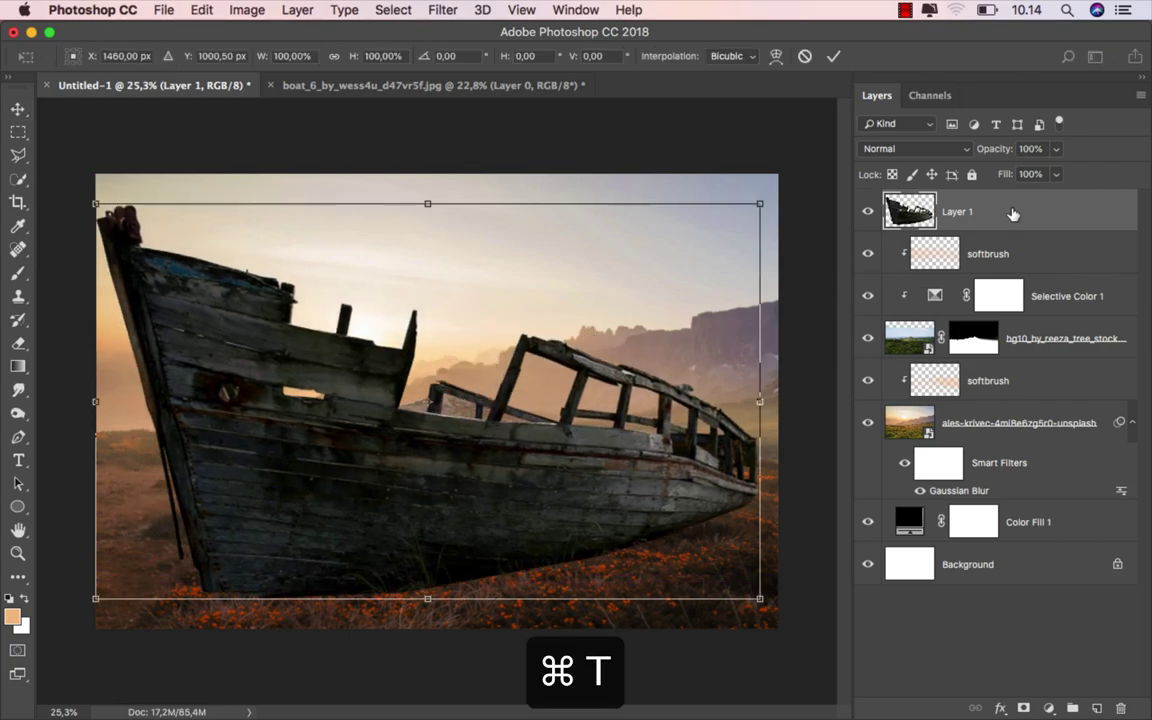
pyautogui.moveTo(759, 201); pyautogui.dragTo(713, 320)
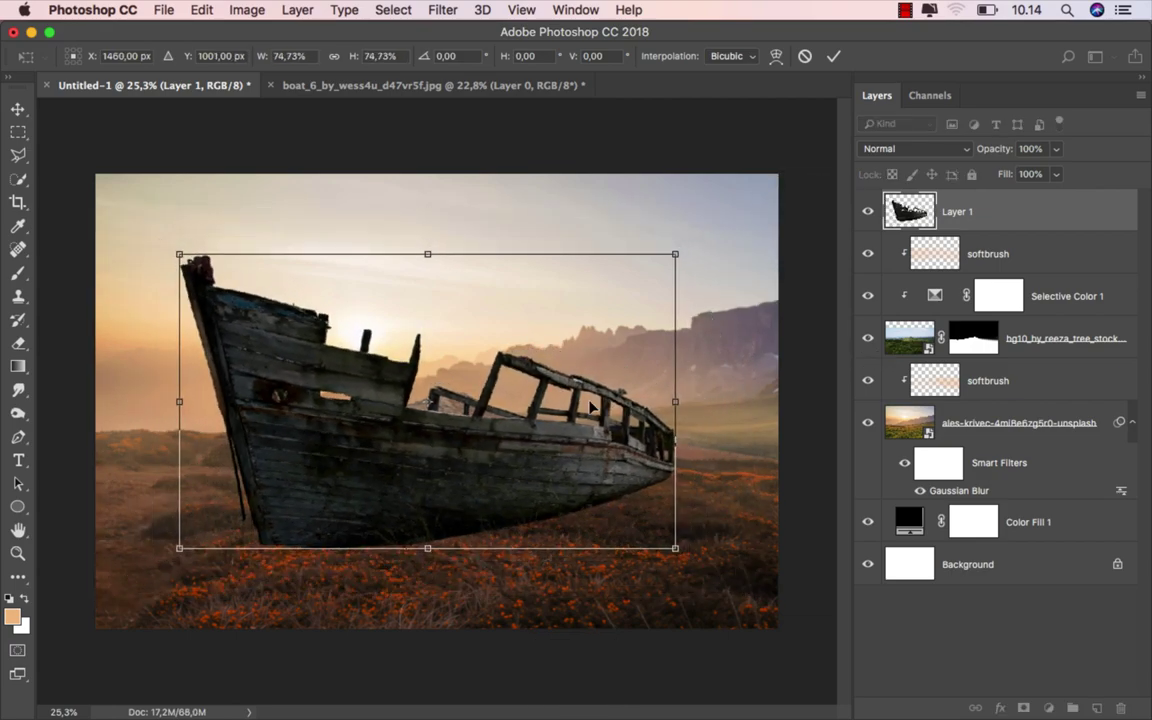
pyautogui.moveTo(524, 390); pyautogui.dragTo(524, 407)
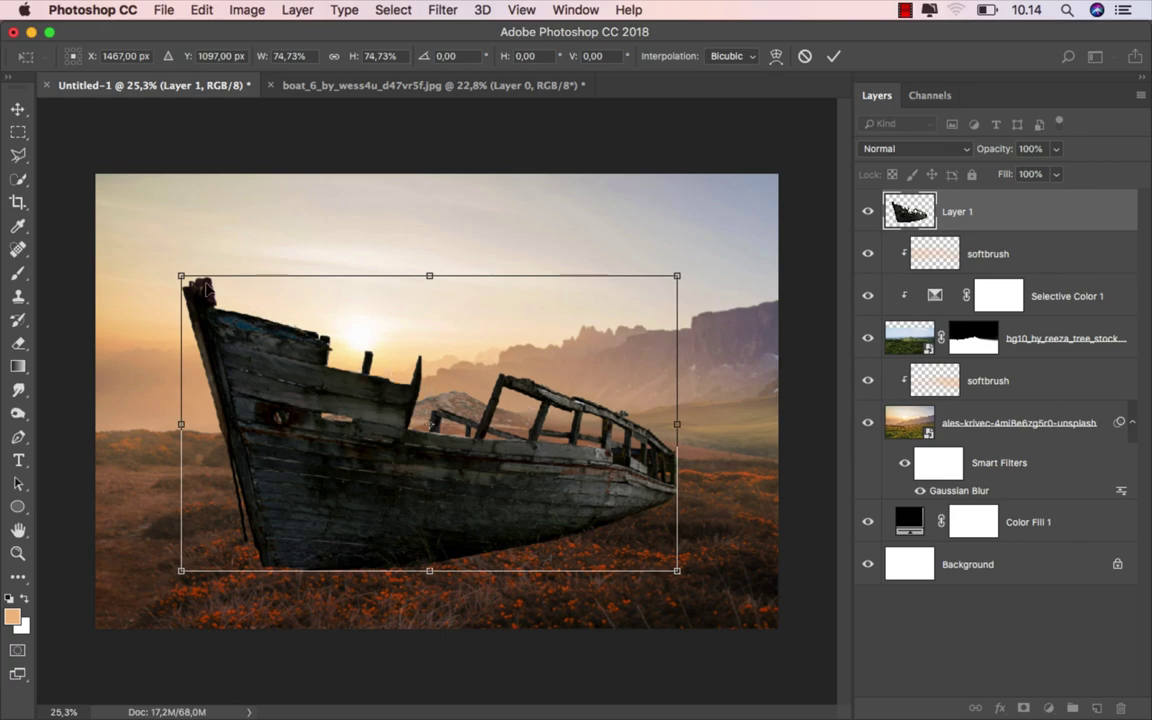
pyautogui.moveTo(178, 270); pyautogui.dragTo(236, 307)
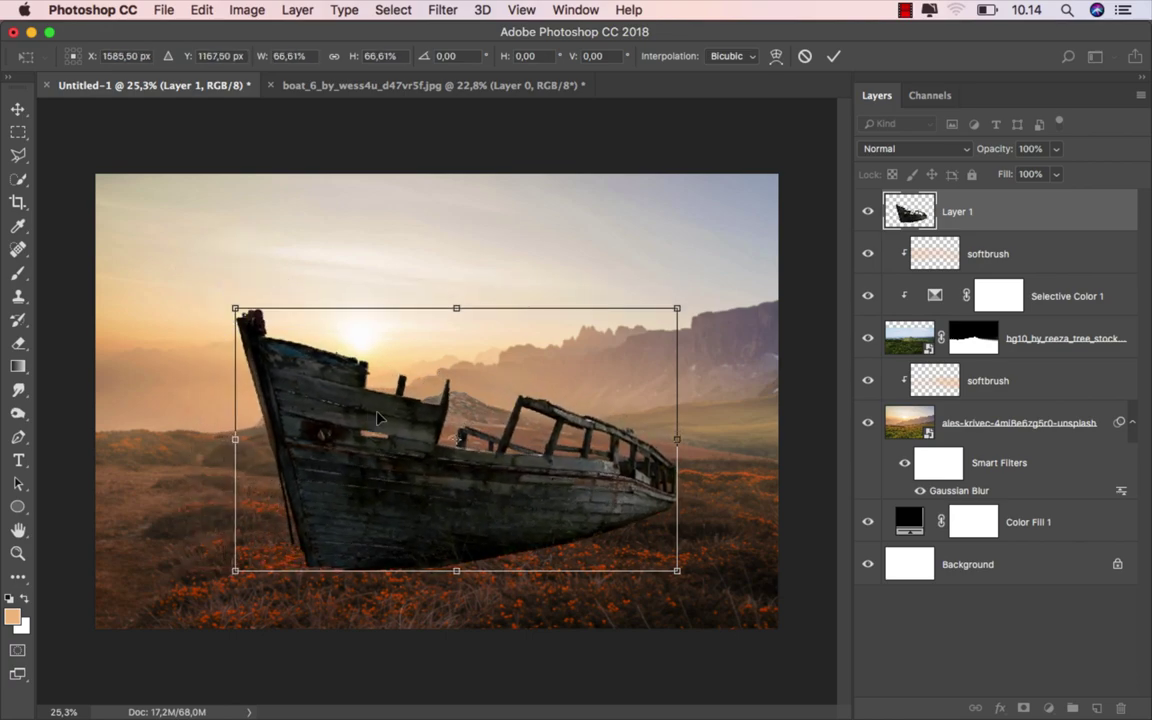
pyautogui.moveTo(386, 421); pyautogui.dragTo(350, 423)
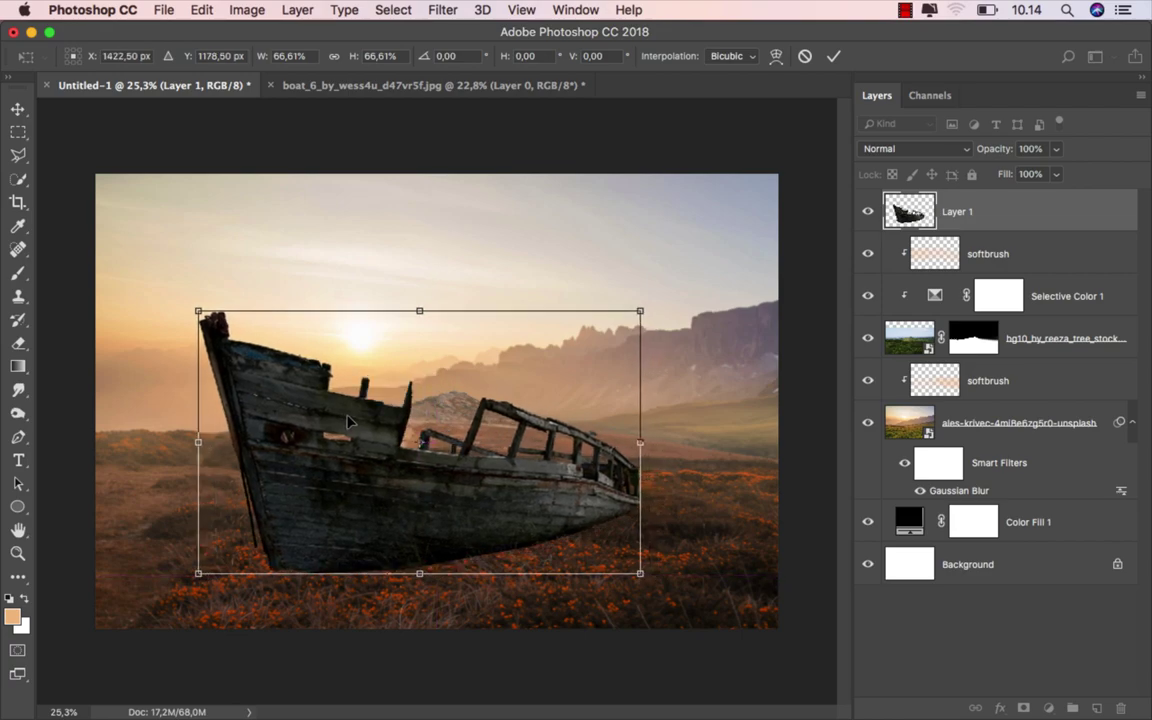
# Switch the boat's transform to Warp and bend the stern's upper part and lower hull slightly.
pyautogui.rightClick(615, 498)
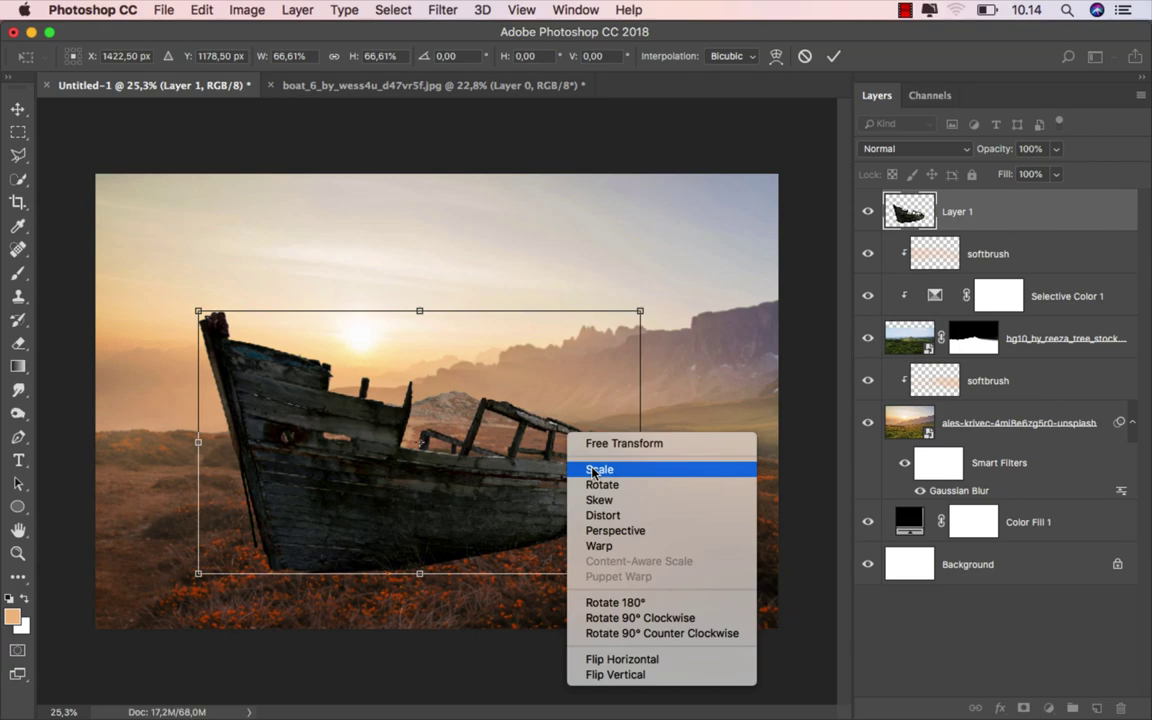
pyautogui.click(610, 545)
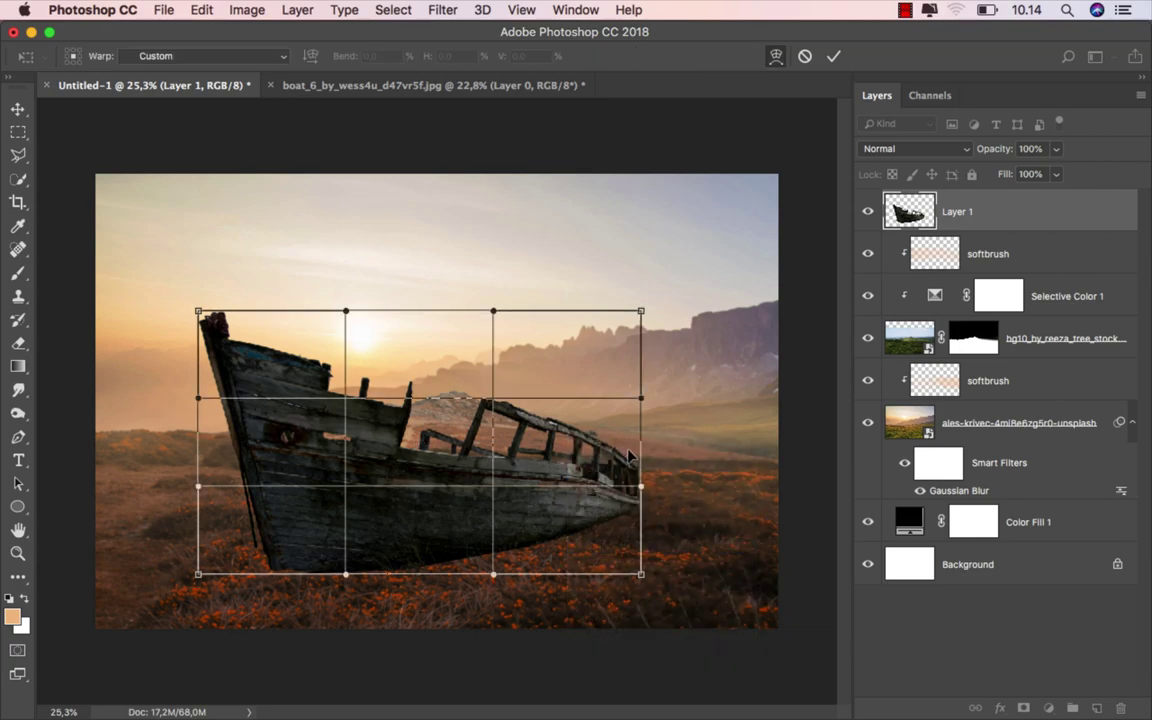
pyautogui.moveTo(628, 455); pyautogui.dragTo(628, 438)
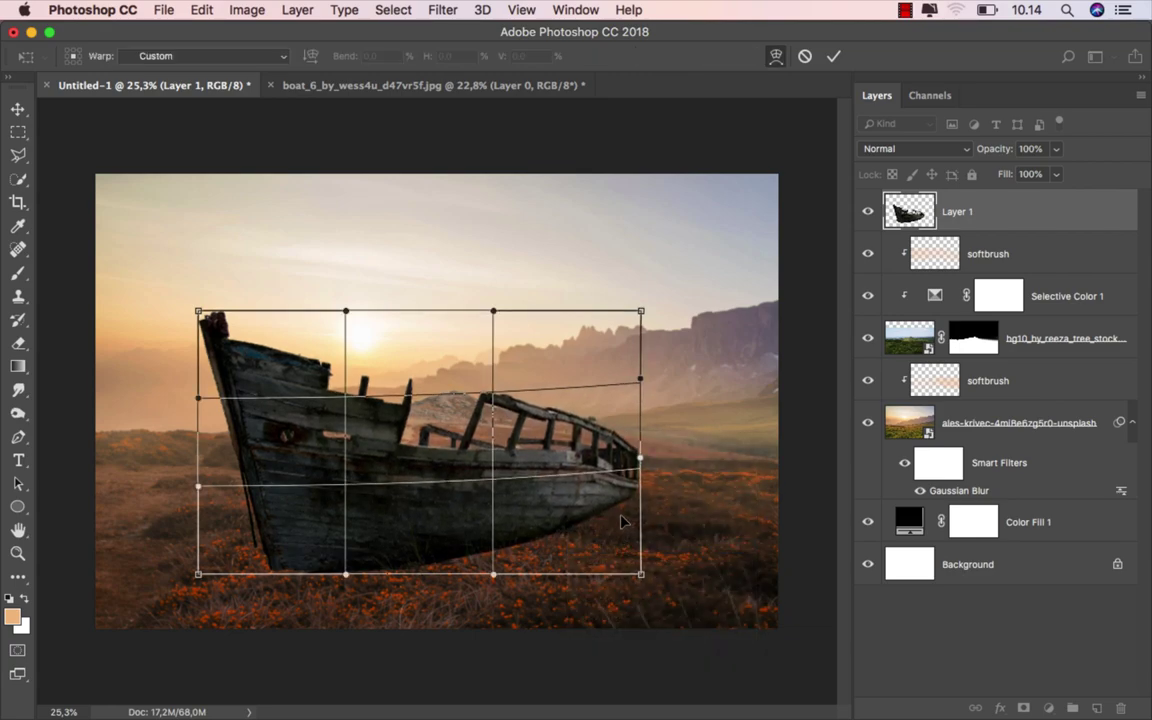
pyautogui.moveTo(621, 521); pyautogui.dragTo(627, 540)
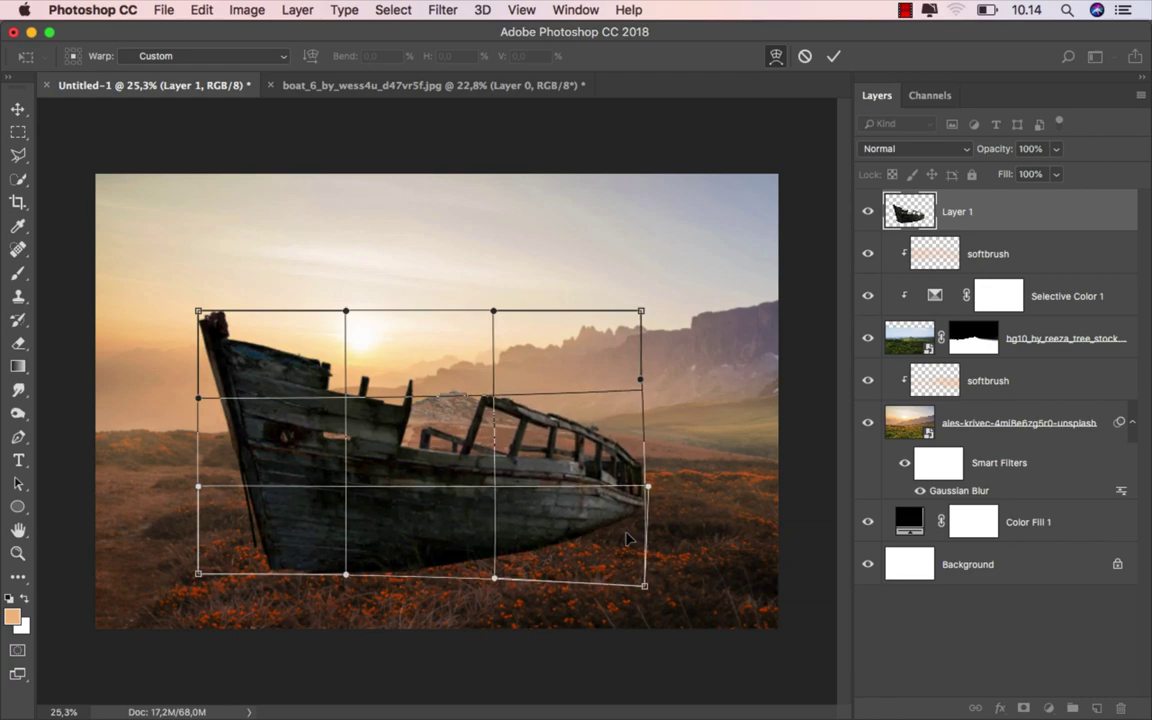
# Warp the bow lower and slightly reshape the boat's upper edge, then apply the transform.
pyautogui.moveTo(210, 323); pyautogui.dragTo(214, 346)
pyautogui.moveTo(272, 384); pyautogui.dragTo(267, 391)
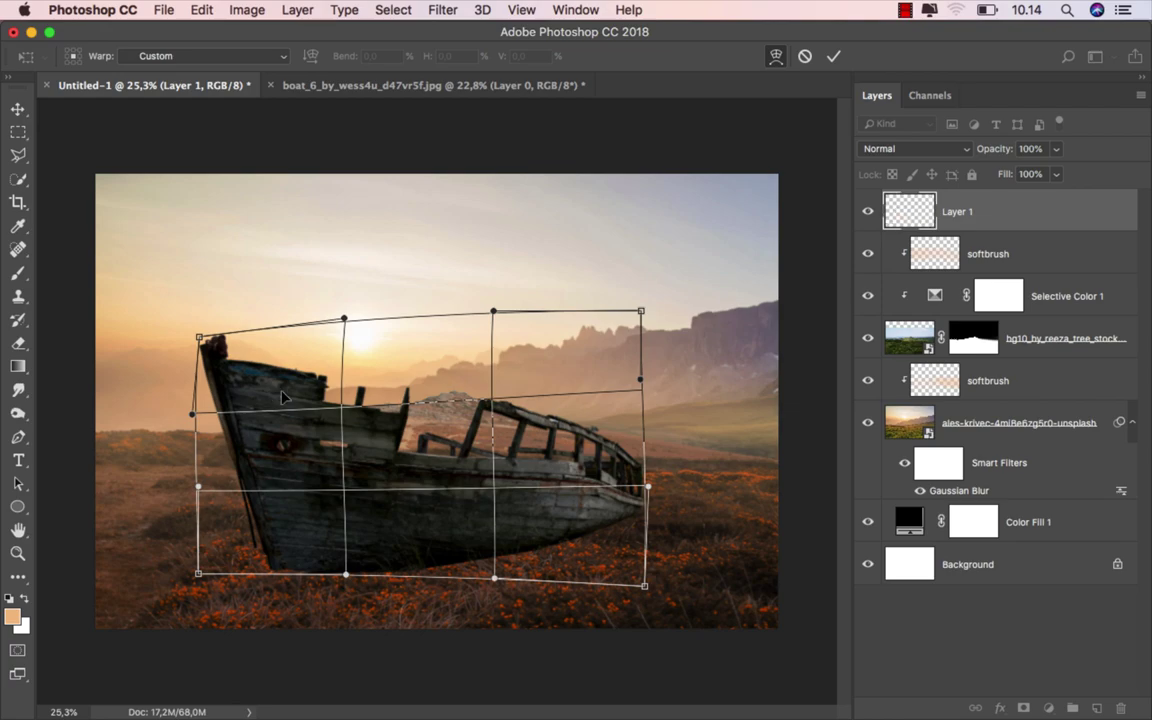
pyautogui.moveTo(445, 406); pyautogui.dragTo(445, 410)
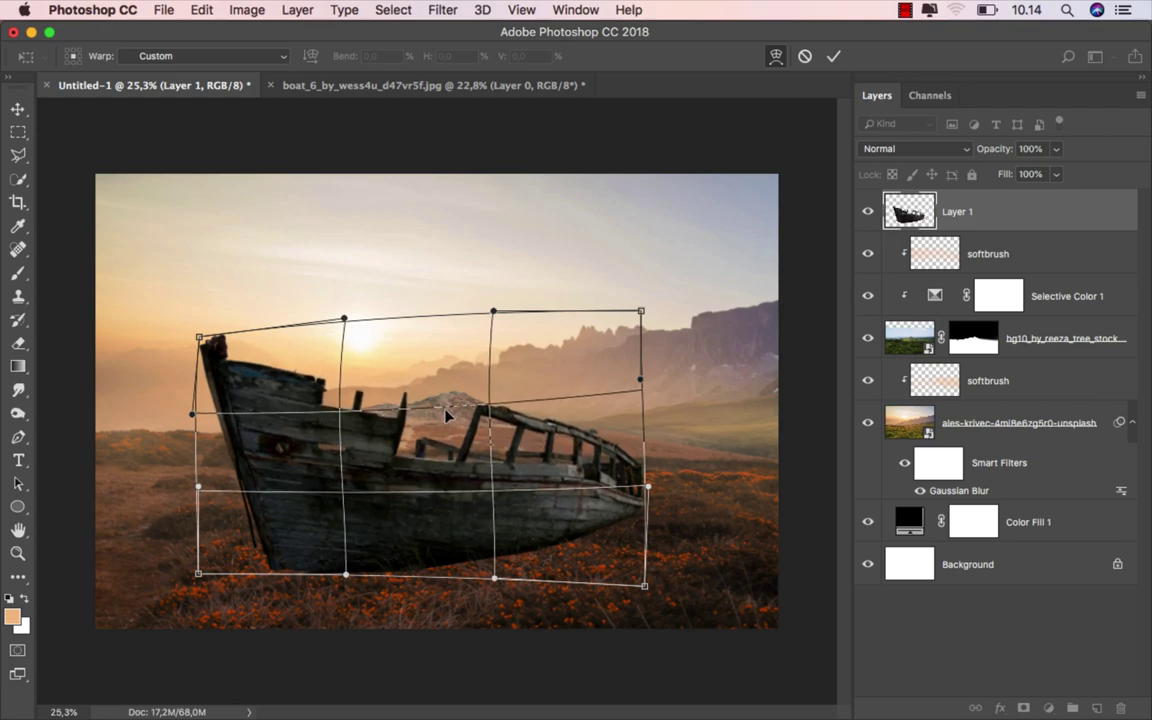
pyautogui.moveTo(208, 341); pyautogui.dragTo(199, 331)
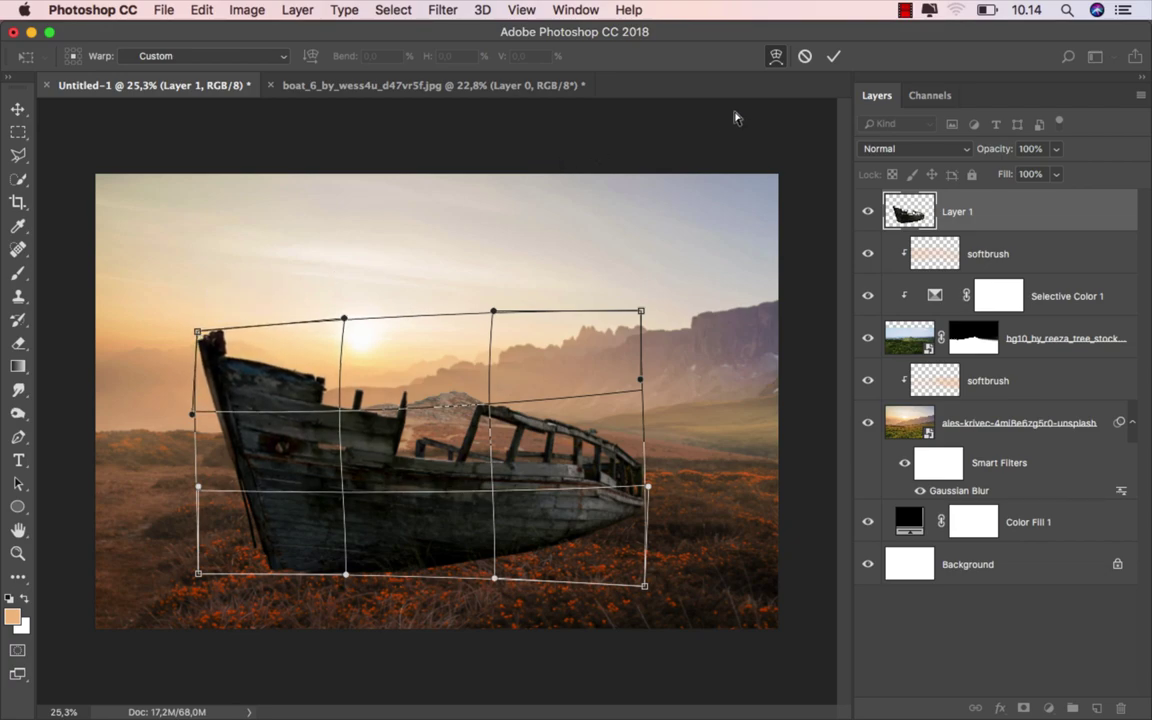
pyautogui.click(833, 57)
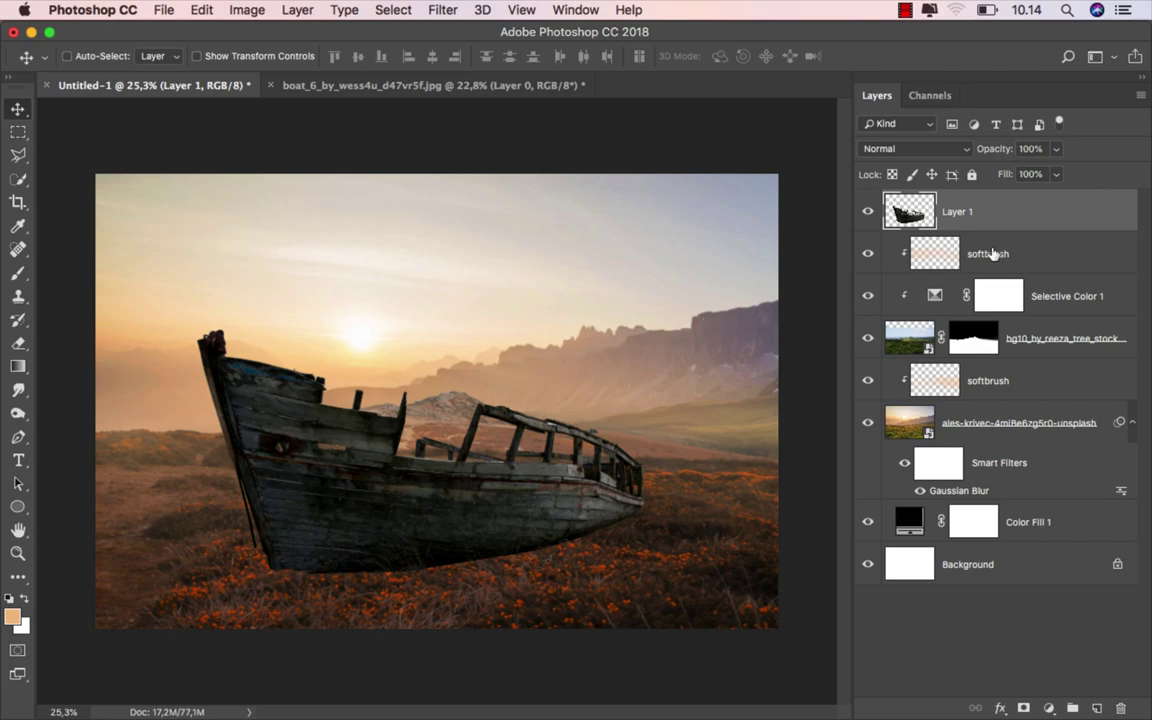
# Duplicate the bg10 moorland layer together with Selective Color 1 above the boat layer and select the moorland copy.
pyautogui.click(1059, 306)
pyautogui.keyDown('shift'); pyautogui.click(1056, 340); pyautogui.keyUp('shift')
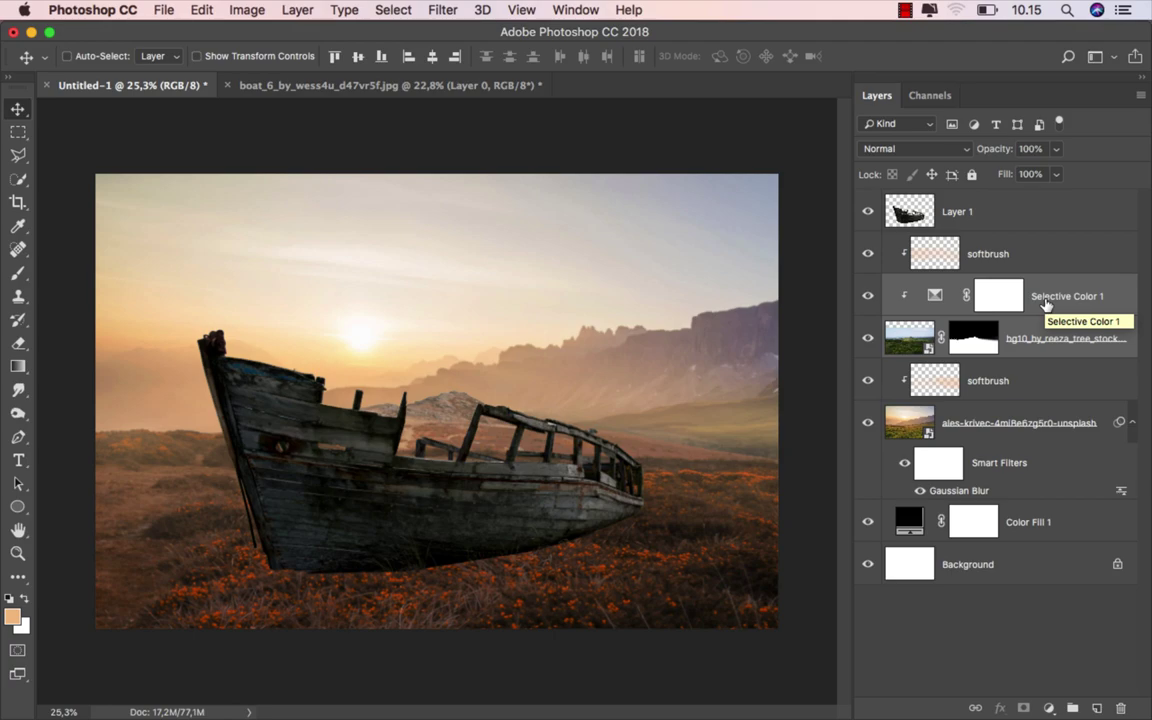
pyautogui.moveTo(1045, 303); pyautogui.dragTo(1040, 197)
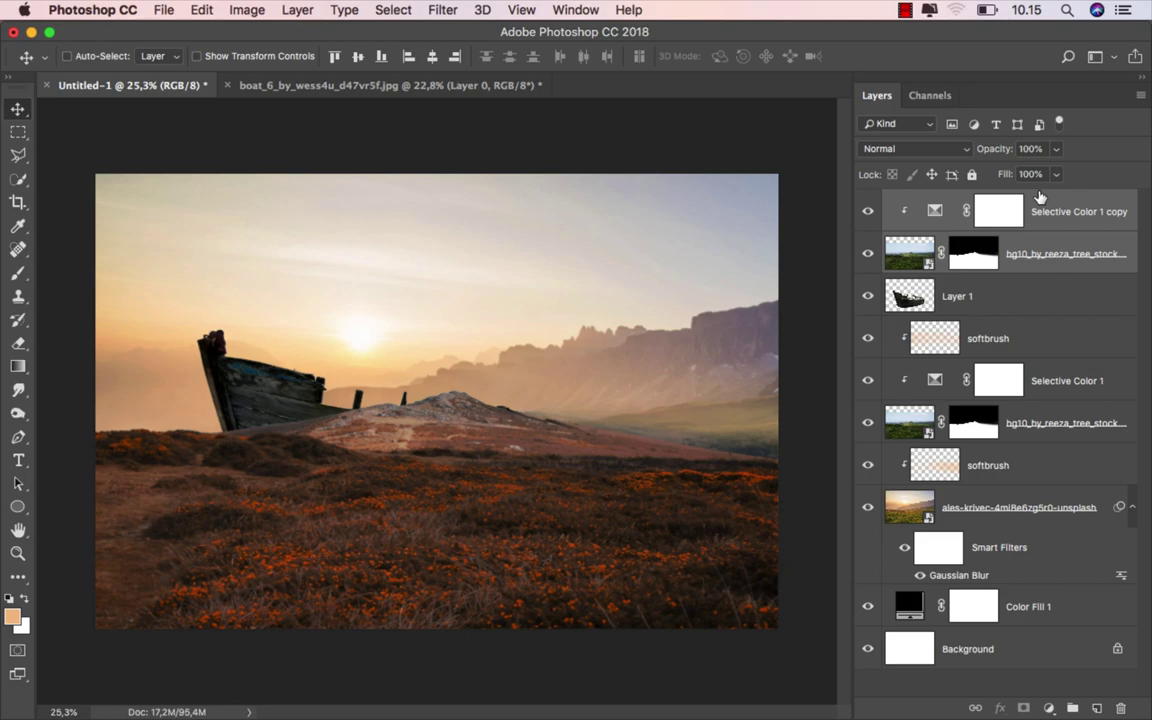
pyautogui.click(1039, 255)
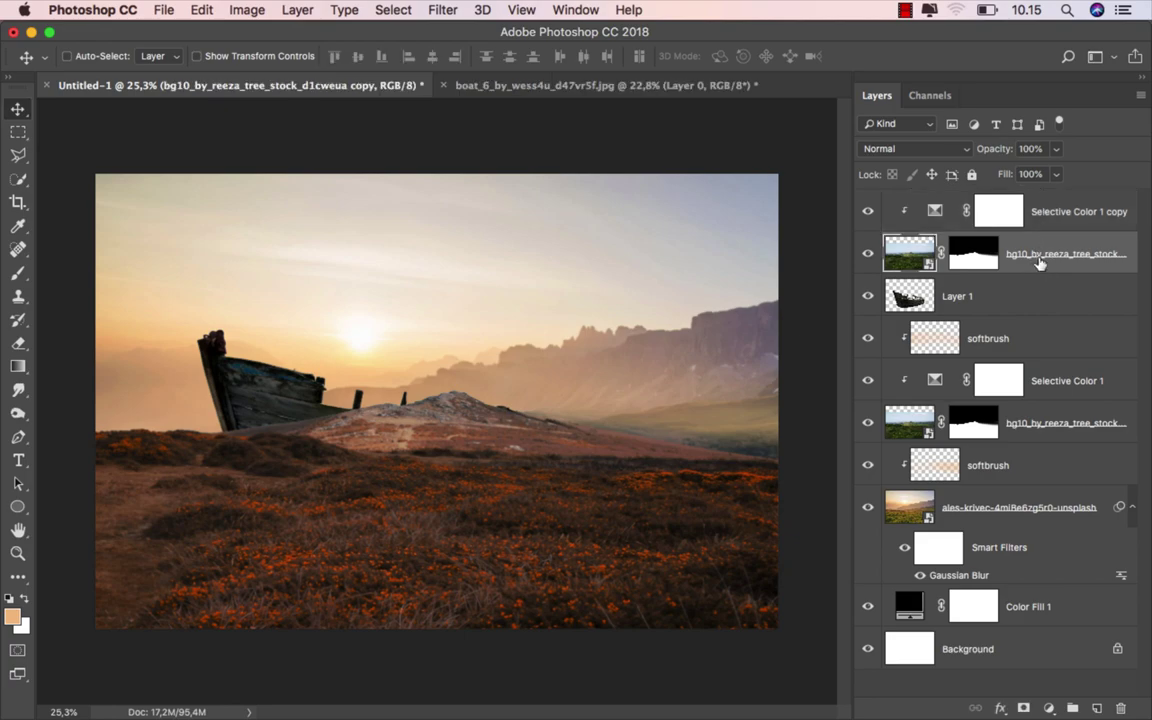
# Clip the bg10 moorland copy to the boat layer with a clipping mask.
pyautogui.rightClick(1039, 258)
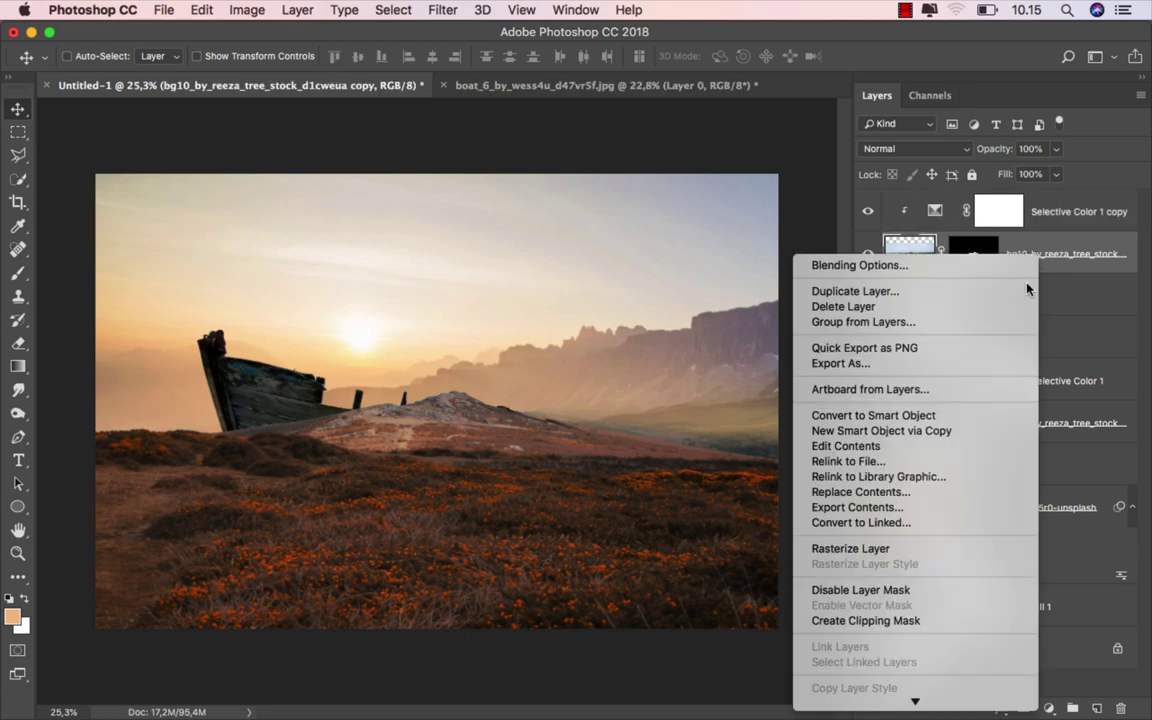
pyautogui.click(914, 620)
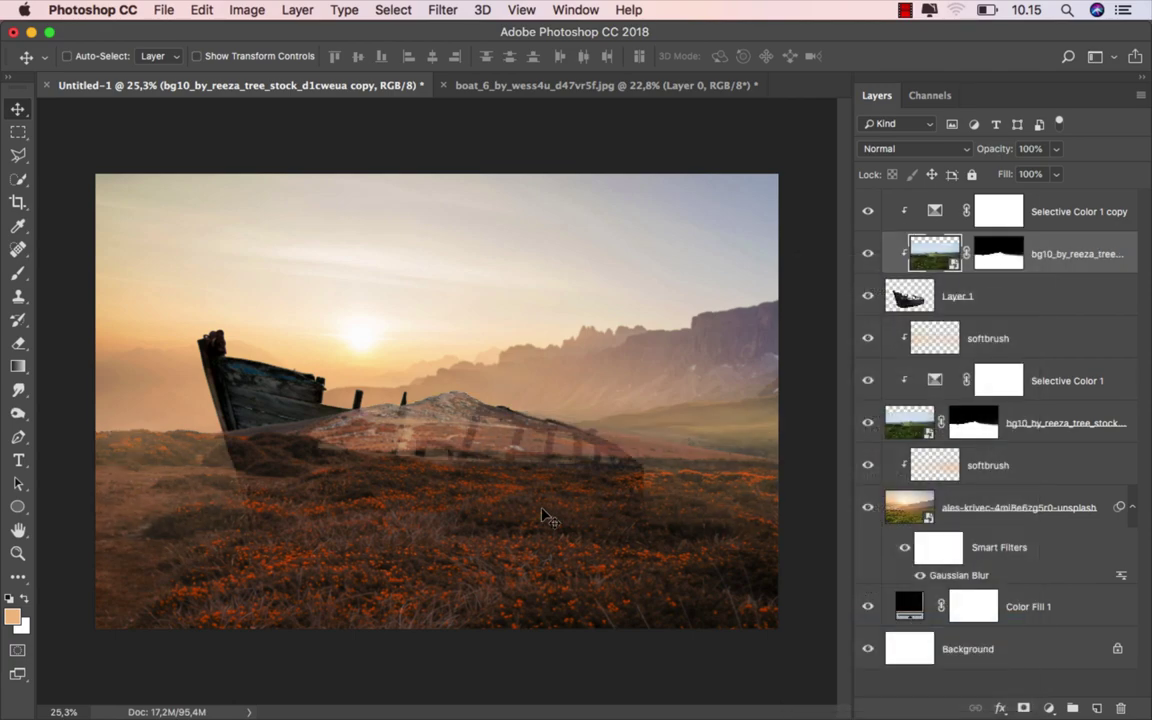
pyautogui.scroll(2, 430, 486)
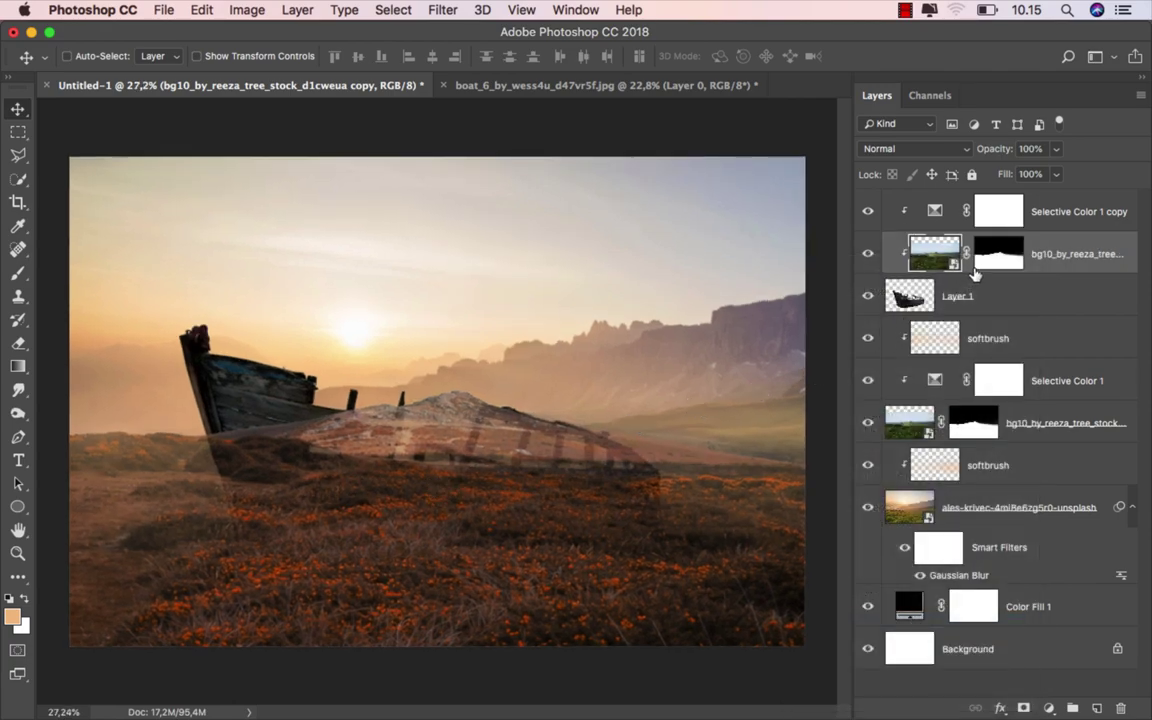
# Delete the moorland copy's existing layer mask and replace it with a new mask inverted to black.
pyautogui.click(995, 257)
pyautogui.rightClick(1001, 257)
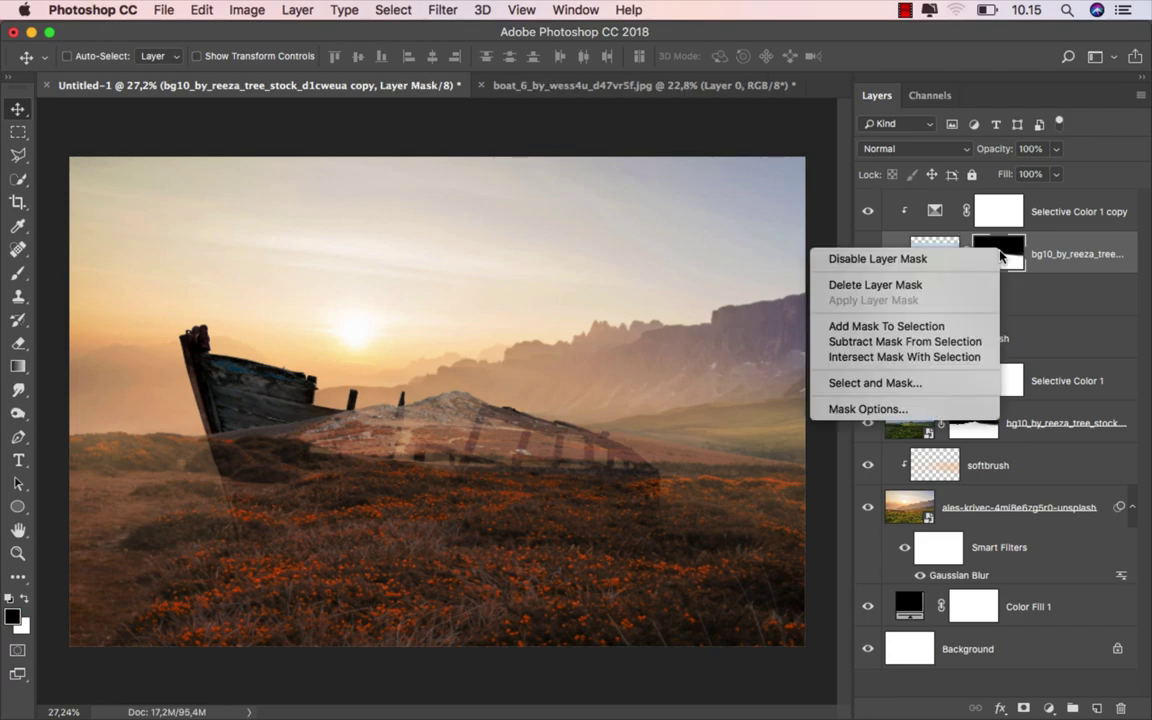
pyautogui.click(979, 286)
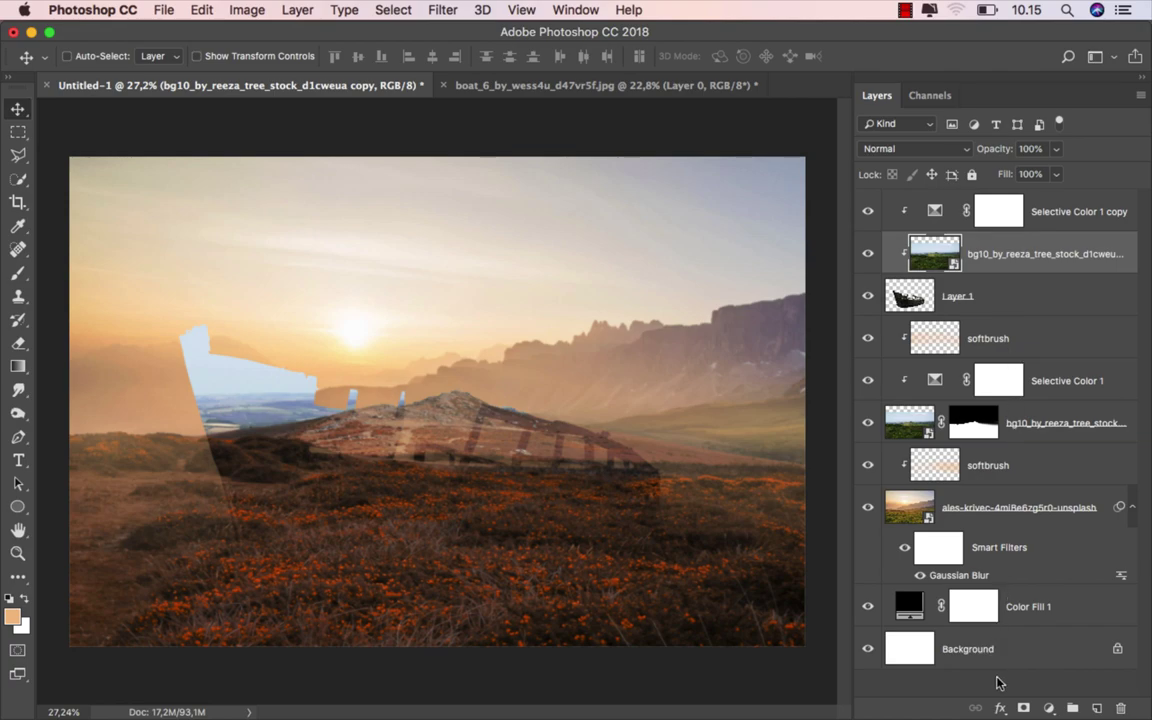
pyautogui.click(1023, 708)
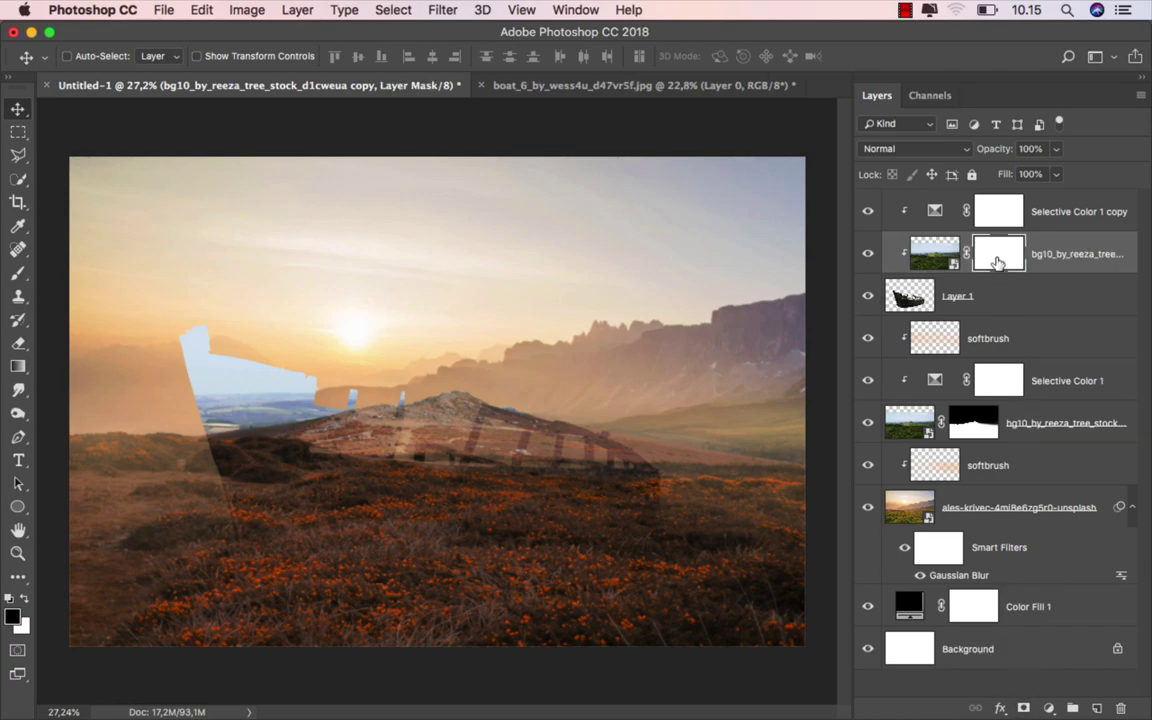
pyautogui.press('super+i')
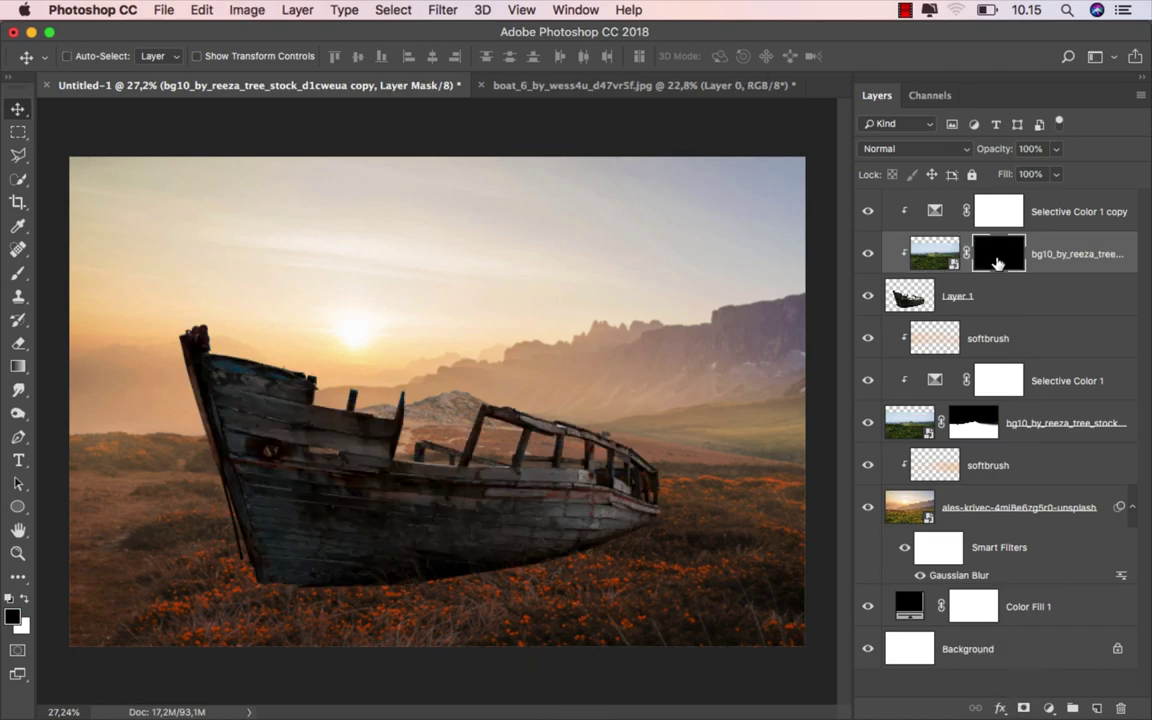
# Set up the Brush tool with the 340 px Grass/Fur brush from the Plants folder at 100% opacity.
pyautogui.click(18, 272)
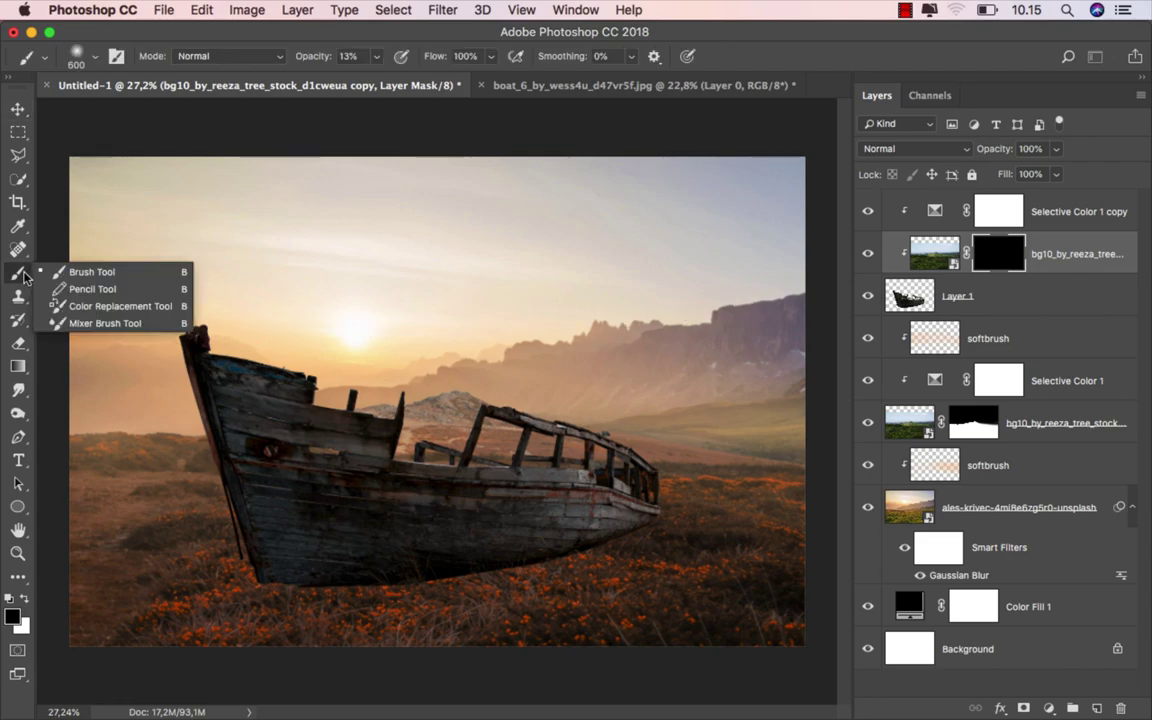
pyautogui.click(60, 267)
pyautogui.rightClick(296, 241)
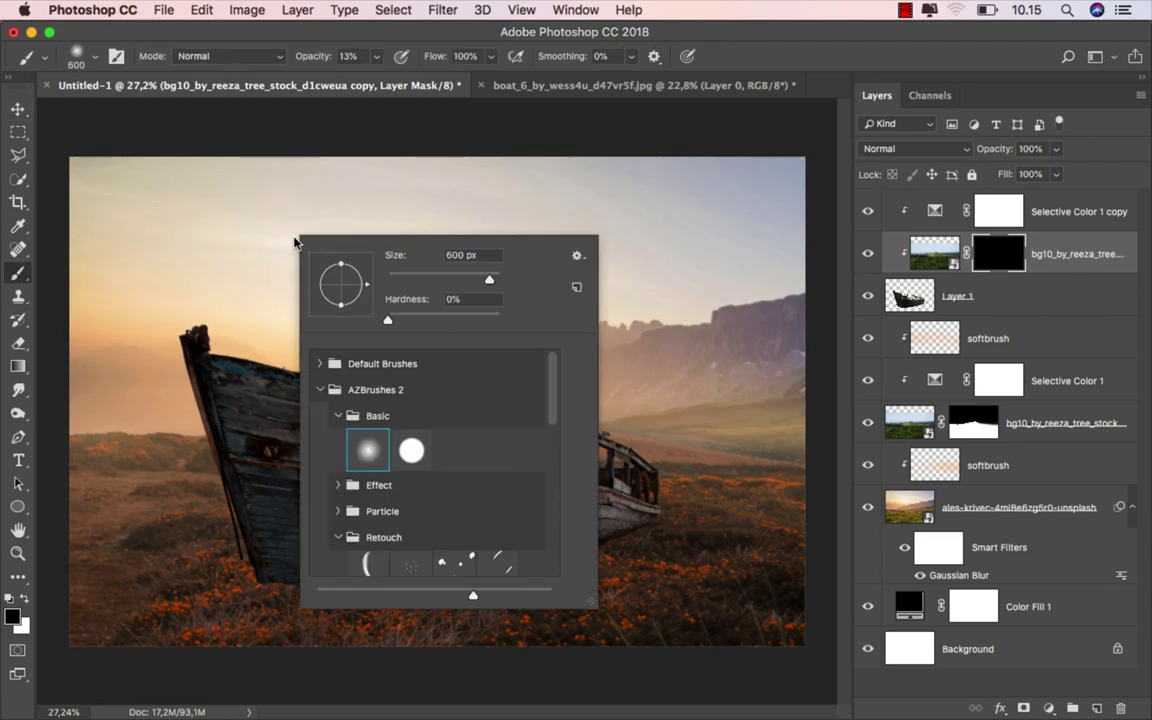
pyautogui.click(374, 397)
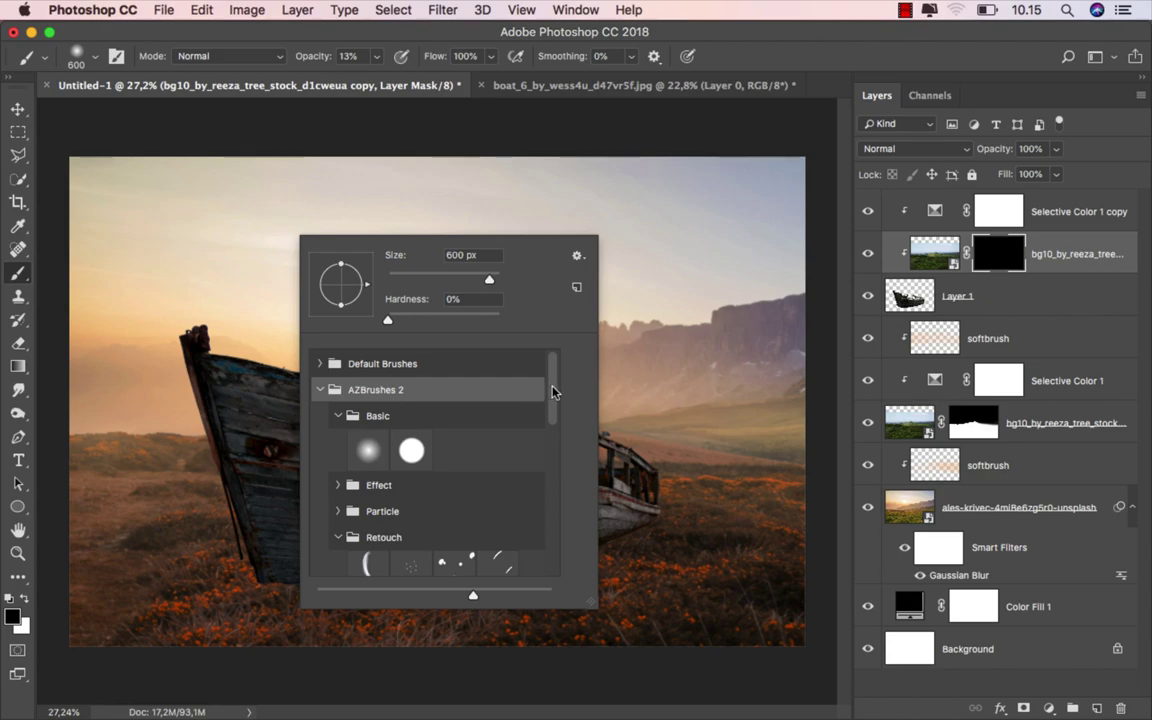
pyautogui.moveTo(553, 392); pyautogui.dragTo(551, 490)
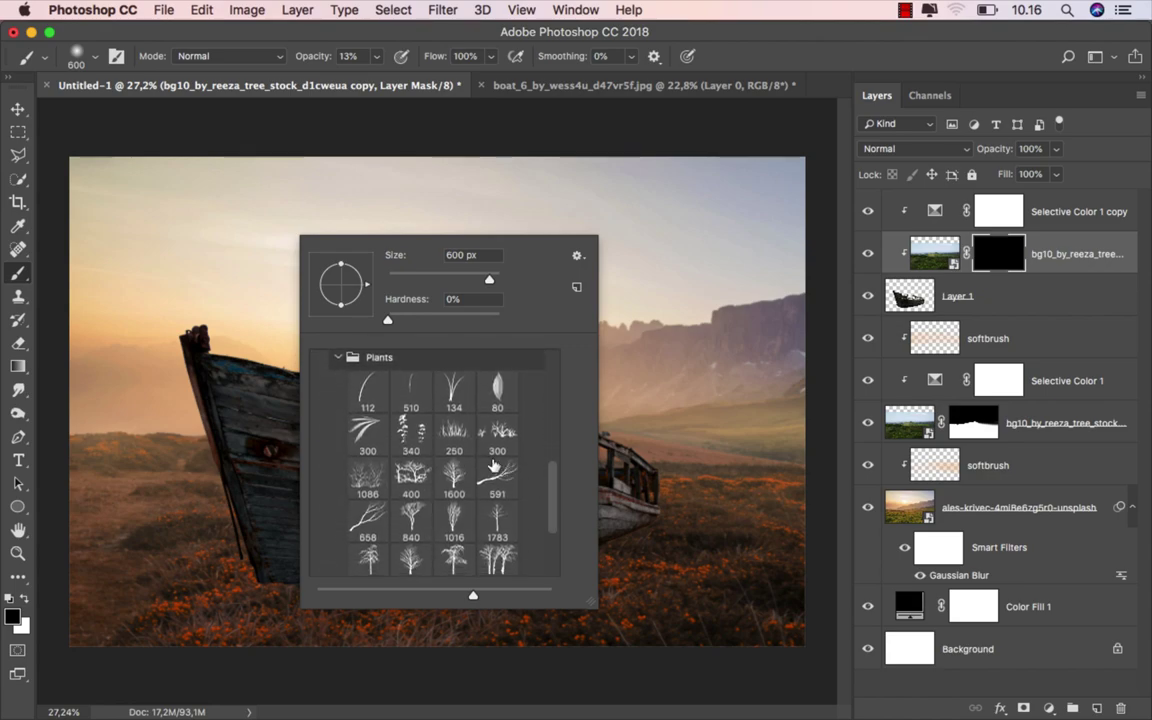
pyautogui.click(421, 434)
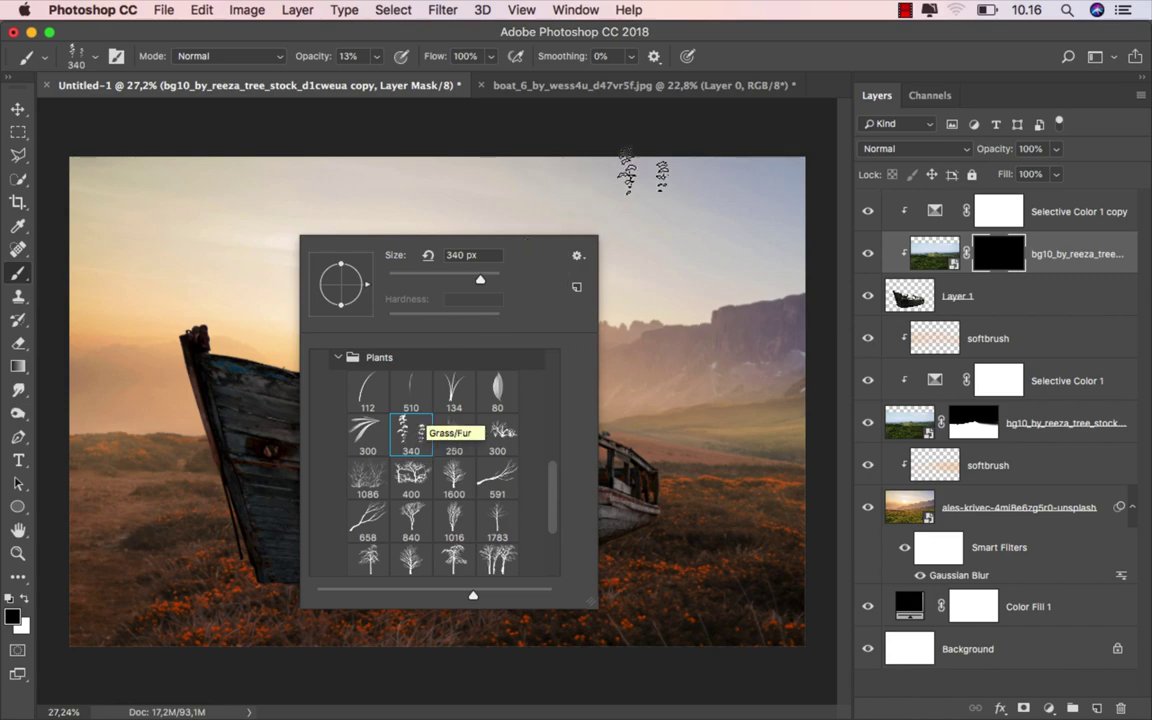
pyautogui.click(665, 56)
pyautogui.click(379, 57)
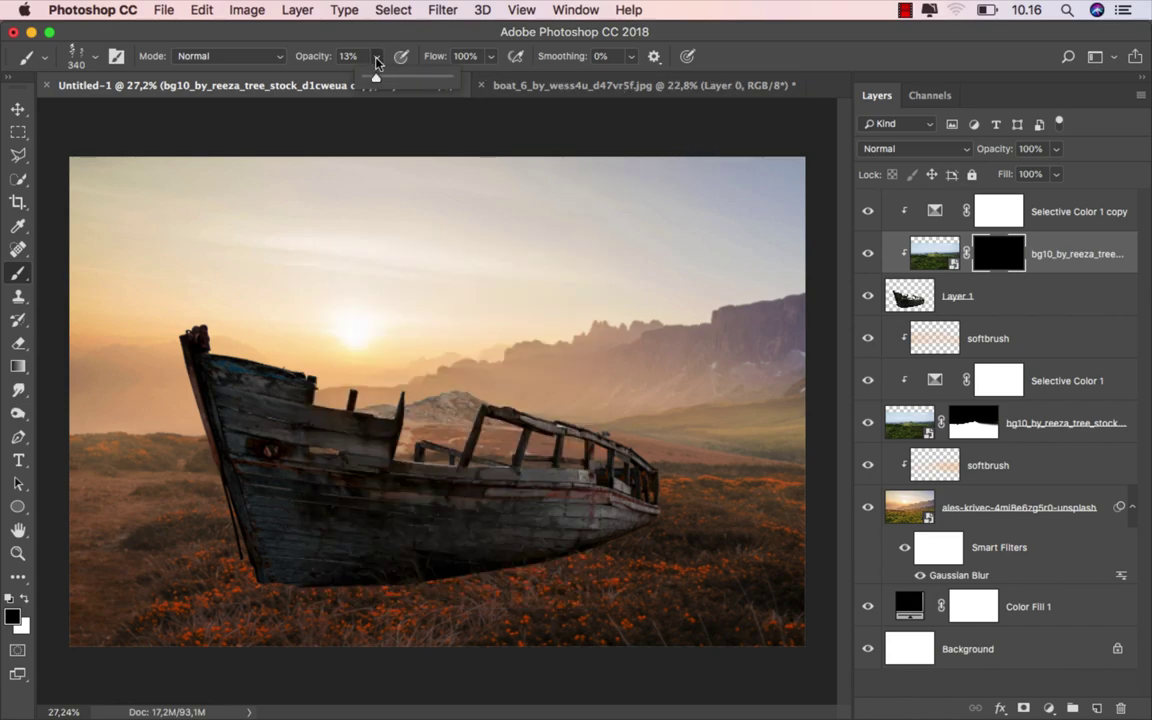
pyautogui.moveTo(388, 78); pyautogui.dragTo(510, 84)
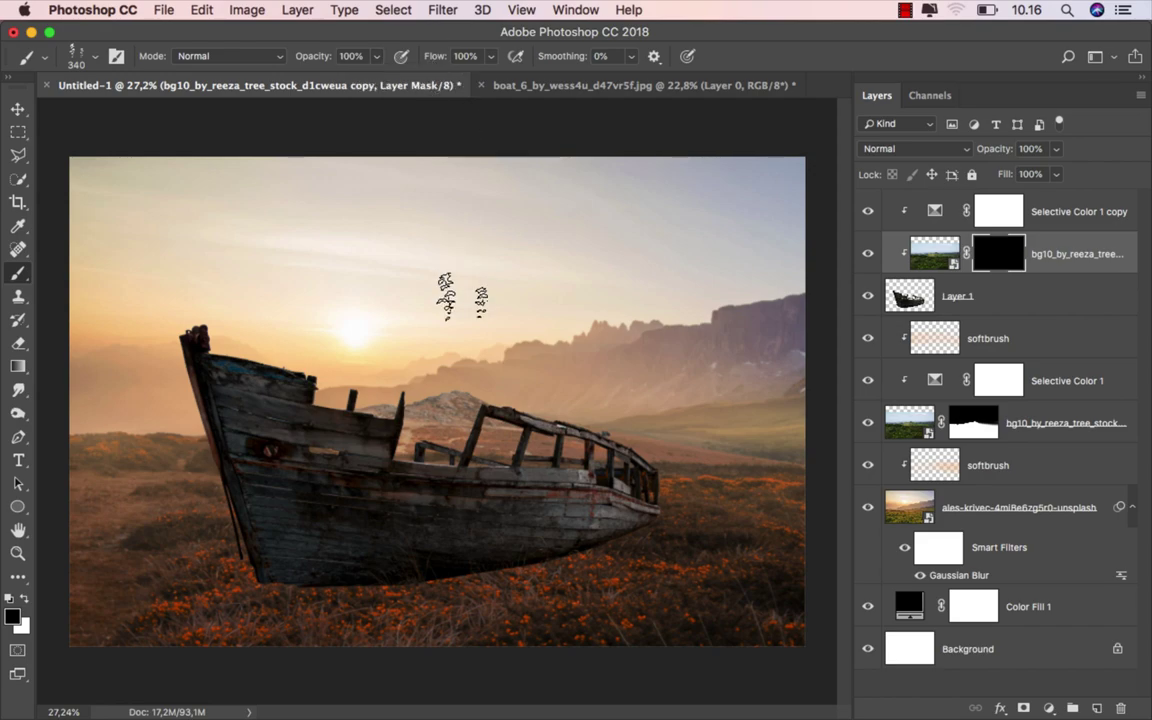
# Paint white grass strokes with the brush at about 126 px on the moorland copy's mask, along the hull's lower right edge.
pyautogui.scroll(3, 500, 570)
pyautogui.scroll(-1, 517, 565)
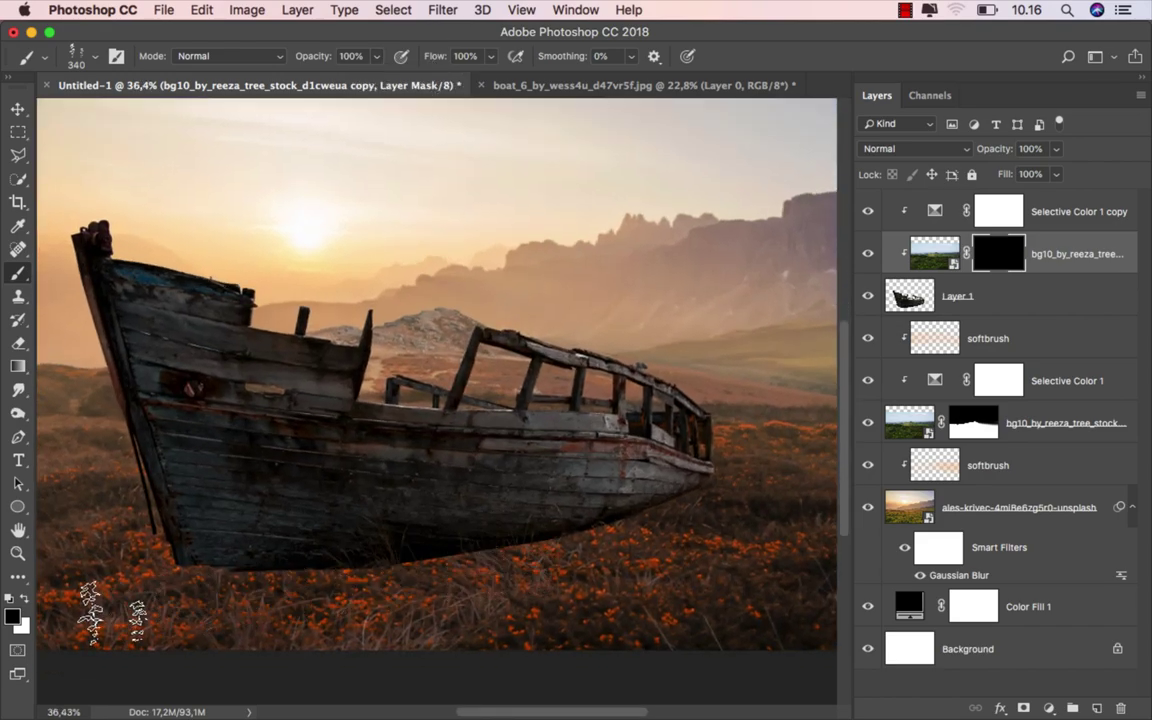
pyautogui.click(27, 598)
pyautogui.scroll(1, 563, 529)
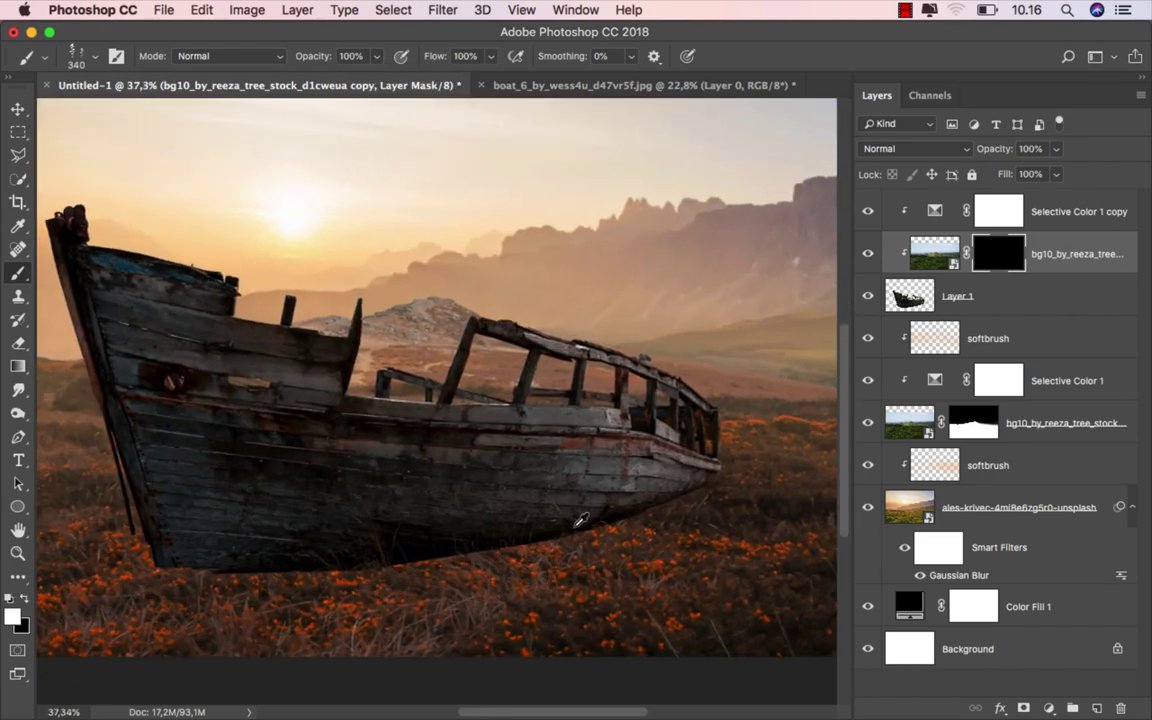
pyautogui.moveTo(563, 529)
pyautogui.mouseDown()
pyautogui.moveTo(545, 527)
pyautogui.moveTo(625, 536)
pyautogui.mouseUp()
pyautogui.scroll(2, 638, 528)
pyautogui.moveTo(685, 508); pyautogui.dragTo(673, 508)
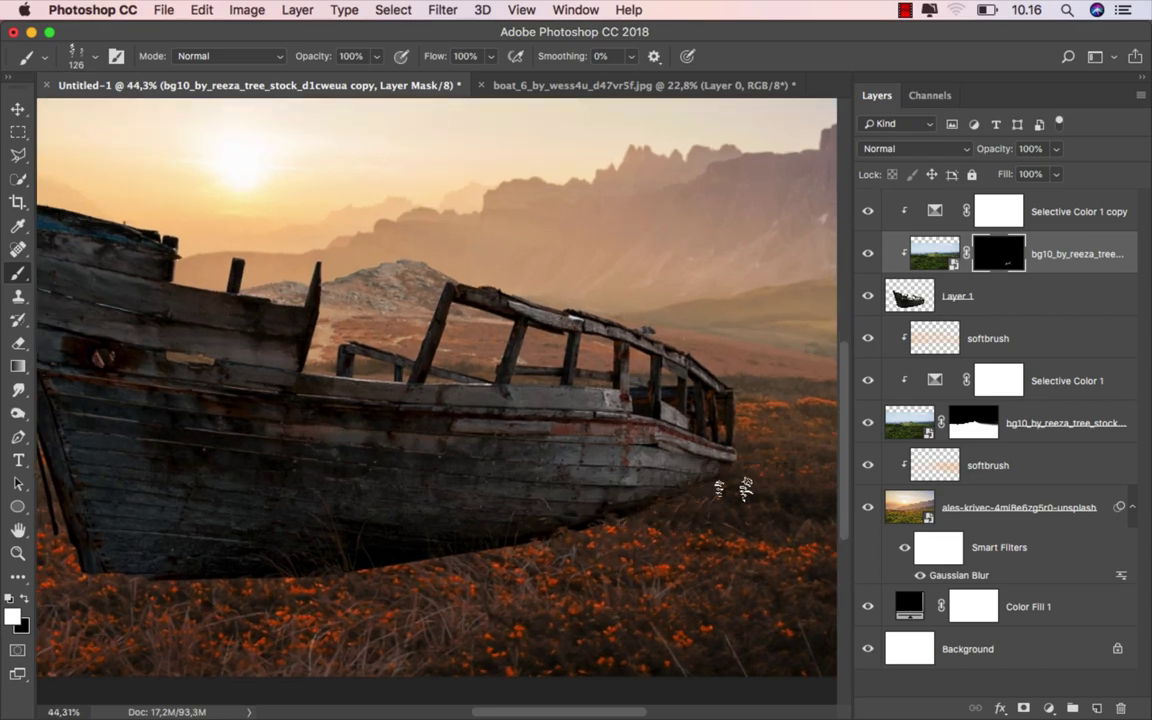
pyautogui.click(704, 488)
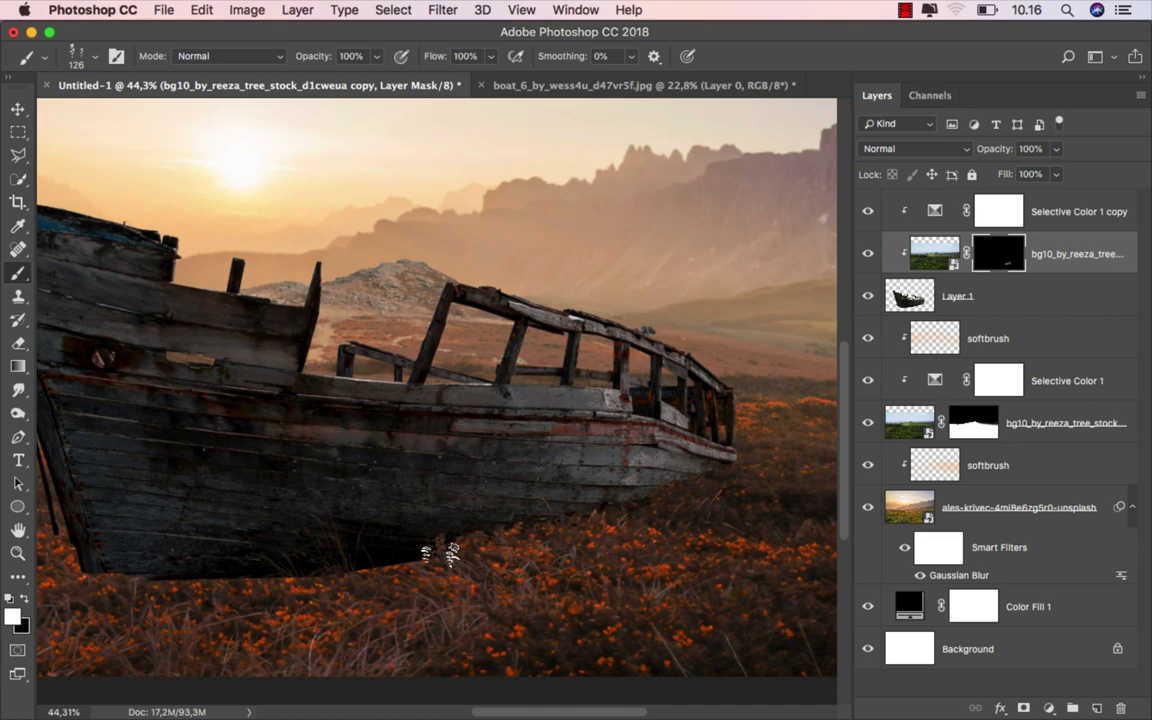
# Paint grass along the rest of the hull's lower edge with the brush at about 165 px and compare with the moorland copy hidden.
pyautogui.moveTo(325, 580); pyautogui.dragTo(108, 575)
pyautogui.moveTo(355, 524); pyautogui.dragTo(440, 479)
pyautogui.moveTo(165, 535); pyautogui.dragTo(184, 535)
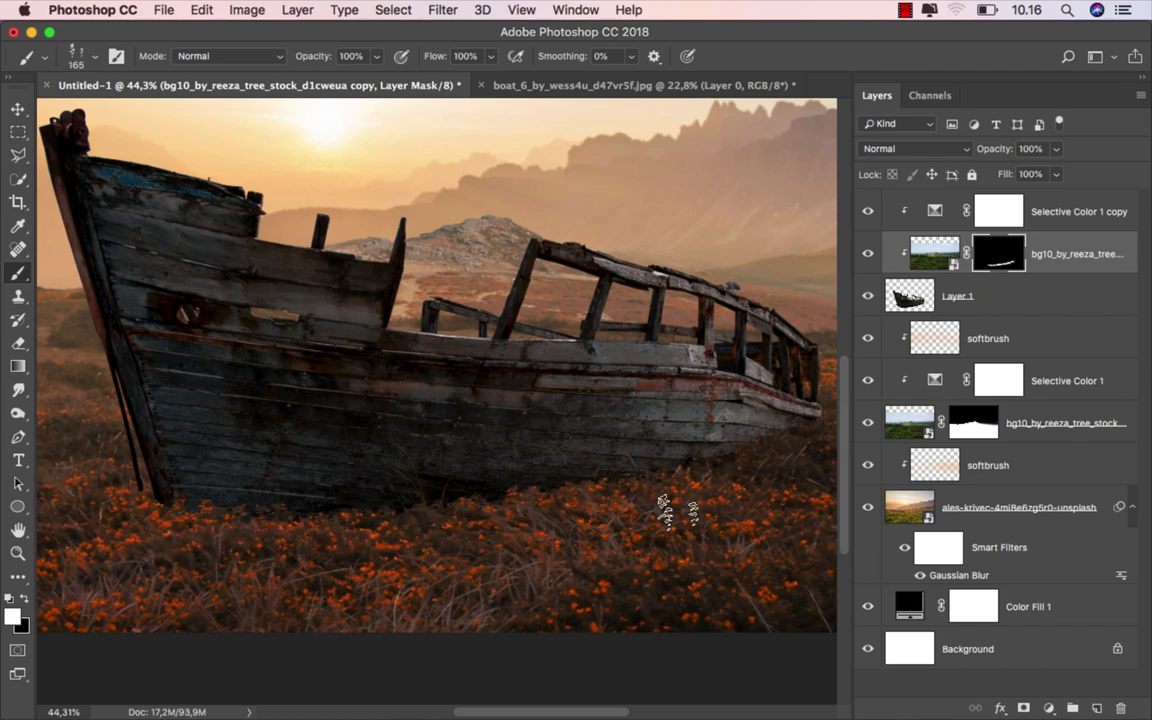
pyautogui.moveTo(669, 514); pyautogui.dragTo(638, 522)
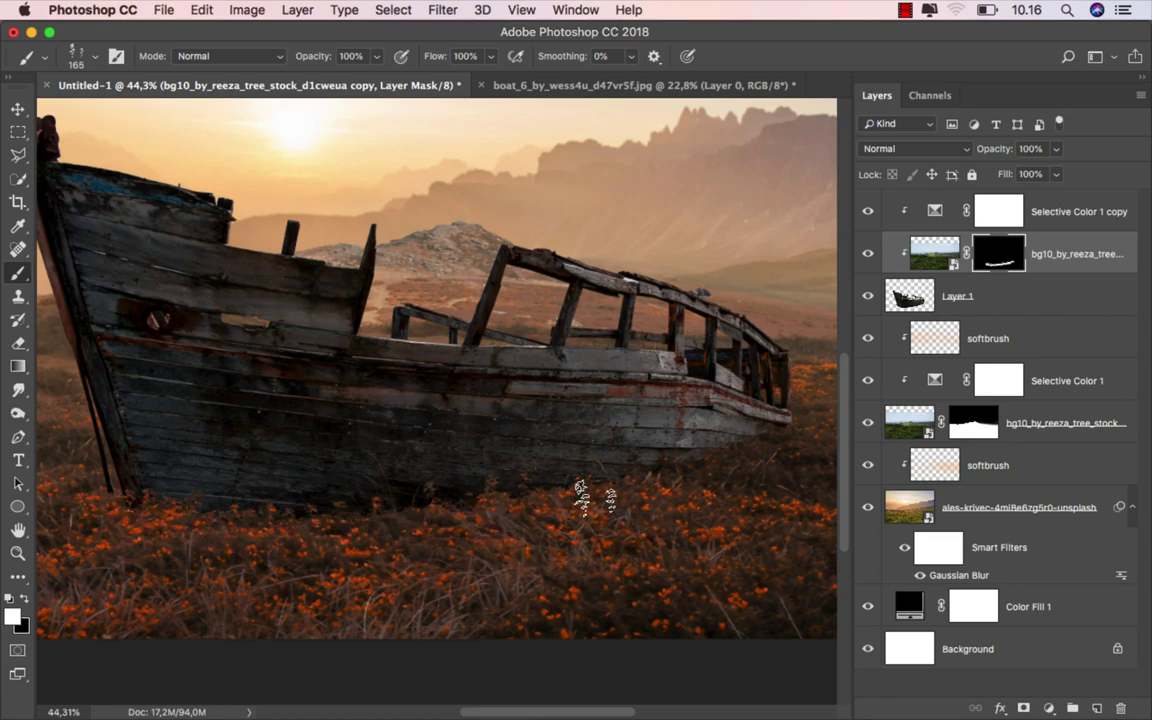
pyautogui.scroll(-3, 630, 525)
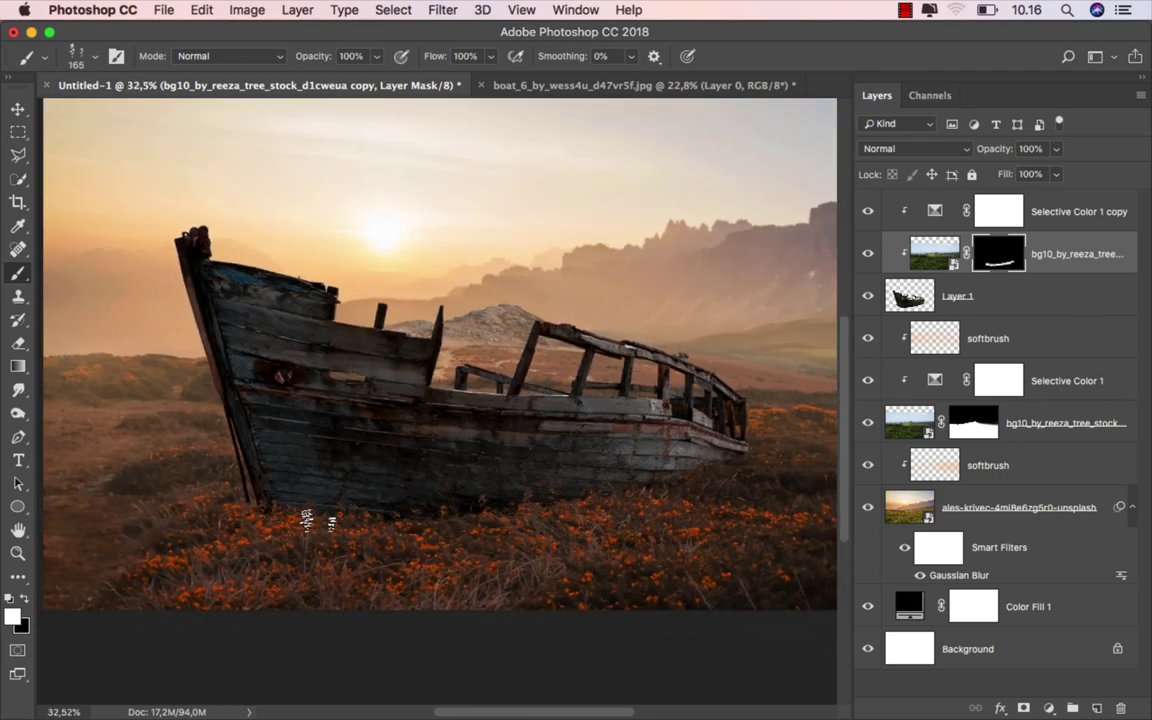
pyautogui.scroll(-1, 245, 527)
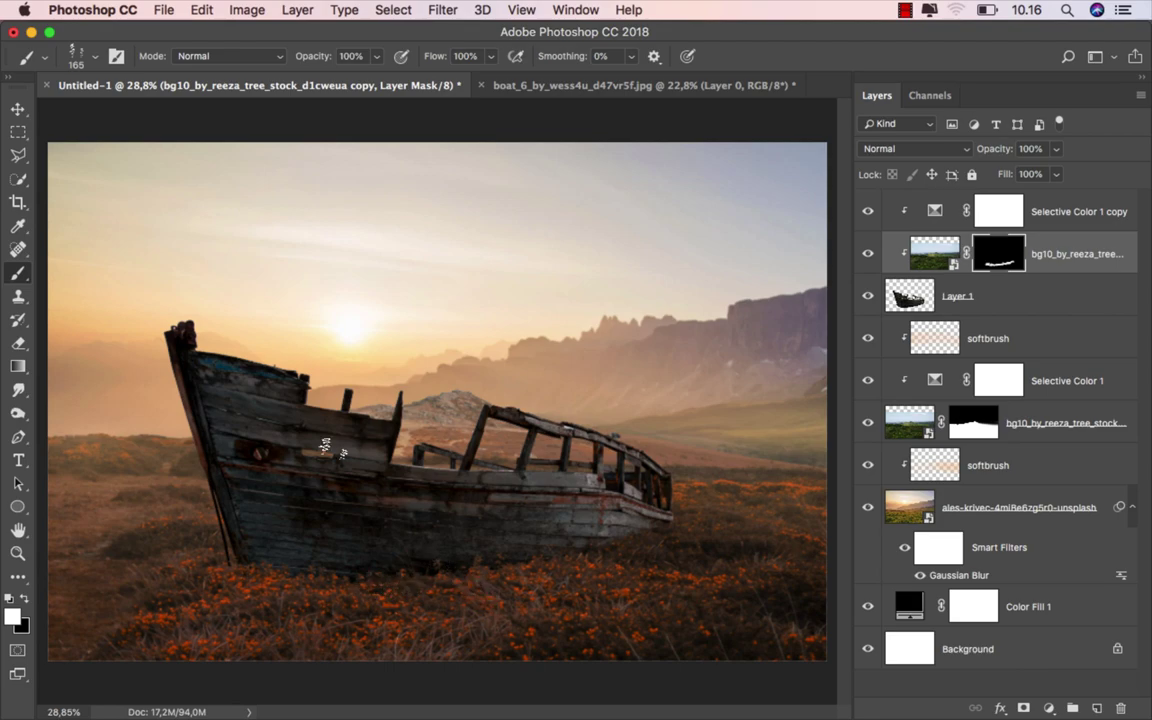
pyautogui.click(20, 104)
pyautogui.scroll(-1, 440, 418)
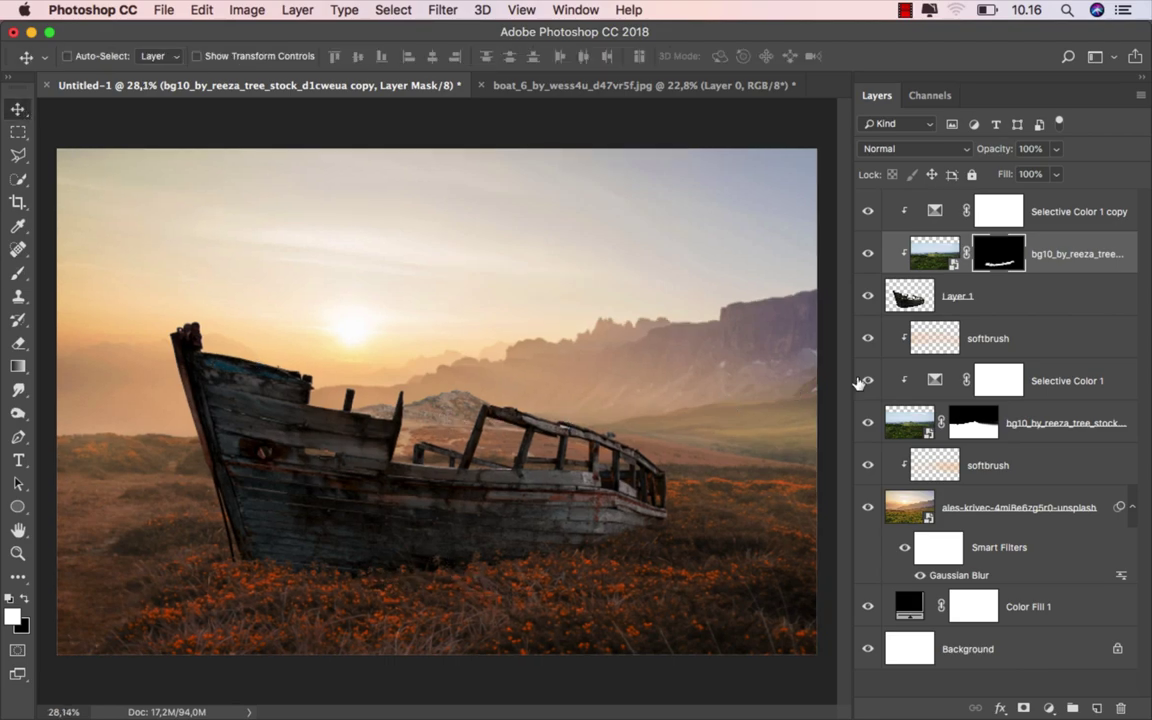
pyautogui.click(869, 253)
pyautogui.click(867, 256)
# Add a new layer above Selective Color 1 copy and name it shadow.
pyautogui.click(1068, 226)
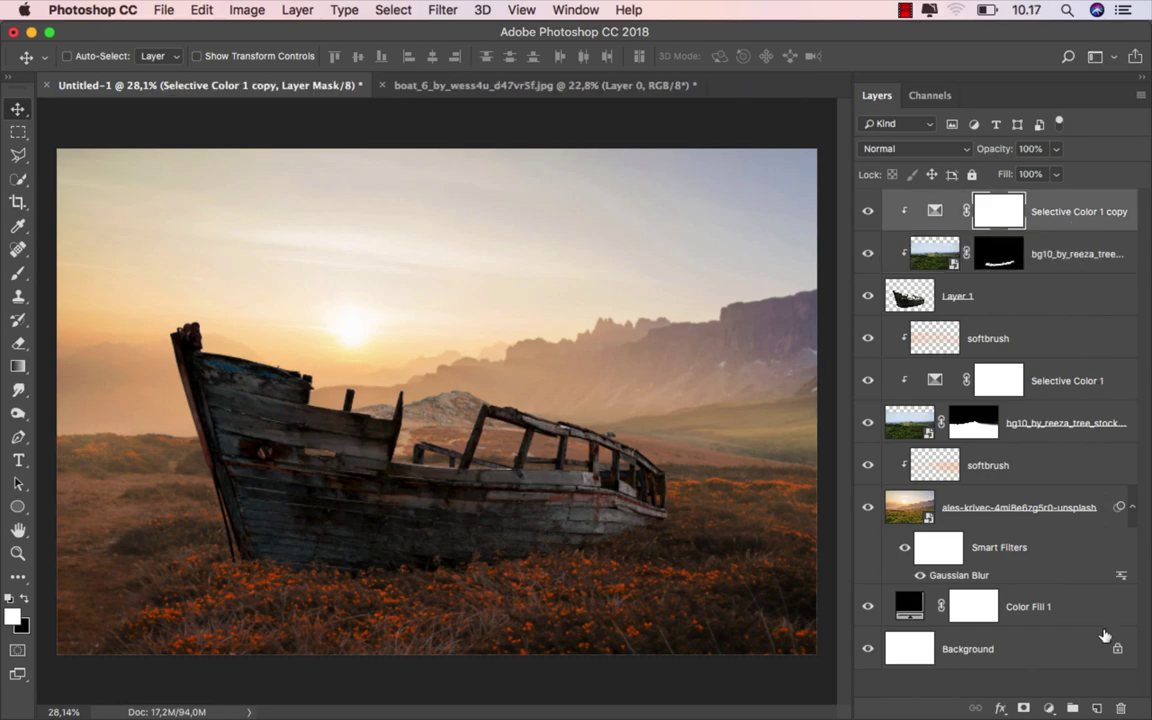
pyautogui.click(1095, 709)
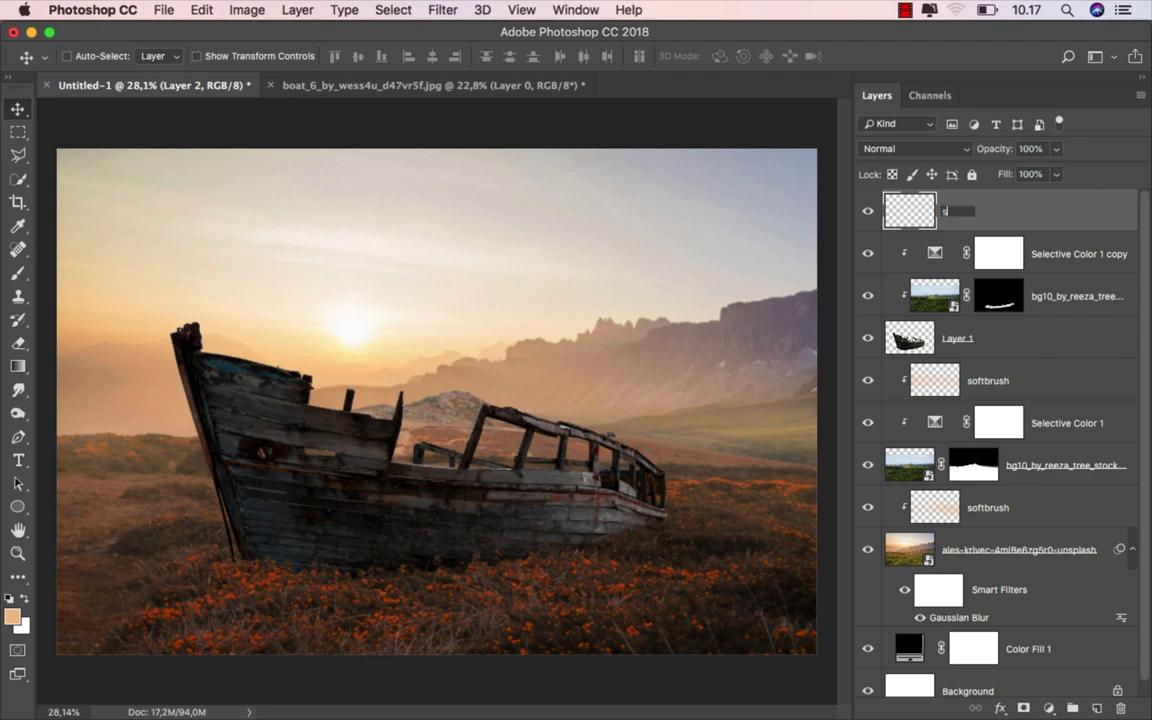
pyautogui.write('shadow')
pyautogui.press('Return')
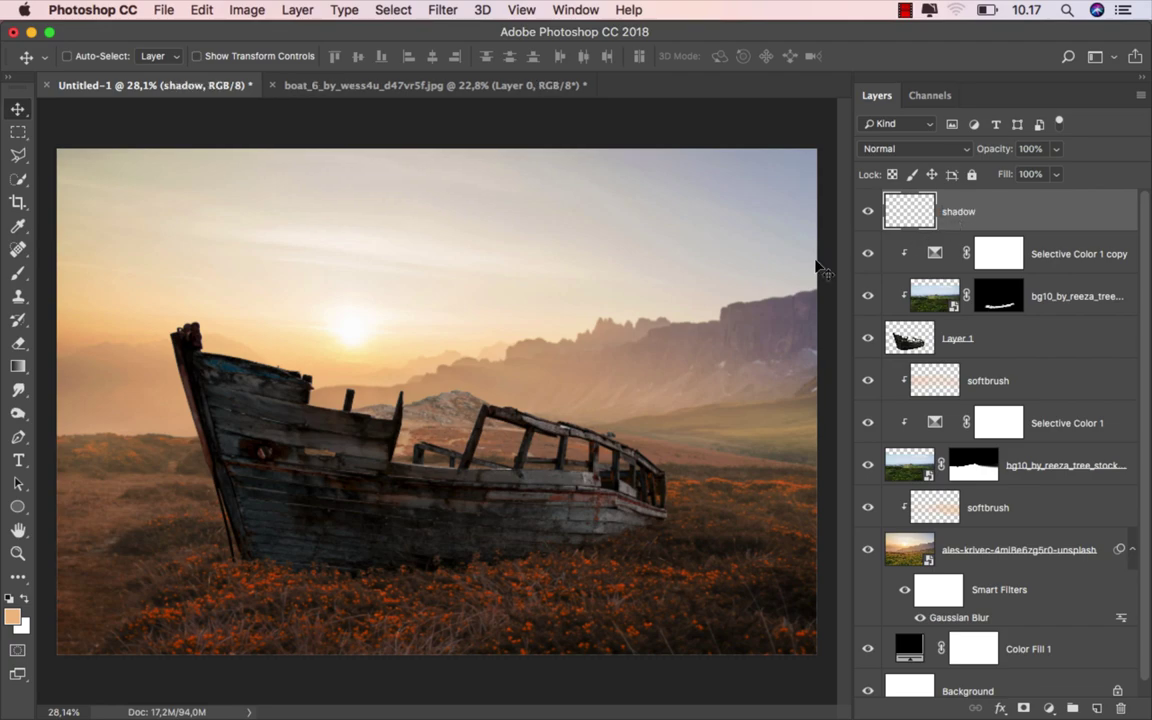
# Set up a black soft round brush with 0% hardness from the Basic folder at 9% opacity.
pyautogui.click(18, 272)
pyautogui.click(100, 271)
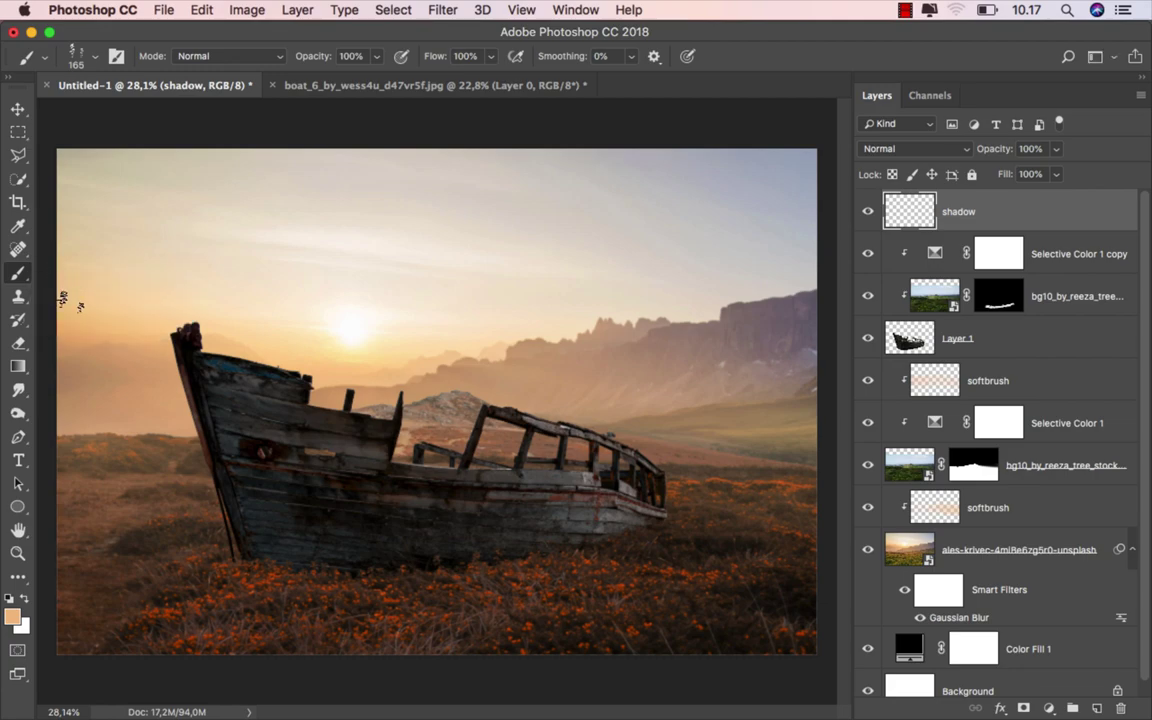
pyautogui.click(10, 600)
pyautogui.rightClick(390, 394)
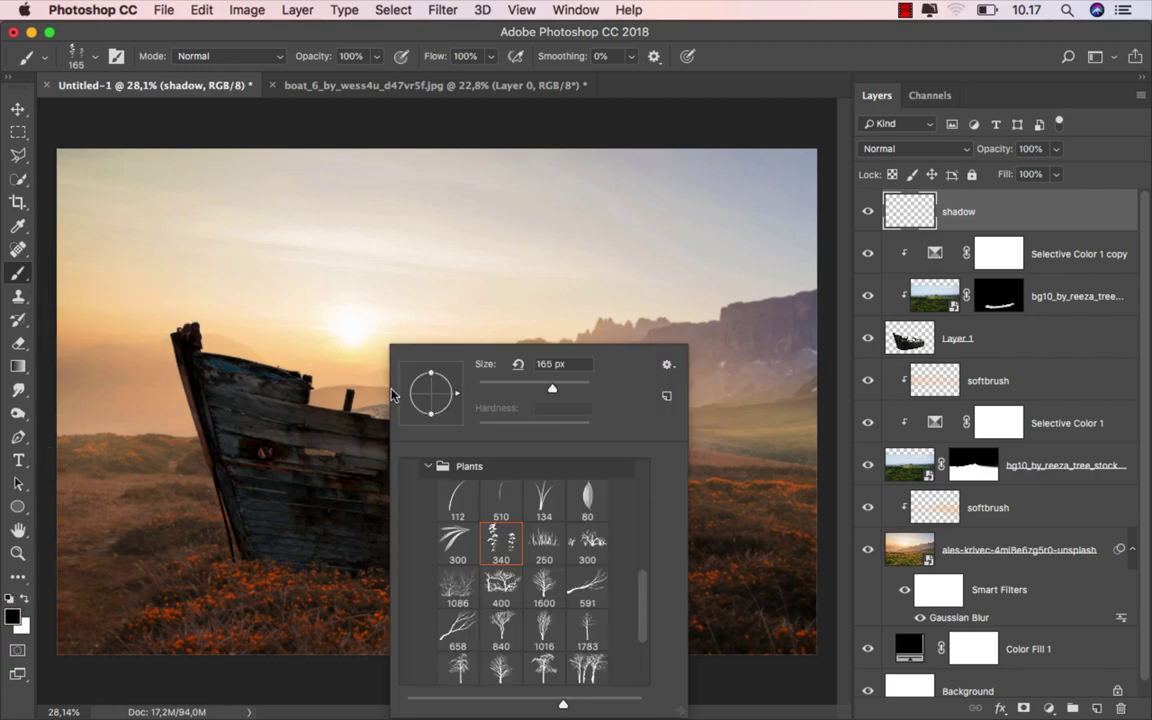
pyautogui.moveTo(640, 594); pyautogui.dragTo(644, 487)
pyautogui.click(455, 544)
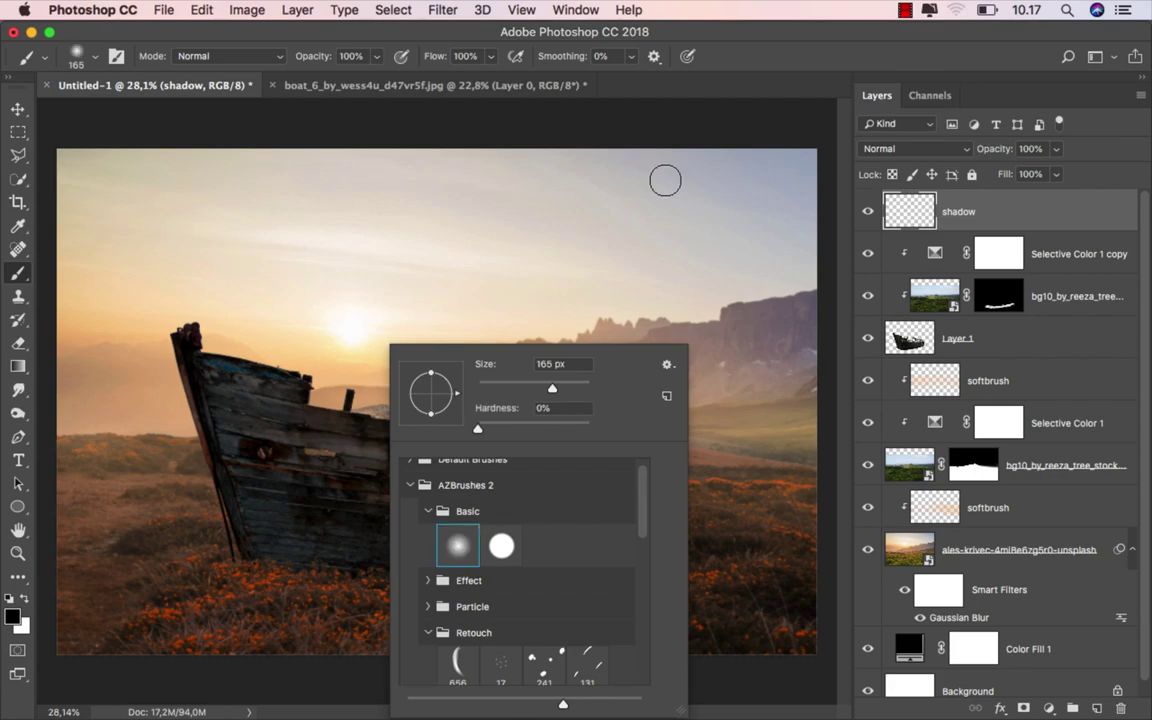
pyautogui.click(731, 61)
pyautogui.click(376, 56)
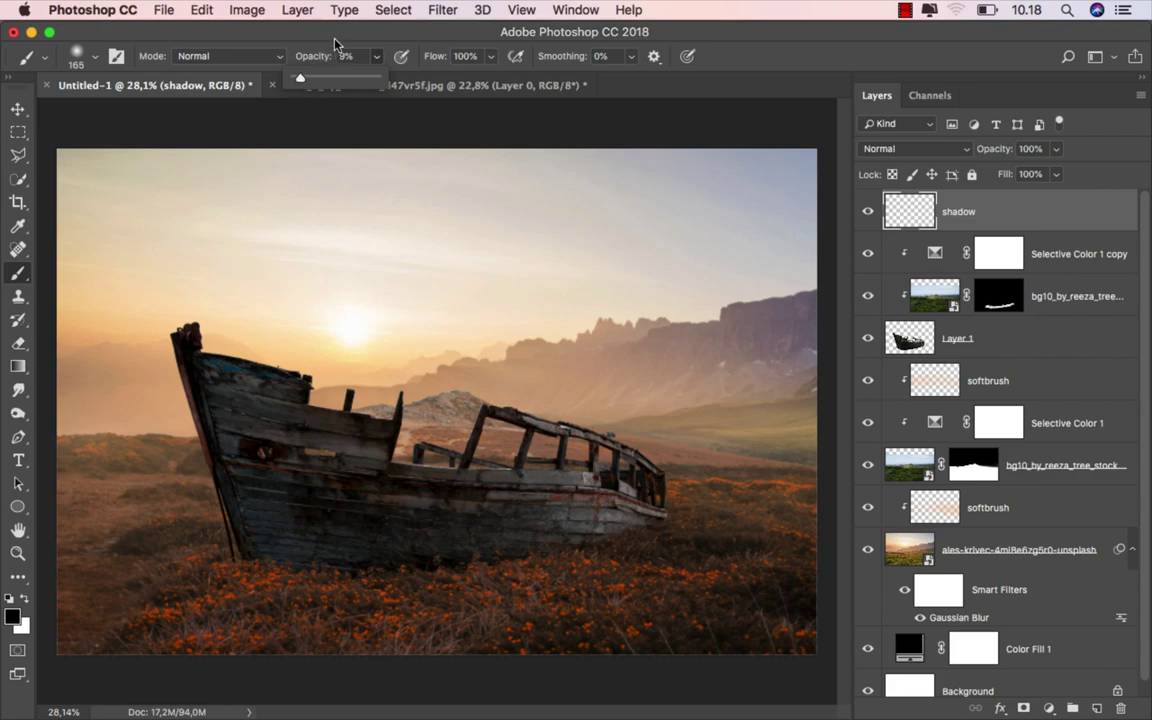
pyautogui.click(336, 42)
# Paint a soft shadow on the moor beneath the boat with the brush at about 356 px and compare with the shadow layer hidden.
pyautogui.scroll(1, 512, 532)
pyautogui.moveTo(506, 555)
pyautogui.keyDown('ctrl'); pyautogui.keyDown('alt'); pyautogui.mouseDown()
pyautogui.moveTo(613, 554)
pyautogui.moveTo(362, 573)
pyautogui.moveTo(416, 587)
pyautogui.moveTo(336, 600)
pyautogui.moveTo(580, 579)
pyautogui.moveTo(207, 607)
pyautogui.moveTo(267, 597)
pyautogui.moveTo(251, 621)
pyautogui.moveTo(549, 574)
pyautogui.moveTo(234, 608)
pyautogui.moveTo(164, 655)
pyautogui.moveTo(292, 589)
pyautogui.moveTo(257, 592)
pyautogui.moveTo(263, 582)
pyautogui.moveTo(202, 646)
pyautogui.moveTo(566, 607)
pyautogui.moveTo(646, 549)
pyautogui.moveTo(595, 579)
pyautogui.moveTo(651, 587)
pyautogui.moveTo(661, 621)
pyautogui.moveTo(617, 633)
pyautogui.moveTo(679, 567)
pyautogui.moveTo(386, 599)
pyautogui.moveTo(615, 587)
pyautogui.moveTo(229, 642)
pyautogui.moveTo(183, 622)
pyautogui.moveTo(266, 586)
pyautogui.moveTo(504, 569)
pyautogui.moveTo(511, 597)
pyautogui.moveTo(245, 622)
pyautogui.moveTo(128, 652)
pyautogui.moveTo(406, 584)
pyautogui.moveTo(326, 589)
pyautogui.moveTo(603, 562)
pyautogui.moveTo(483, 621)
pyautogui.moveTo(656, 621)
pyautogui.moveTo(671, 604)
pyautogui.moveTo(607, 569)
pyautogui.moveTo(265, 566)
pyautogui.moveTo(614, 571)
pyautogui.mouseUp(); pyautogui.keyUp('alt'); pyautogui.keyUp('ctrl')
pyautogui.scroll(-1, 633, 562)
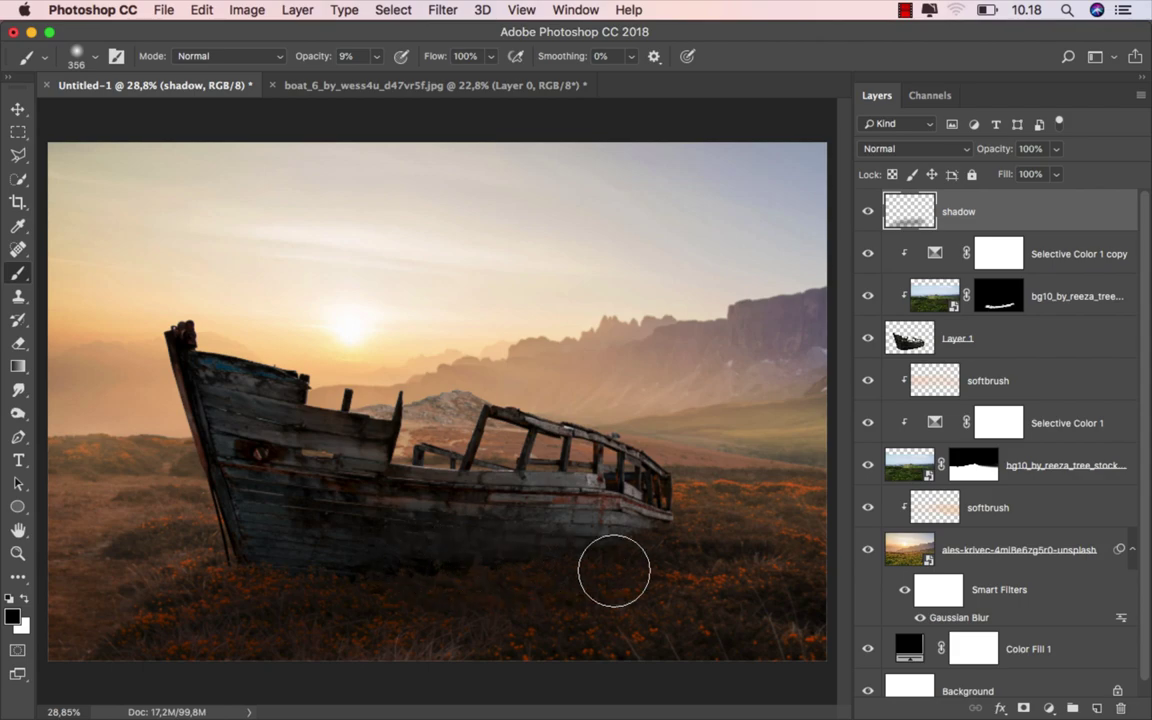
pyautogui.click(868, 211)
pyautogui.click(868, 211)
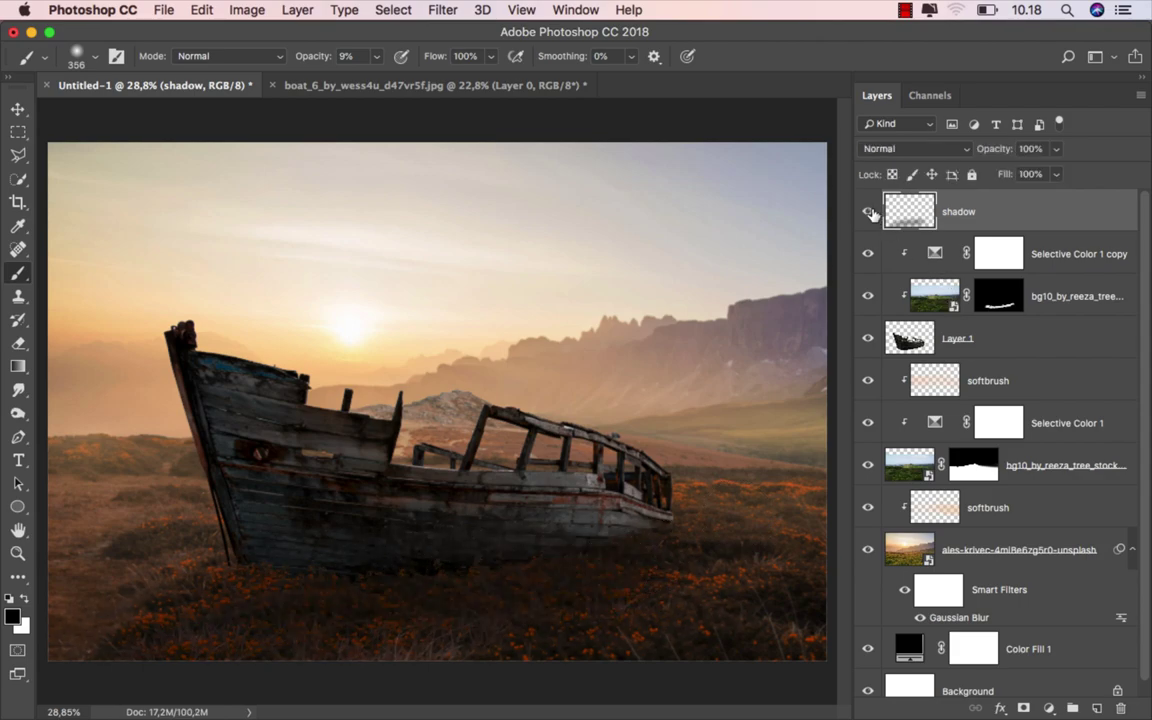
# Compare the scene with the boat's Layer 1 hidden and enable an Inner Shadow layer style on Layer 1.
pyautogui.press('v')
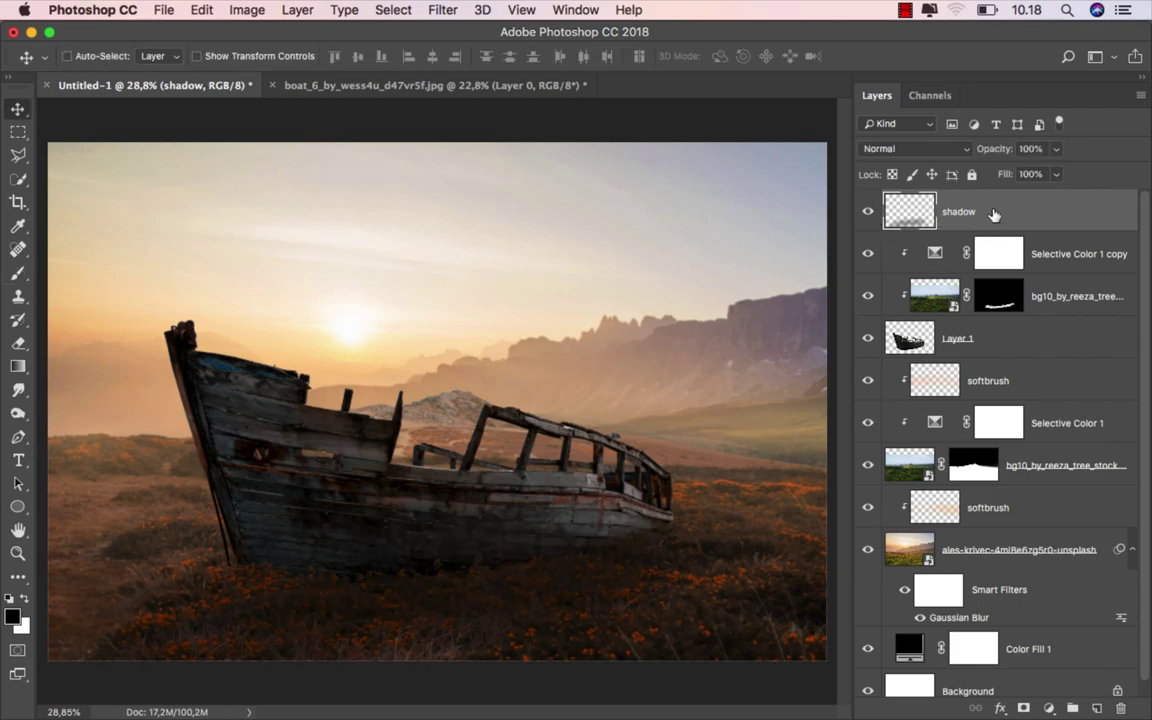
pyautogui.click(933, 344)
pyautogui.click(866, 345)
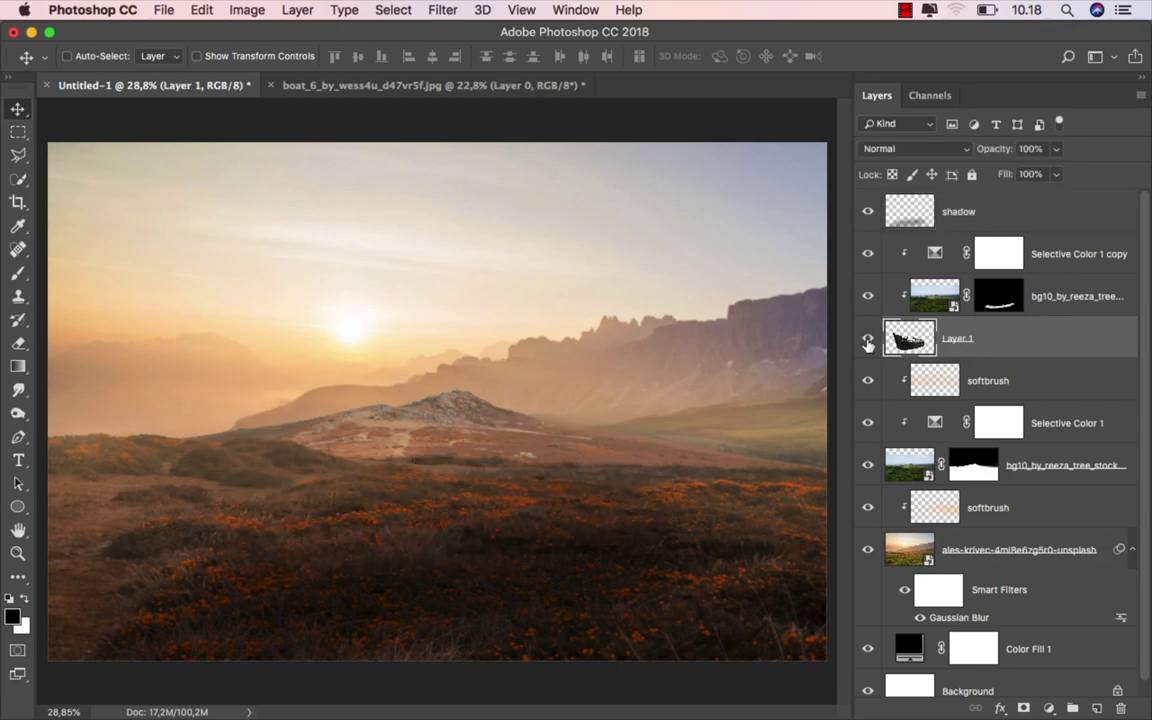
pyautogui.click(866, 345)
pyautogui.rightClick(970, 345)
pyautogui.click(960, 345)
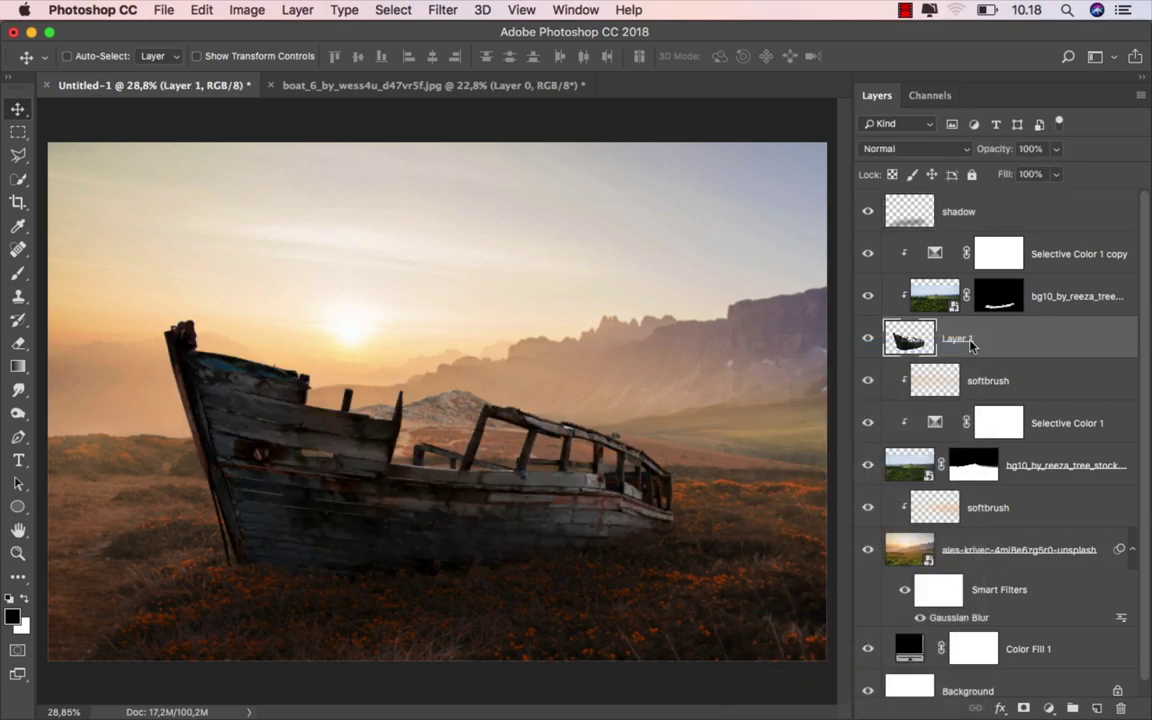
pyautogui.moveTo(514, 200); pyautogui.dragTo(956, 161)
pyautogui.click(706, 332)
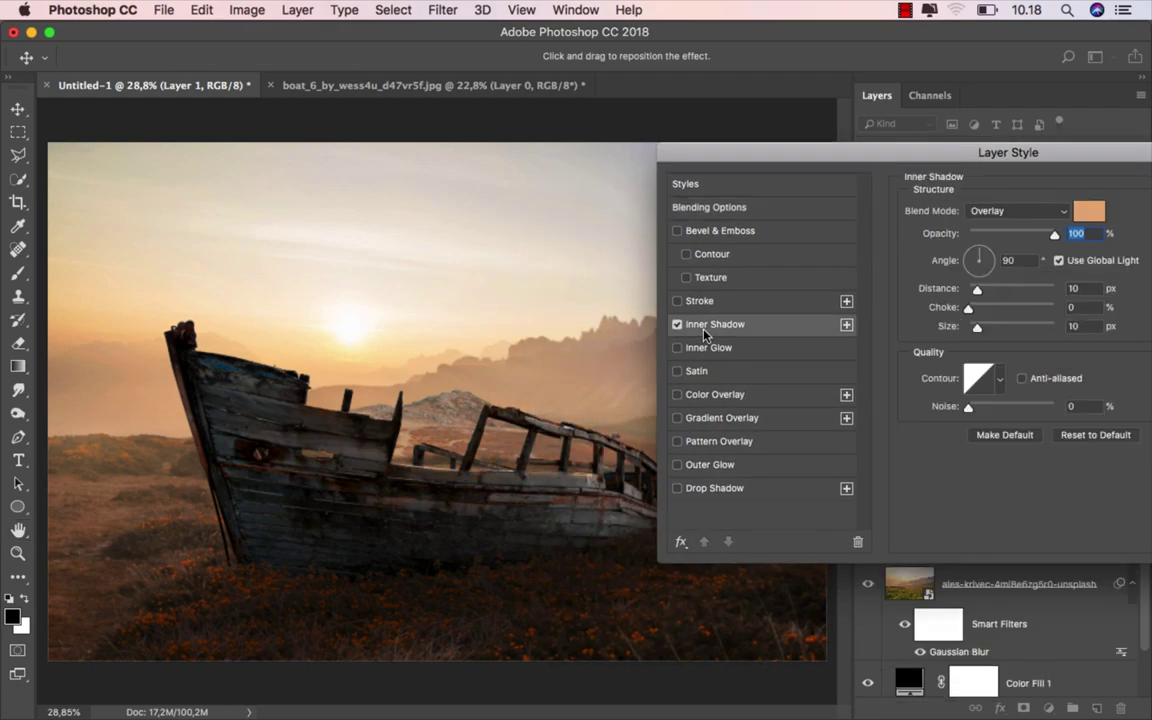
pyautogui.moveTo(947, 165); pyautogui.dragTo(808, 254)
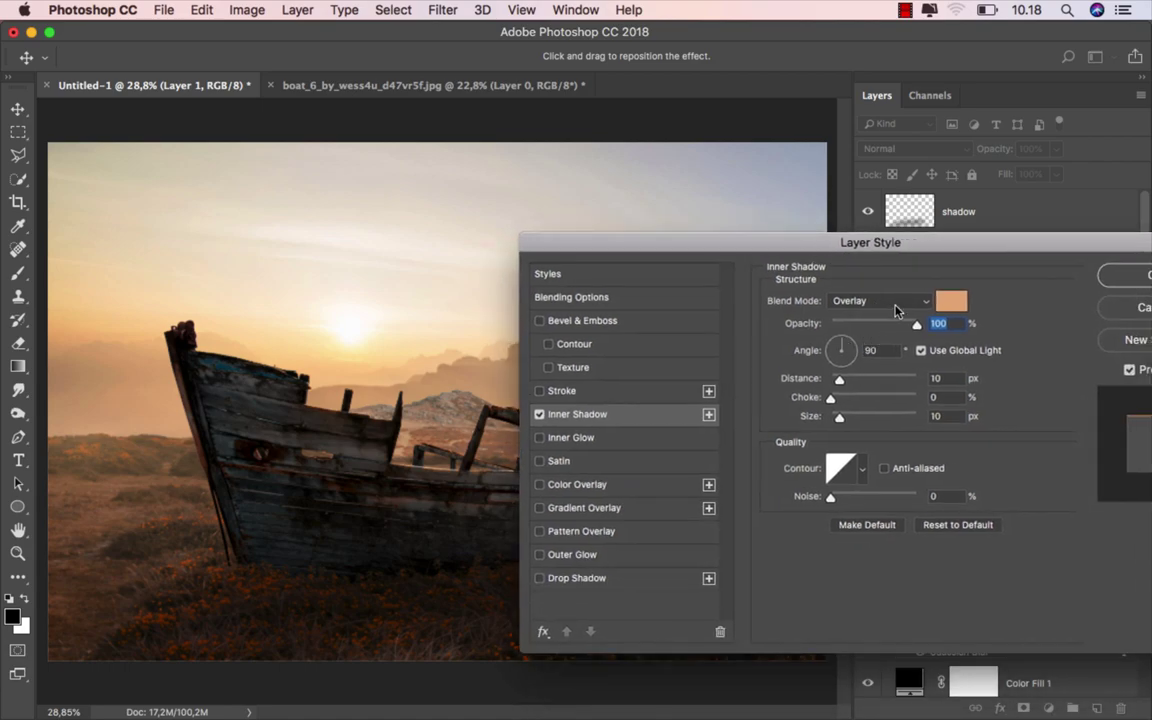
# Apply the boat's inner shadow in Overlay mode with light orange f8c285 sampled from the sky below the sun, and compare with the effect hidden.
pyautogui.click(879, 300)
pyautogui.click(860, 300)
pyautogui.click(950, 301)
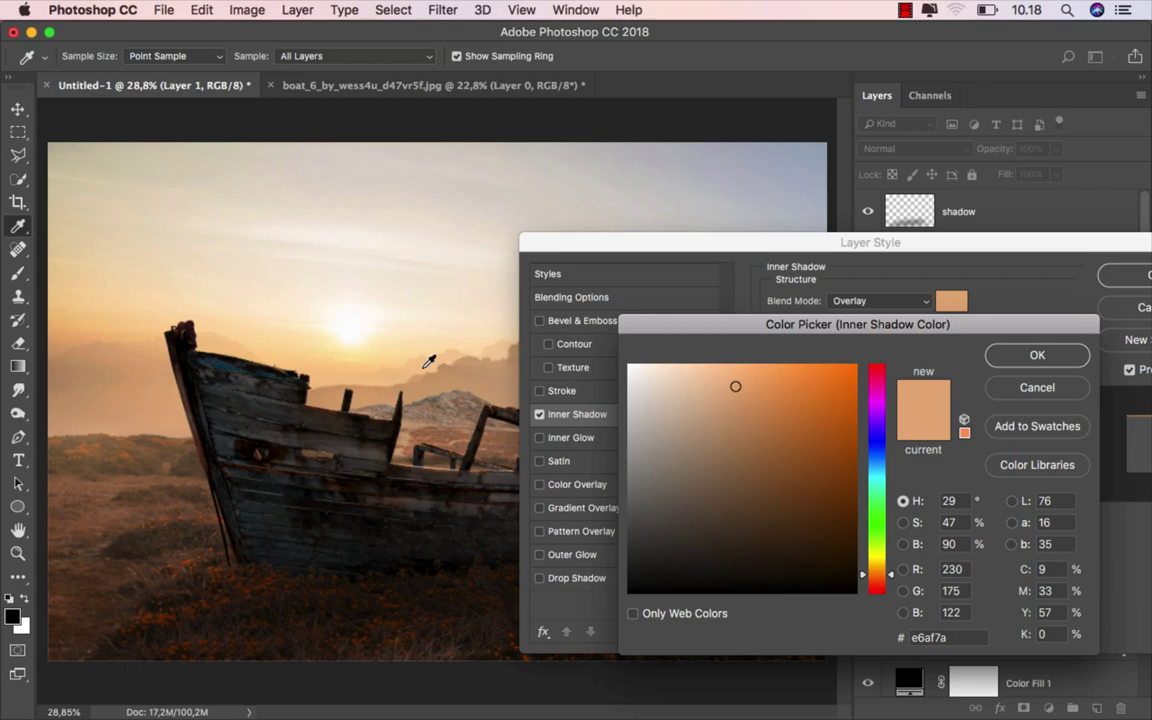
pyautogui.click(360, 376)
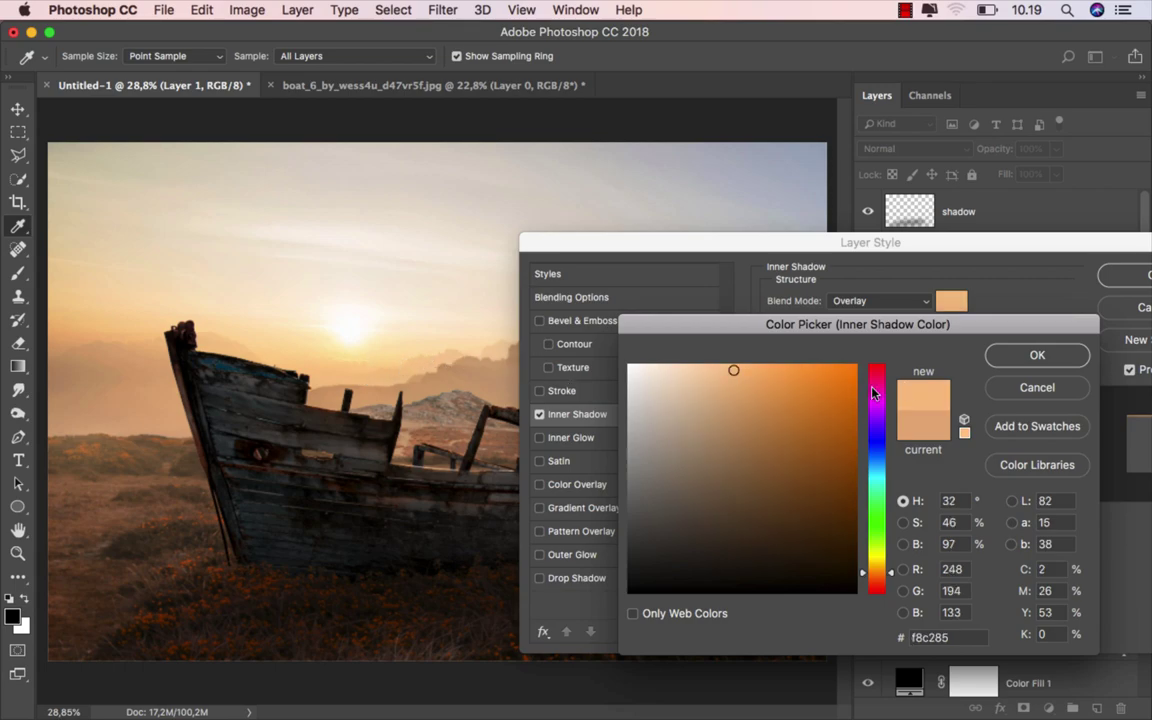
pyautogui.click(1011, 358)
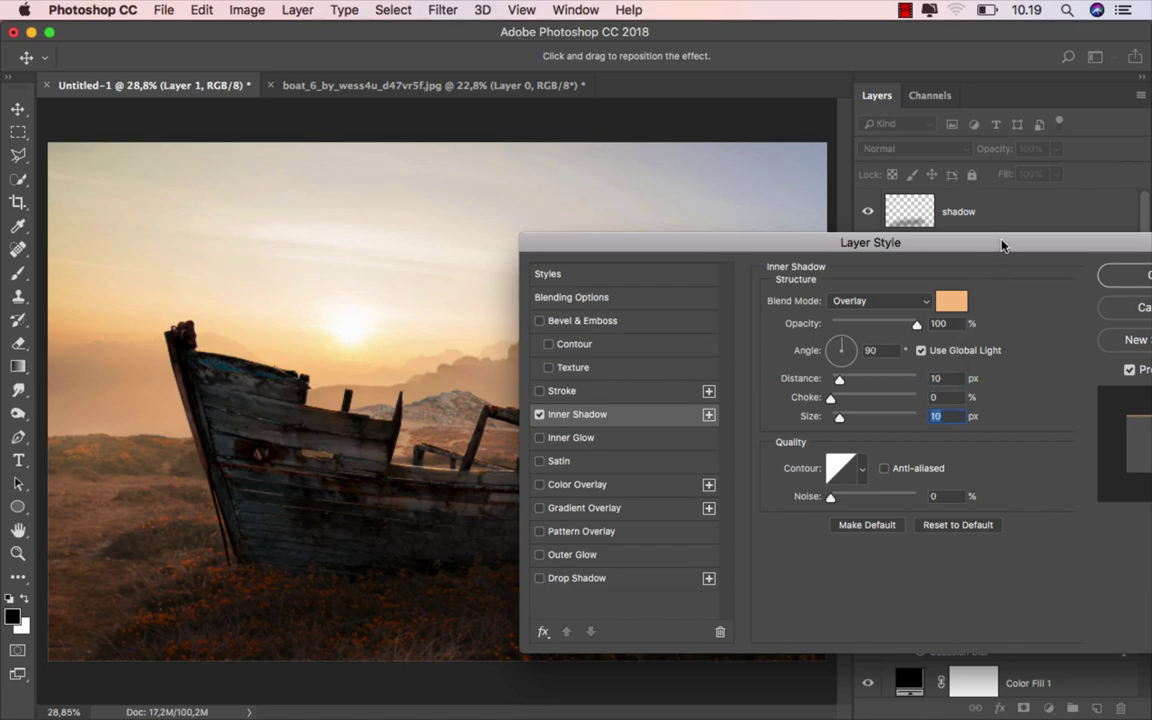
pyautogui.moveTo(1003, 246); pyautogui.dragTo(794, 246)
pyautogui.click(1062, 279)
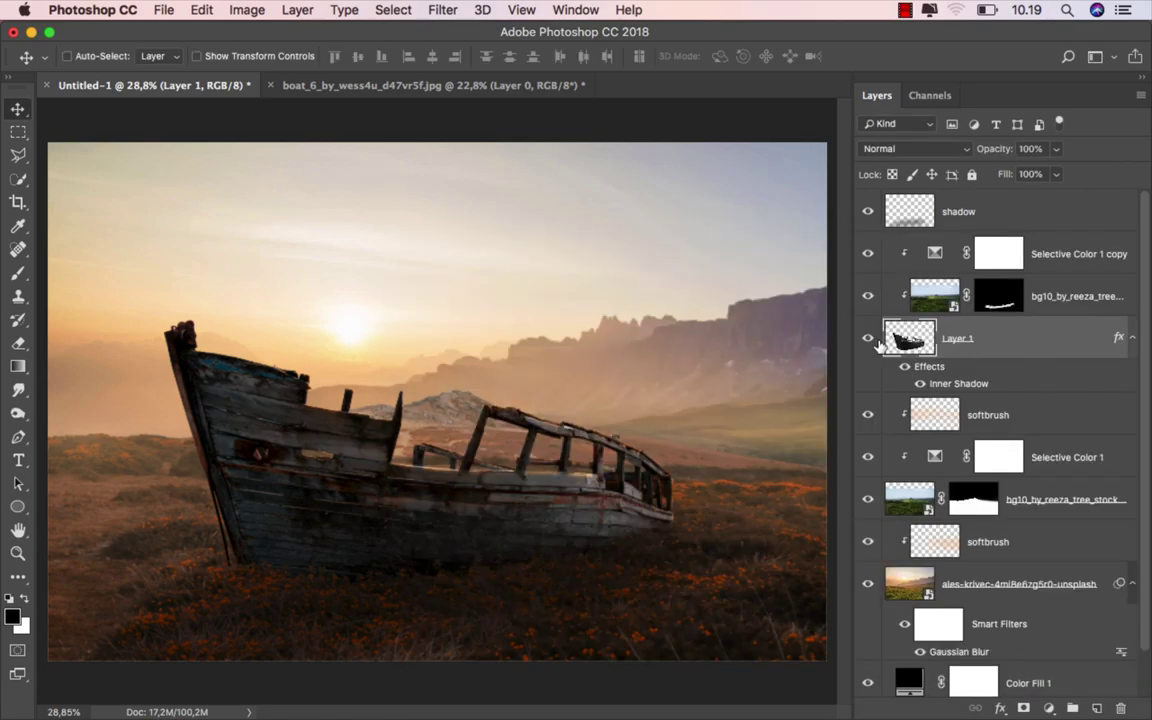
pyautogui.click(905, 369)
# Place aylen_11_by_liam_stock 2.png from the image folder above the shadow layer, flipped horizontally.
pyautogui.click(999, 208)
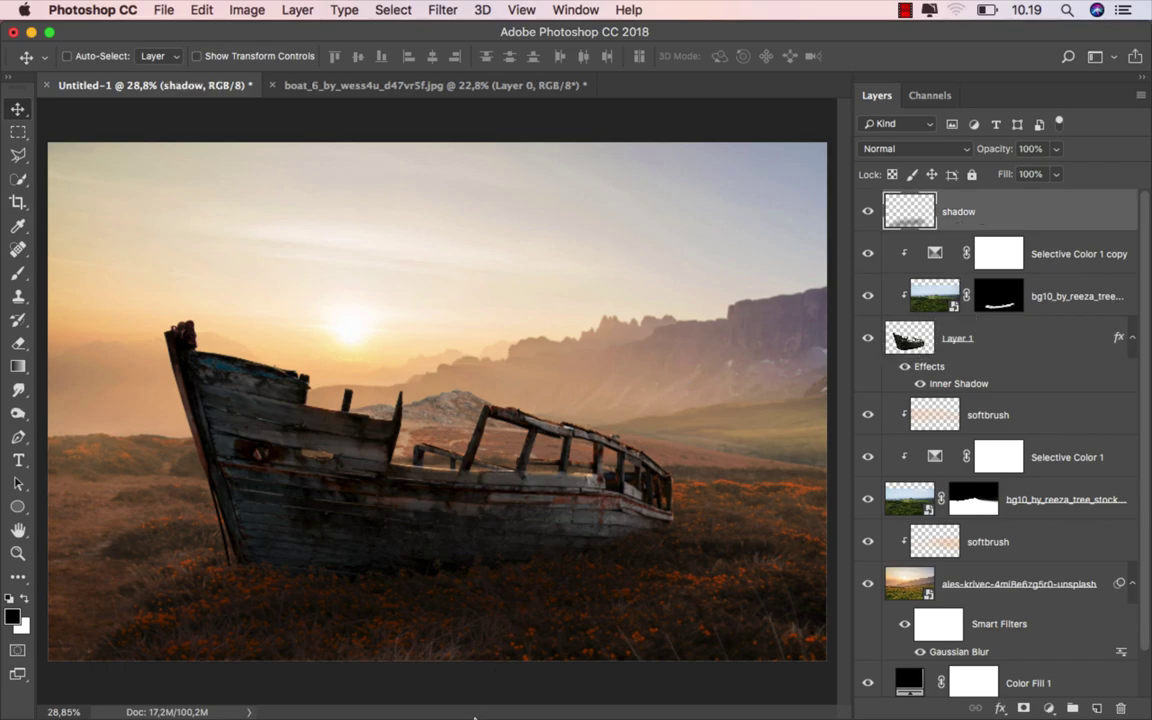
pyautogui.moveTo(474, 716)
pyautogui.click(461, 688)
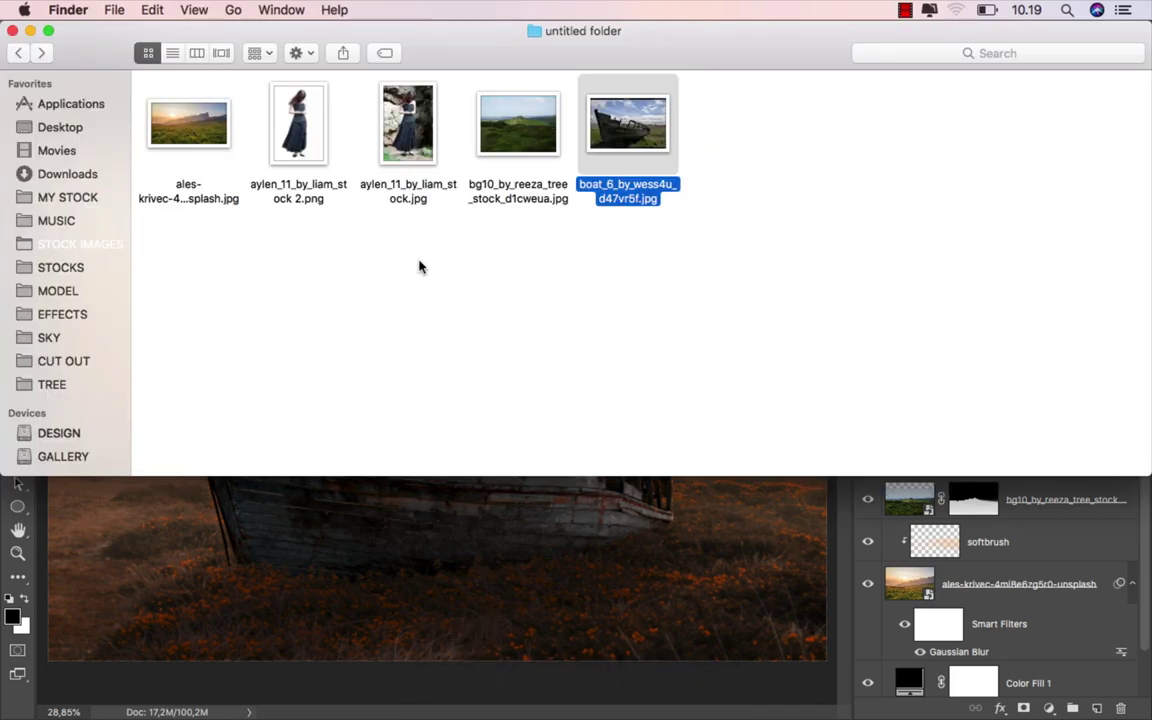
pyautogui.moveTo(316, 152); pyautogui.dragTo(547, 372)
pyautogui.press('super+Tab')
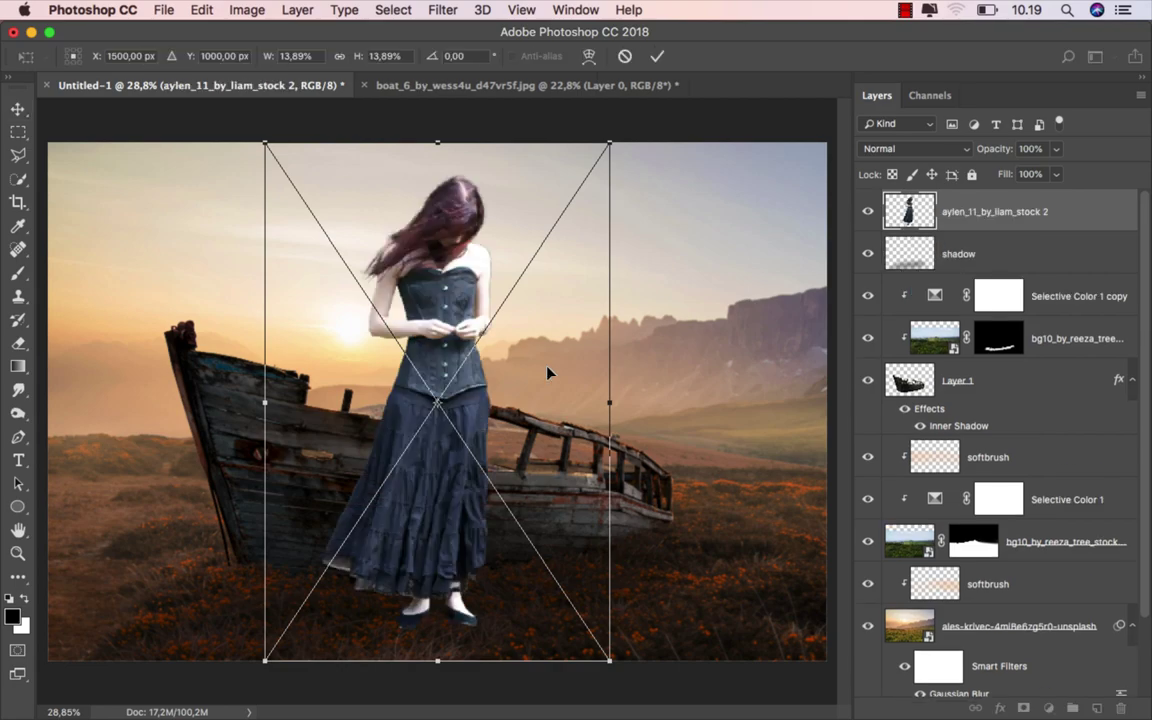
pyautogui.rightClick(547, 369)
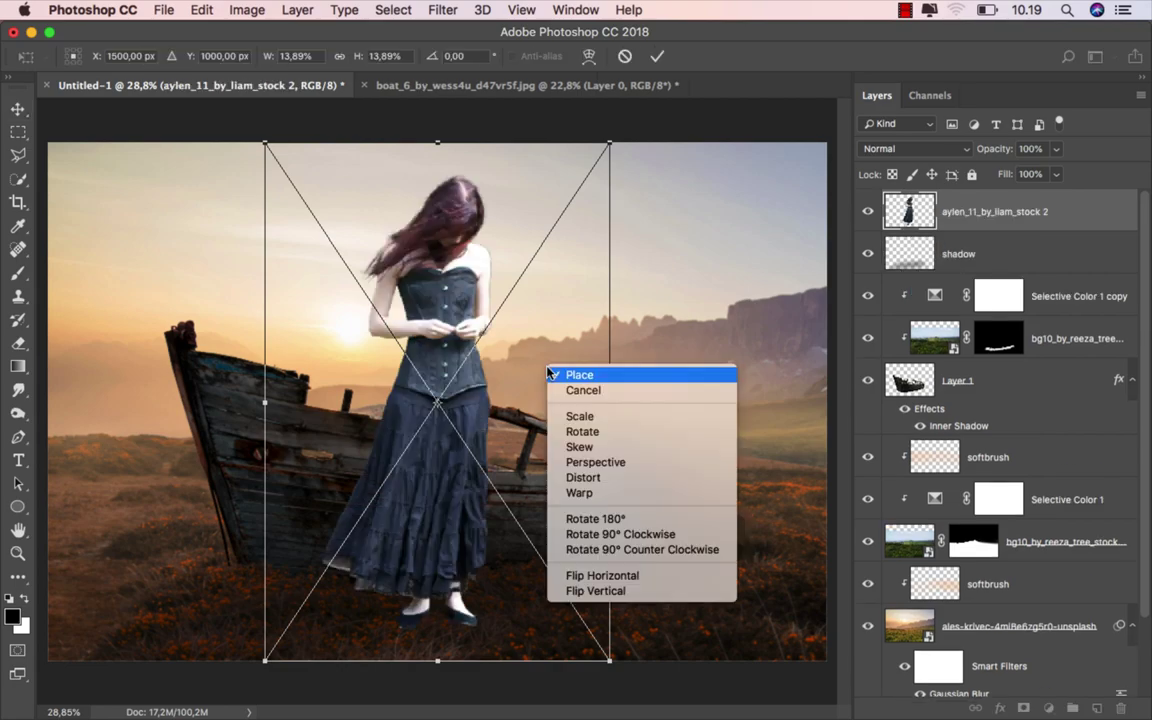
pyautogui.click(603, 576)
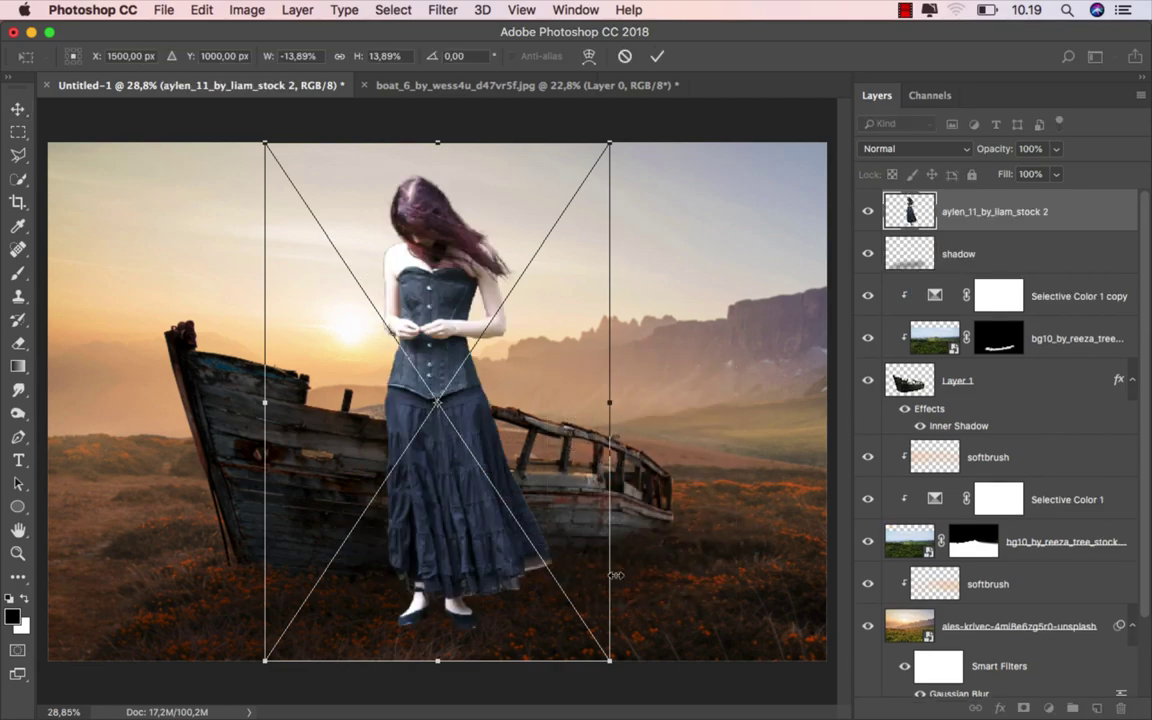
pyautogui.click(657, 56)
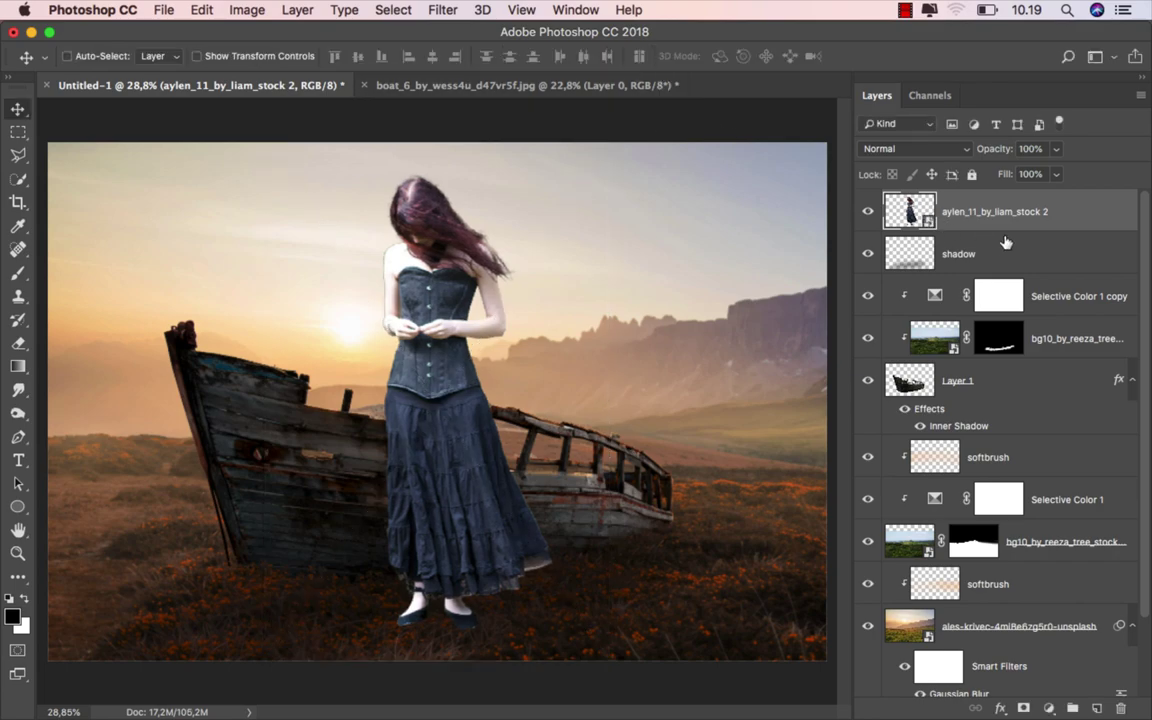
# Move the woman's layer directly below Layer 1 and scale her to about 5.8%, standing inside the rear half of the boat.
pyautogui.moveTo(1014, 219); pyautogui.dragTo(992, 435)
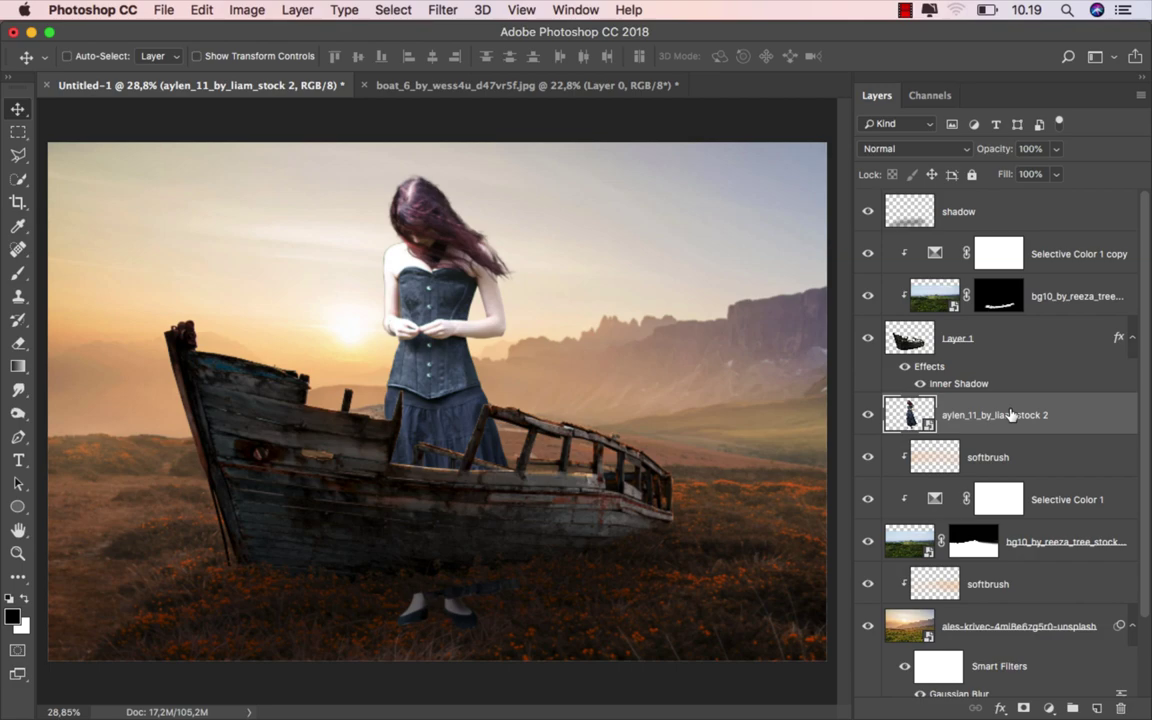
pyautogui.press('super+t')
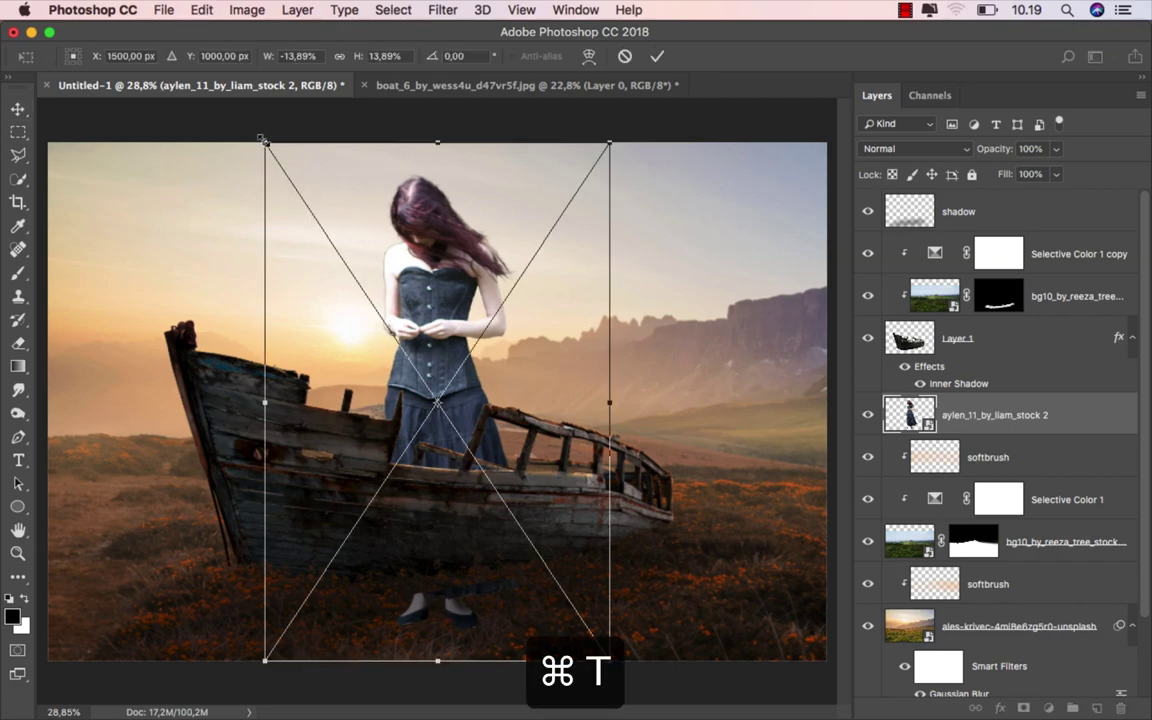
pyautogui.moveTo(260, 139); pyautogui.dragTo(357, 266)
pyautogui.moveTo(420, 305); pyautogui.dragTo(540, 345)
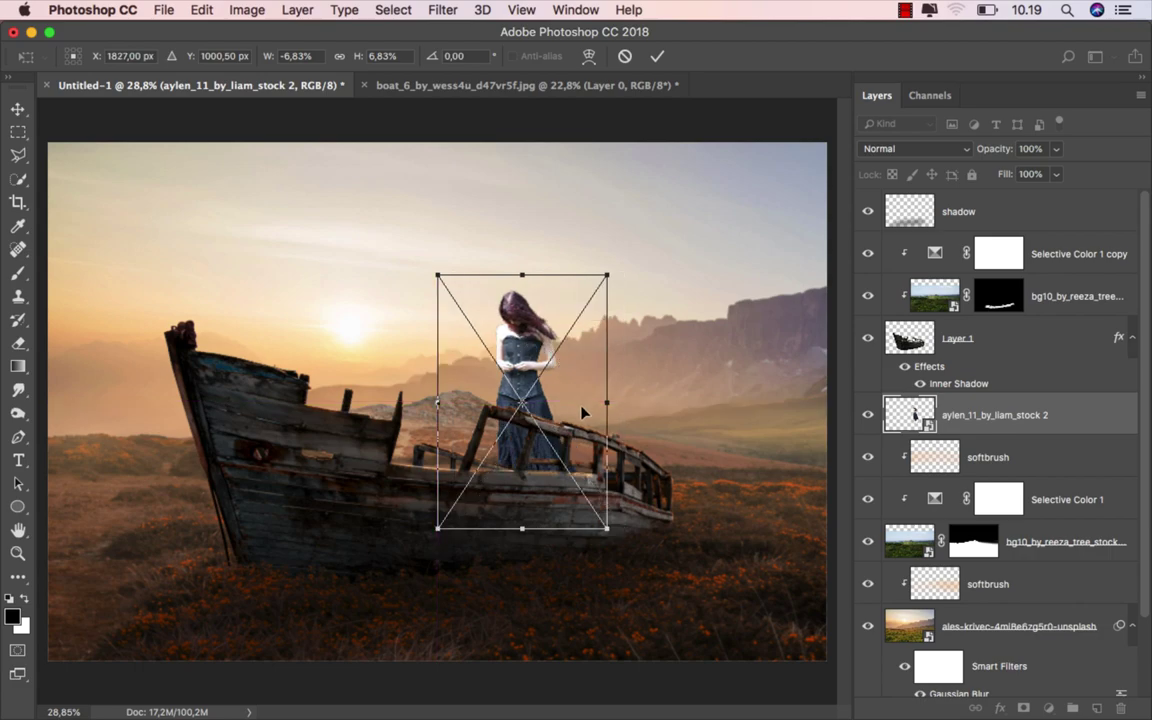
pyautogui.scroll(3, 583, 411)
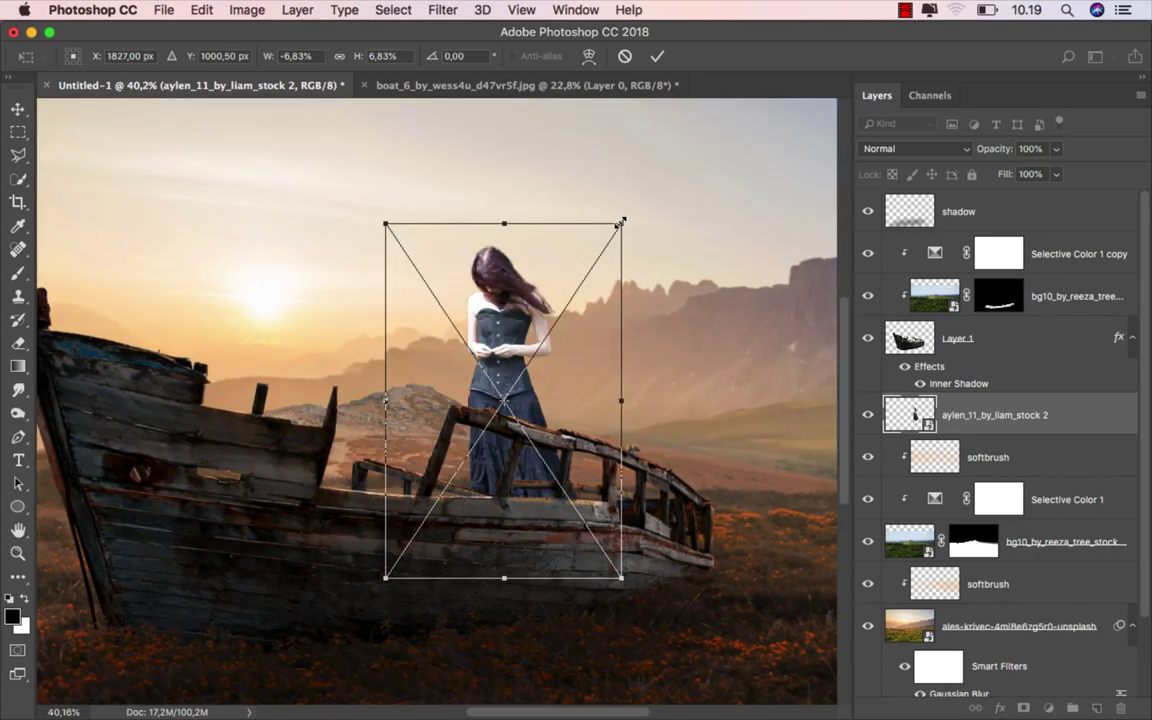
pyautogui.moveTo(620, 222); pyautogui.dragTo(593, 278)
pyautogui.moveTo(513, 376); pyautogui.dragTo(513, 374)
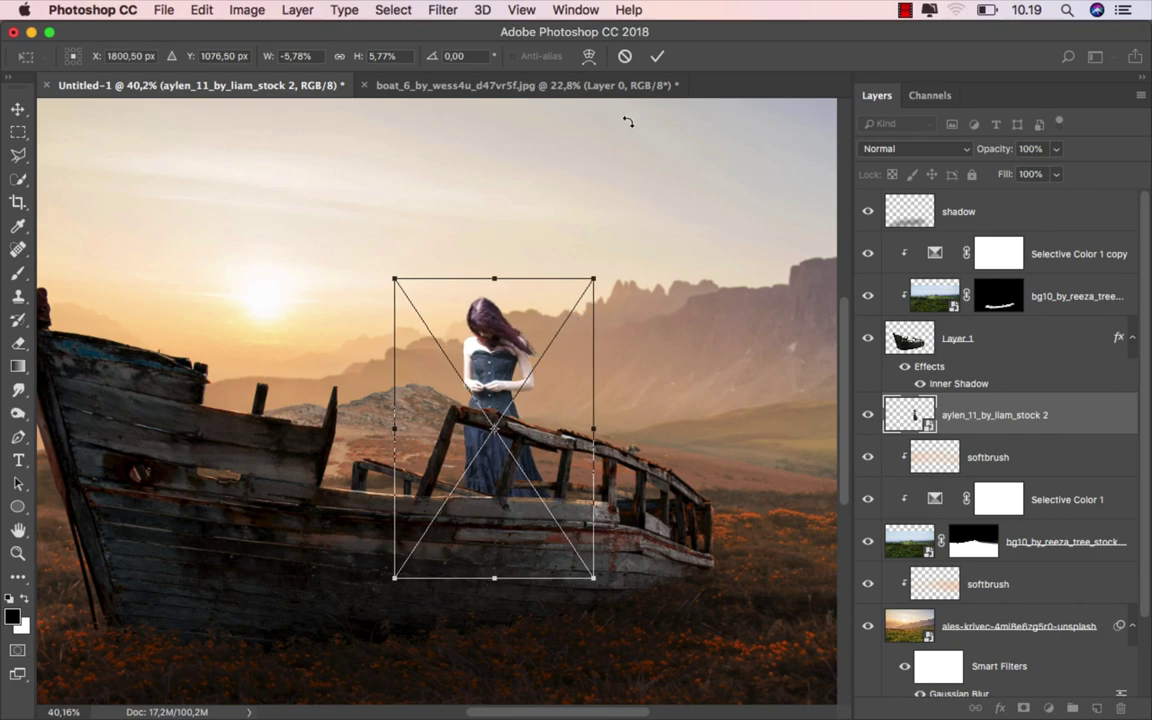
pyautogui.press('Return')
# Nudge the woman slightly sideways behind the boat's broken railing.
pyautogui.scroll(-5, 581, 312)
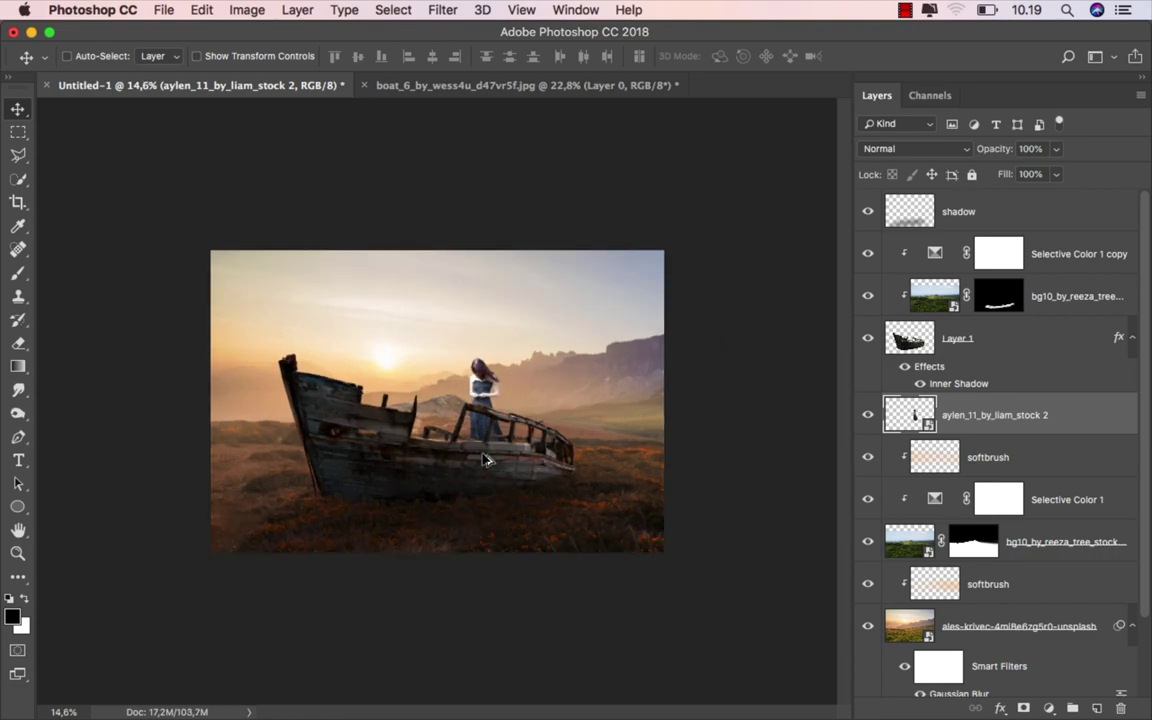
pyautogui.scroll(6, 483, 460)
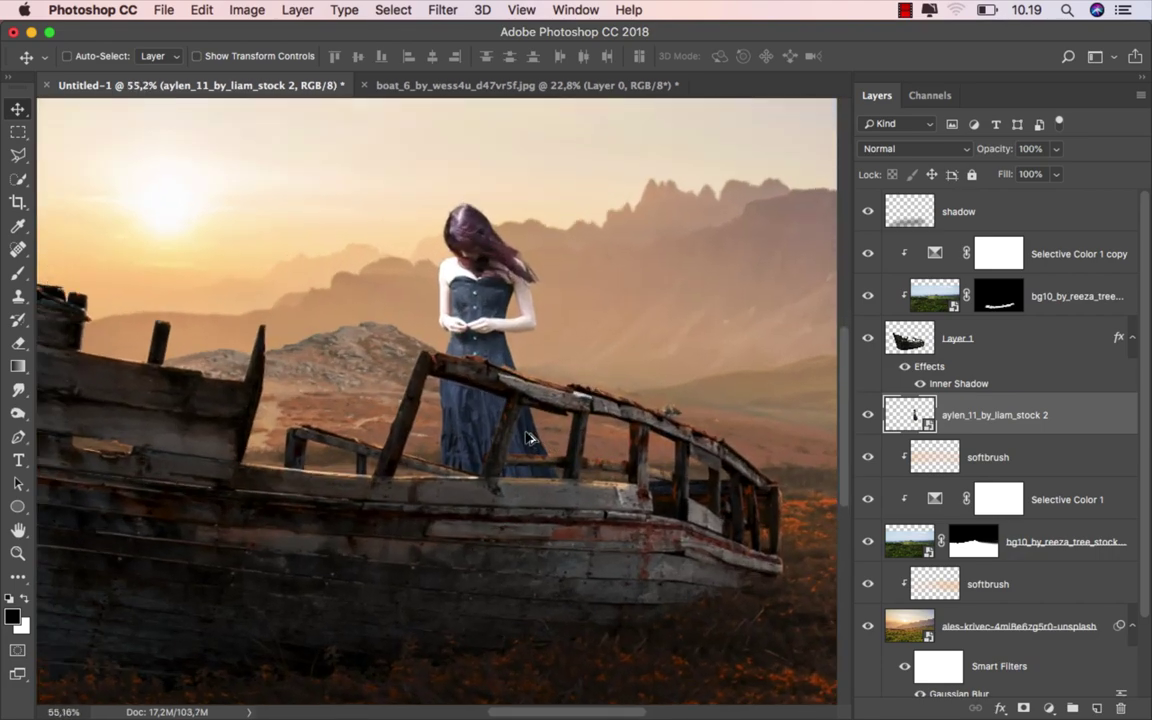
pyautogui.moveTo(529, 438); pyautogui.dragTo(546, 450)
pyautogui.scroll(1, 546, 450)
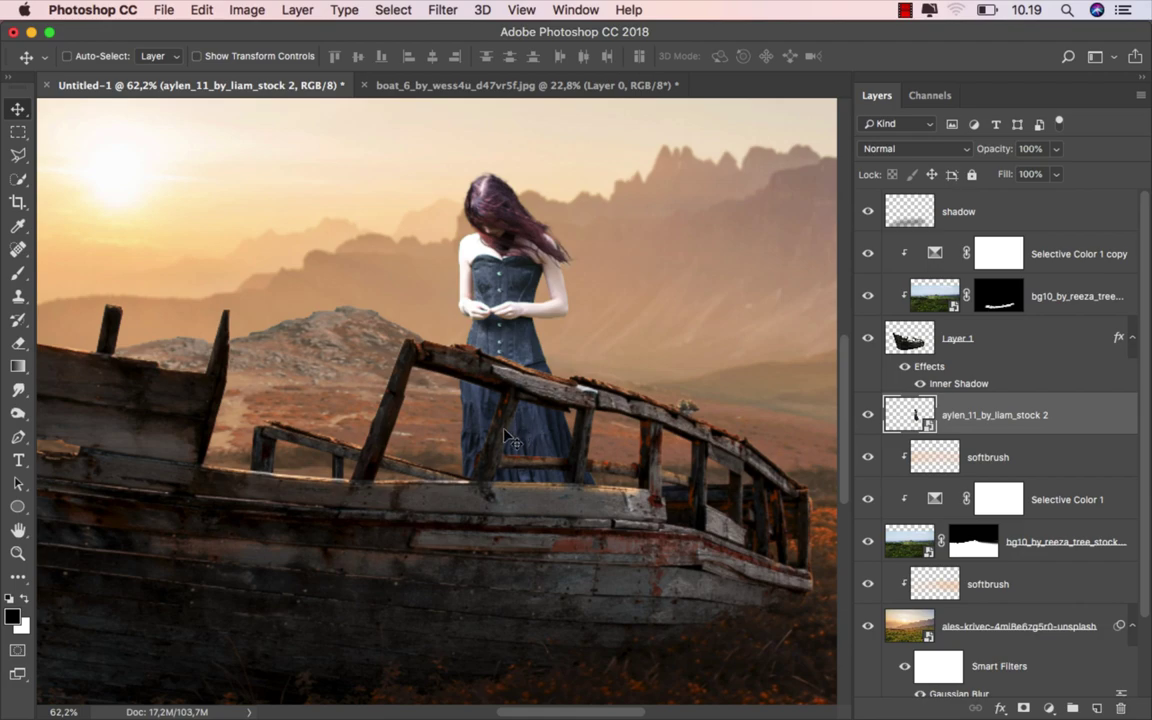
pyautogui.moveTo(507, 437); pyautogui.dragTo(502, 438)
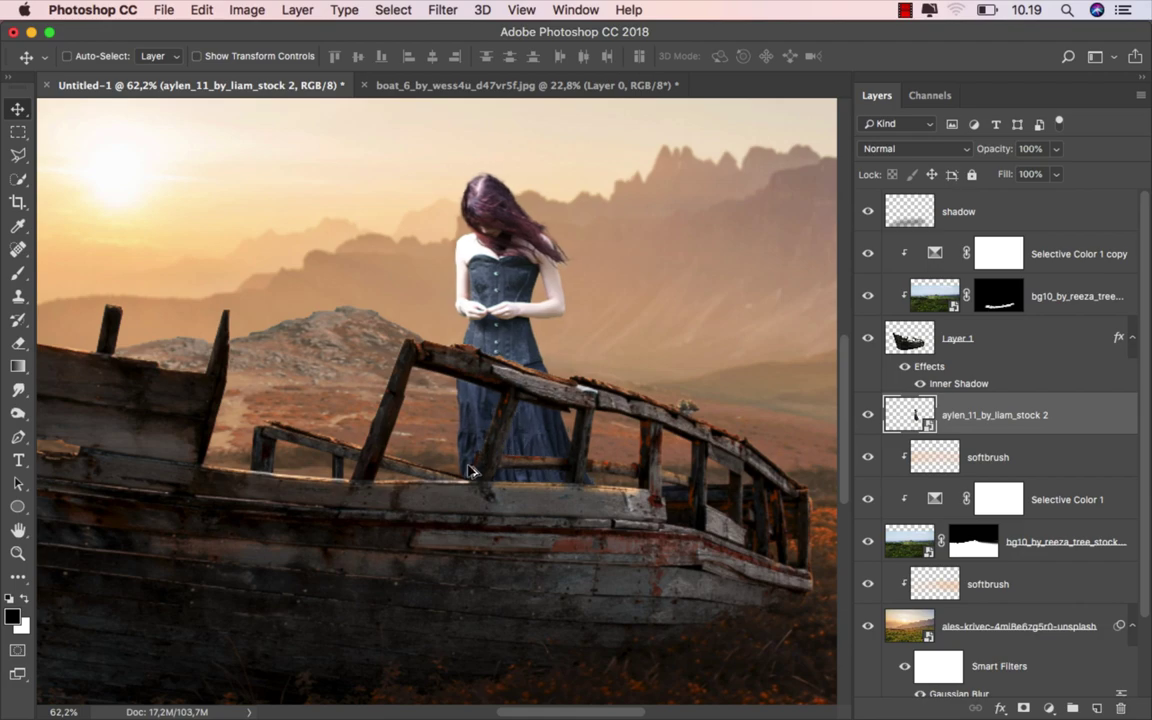
# Add a layer mask to the boat's Layer 1.
pyautogui.scroll(5, 472, 471)
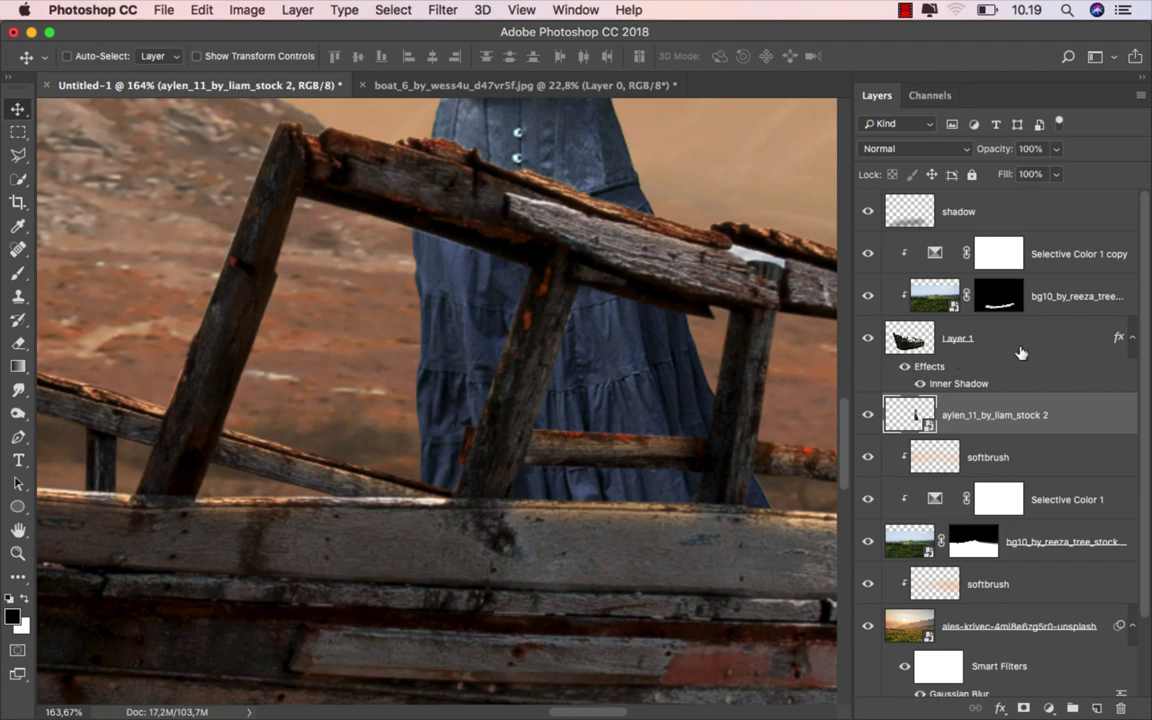
pyautogui.click(1020, 352)
pyautogui.click(1020, 708)
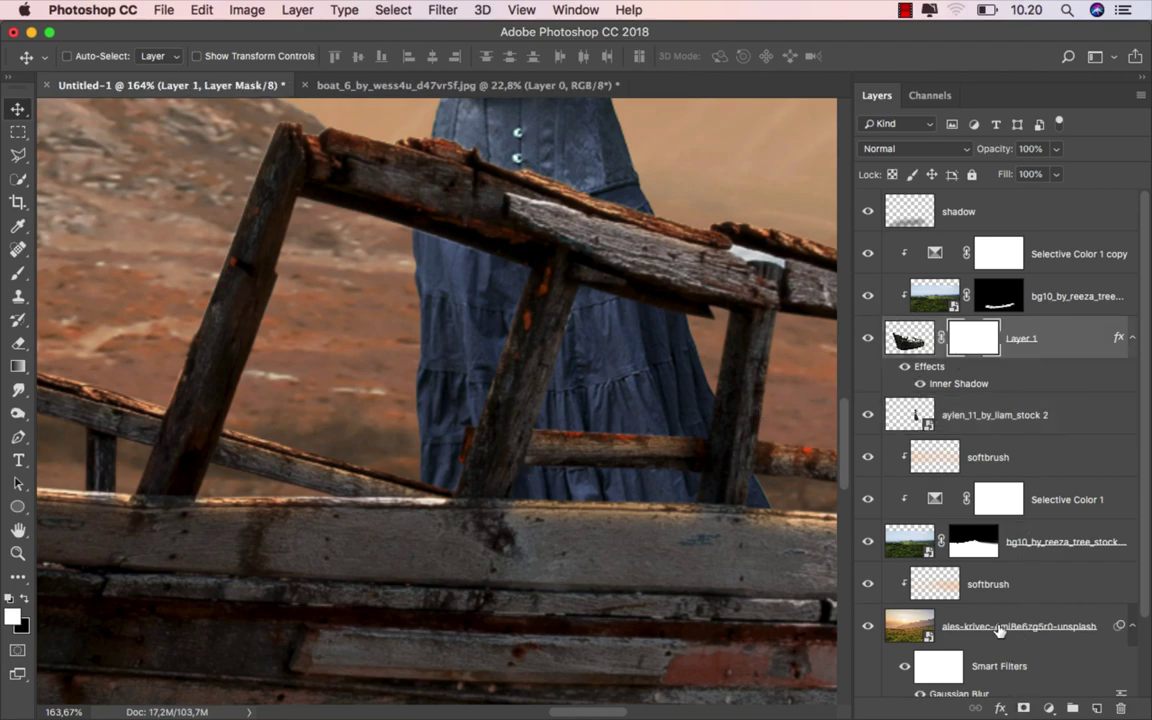
# Set up the hard round brush from the Basic folder at 30 px, 100% hardness and 100% opacity.
pyautogui.click(18, 272)
pyautogui.click(90, 273)
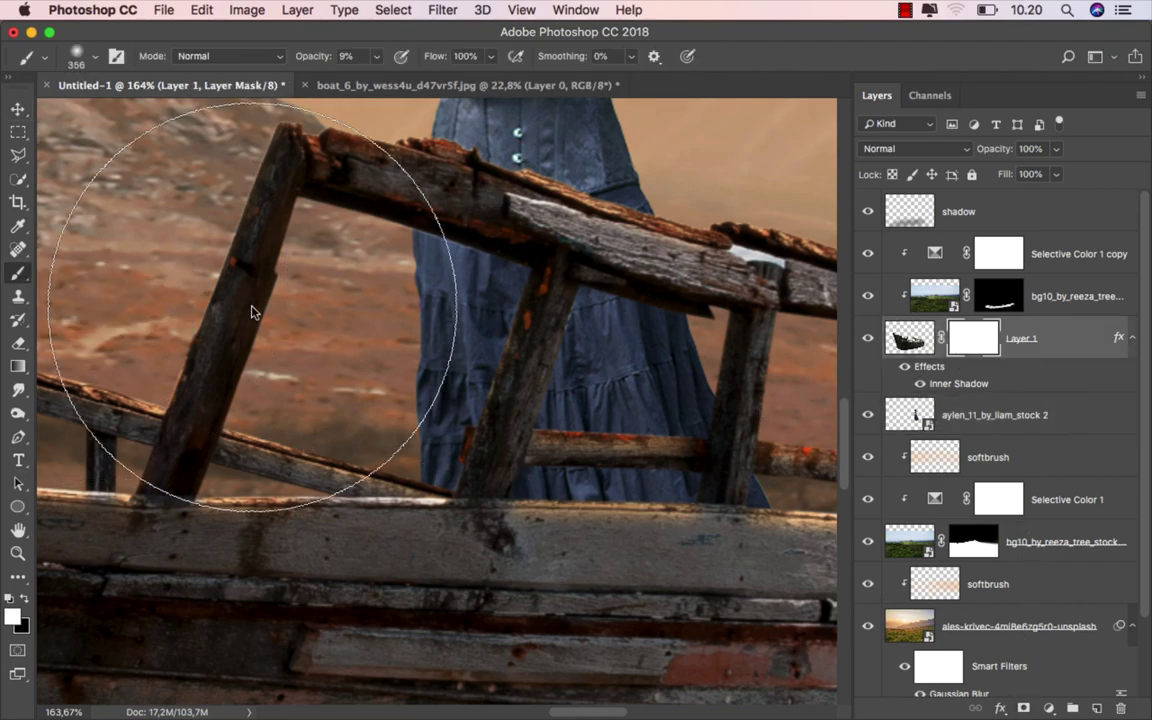
pyautogui.rightClick(254, 309)
pyautogui.click(373, 507)
pyautogui.click(366, 354)
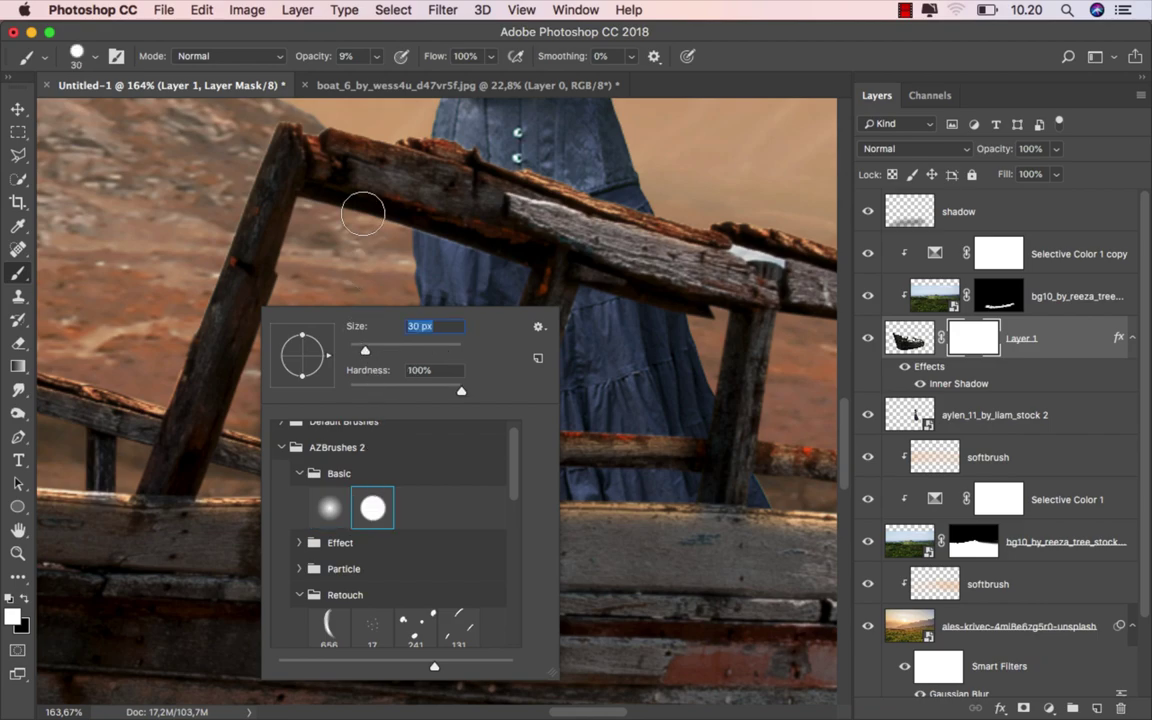
pyautogui.click(376, 56)
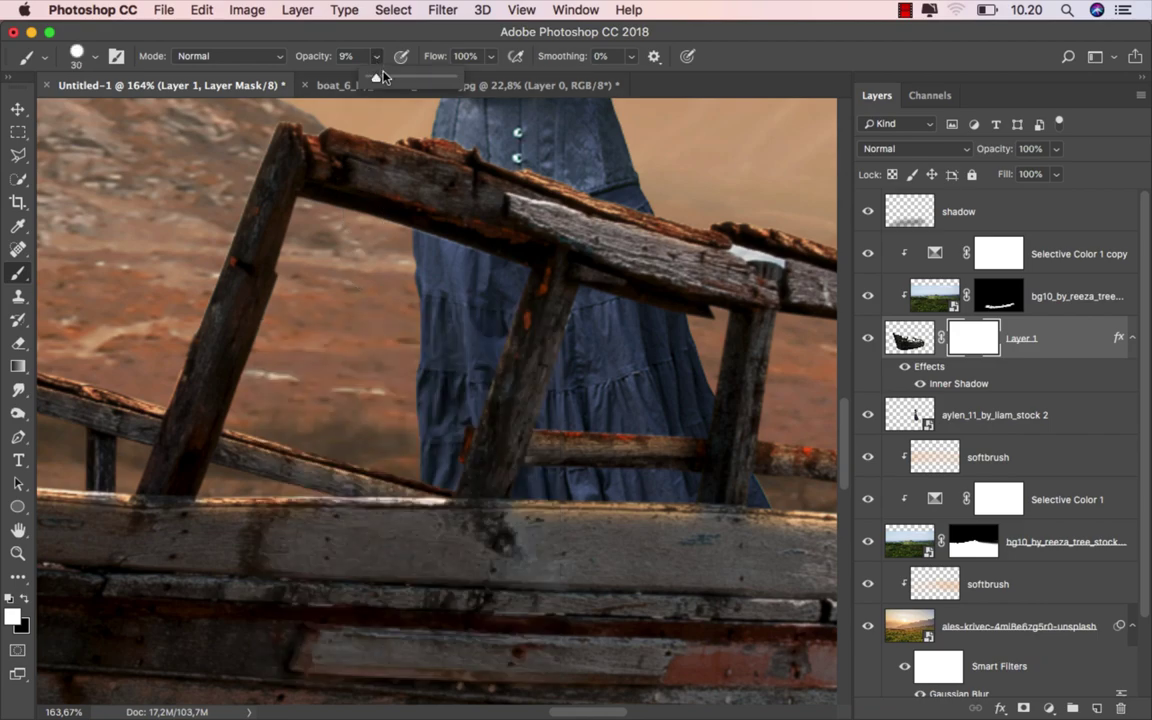
pyautogui.click(460, 35)
# Paint black on Layer 1's mask with the brush at about 9 px to hide the rail end crossing the woman's skirt.
pyautogui.moveTo(475, 493); pyautogui.dragTo(487, 490)
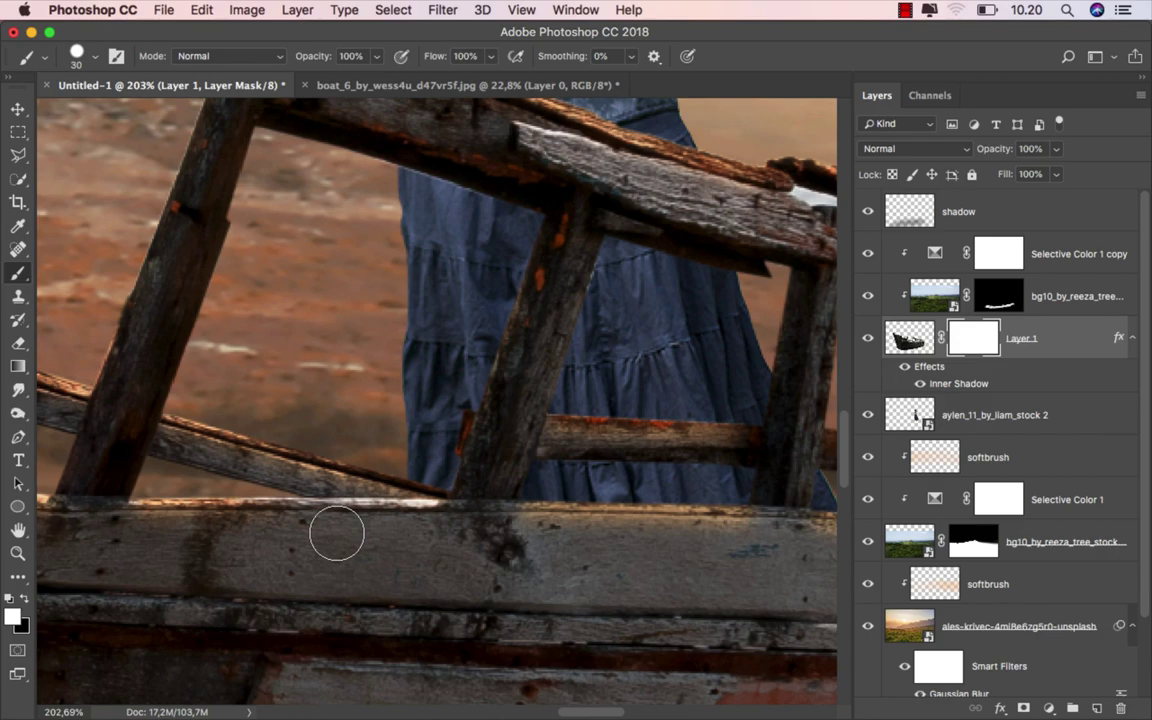
pyautogui.click(17, 598)
pyautogui.moveTo(432, 442); pyautogui.dragTo(414, 444)
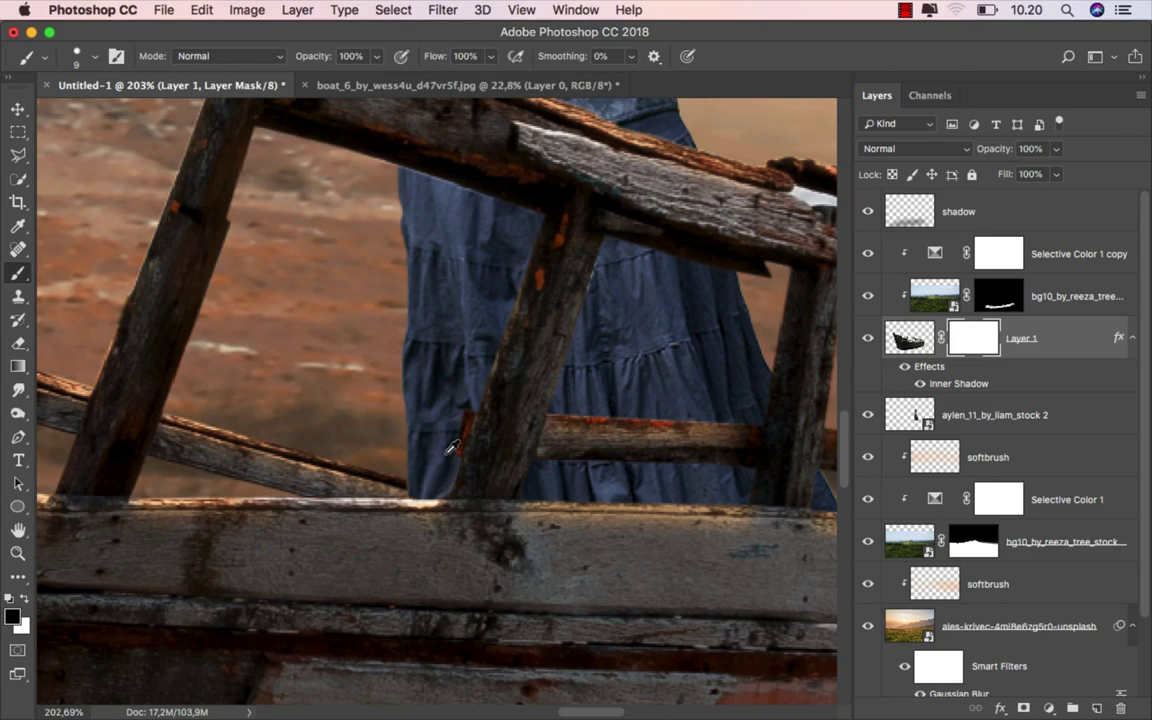
pyautogui.scroll(-5, 452, 447)
pyautogui.press('super+0')
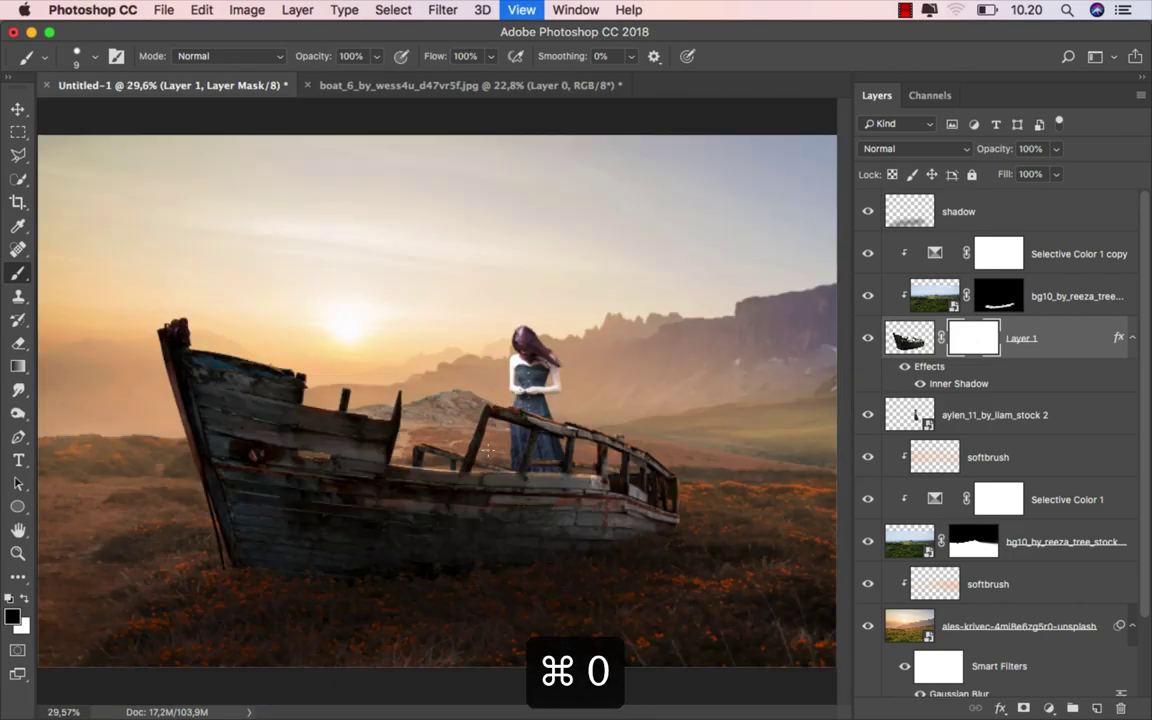
# Add a Color Balance adjustment clipped to the woman's layer, with the midtones' Cyan-Red value at +22.
pyautogui.click(985, 415)
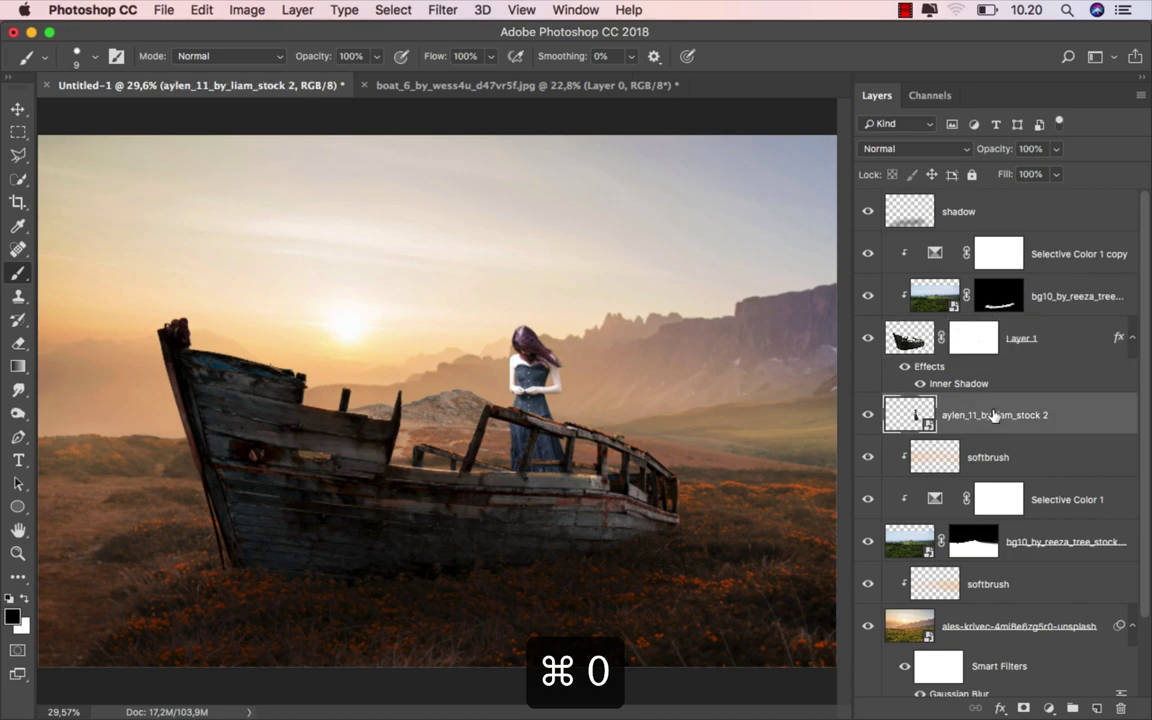
pyautogui.press('v')
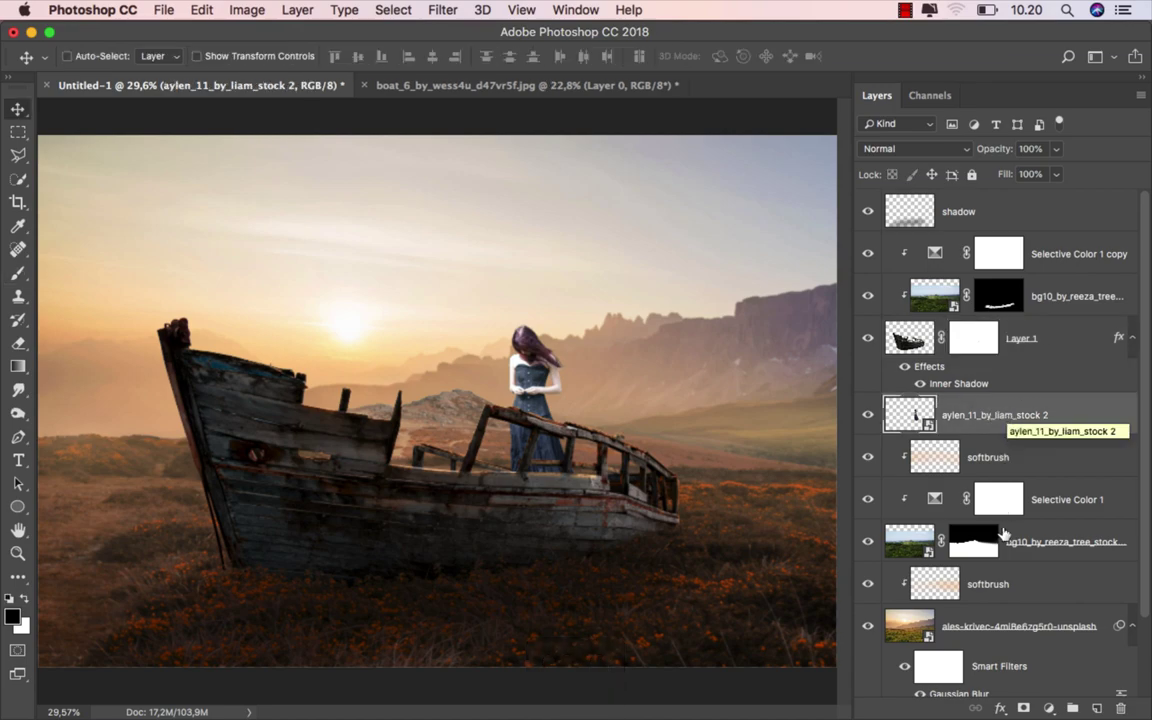
pyautogui.click(1048, 708)
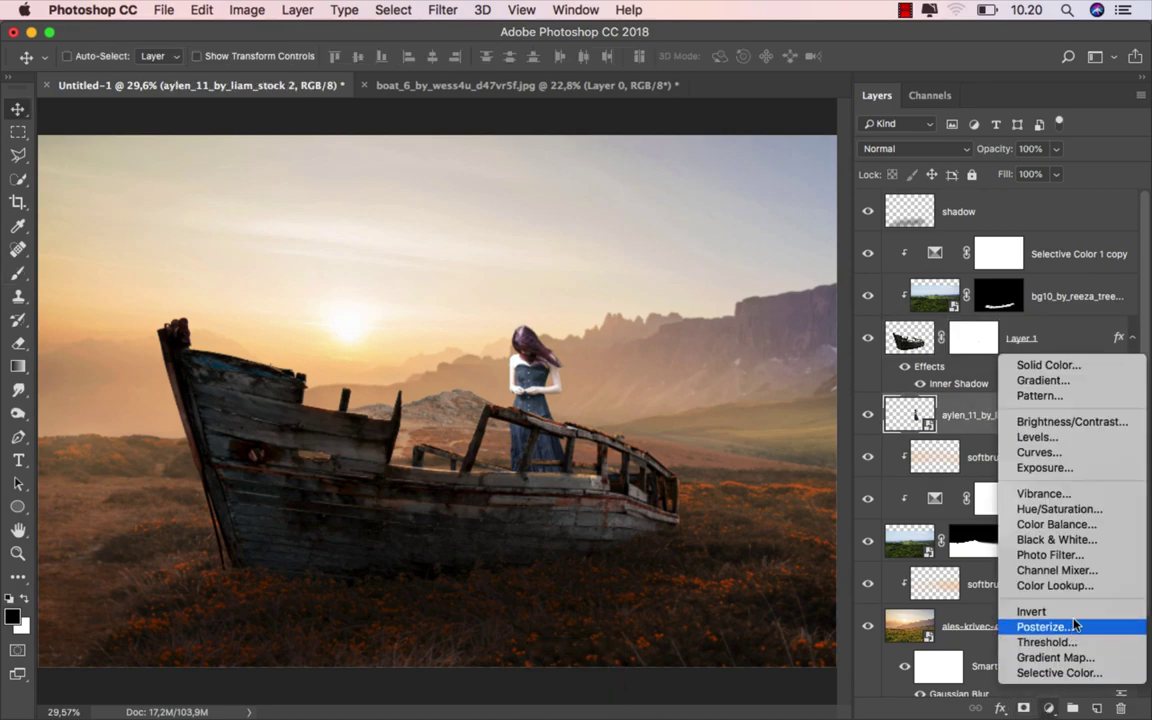
pyautogui.click(1056, 524)
pyautogui.scroll(5, 610, 398)
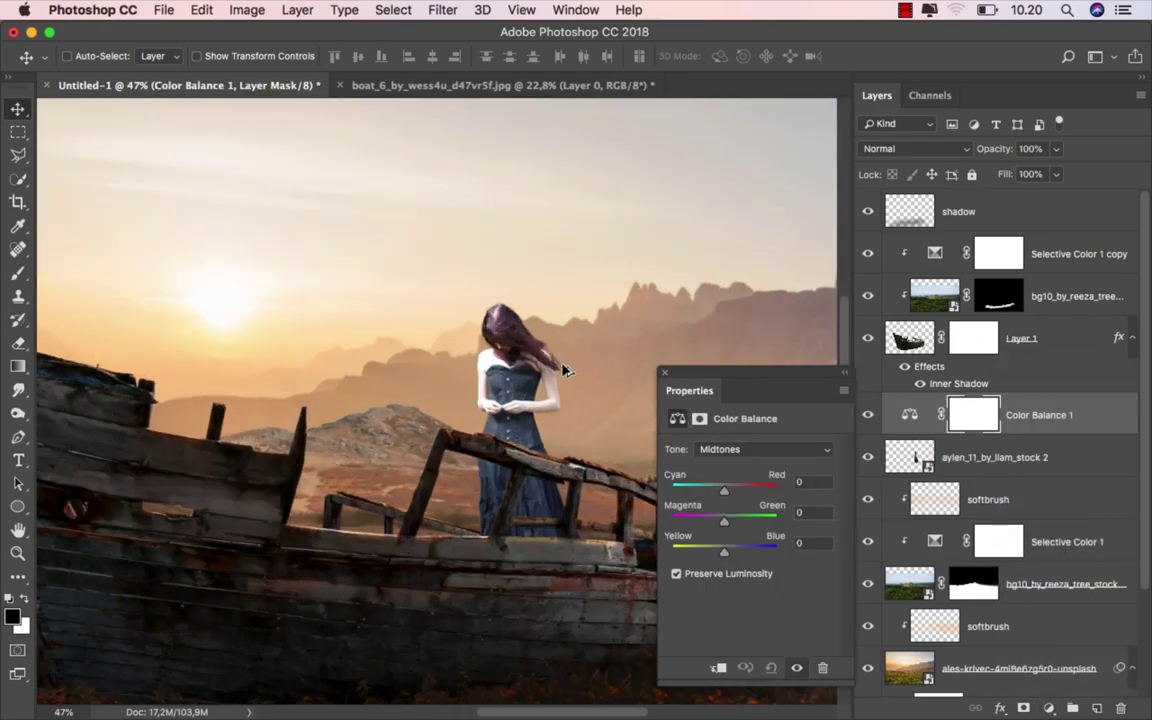
pyautogui.click(775, 450)
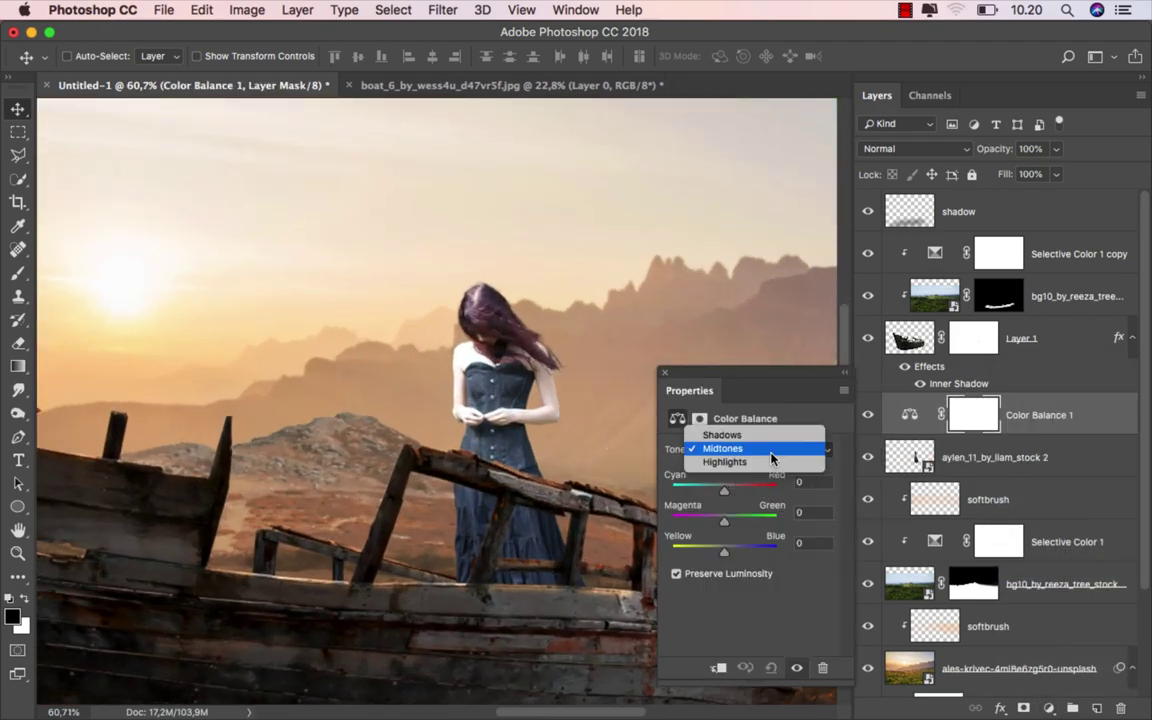
pyautogui.click(771, 452)
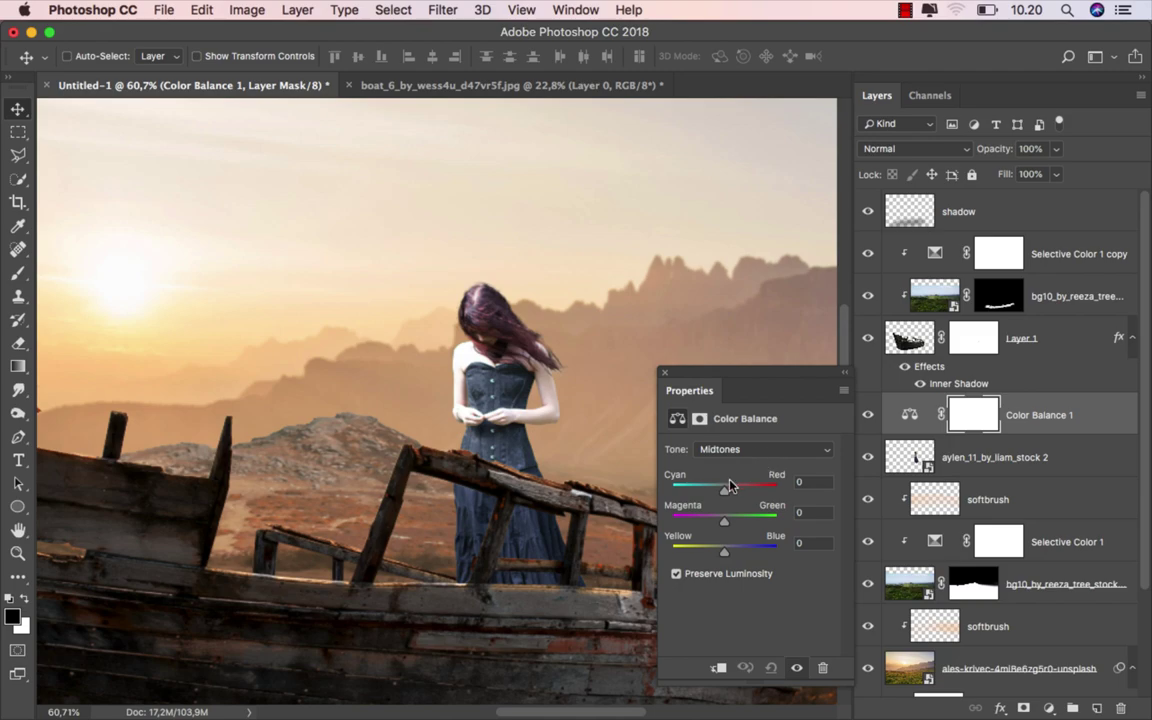
pyautogui.moveTo(730, 485); pyautogui.dragTo(735, 494)
pyautogui.click(718, 668)
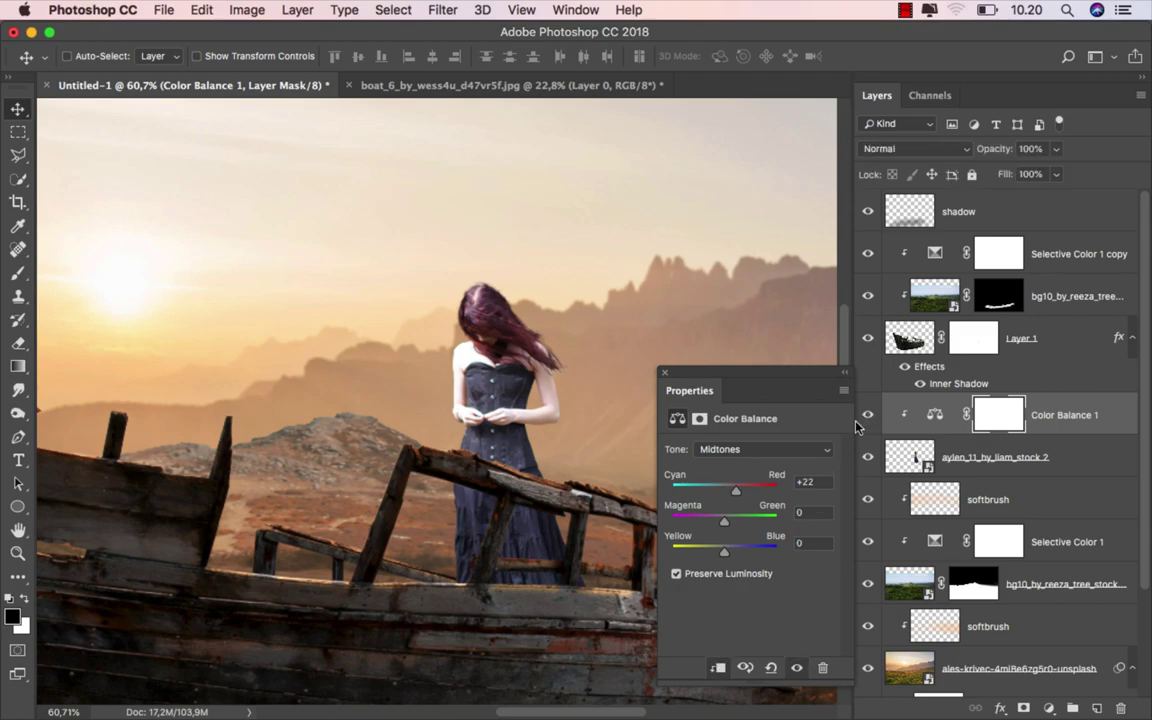
# Shift the midtones of the woman's Color Balance adjustment slightly toward yellow.
pyautogui.click(727, 522)
pyautogui.moveTo(723, 556); pyautogui.dragTo(717, 556)
pyautogui.click(665, 373)
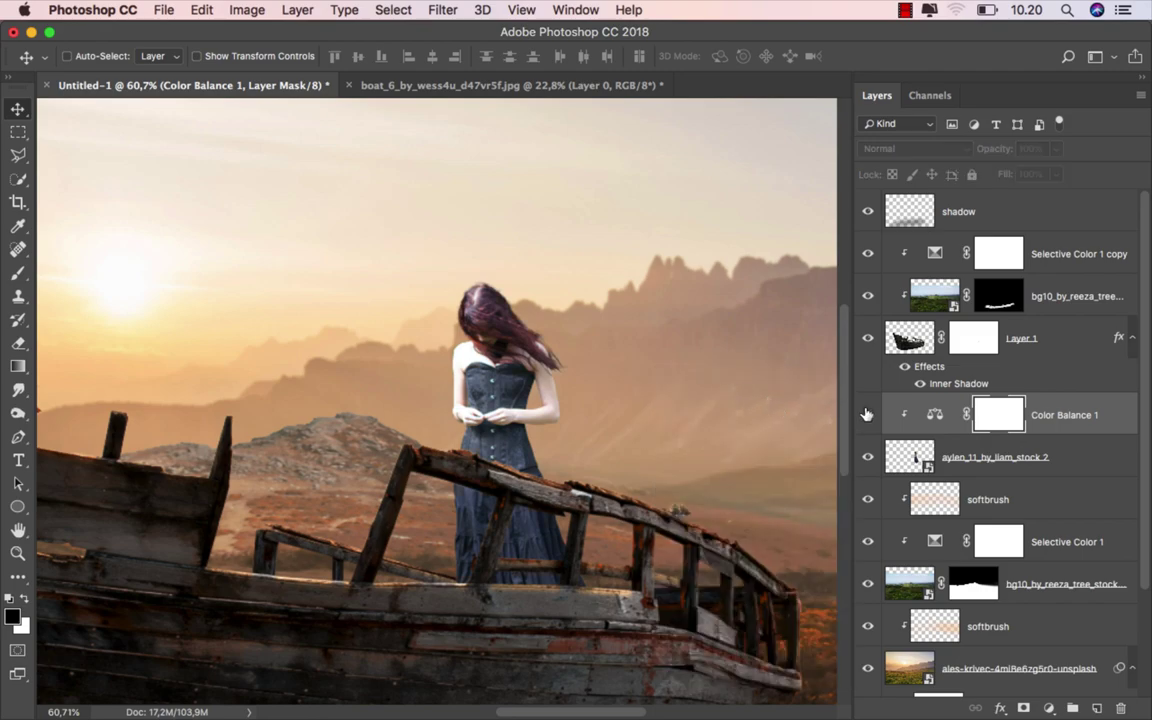
# Add a Curves adjustment above Color Balance 1 and clip it to the woman's layer.
pyautogui.click(1063, 414)
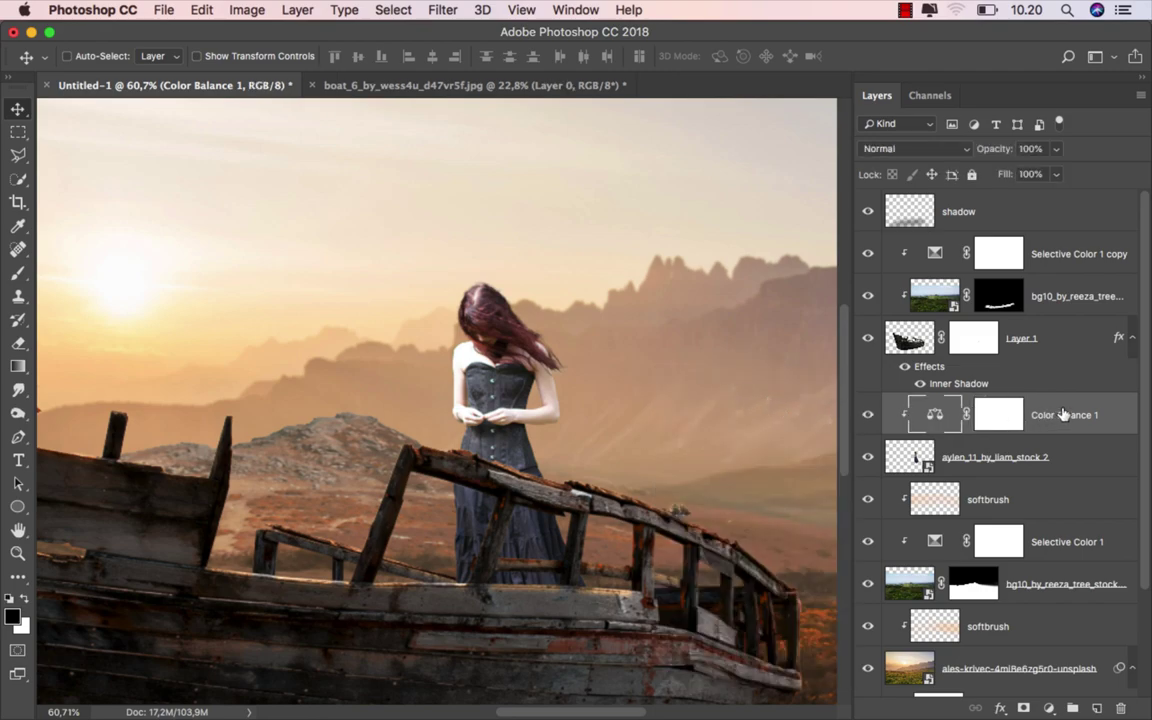
pyautogui.click(1047, 708)
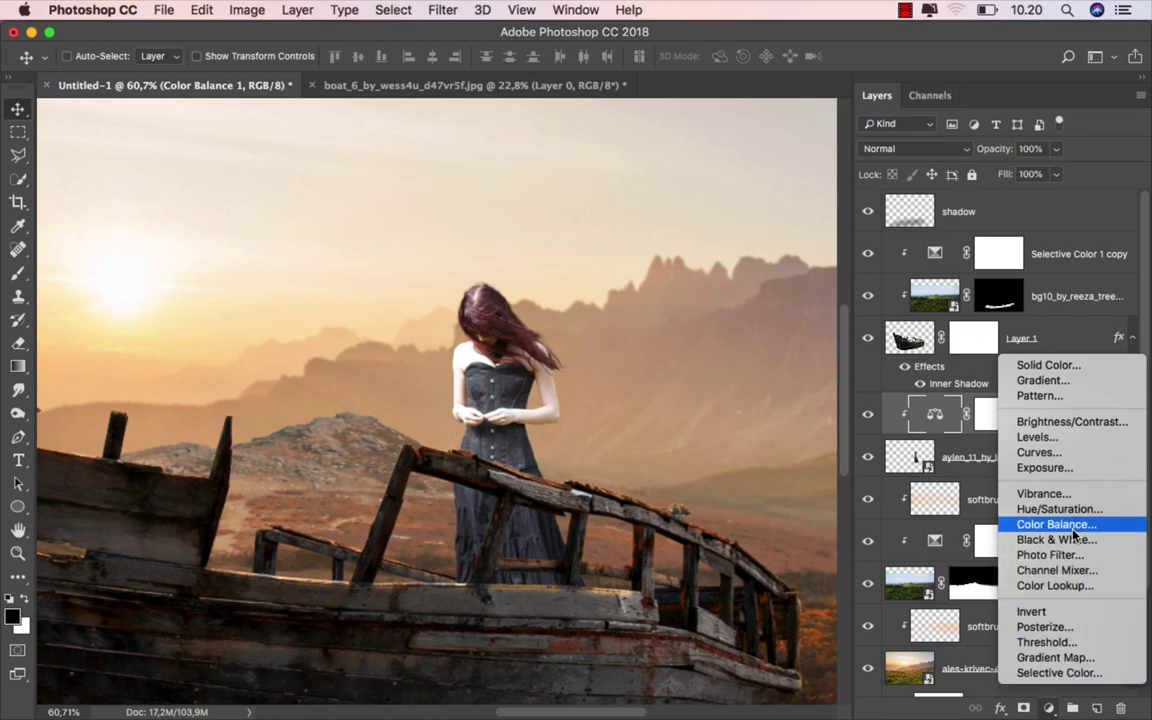
pyautogui.click(1080, 457)
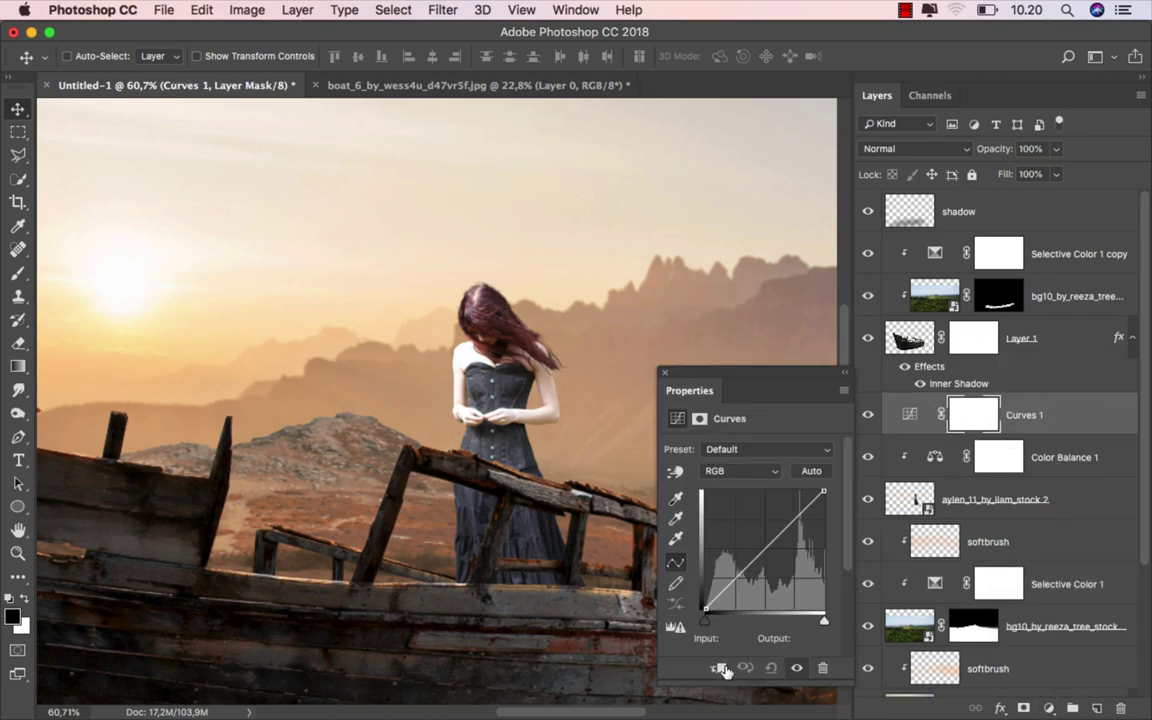
pyautogui.click(719, 668)
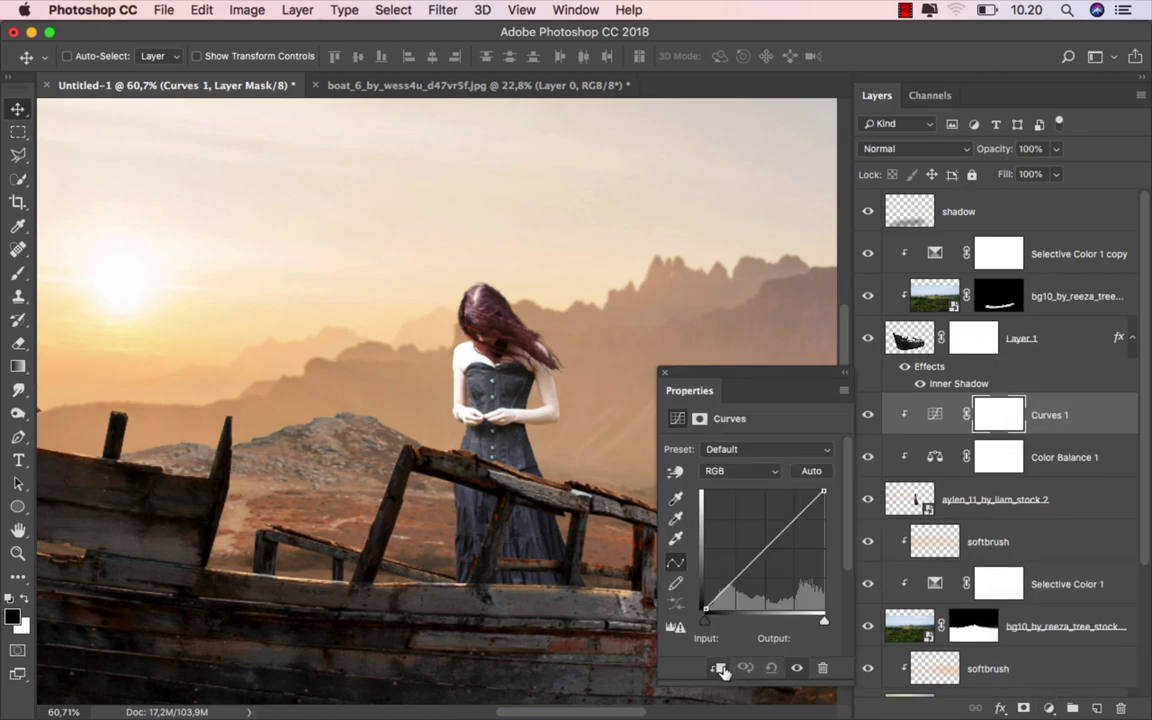
# Shape the woman's RGB curve with input 255 at output 224, 191 at 193 and 128 at 130, and compare it on and off.
pyautogui.click(794, 518)
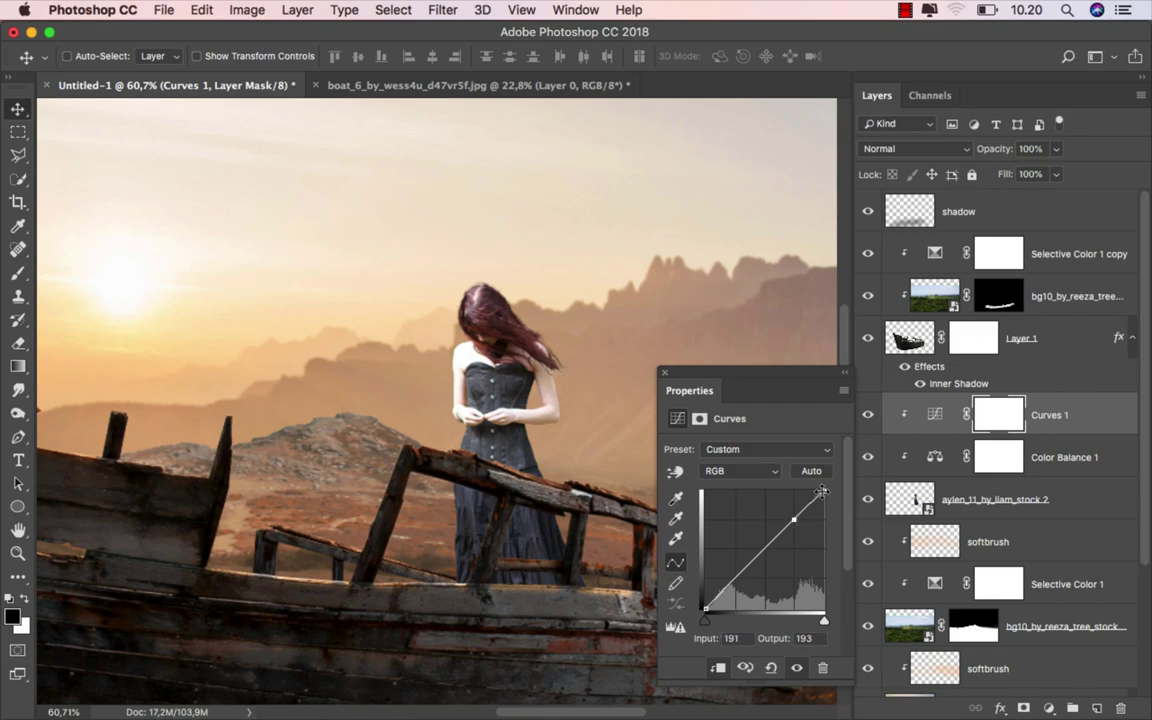
pyautogui.moveTo(824, 491); pyautogui.dragTo(831, 511)
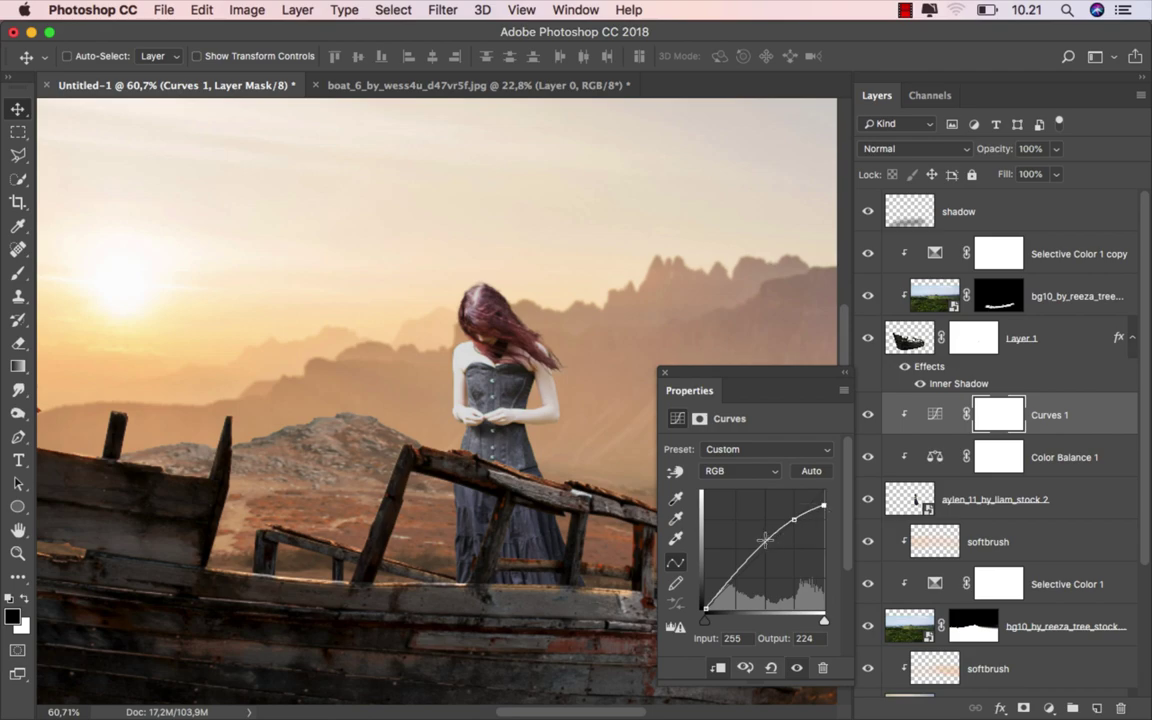
pyautogui.moveTo(765, 540); pyautogui.dragTo(766, 549)
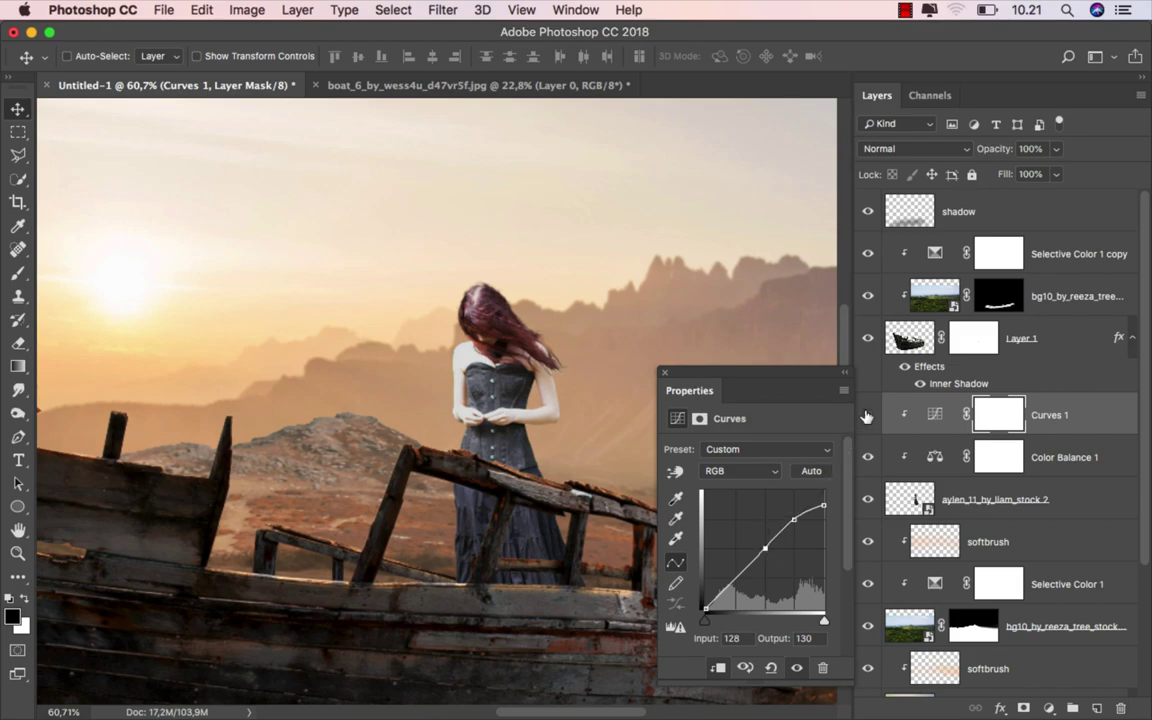
pyautogui.click(866, 416)
pyautogui.click(866, 416)
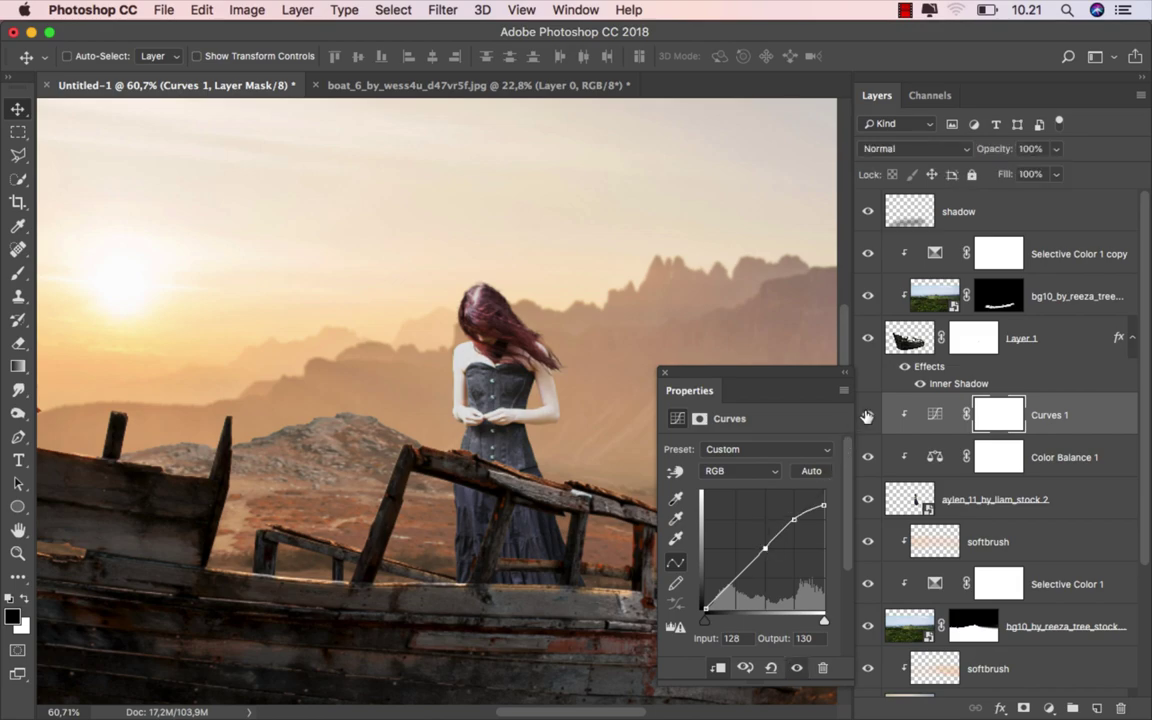
pyautogui.click(663, 374)
# Add a Brightness/Contrast adjustment above Curves 1, clipped to the woman's layer.
pyautogui.click(1048, 420)
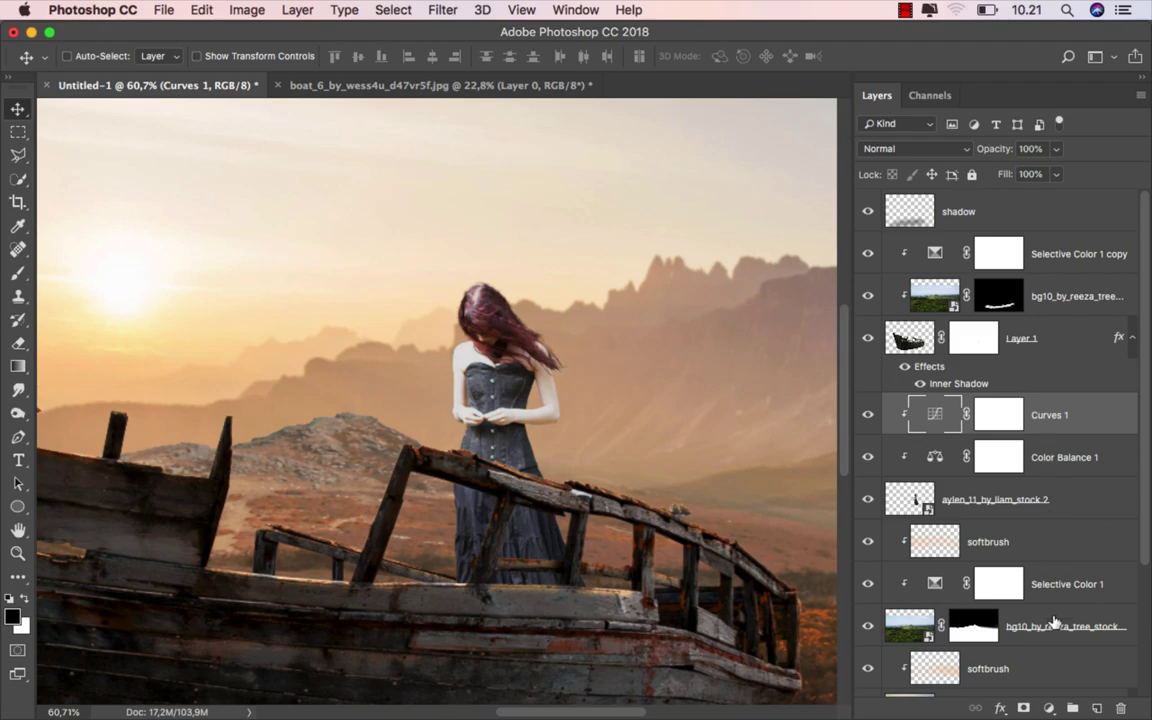
pyautogui.click(1049, 708)
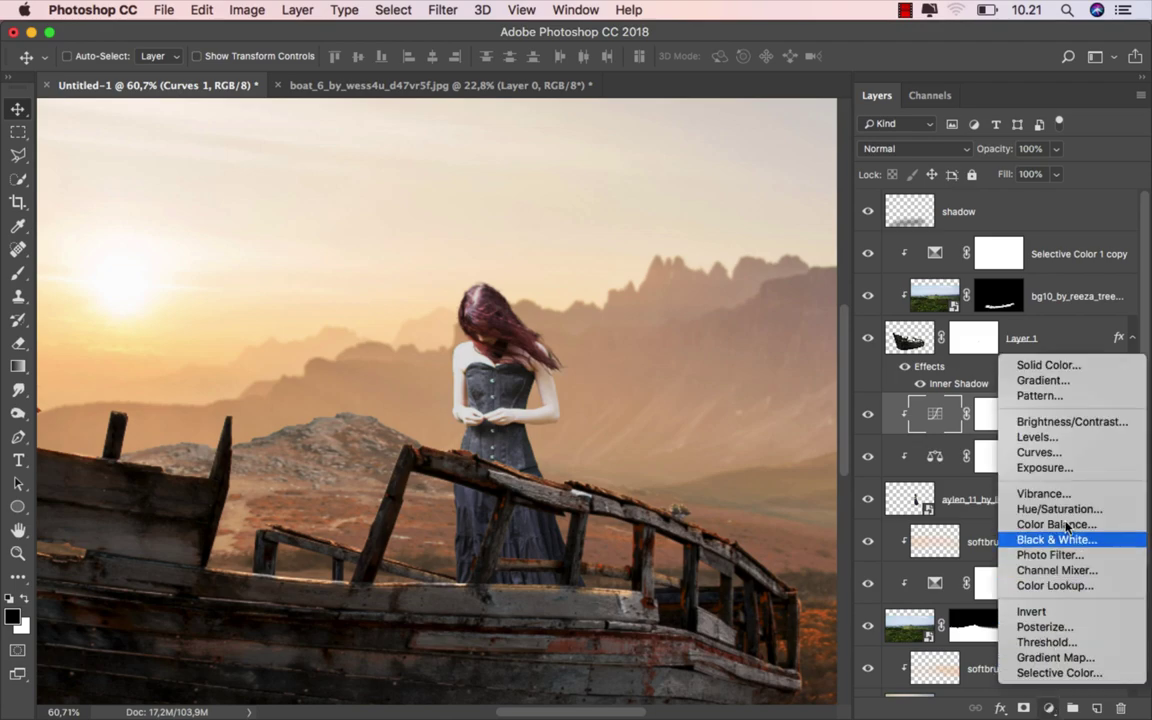
pyautogui.click(1070, 422)
pyautogui.click(717, 666)
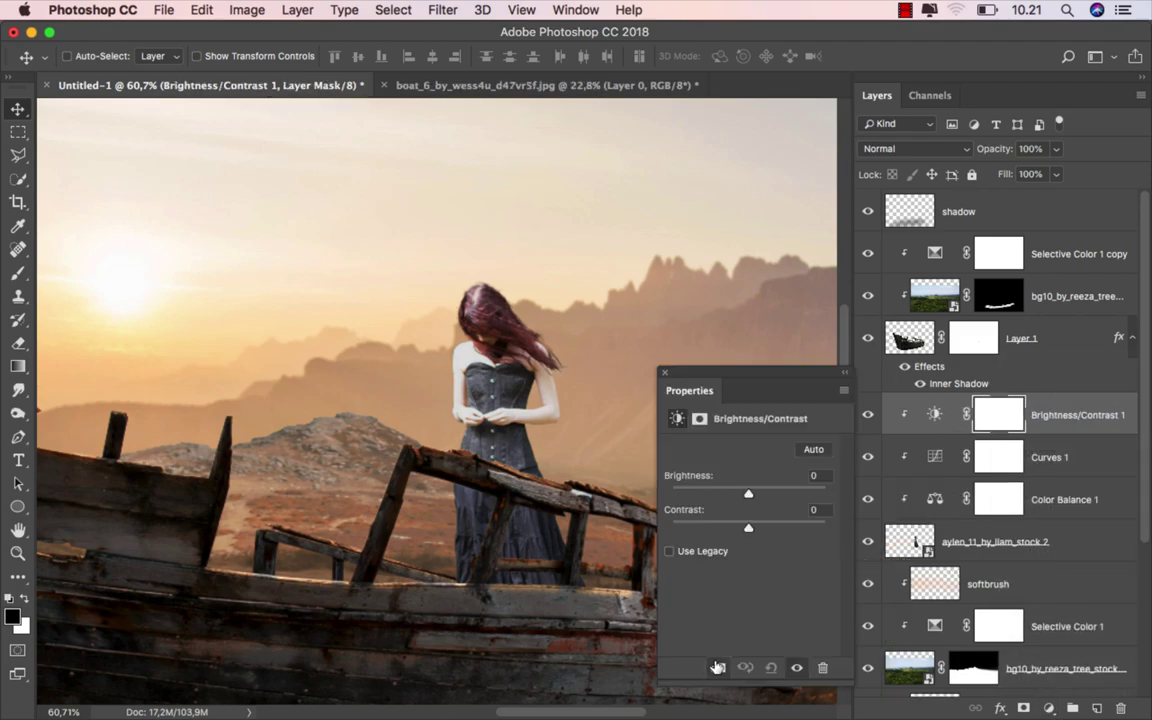
# Set the adjustment's Brightness to -82 and Contrast to 100, and invert its mask to black.
pyautogui.moveTo(749, 494); pyautogui.dragTo(705, 494)
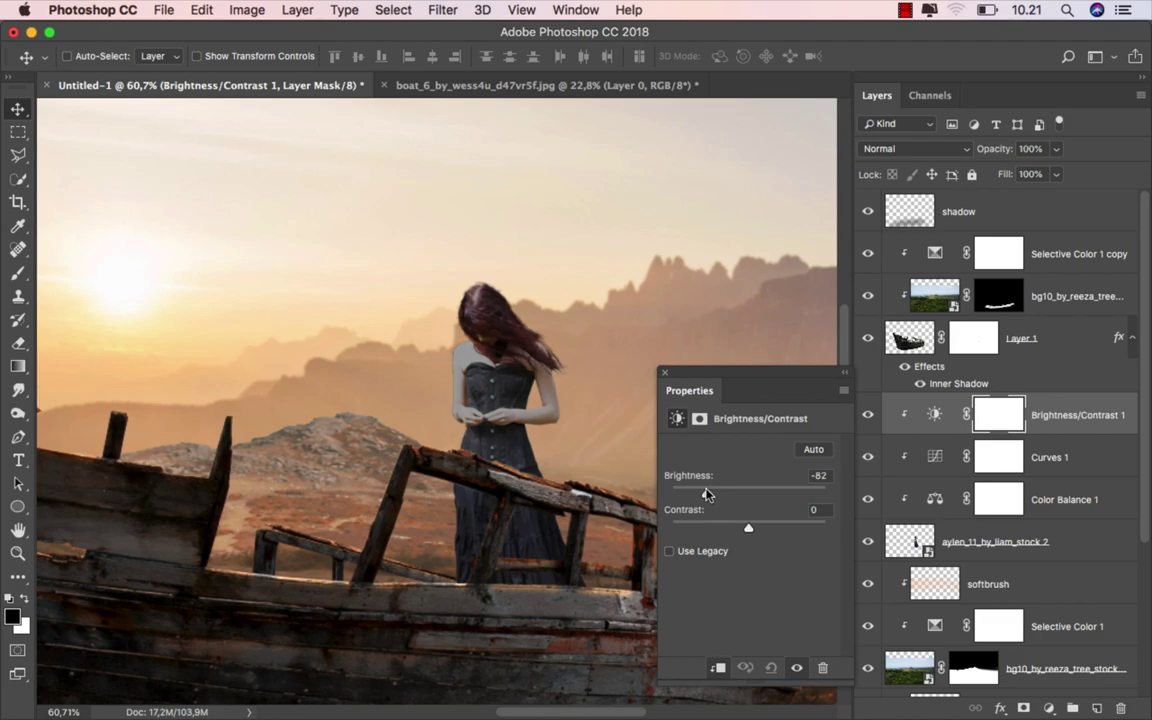
pyautogui.moveTo(750, 528); pyautogui.dragTo(857, 526)
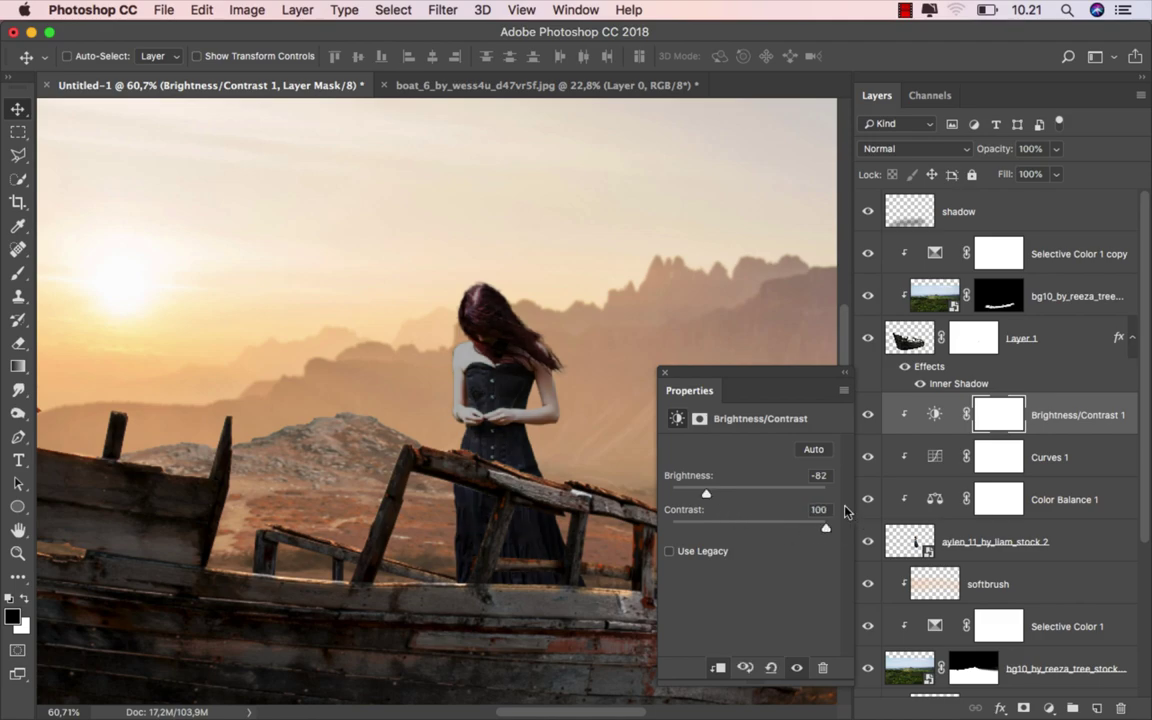
pyautogui.click(666, 376)
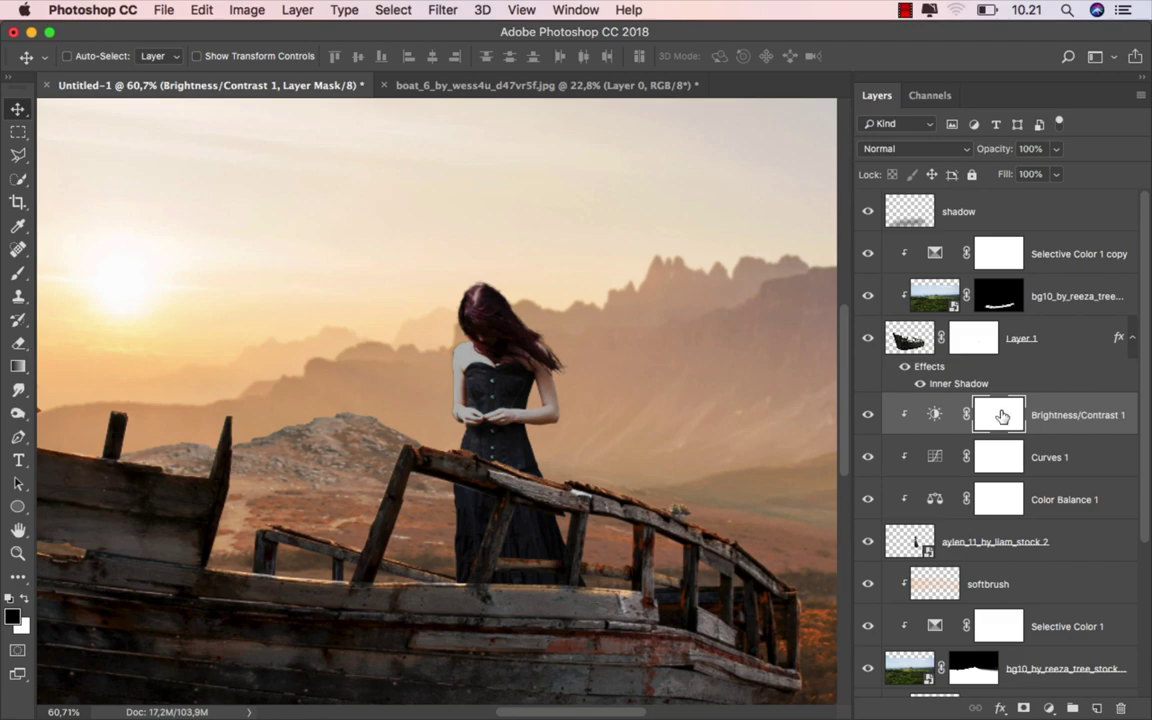
pyautogui.press('super+i')
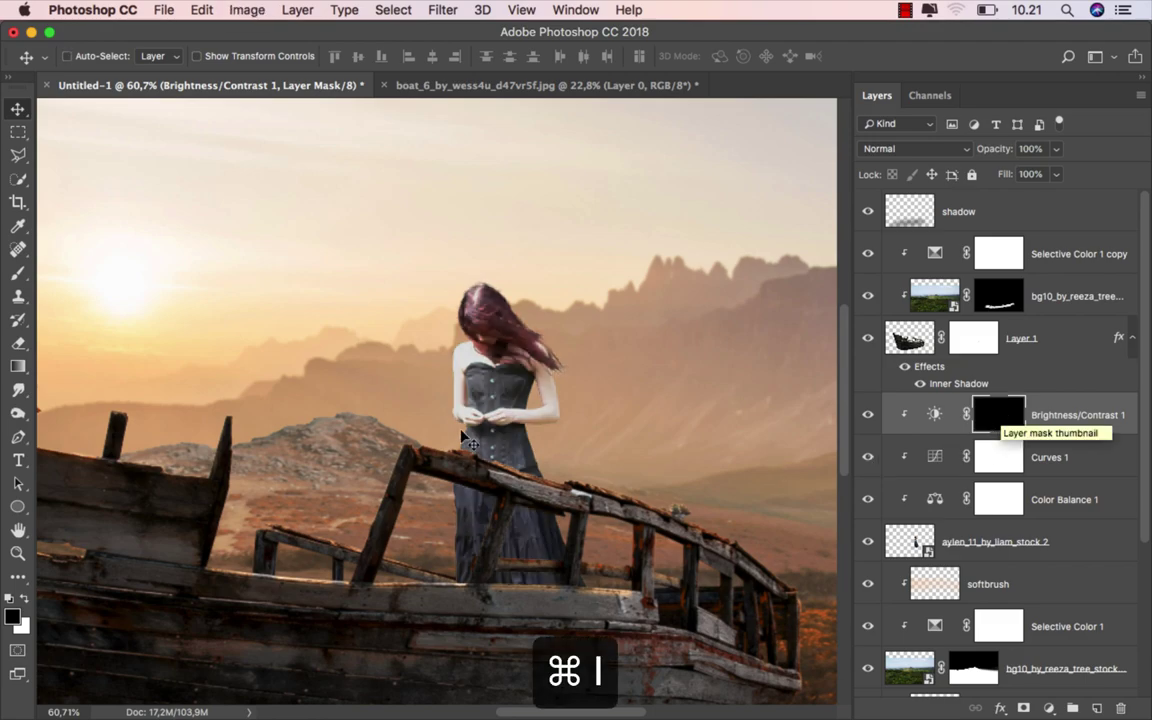
# Set up the soft round brush from the Basic folder at 79 px and 0% hardness, with white as the foreground colour.
pyautogui.moveTo(18, 272); pyautogui.dragTo(88, 267)
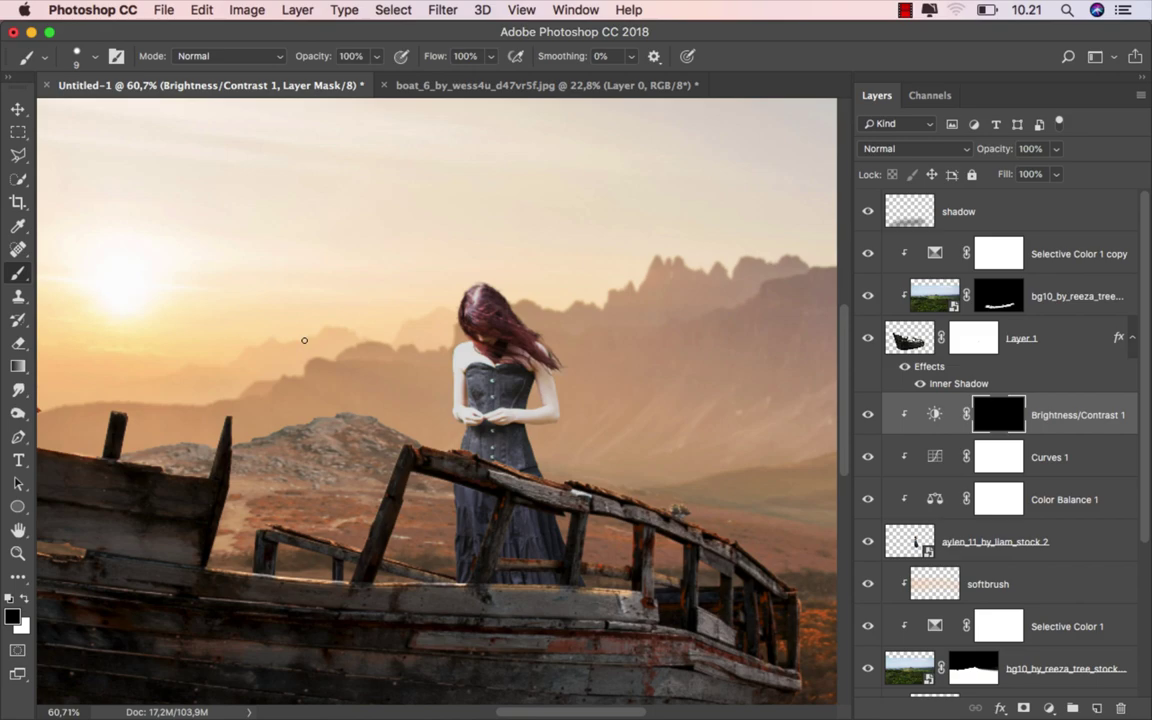
pyautogui.rightClick(416, 309)
pyautogui.click(478, 506)
pyautogui.click(544, 346)
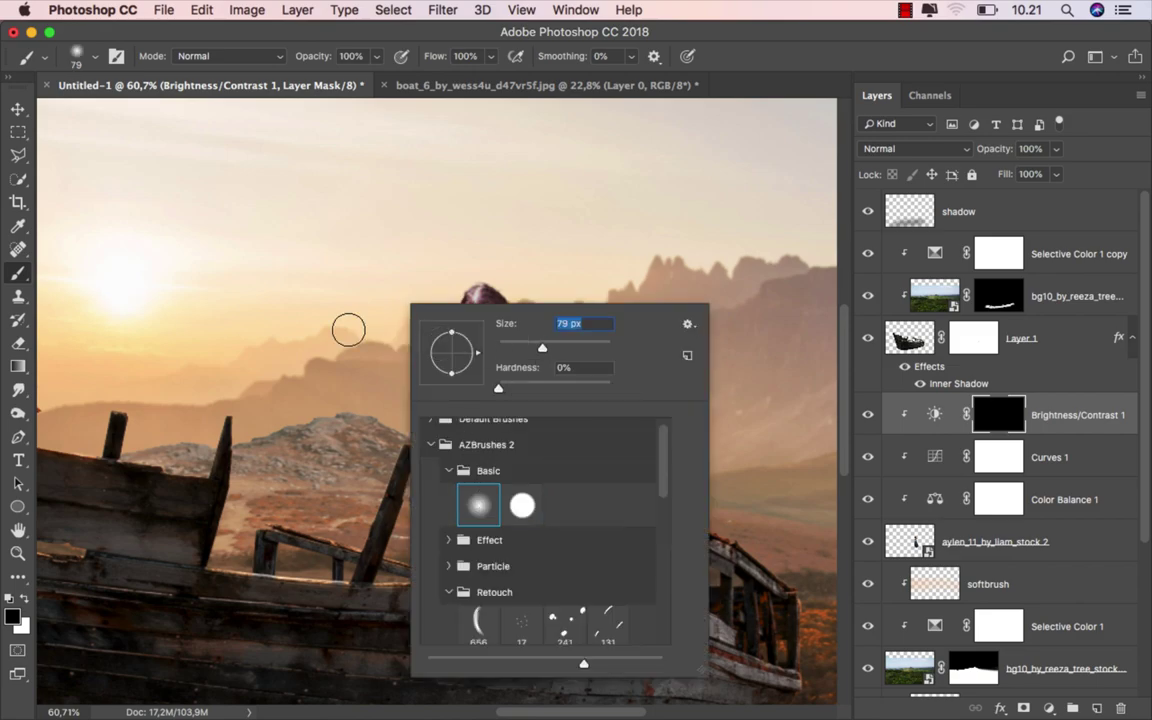
pyautogui.keyDown('ctrl'); pyautogui.keyDown('alt'); pyautogui.click(301, 324); pyautogui.keyUp('alt'); pyautogui.keyUp('ctrl')
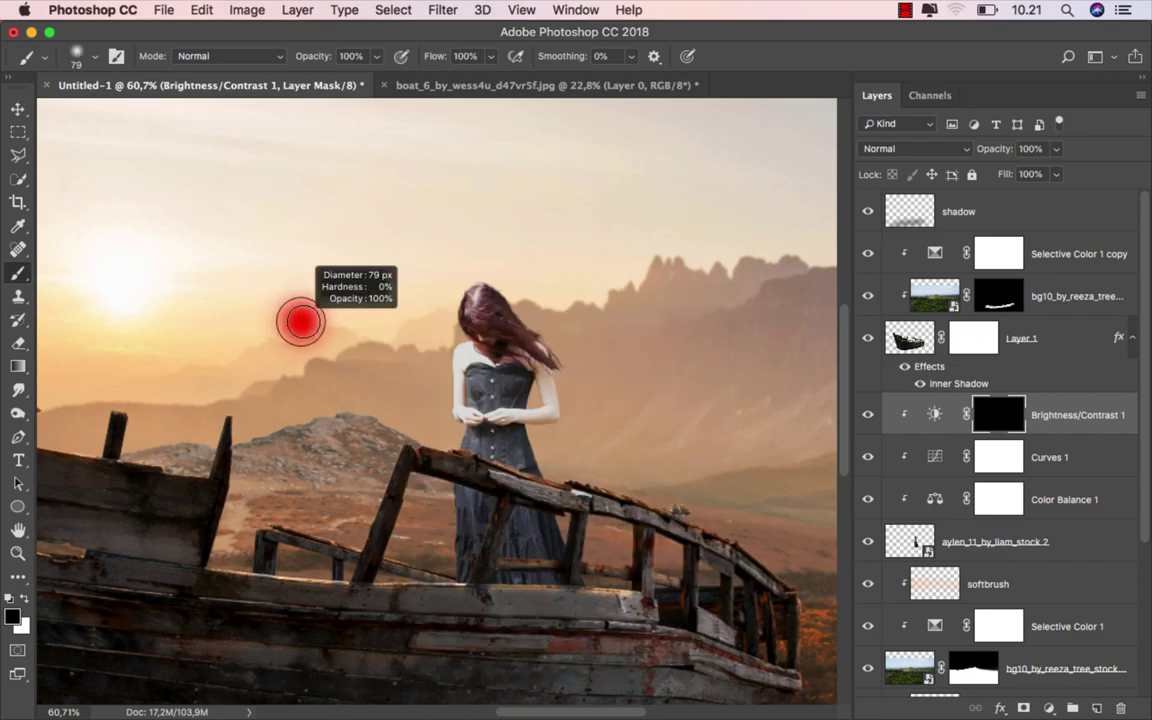
pyautogui.click(24, 599)
# Paint white on Brightness/Contrast 1's mask with the soft brush at about 44 px to darken the woman's hair ends and arm away from the sun.
pyautogui.scroll(3, 569, 306)
pyautogui.scroll(1, 569, 306)
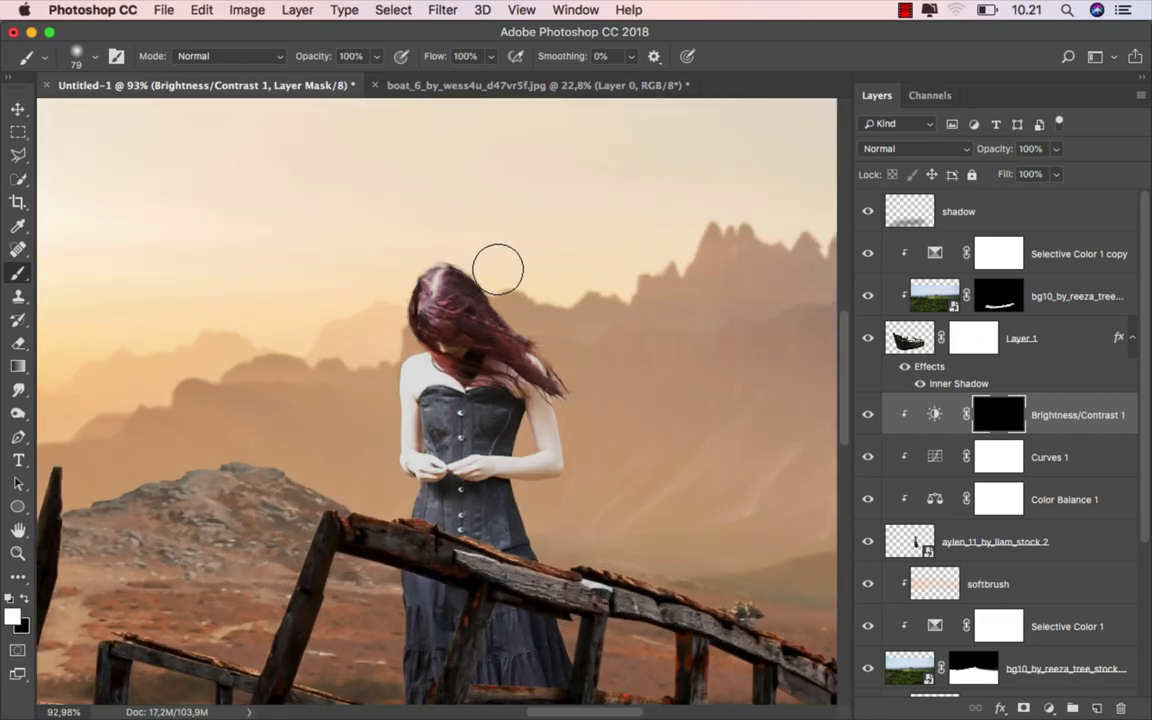
pyautogui.moveTo(541, 334)
pyautogui.mouseDown()
pyautogui.moveTo(584, 380)
pyautogui.moveTo(562, 374)
pyautogui.mouseUp()
pyautogui.scroll(4, 560, 374)
pyautogui.scroll(-2, 567, 372)
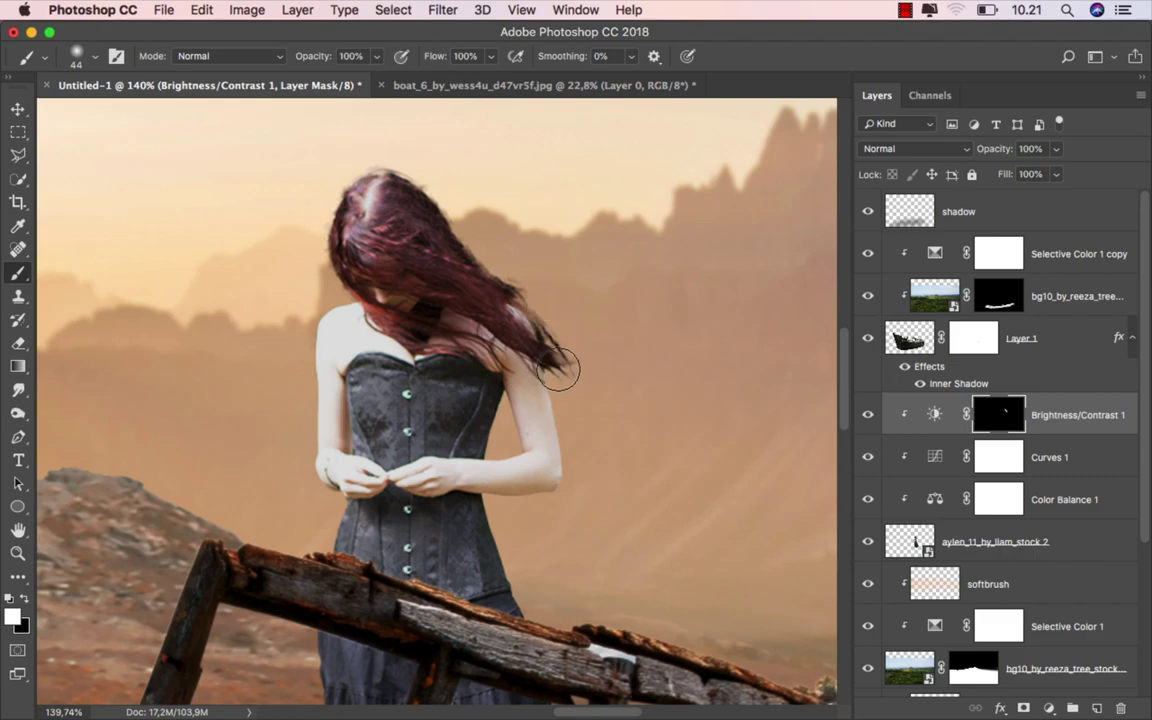
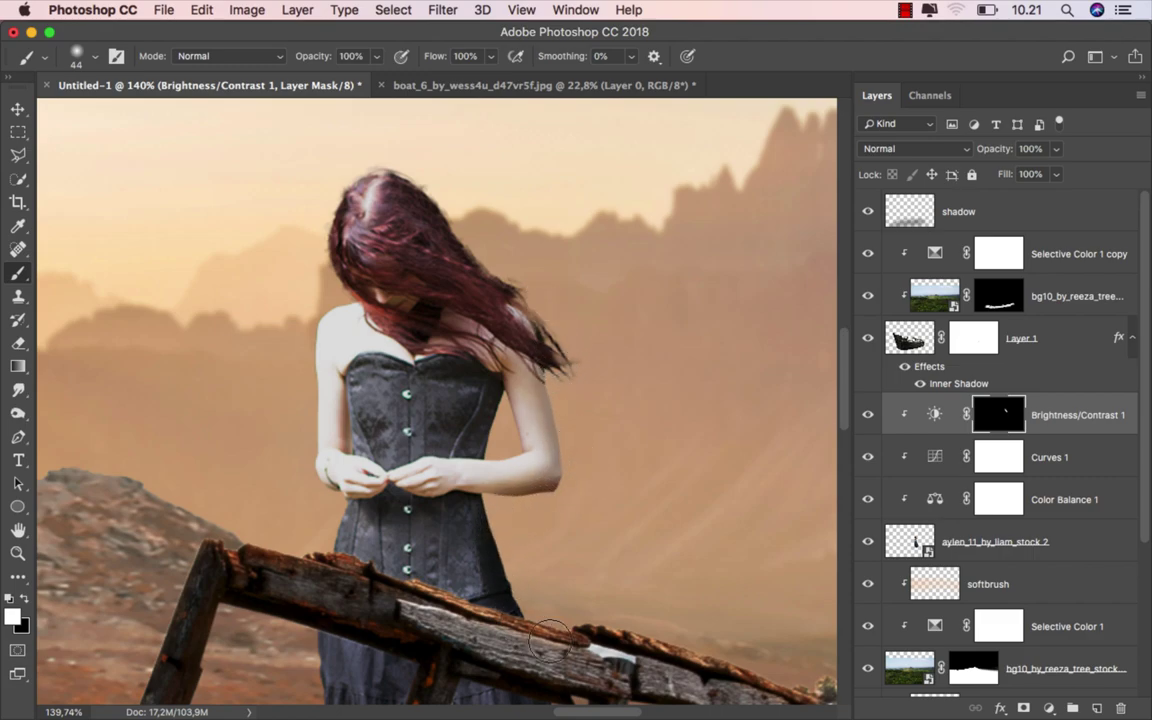
# Paint white on the same mask down the side of the skirt away from the sun, enlarging the brush to 111 px.
pyautogui.scroll(-3, 545, 530)
pyautogui.scroll(-8, 566, 449)
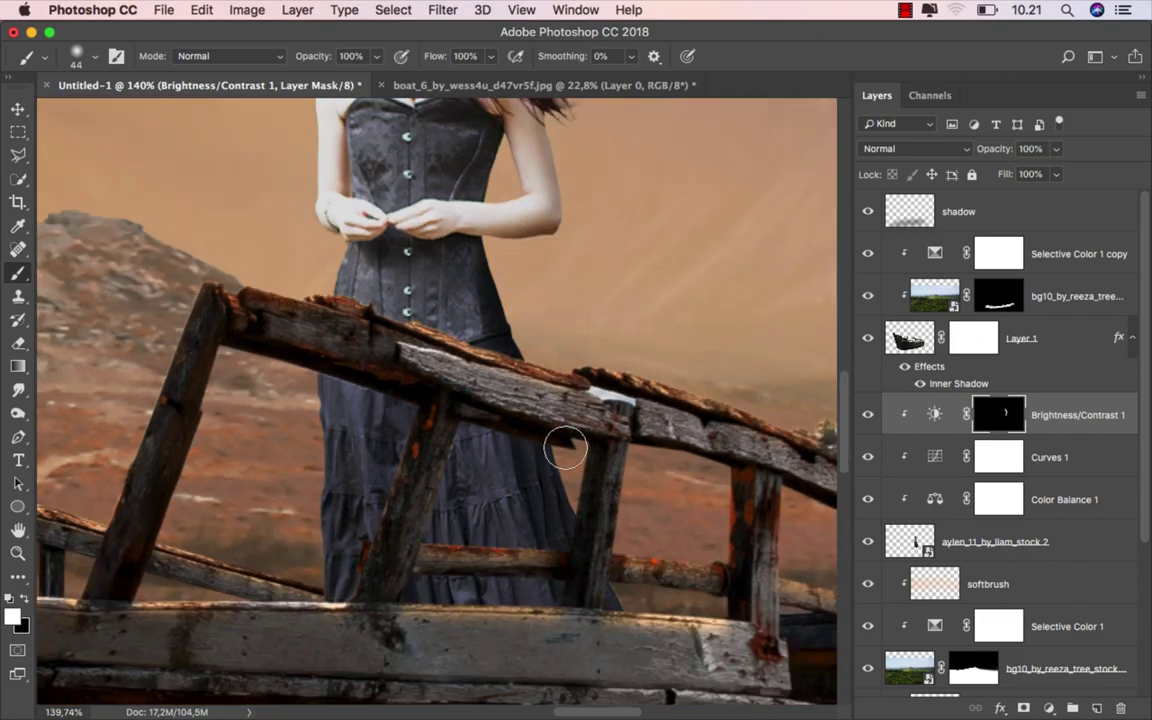
pyautogui.moveTo(530, 311); pyautogui.dragTo(563, 311)
pyautogui.moveTo(455, 275)
pyautogui.mouseDown()
pyautogui.moveTo(507, 560)
pyautogui.moveTo(523, 575)
pyautogui.mouseUp()
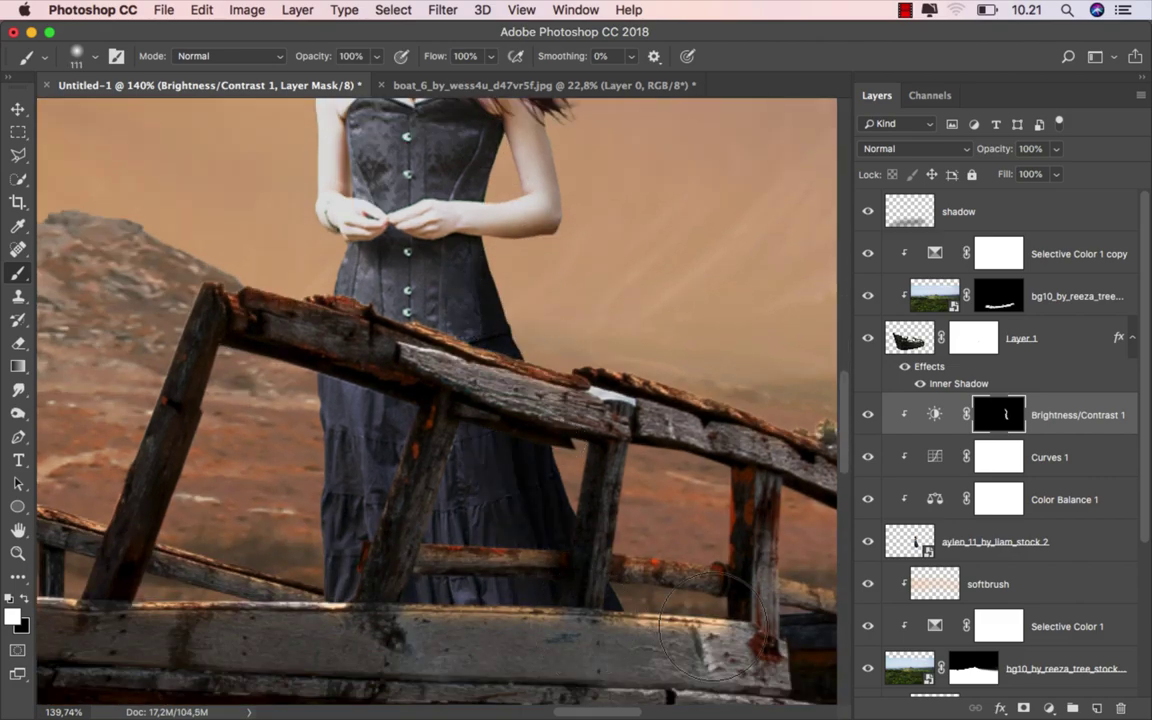
# Lower the brush opacity to 9% for softer shading on the woman's upper body.
pyautogui.scroll(-4, 654, 564)
pyautogui.scroll(3, 646, 540)
pyautogui.scroll(3, 615, 438)
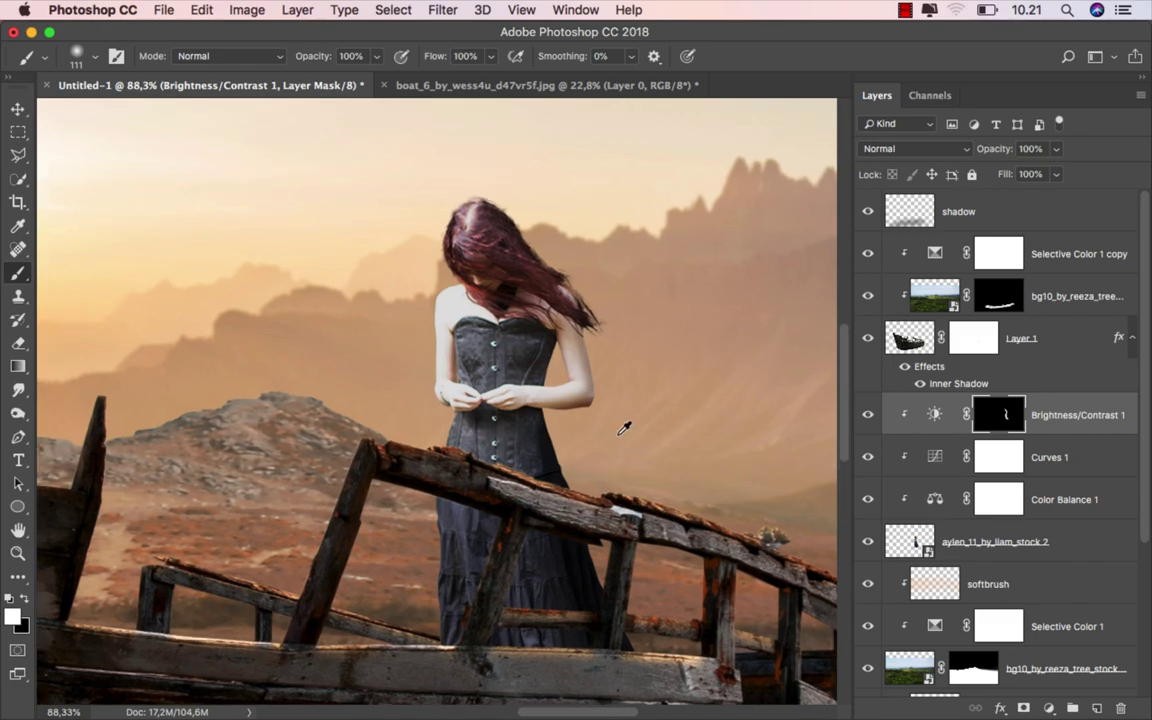
pyautogui.scroll(1, 620, 432)
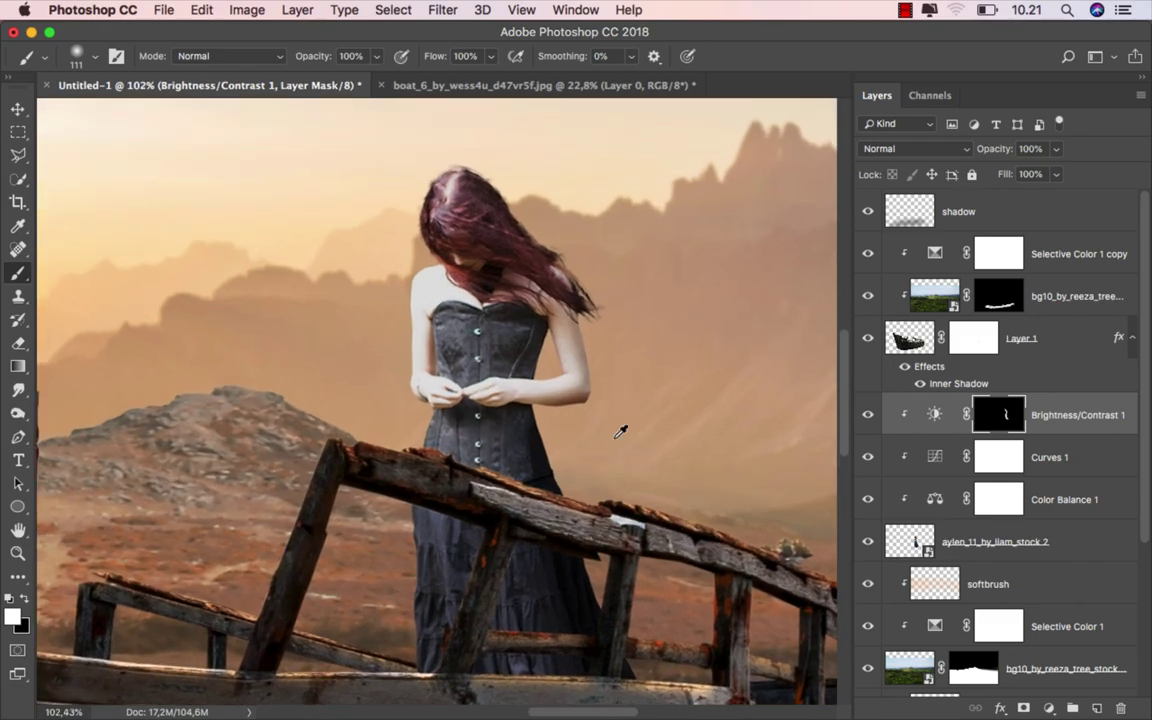
pyautogui.scroll(2, 614, 438)
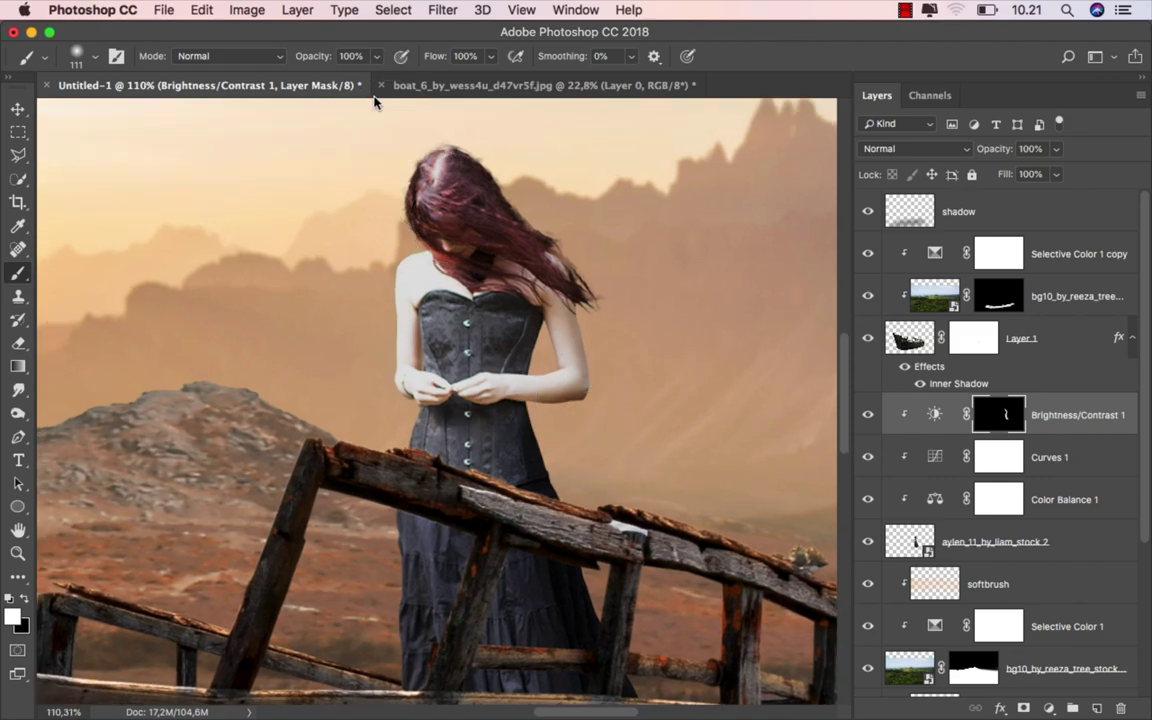
pyautogui.click(376, 58)
pyautogui.click(300, 79)
pyautogui.click(312, 38)
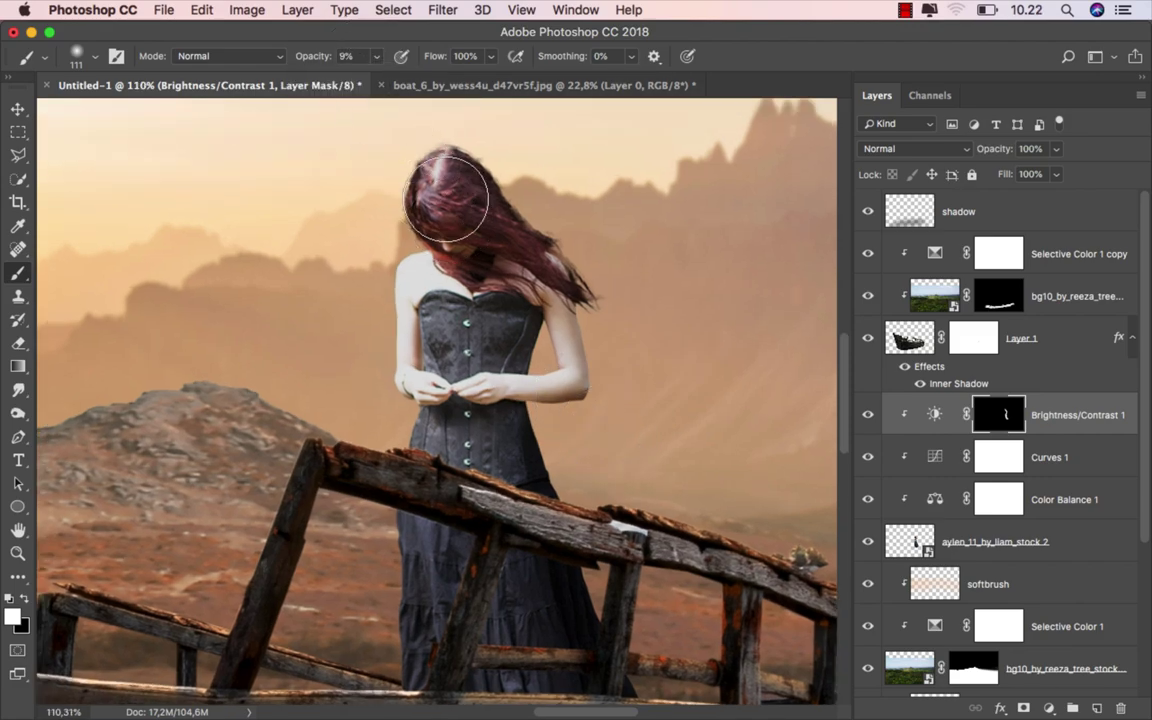
# Paint white at 9% opacity on Brightness/Contrast 1's mask to shade the woman's arm and hands, reducing the brush to 40 px.
pyautogui.scroll(4, 515, 277)
pyautogui.moveTo(506, 298); pyautogui.dragTo(487, 298)
pyautogui.press('[')
pyautogui.press('[')
pyautogui.press('[')
pyautogui.press('[')
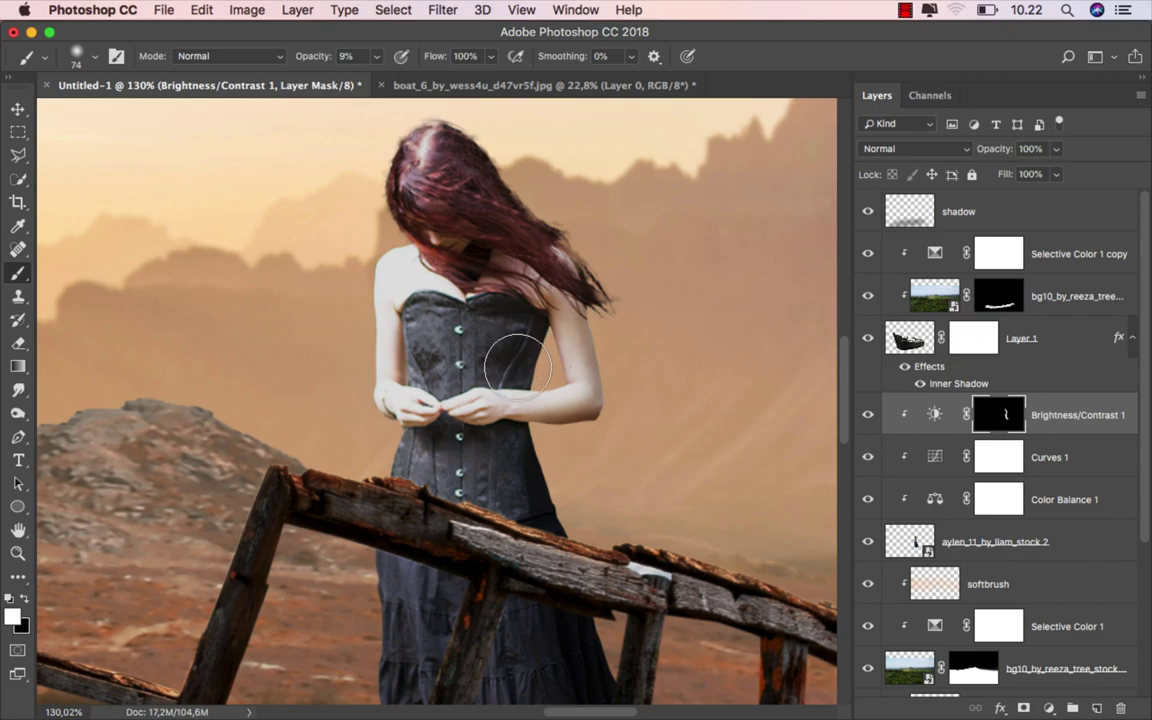
pyautogui.scroll(1, 505, 345)
pyautogui.moveTo(593, 423)
pyautogui.mouseDown()
pyautogui.moveTo(612, 414)
pyautogui.moveTo(463, 417)
pyautogui.mouseUp()
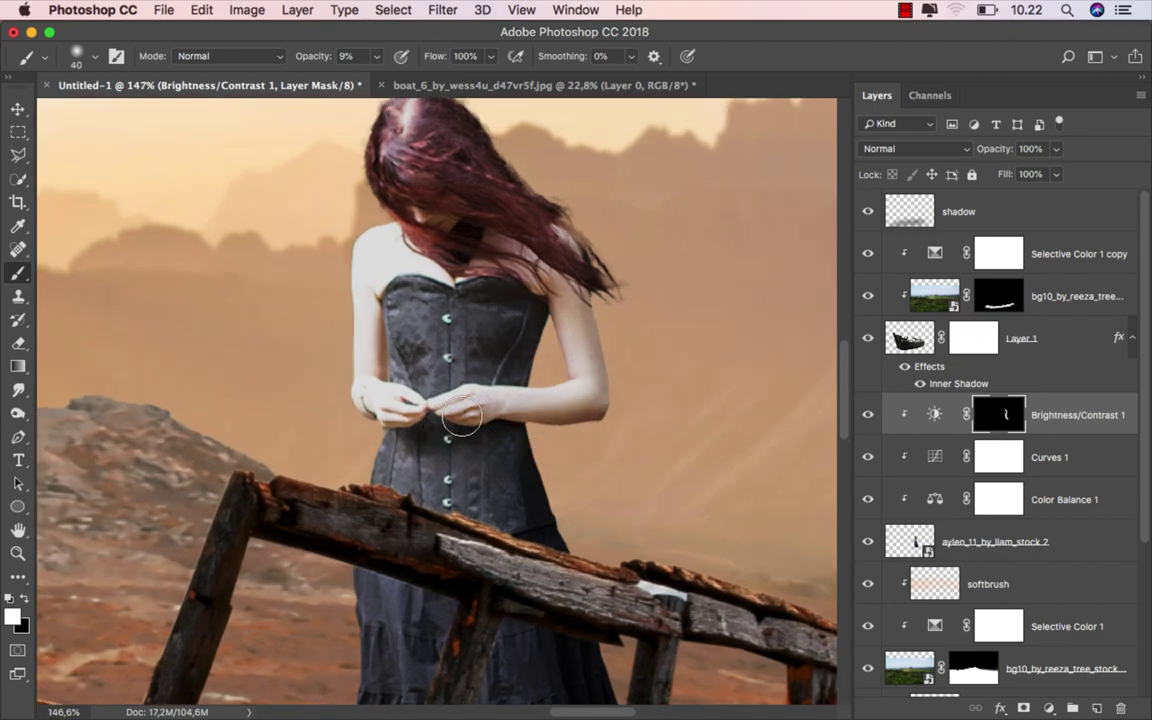
# Shade the corset's shadow side on the same mask with the brush enlarged to 64 px and up to 89 px.
pyautogui.moveTo(564, 407)
pyautogui.mouseDown()
pyautogui.moveTo(427, 430)
pyautogui.moveTo(458, 417)
pyautogui.moveTo(549, 437)
pyautogui.mouseUp()
pyautogui.moveTo(540, 480)
pyautogui.mouseDown()
pyautogui.moveTo(481, 458)
pyautogui.moveTo(496, 478)
pyautogui.mouseUp()
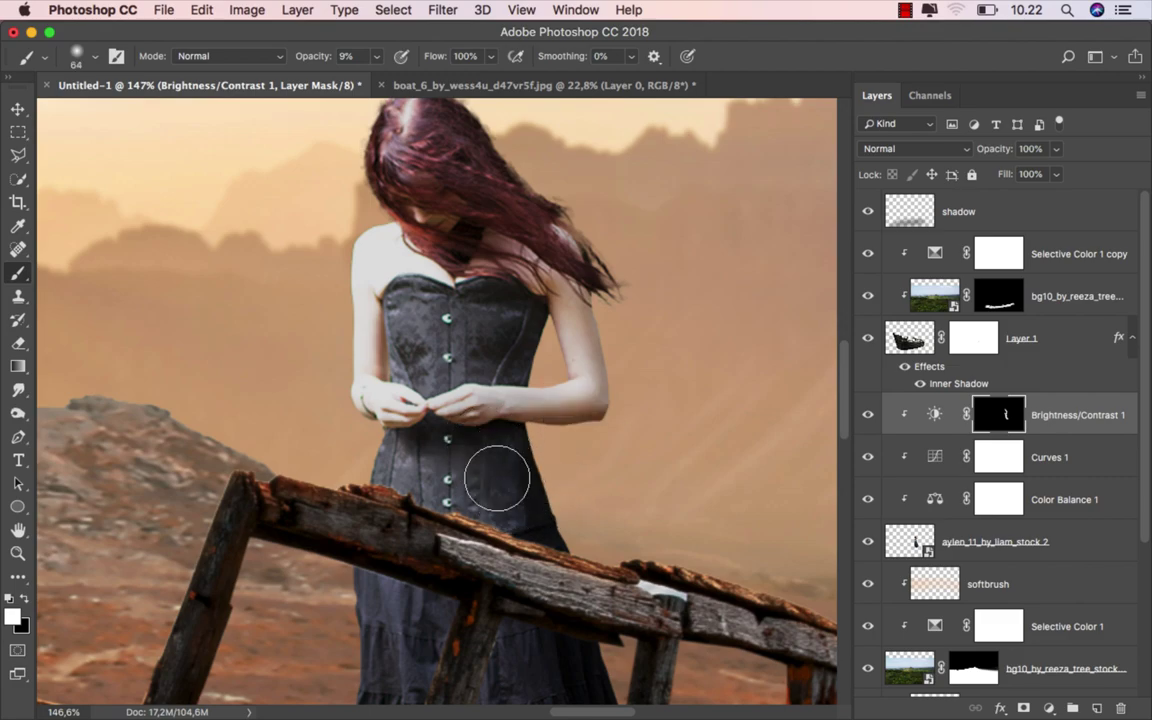
pyautogui.moveTo(494, 318); pyautogui.dragTo(519, 318)
pyautogui.moveTo(448, 326)
pyautogui.mouseDown()
pyautogui.moveTo(456, 262)
pyautogui.moveTo(522, 294)
pyautogui.mouseUp()
# Darken the skirt on the mask with a 130 px brush, raising the opacity to 37% and the size to 178 px.
pyautogui.scroll(-3, 662, 450)
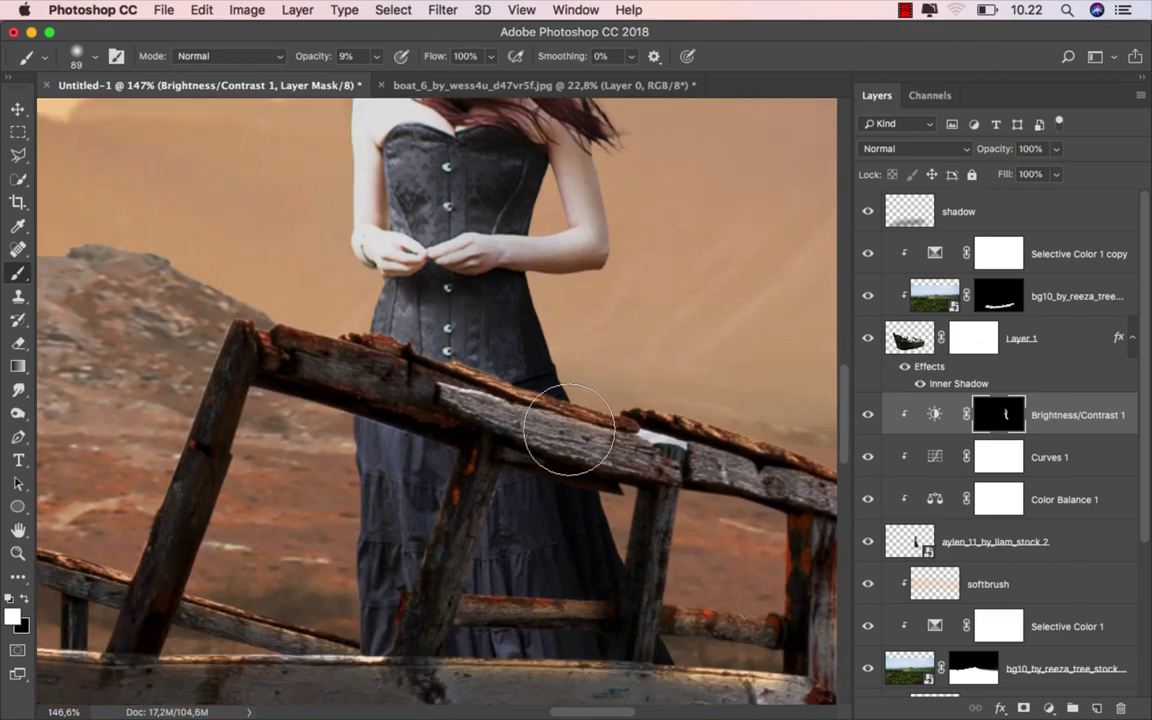
pyautogui.moveTo(566, 426); pyautogui.dragTo(607, 426)
pyautogui.moveTo(486, 567); pyautogui.dragTo(520, 652)
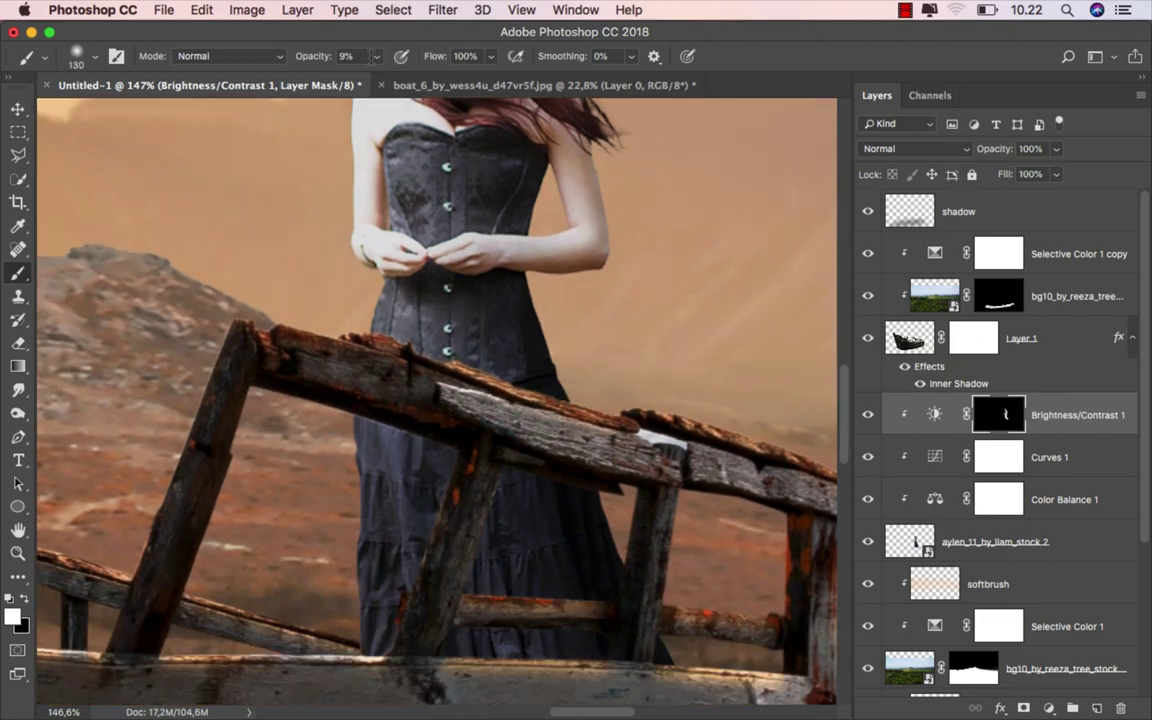
pyautogui.moveTo(288, 56); pyautogui.dragTo(314, 55)
pyautogui.scroll(-1, 695, 527)
pyautogui.moveTo(620, 512)
pyautogui.mouseDown()
pyautogui.moveTo(496, 508)
pyautogui.moveTo(521, 507)
pyautogui.moveTo(424, 585)
pyautogui.moveTo(593, 513)
pyautogui.mouseUp()
pyautogui.press('super+0')
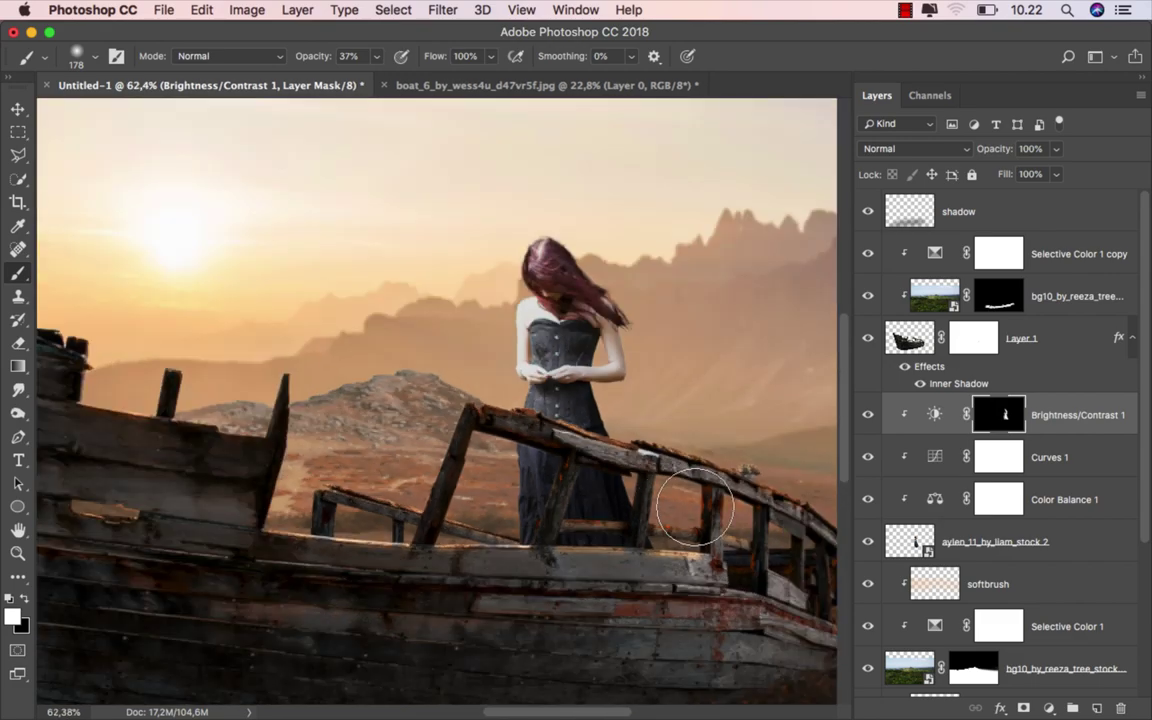
# Compare the woman's shading with Brightness/Contrast 1 hidden and shown.
pyautogui.scroll(-1, 632, 472)
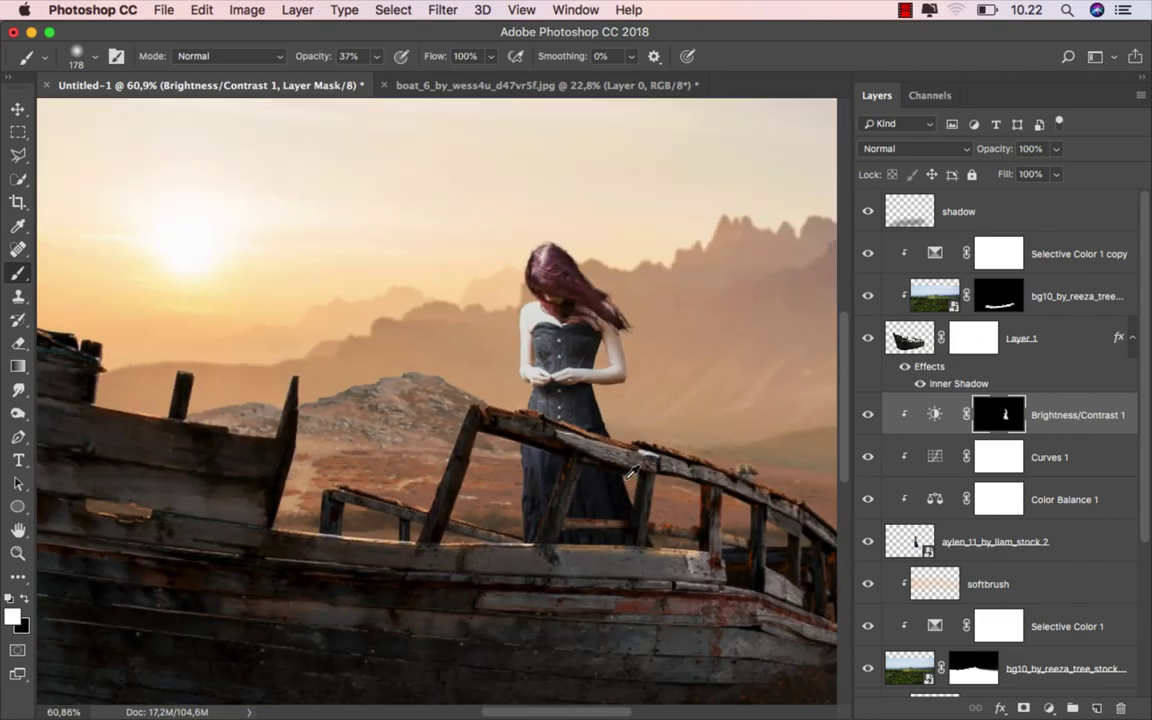
pyautogui.click(868, 416)
pyautogui.click(868, 416)
pyautogui.hscroll(2, 640, 420)
pyautogui.scroll(1, 640, 420)
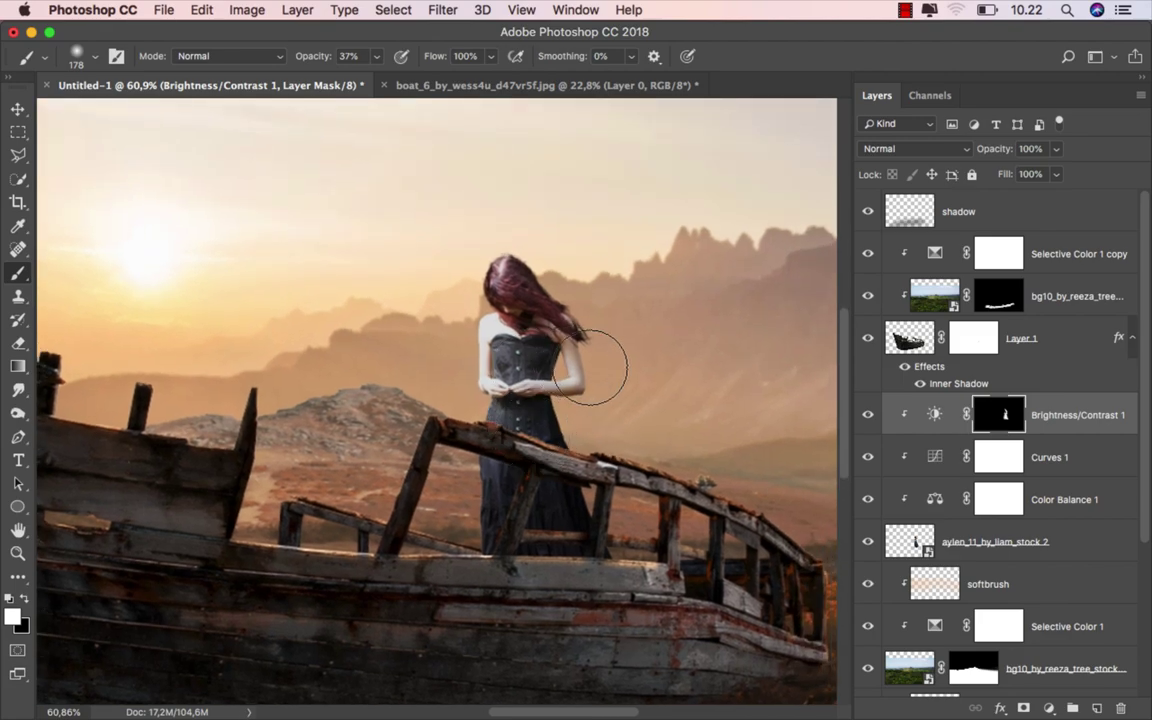
# Paint more white over the corset on the mask with a 49 px brush at 37% opacity.
pyautogui.scroll(3, 591, 376)
pyautogui.moveTo(586, 360); pyautogui.dragTo(500, 359)
pyautogui.scroll(5, 581, 342)
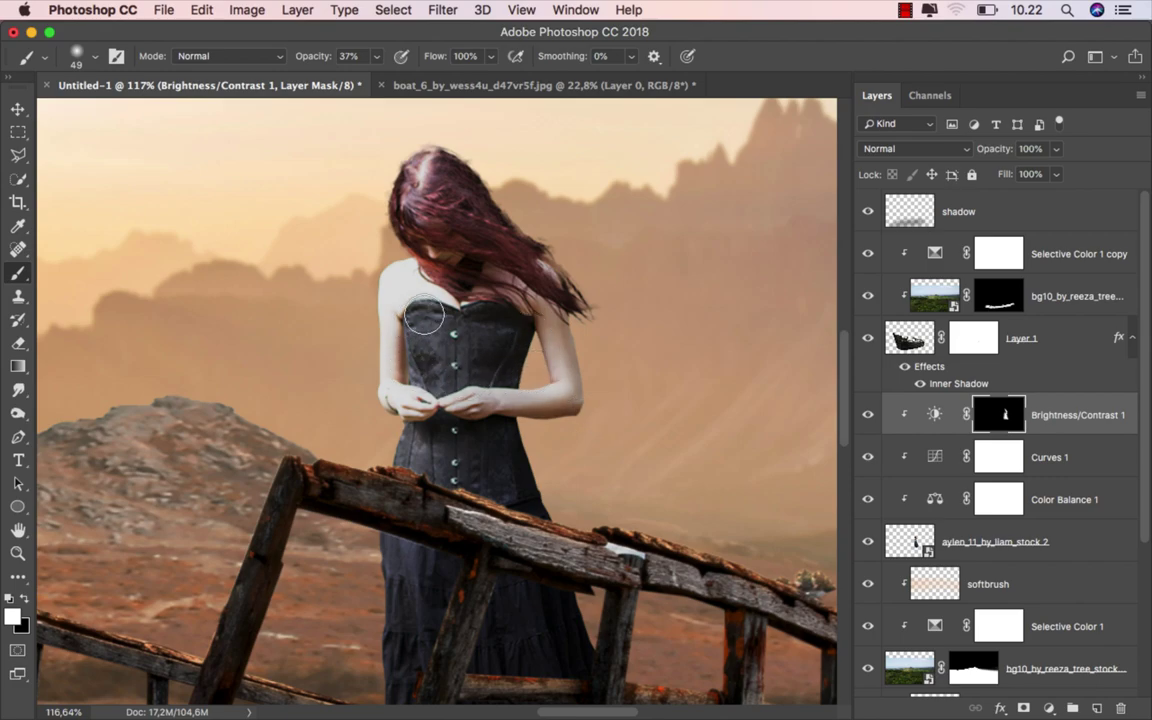
pyautogui.scroll(-3, 561, 437)
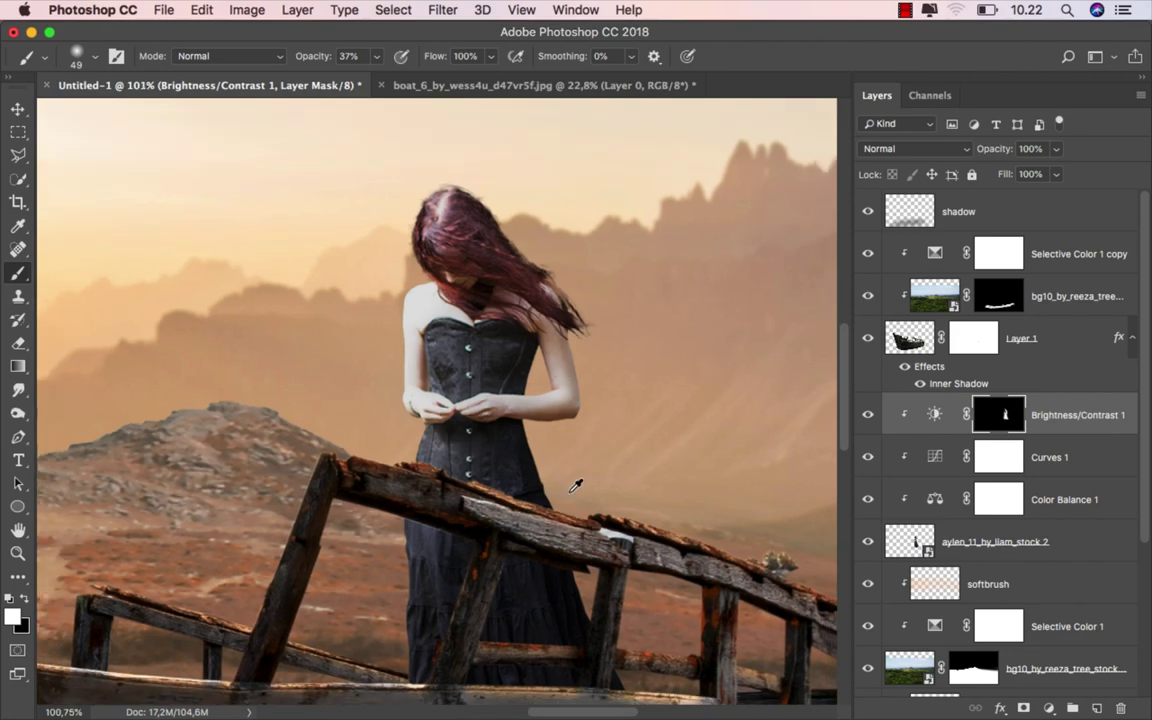
# Add a new layer above Brightness/Contrast 1, clip it to the woman and name it color.
pyautogui.click(1064, 420)
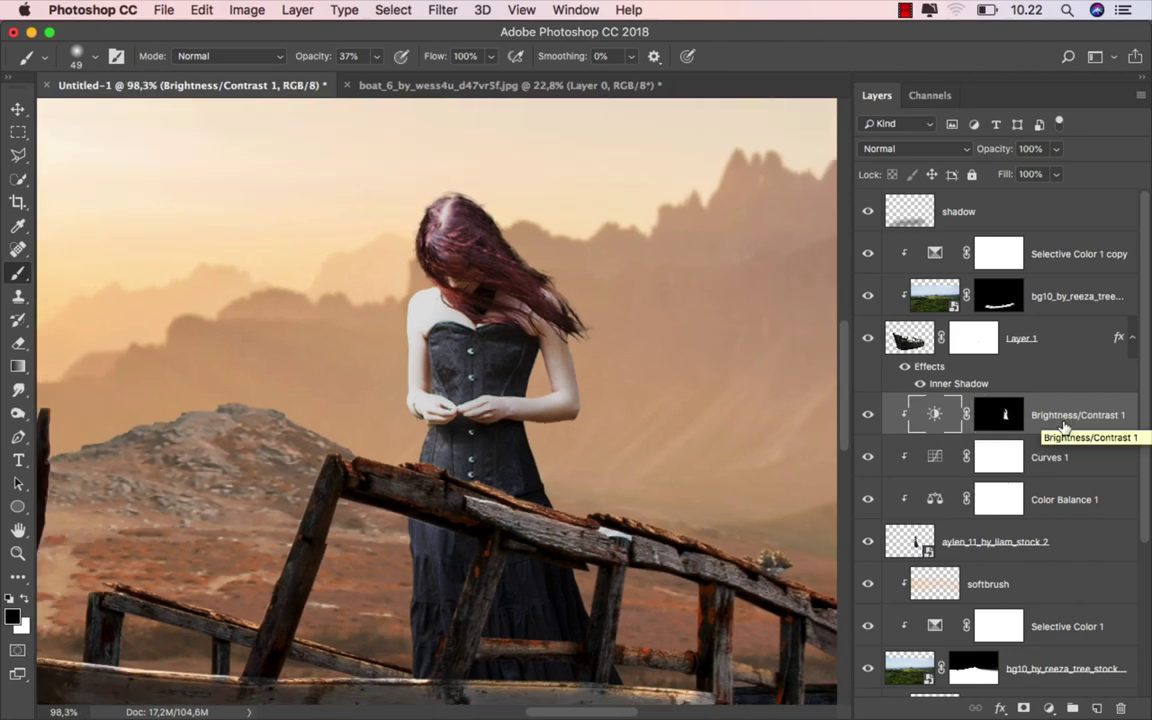
pyautogui.press('v')
pyautogui.hotkey('ctrl', 'shift', 'alt', 'n')
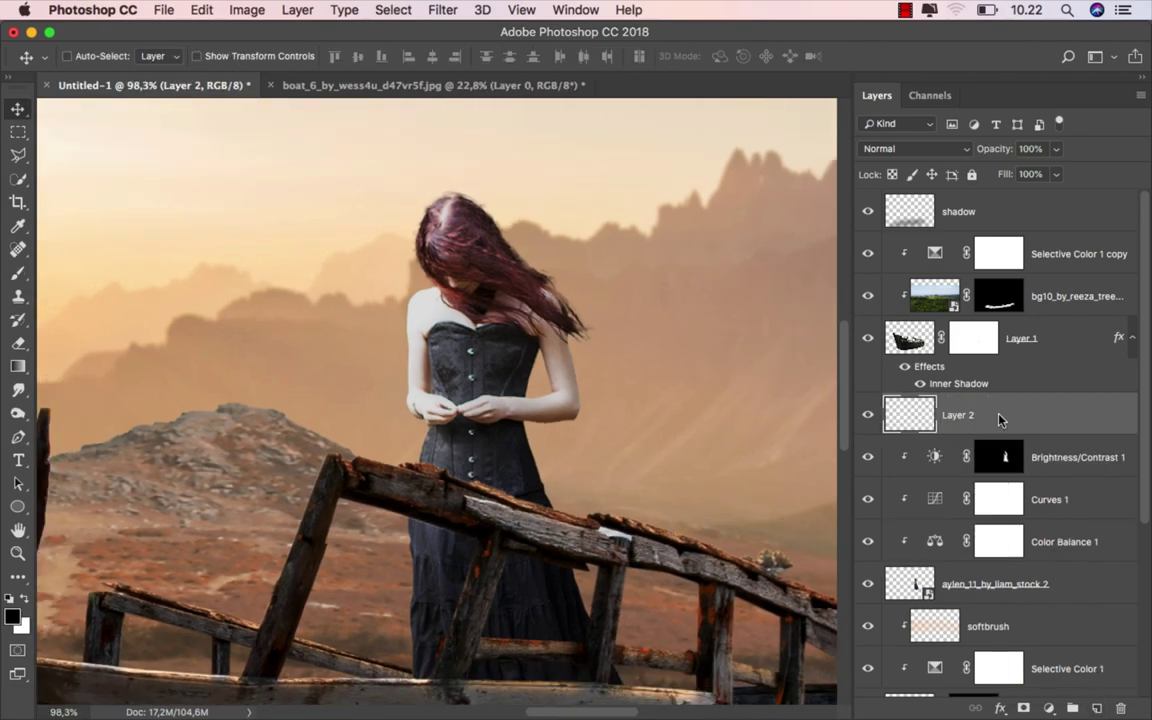
pyautogui.rightClick(897, 415)
pyautogui.click(890, 656)
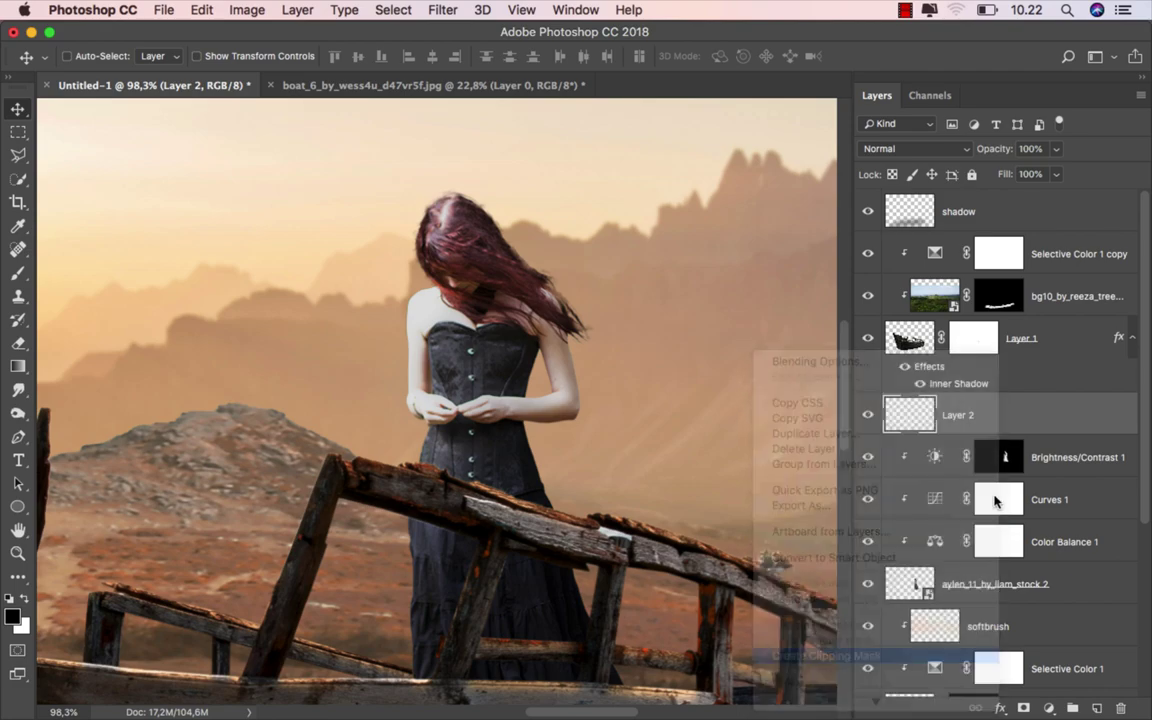
pyautogui.doubleClick(982, 415)
pyautogui.write('color')
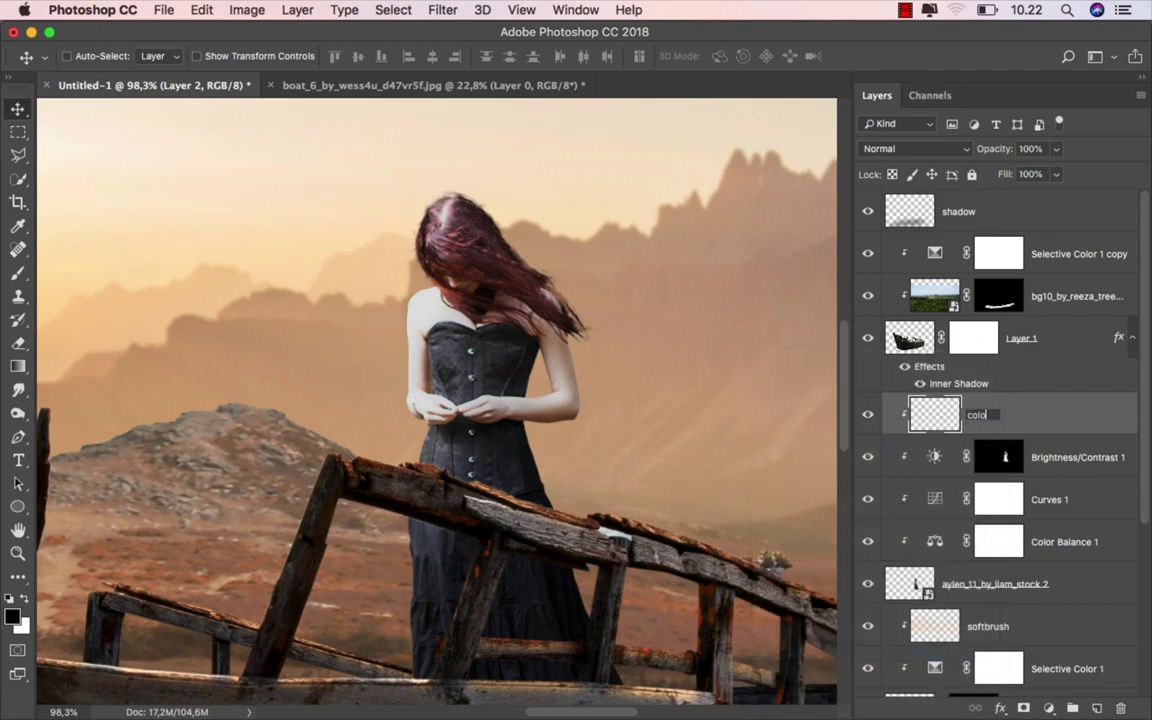
pyautogui.press('Return')
# Sample the peach sky colour for a 100% opacity brush and set the color layer's blend mode to Overlay.
pyautogui.rightClick(18, 272)
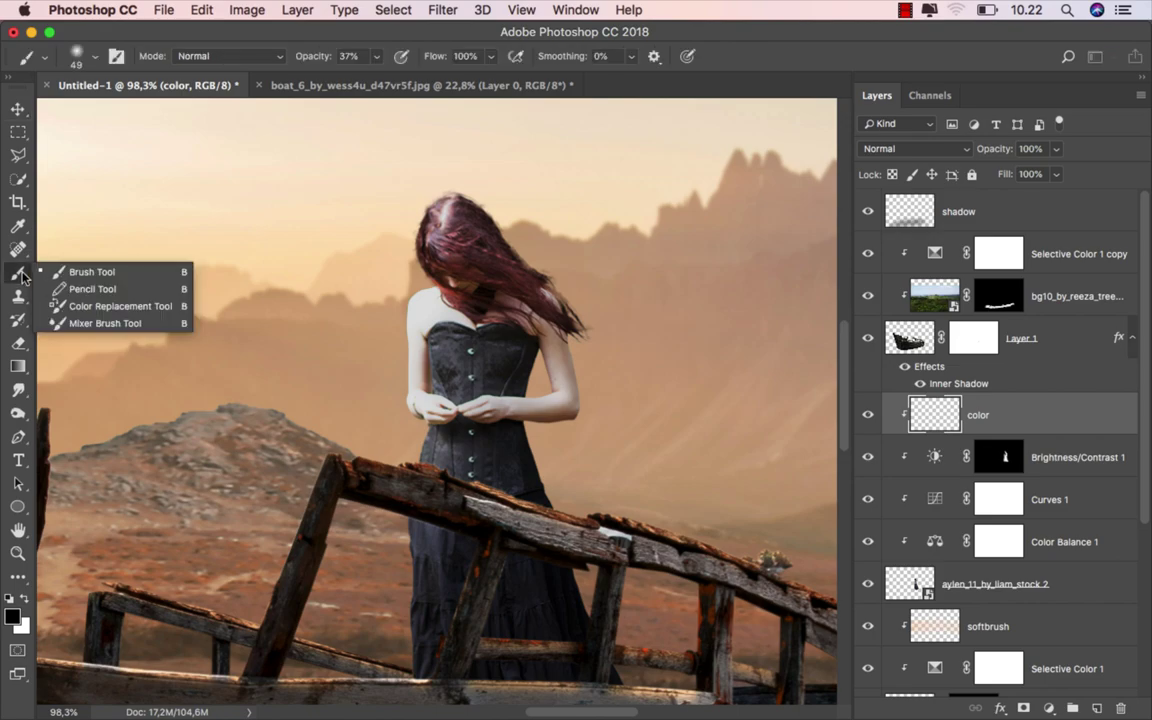
pyautogui.click(90, 249)
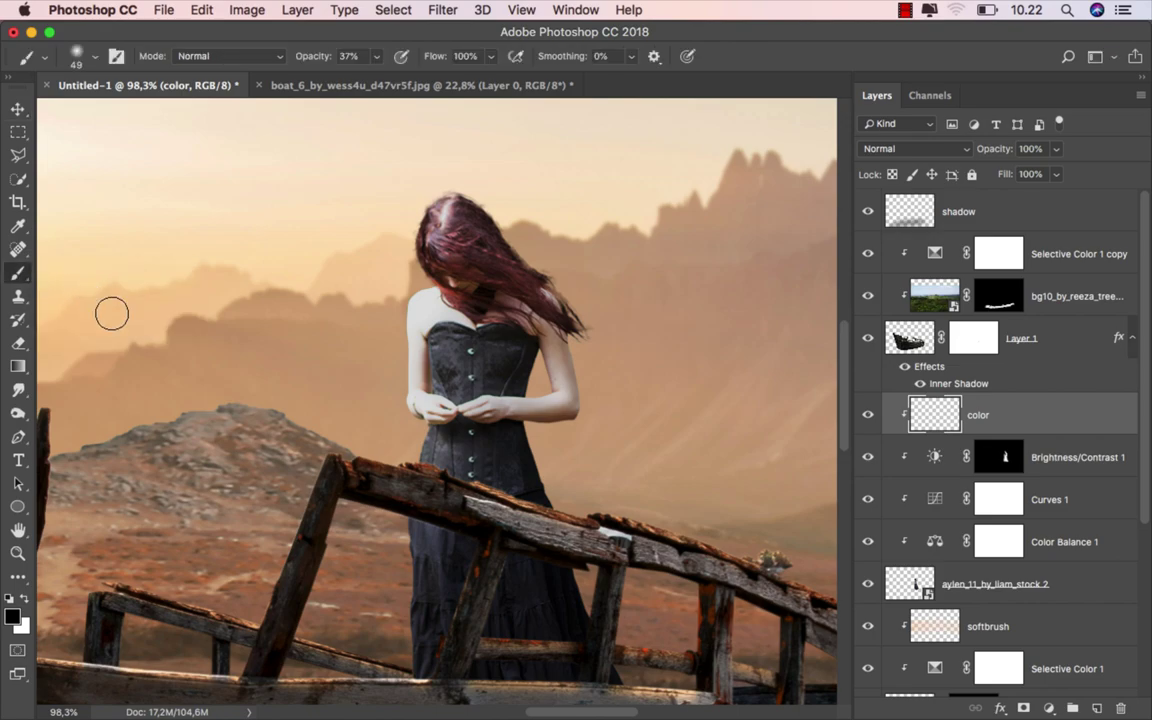
pyautogui.keyDown('alt'); pyautogui.click(371, 263); pyautogui.keyUp('alt')
pyautogui.scroll(2, 480, 376)
pyautogui.moveTo(300, 56); pyautogui.dragTo(403, 56)
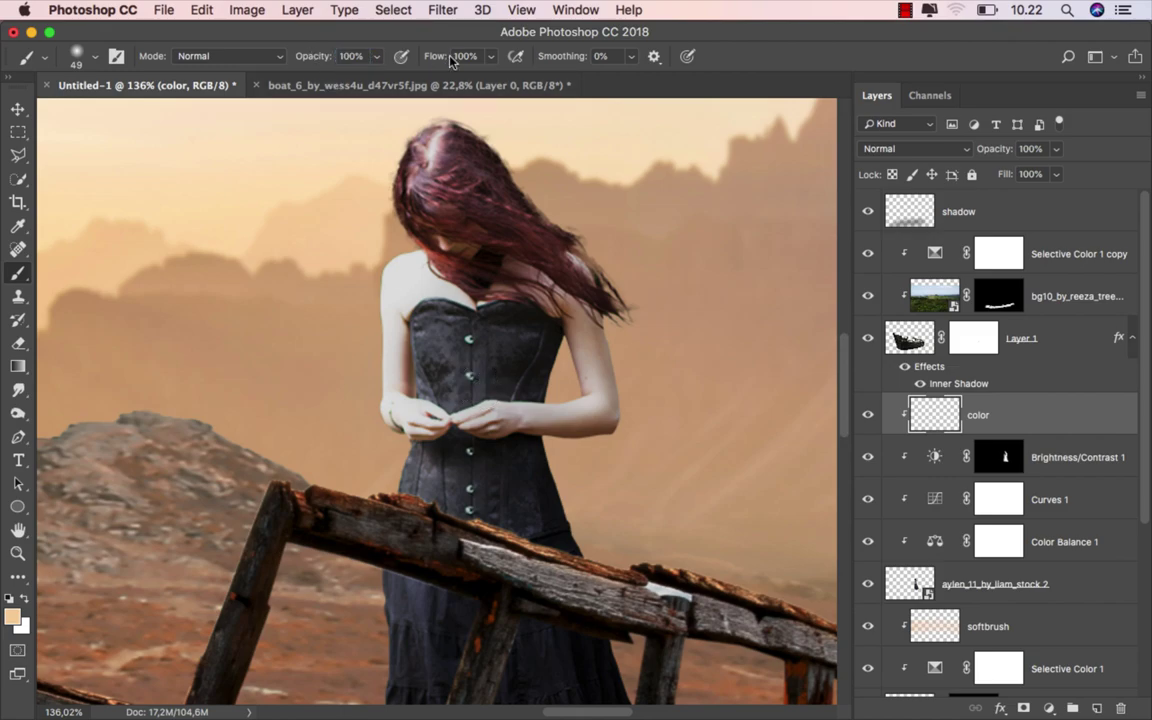
pyautogui.click(899, 150)
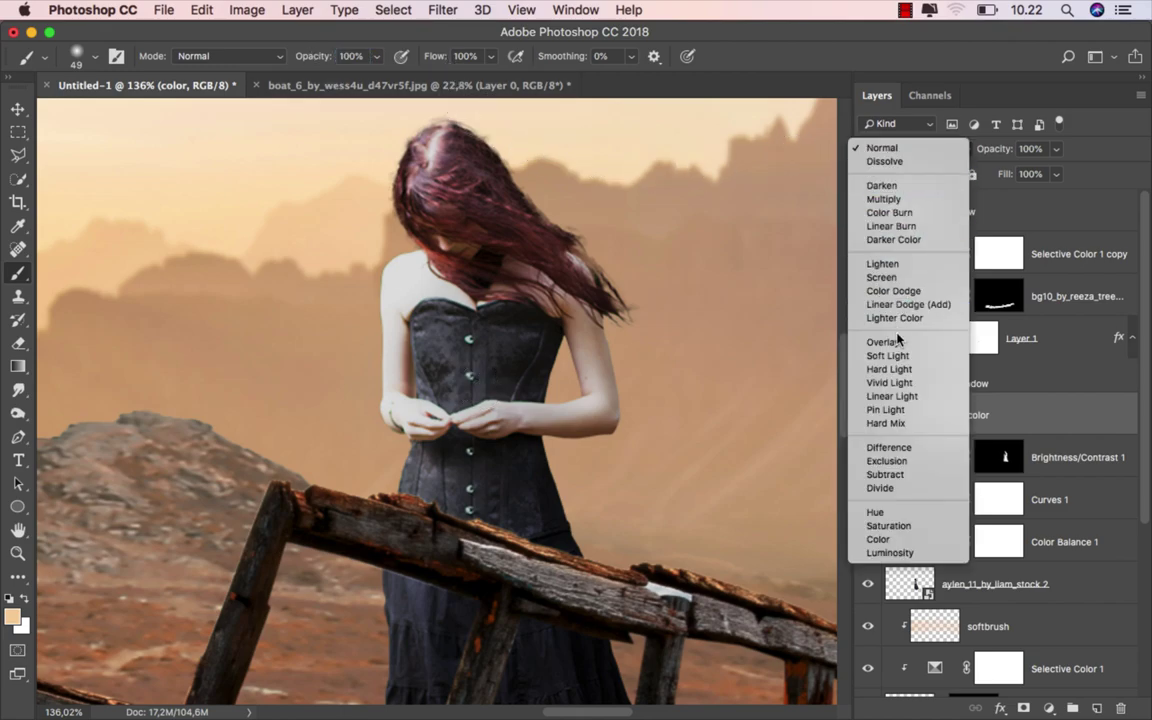
pyautogui.click(910, 339)
# Paint peach light along the sun-facing edge of the woman's waist and skirt with the 49 px brush.
pyautogui.scroll(-2, 398, 410)
pyautogui.scroll(-2, 398, 410)
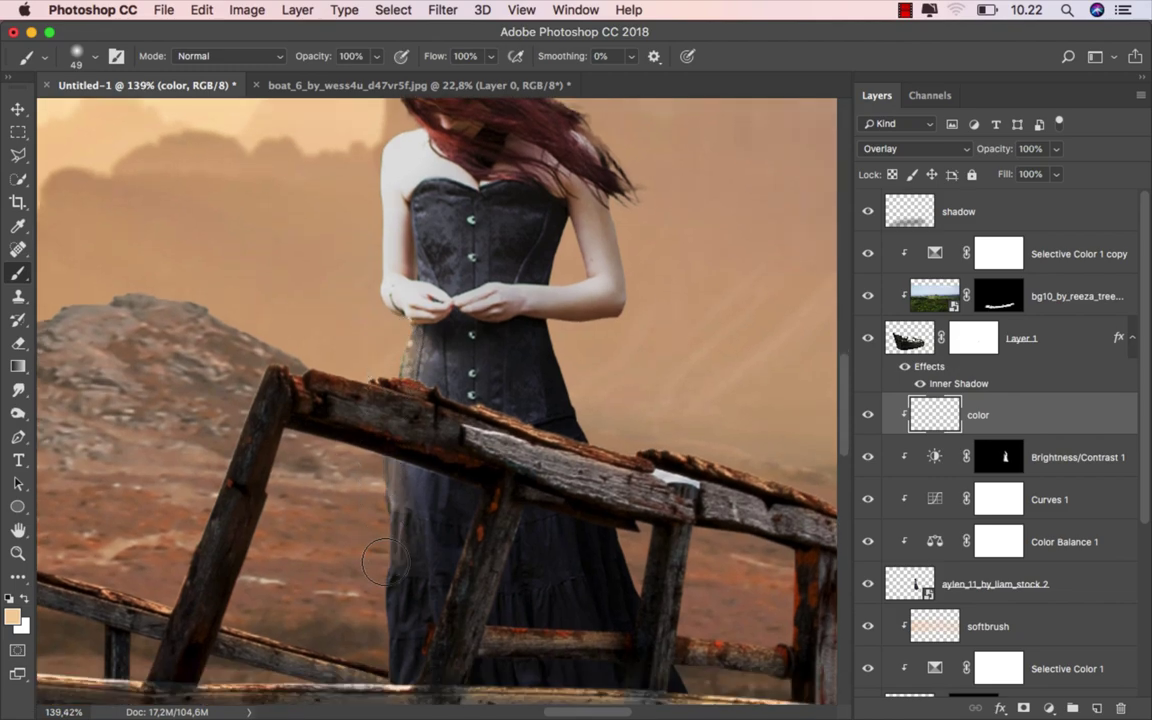
pyautogui.scroll(-2, 339, 519)
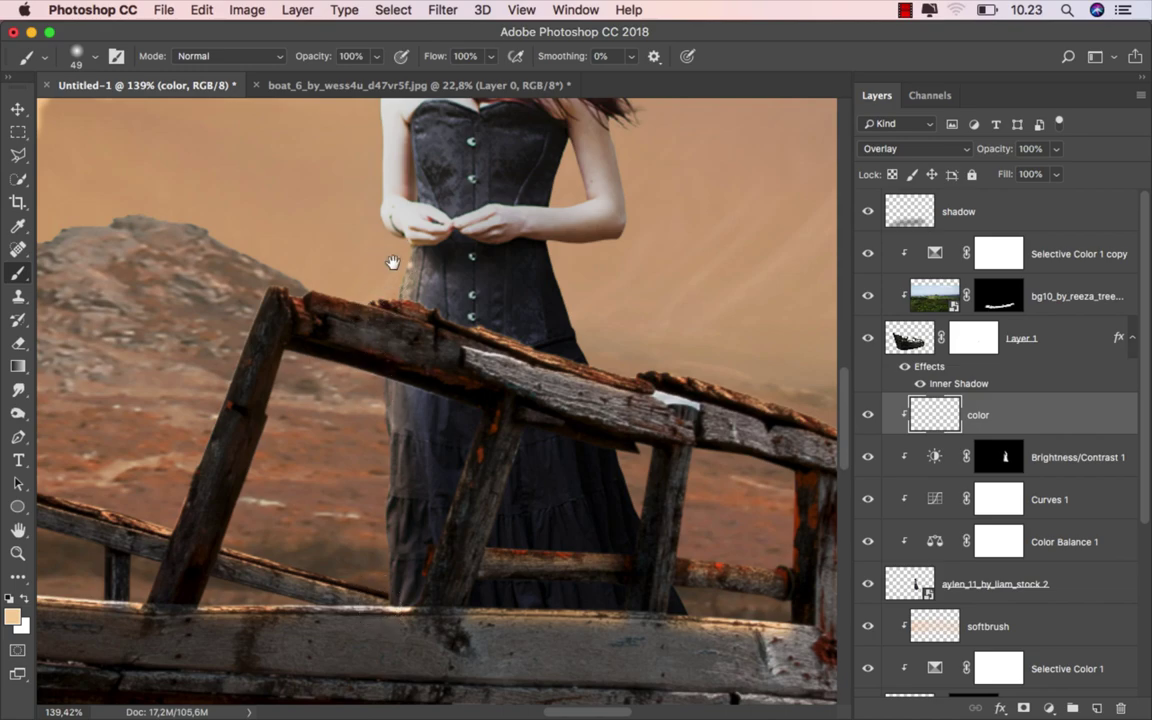
# Paint thin peach rim light along the woman's sun-facing wrist, arm and hair with the brush reduced to 15 px.
pyautogui.scroll(3, 390, 330)
pyautogui.scroll(2, 409, 360)
pyautogui.scroll(4, 409, 360)
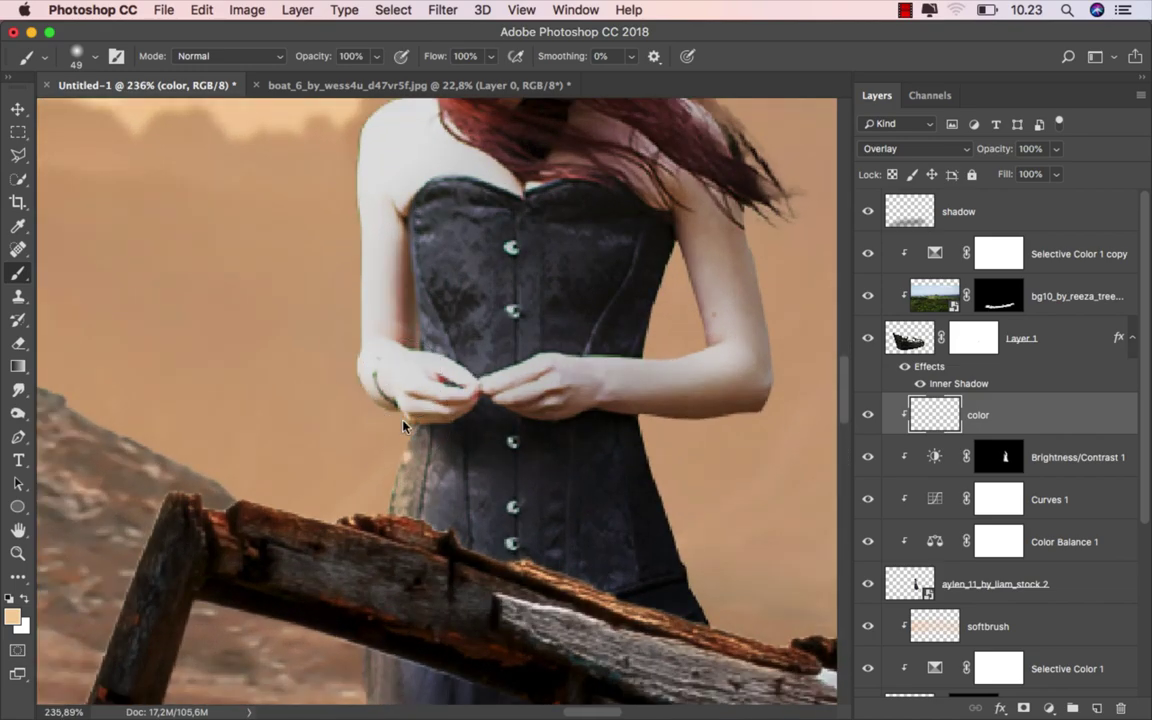
pyautogui.moveTo(405, 422); pyautogui.dragTo(371, 420)
pyautogui.moveTo(351, 302)
pyautogui.mouseDown()
pyautogui.moveTo(321, 458)
pyautogui.moveTo(327, 278)
pyautogui.moveTo(375, 245)
pyautogui.moveTo(376, 332)
pyautogui.mouseUp()
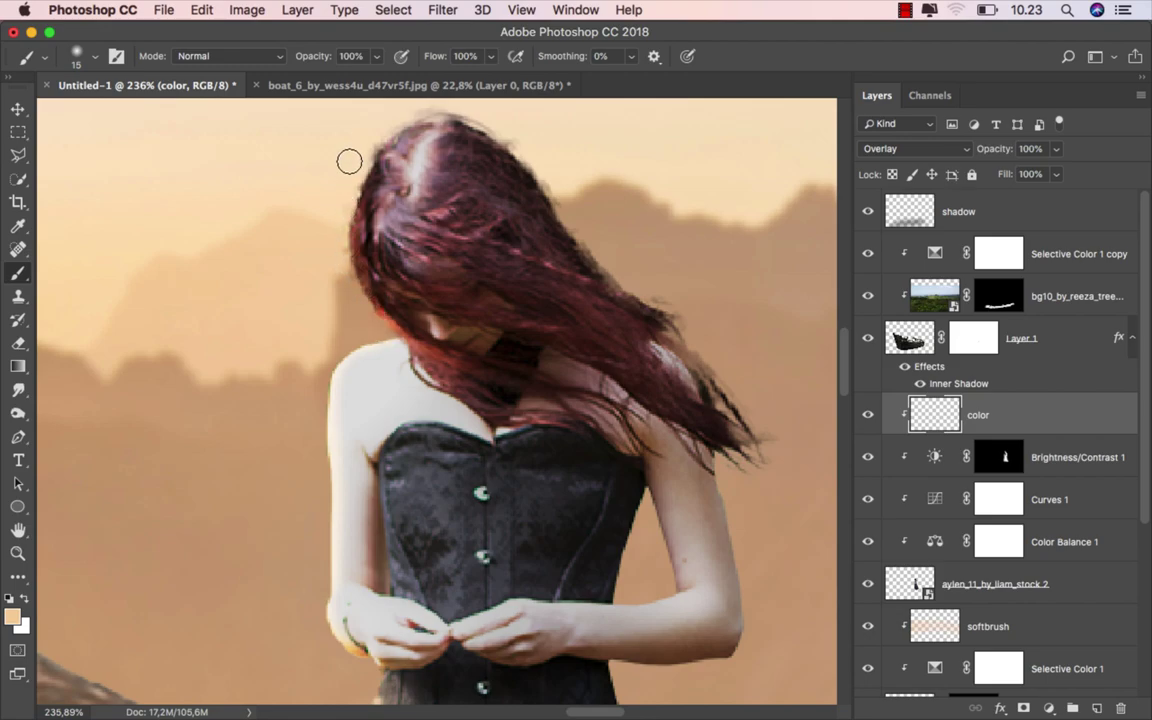
# Compare the rim light with the color layer hidden and shown, and check the whole composite.
pyautogui.scroll(-7, 489, 332)
pyautogui.click(869, 414)
pyautogui.click(869, 414)
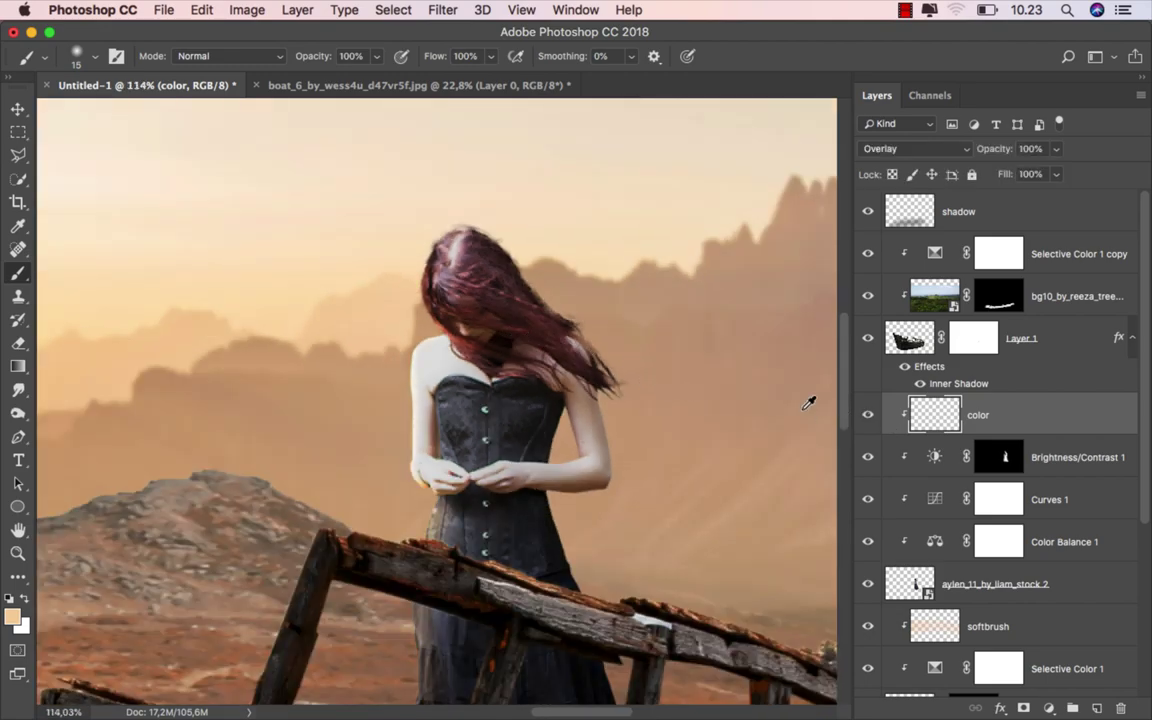
pyautogui.scroll(-3, 692, 390)
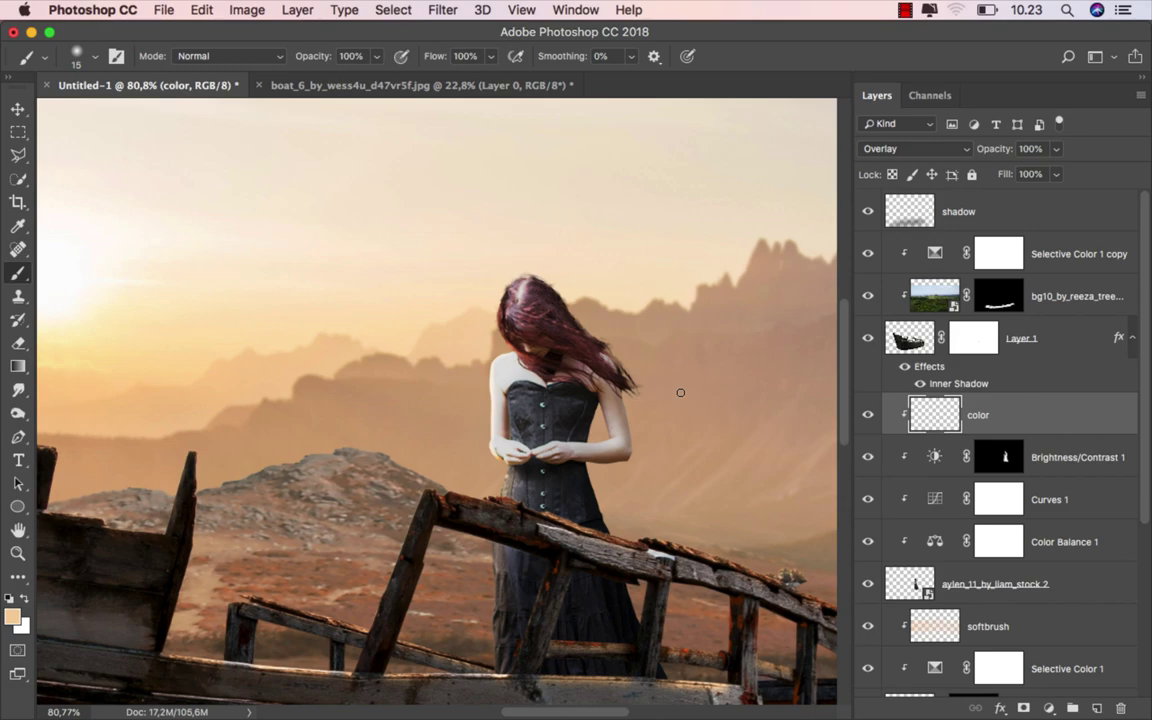
pyautogui.press('super+0')
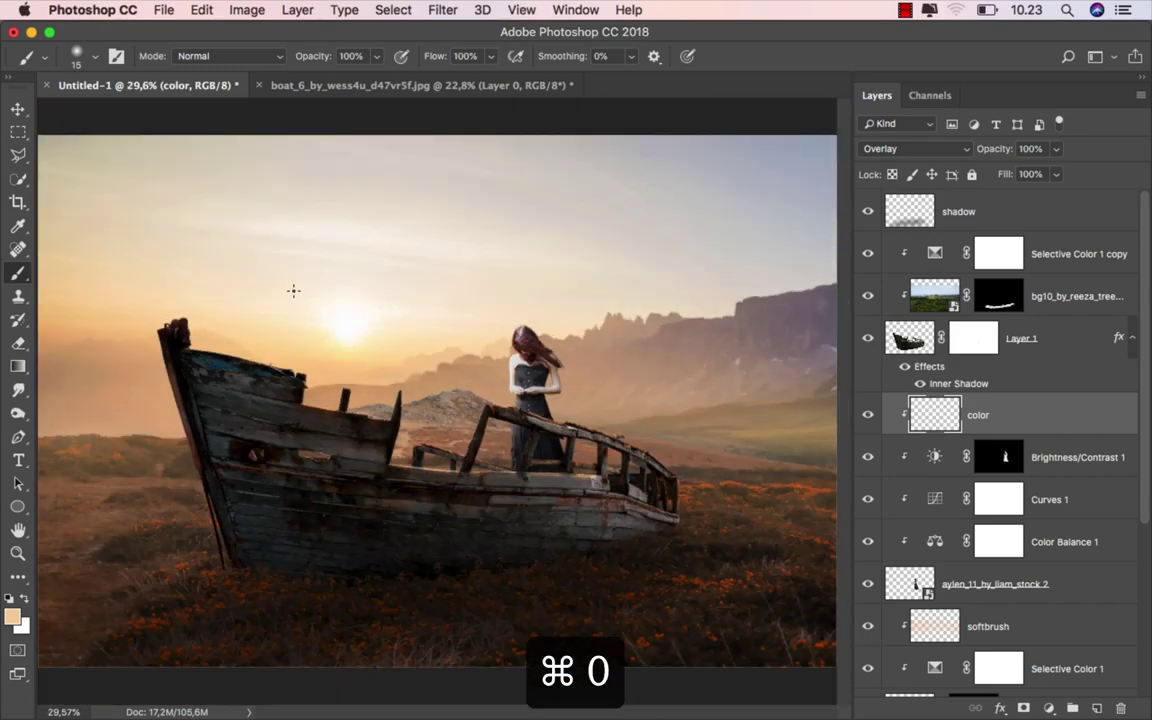
# Add a new layer named light above the shadow layer and set its blend mode to Linear Dodge (Add).
pyautogui.press('v')
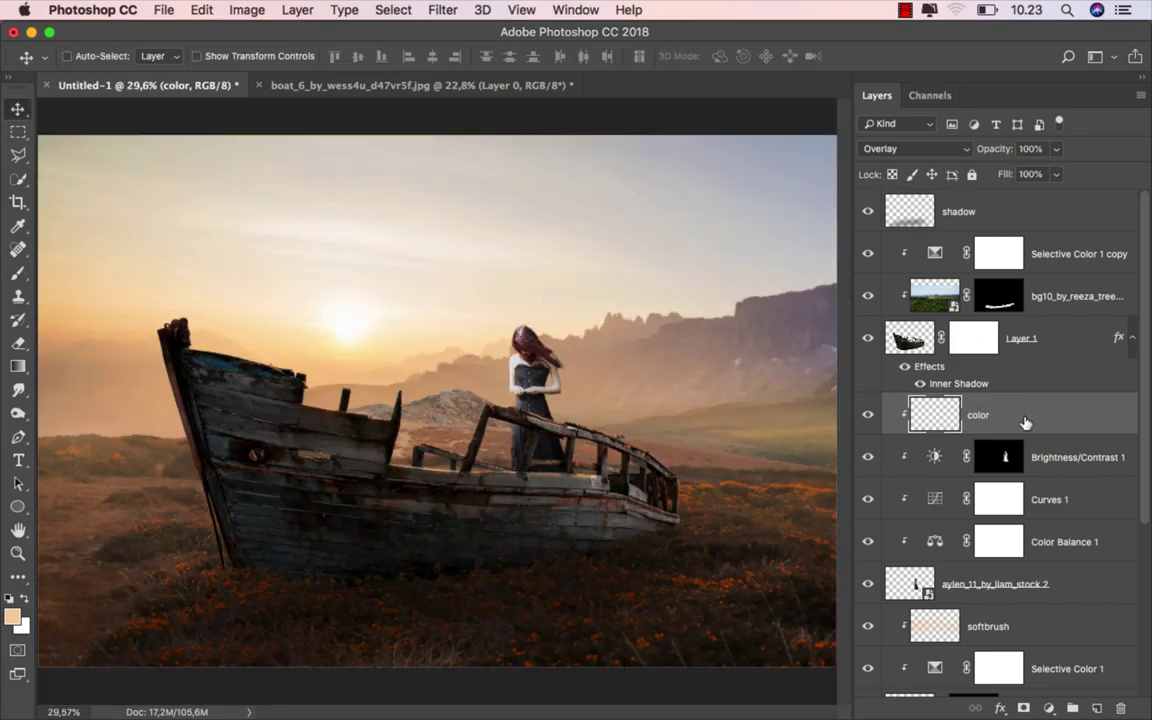
pyautogui.click(908, 204)
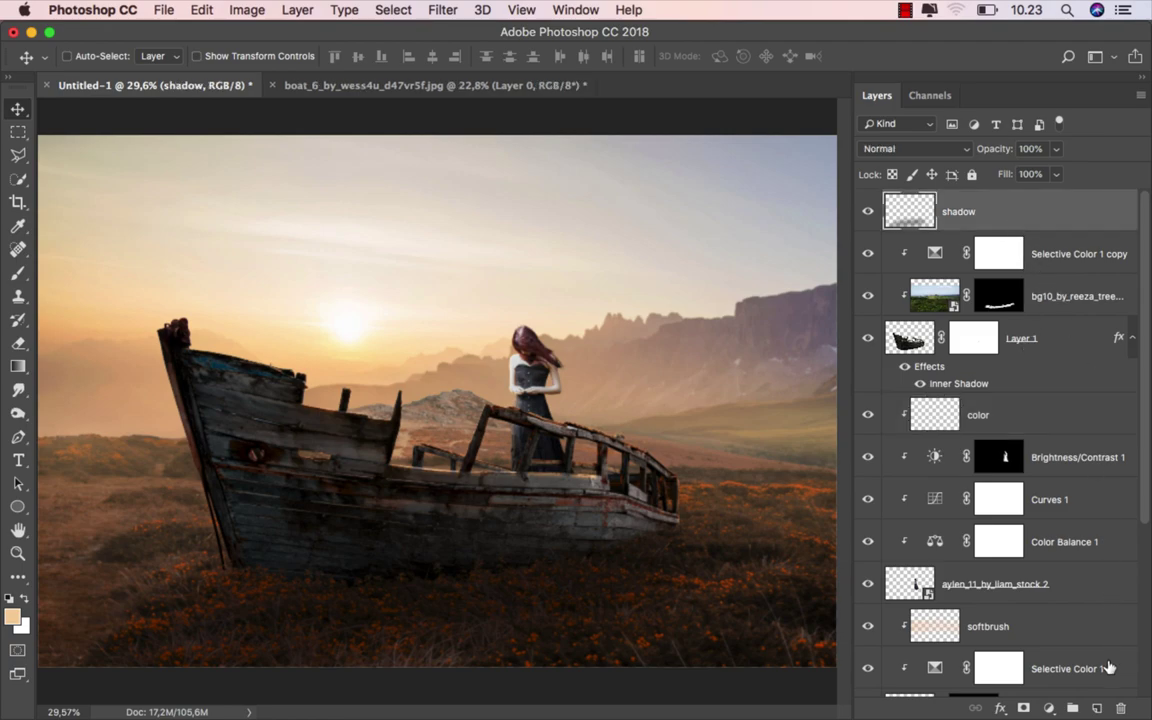
pyautogui.press('super+alt+shift+n')
pyautogui.doubleClick(958, 211)
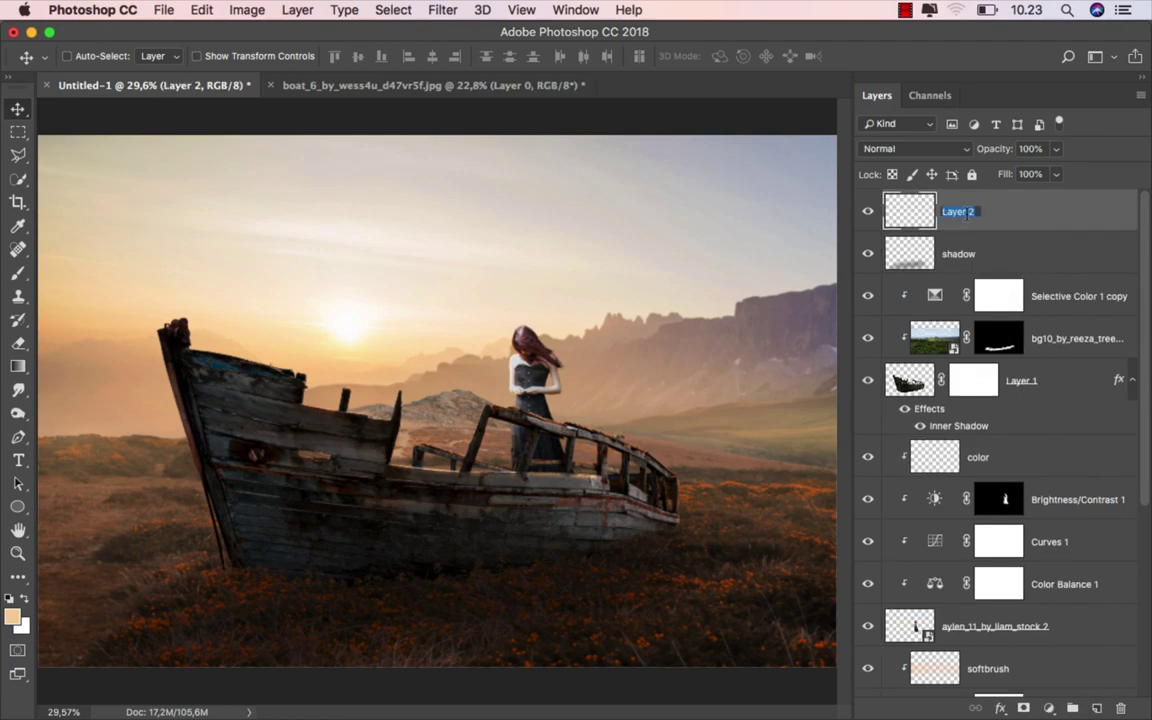
pyautogui.press('BackSpace')
pyautogui.press('Return')
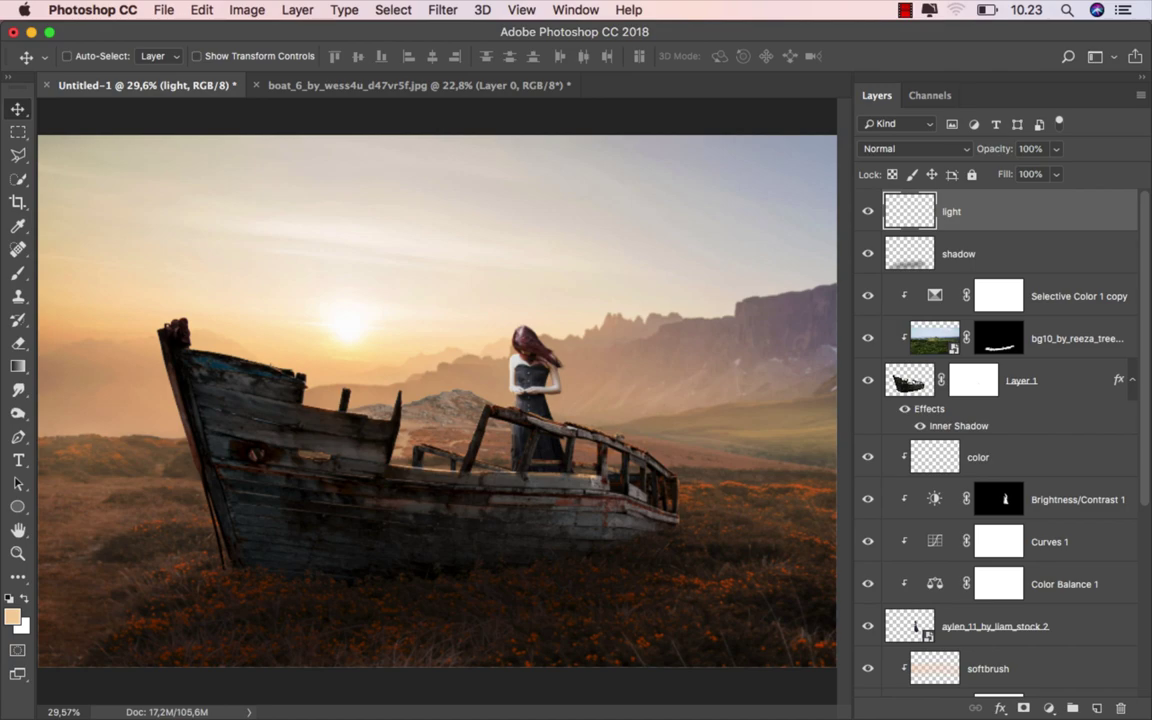
pyautogui.click(905, 148)
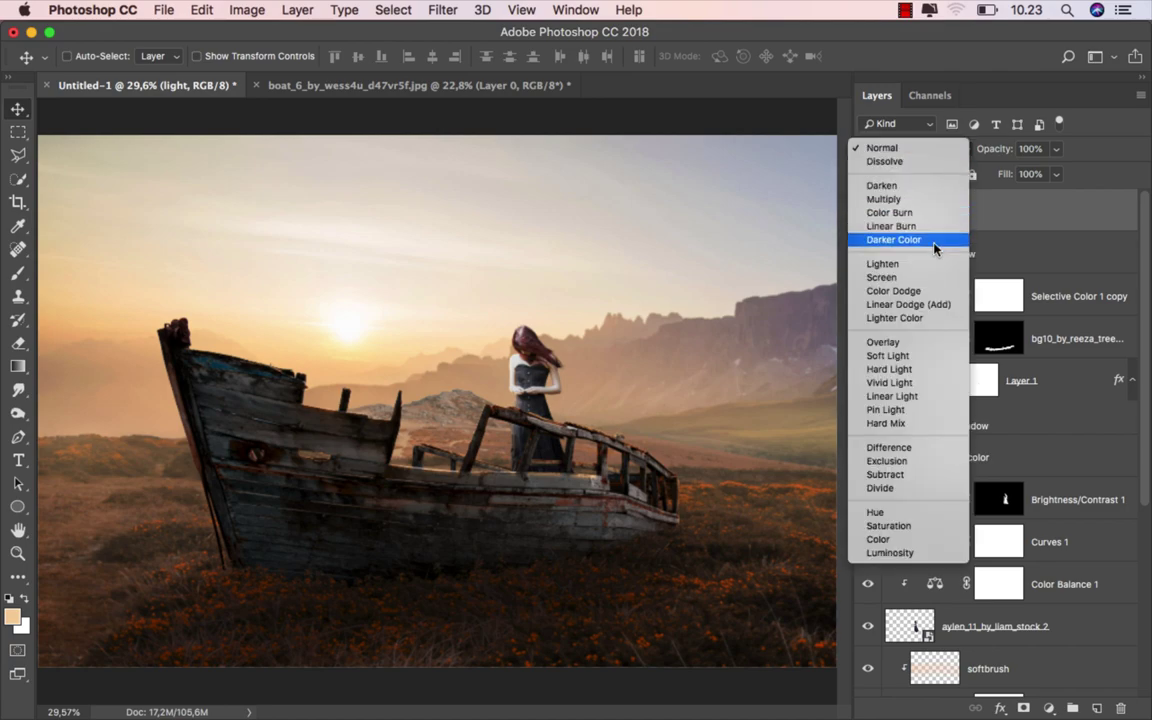
pyautogui.click(938, 301)
# Sample a dark brown from the image as the foreground colour and enlarge the soft 0% hardness brush to 995 px.
pyautogui.click(18, 273)
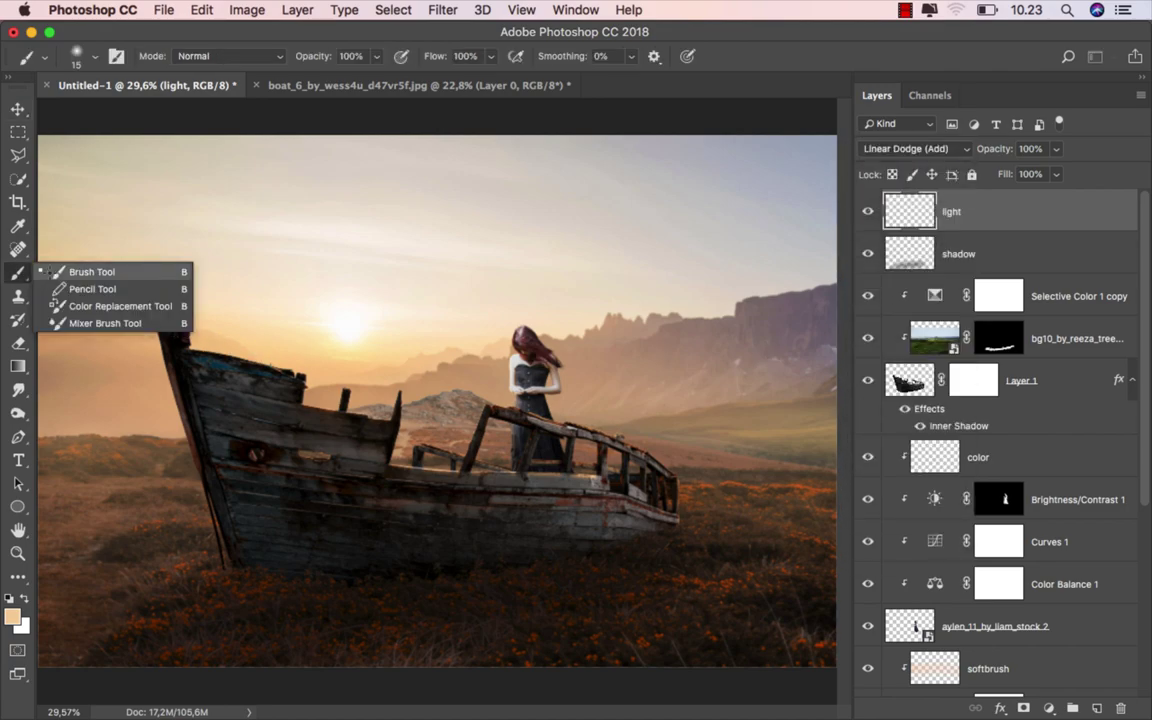
pyautogui.click(103, 266)
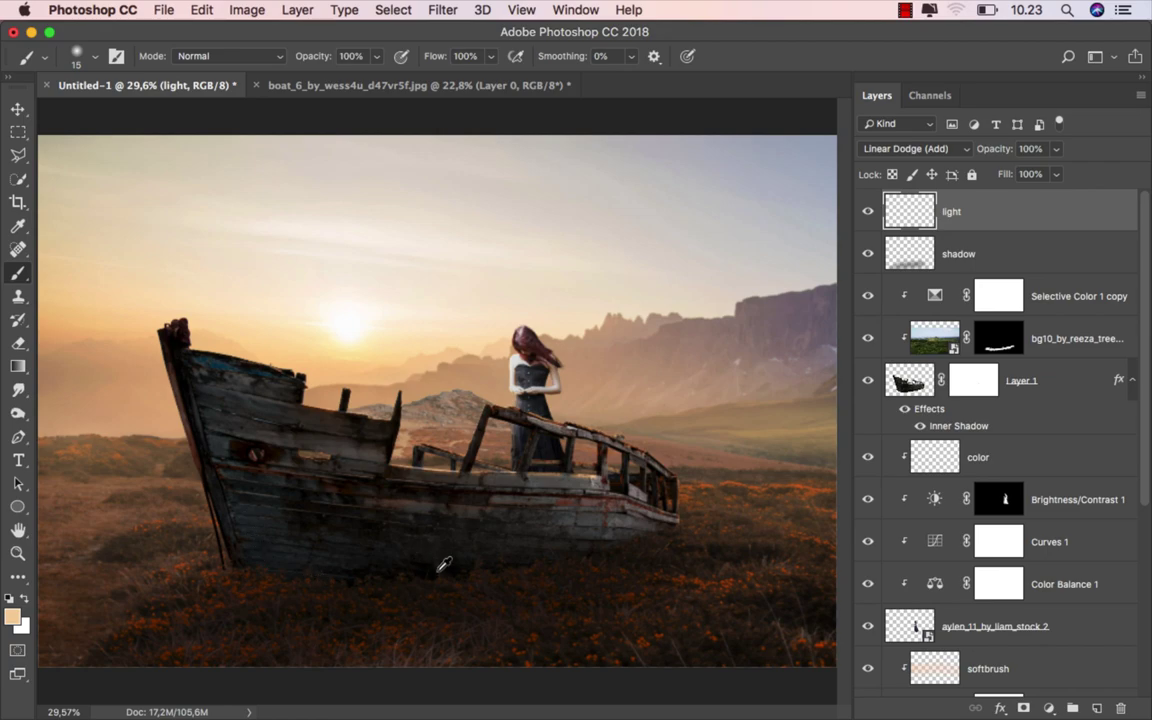
pyautogui.moveTo(172, 476); pyautogui.dragTo(290, 578)
pyautogui.keyDown('ctrl'); pyautogui.keyDown('alt'); pyautogui.moveTo(450, 330); pyautogui.dragTo(563, 330); pyautogui.keyUp('alt'); pyautogui.keyUp('ctrl')
pyautogui.rightClick(412, 272)
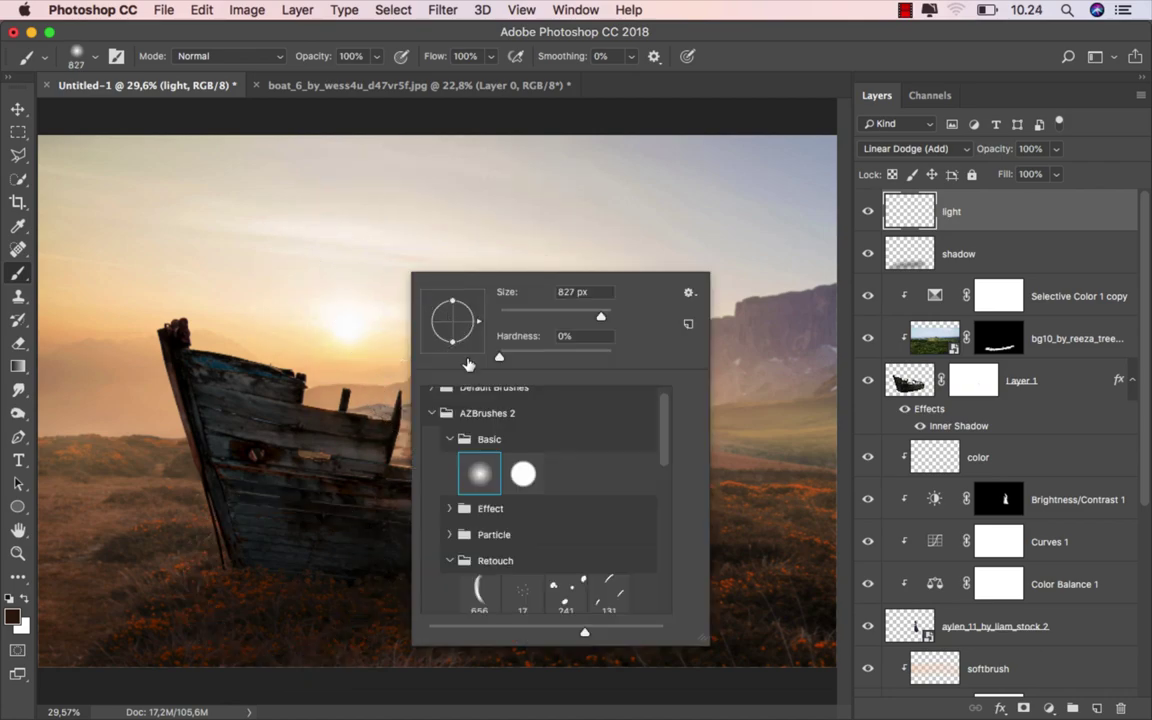
pyautogui.click(798, 46)
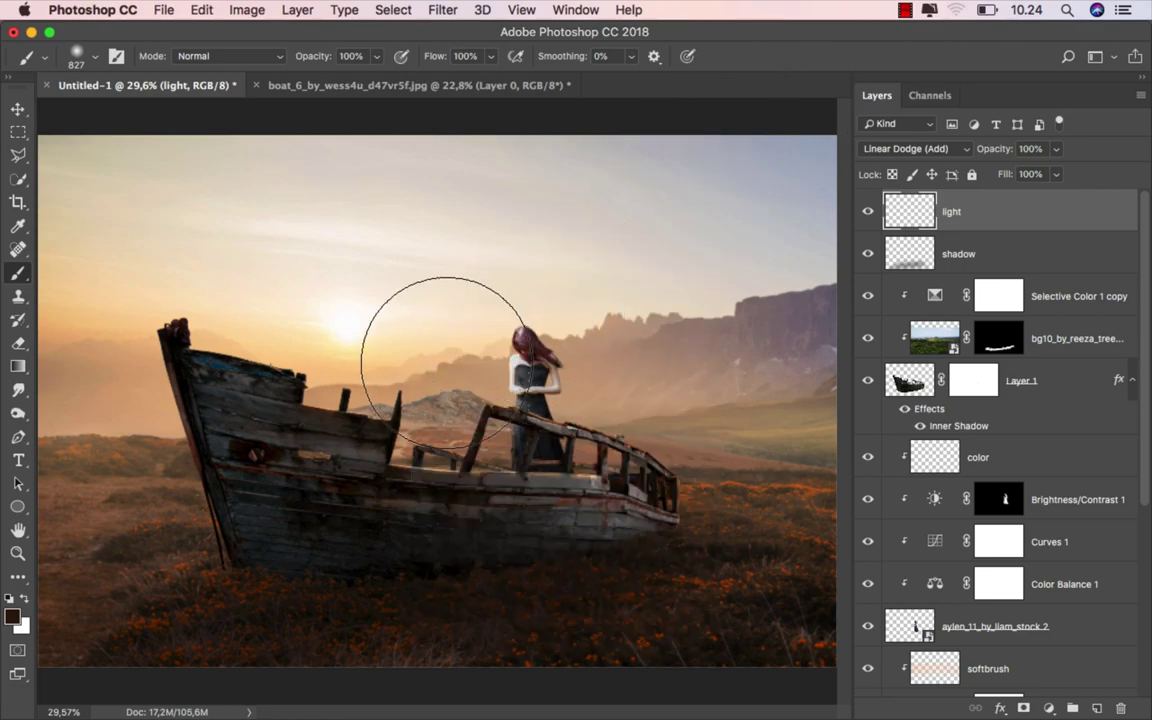
pyautogui.keyDown('ctrl'); pyautogui.keyDown('alt'); pyautogui.moveTo(411, 352); pyautogui.dragTo(435, 352); pyautogui.keyUp('alt'); pyautogui.keyUp('ctrl')
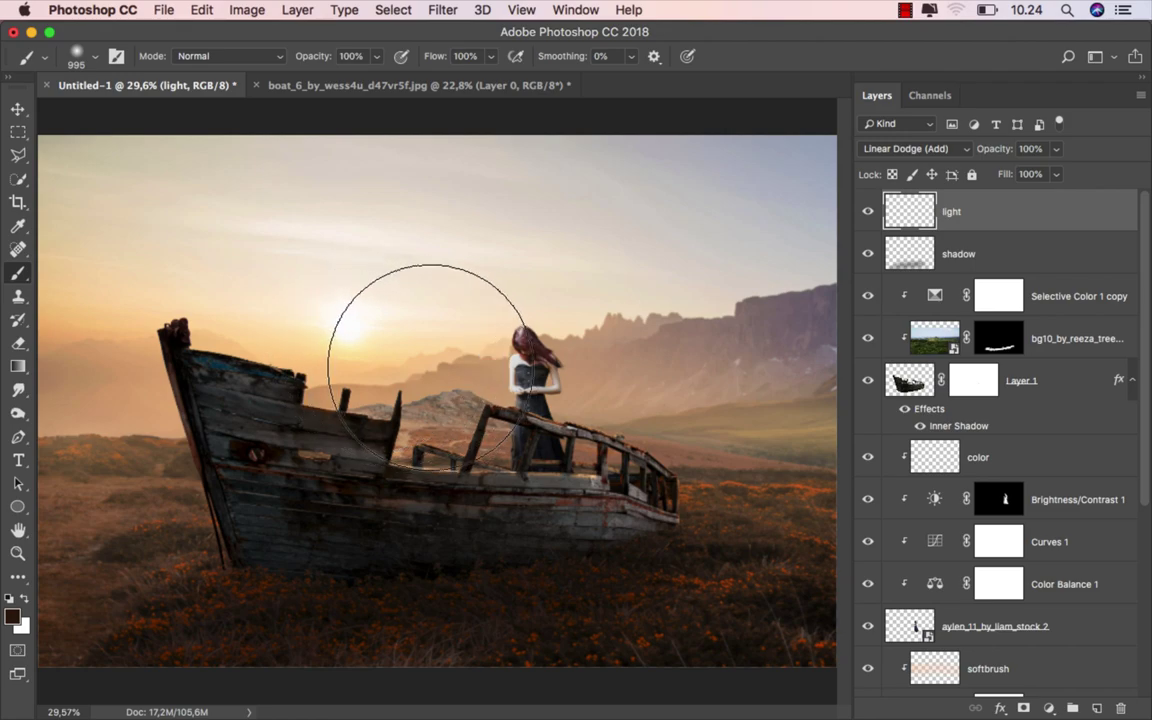
# Paint a soft glow dab beside the sun on the light layer, enlarge it to about 124% from its centre, and compare it hidden and shown.
pyautogui.click(412, 340)
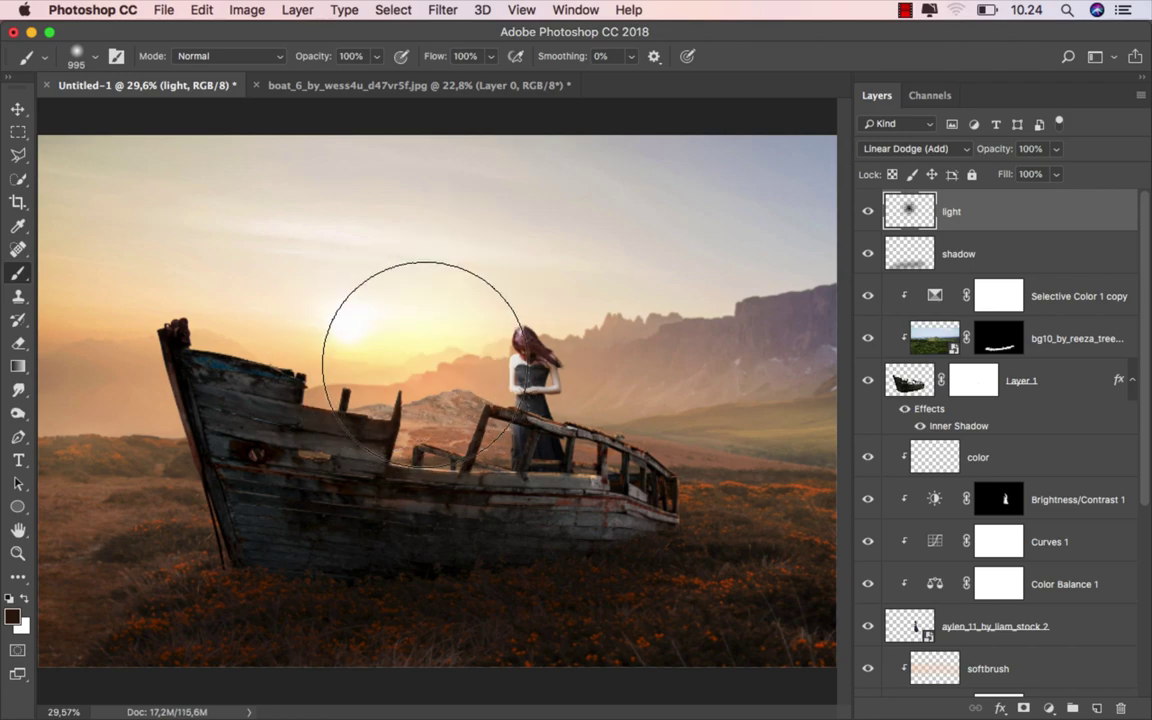
pyautogui.press('super+t')
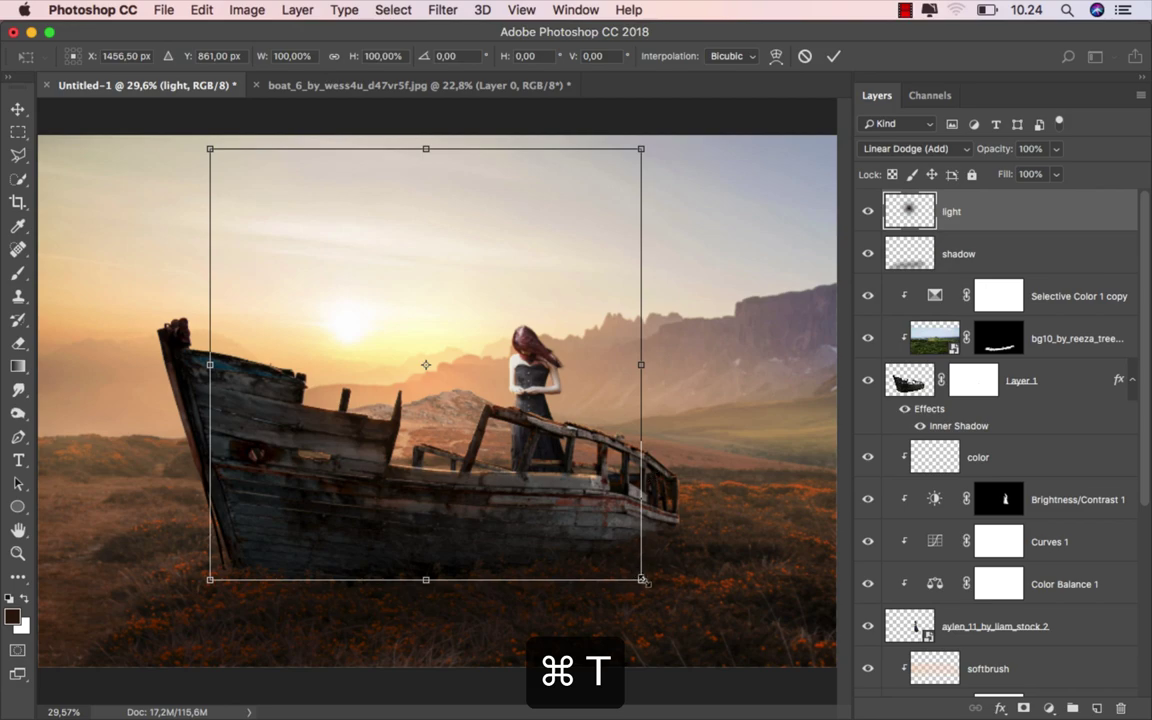
pyautogui.keyDown('alt'); pyautogui.keyDown('shift'); pyautogui.moveTo(642, 580); pyautogui.dragTo(694, 633); pyautogui.keyUp('shift'); pyautogui.keyUp('alt')
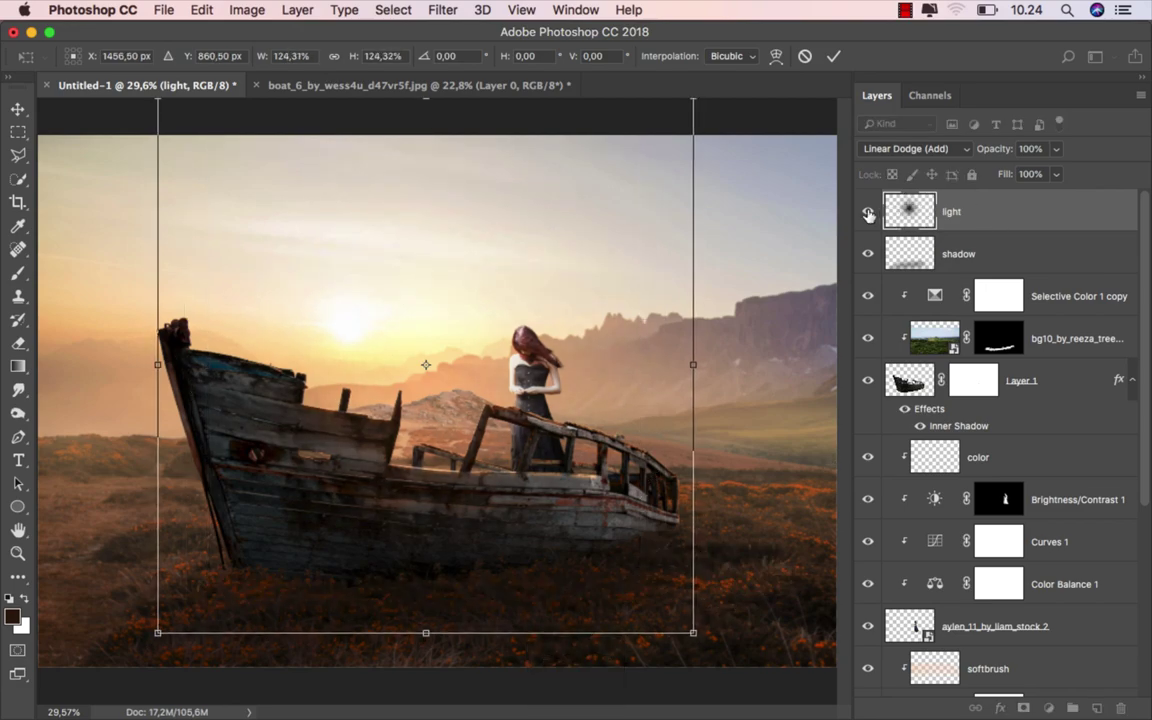
pyautogui.click(834, 57)
pyautogui.click(868, 212)
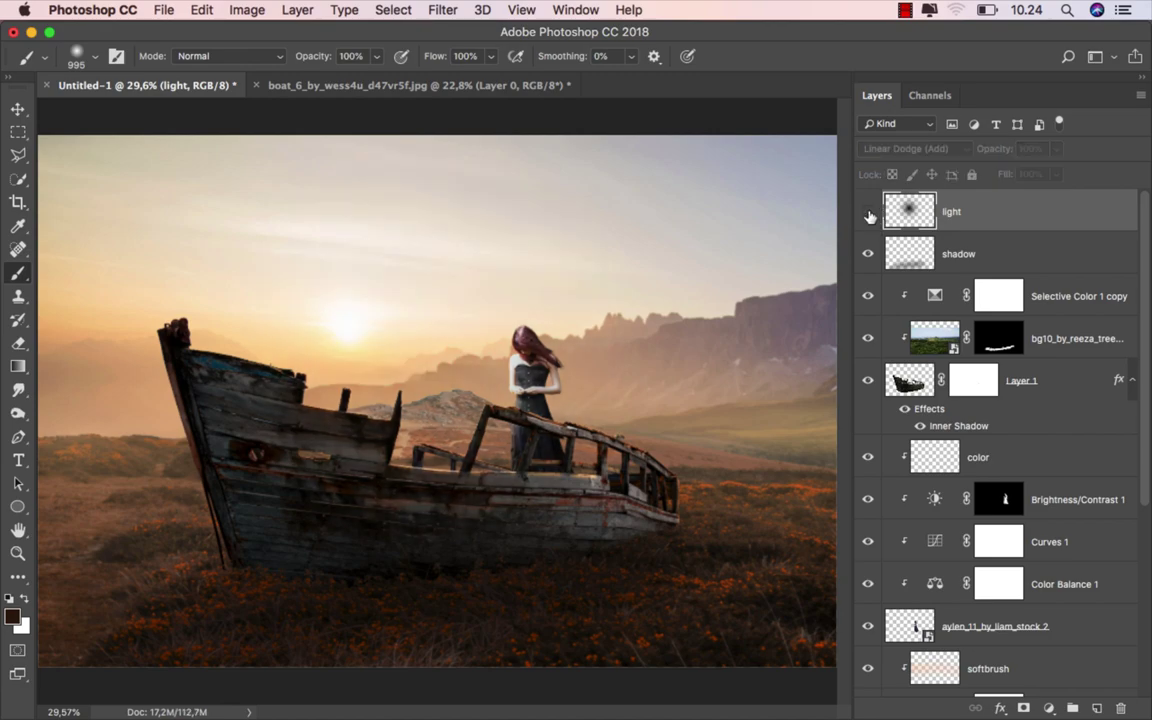
pyautogui.click(868, 212)
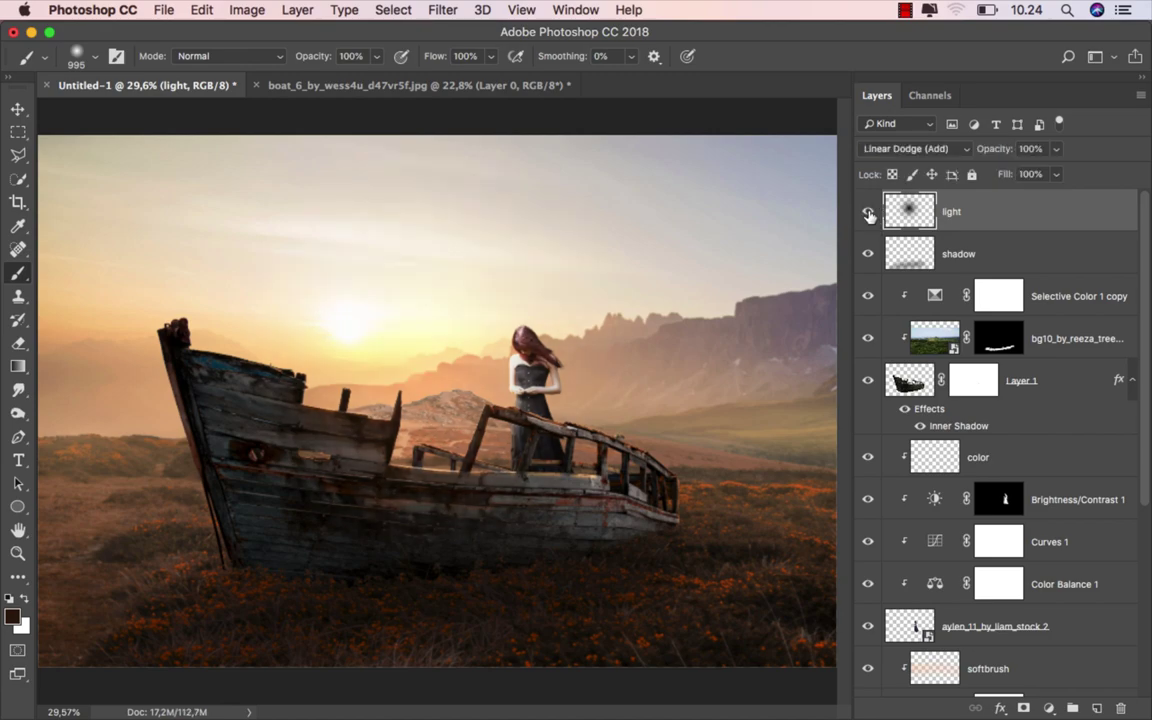
# Add a Selective Color adjustment layer on top and set its Whites to Magenta -23%, Yellow -15% and Black +100%.
pyautogui.click(18, 108)
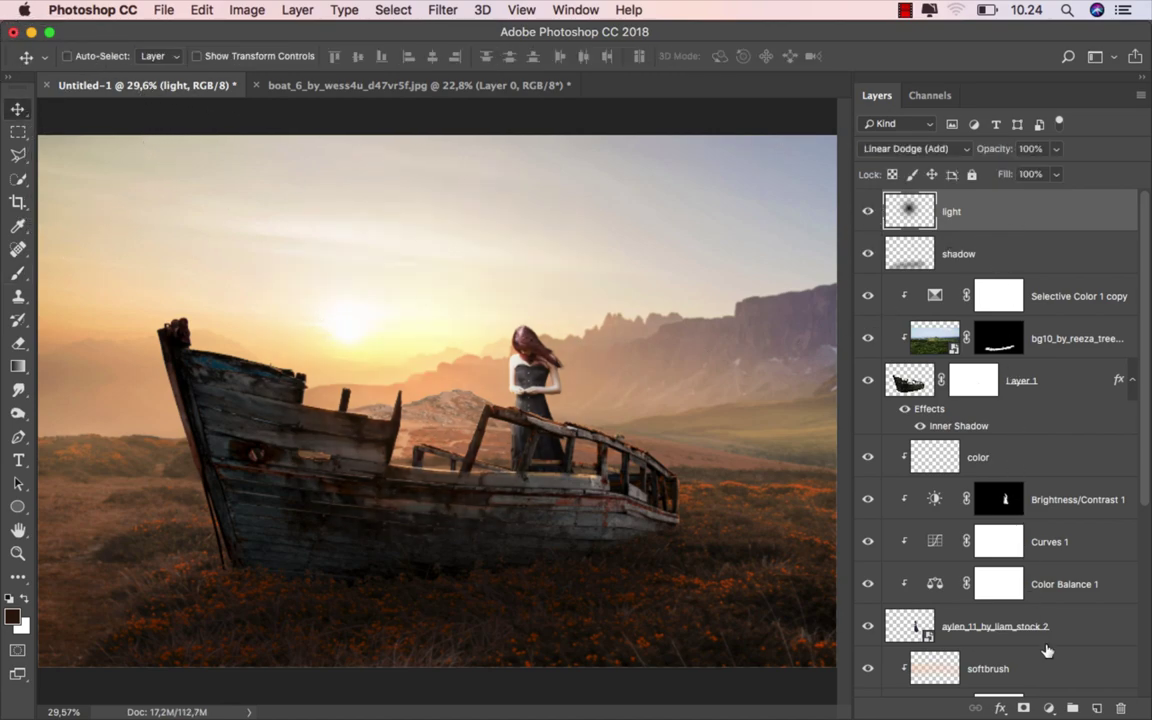
pyautogui.click(1049, 707)
pyautogui.click(1058, 673)
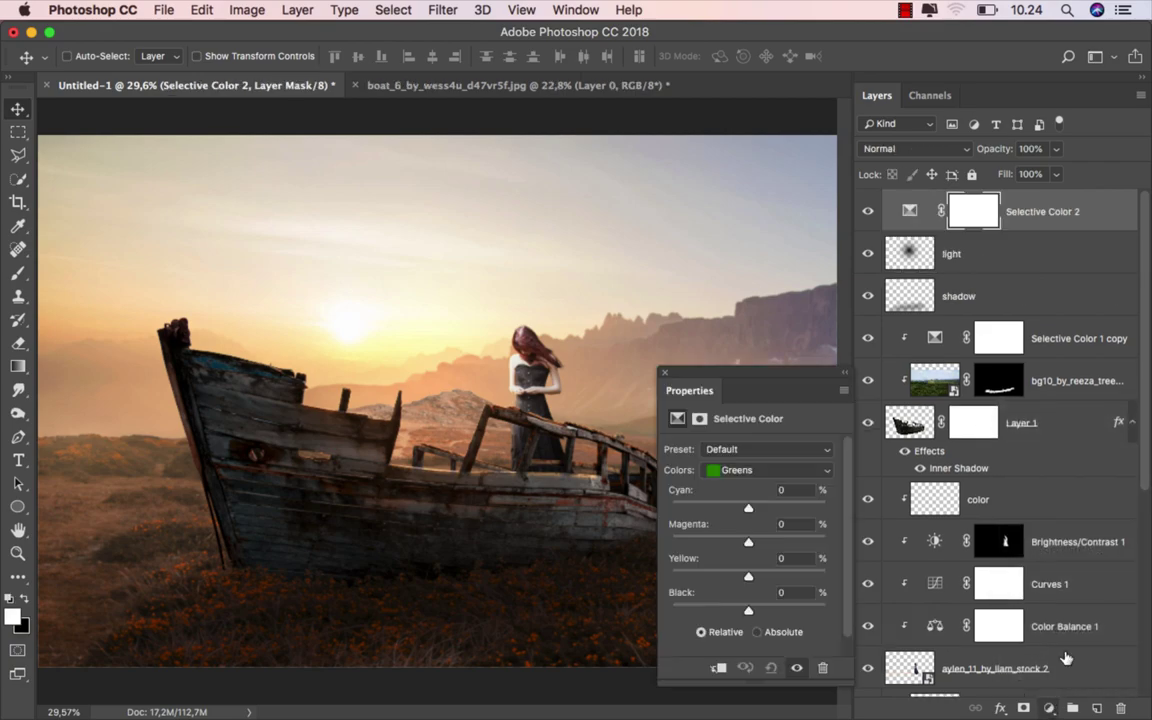
pyautogui.click(758, 470)
pyautogui.click(757, 530)
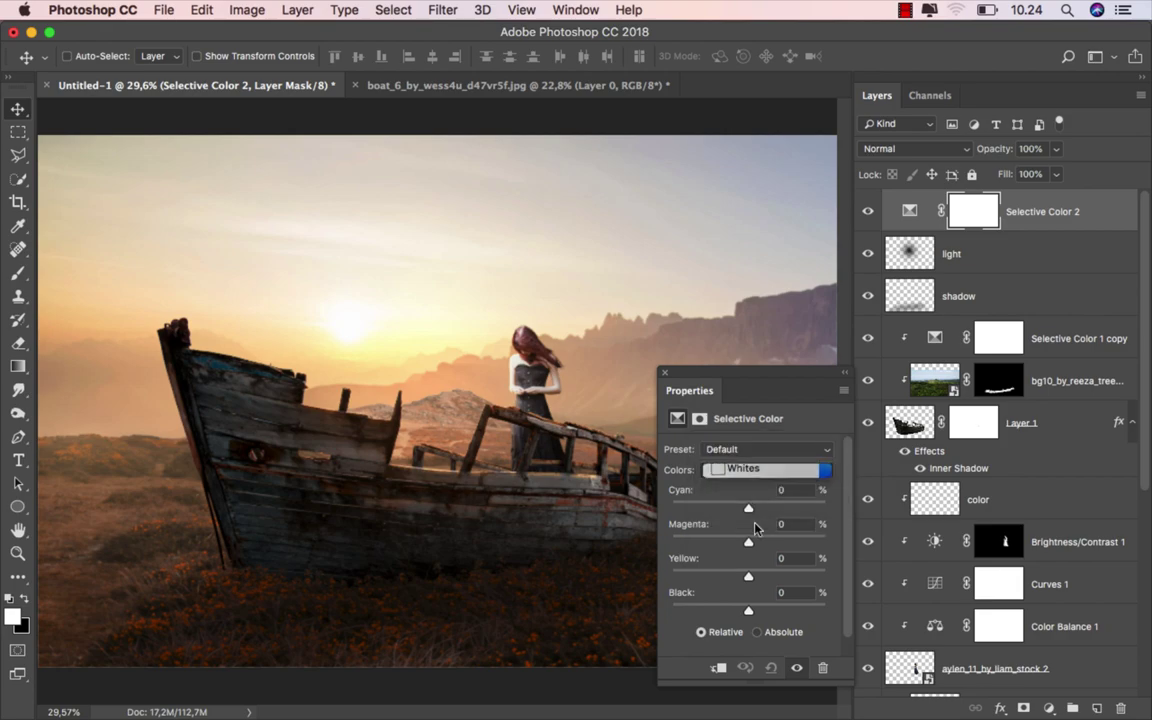
pyautogui.moveTo(748, 543); pyautogui.dragTo(739, 543)
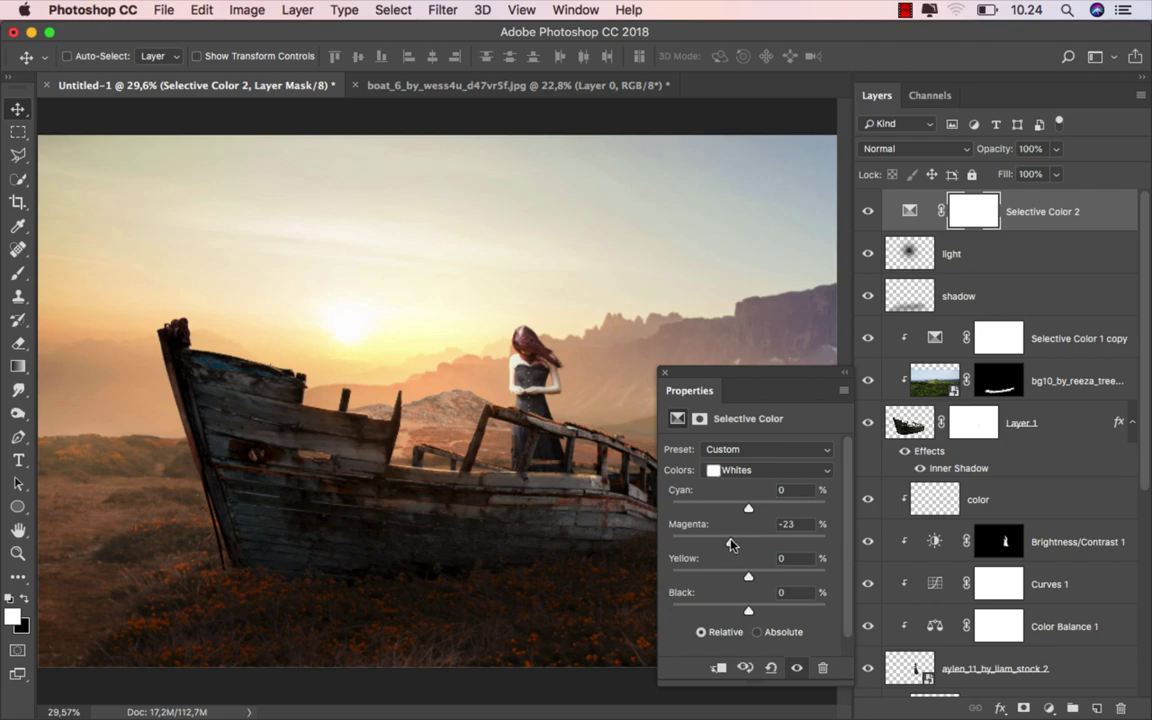
pyautogui.moveTo(747, 576); pyautogui.dragTo(740, 580)
pyautogui.moveTo(751, 612); pyautogui.dragTo(852, 609)
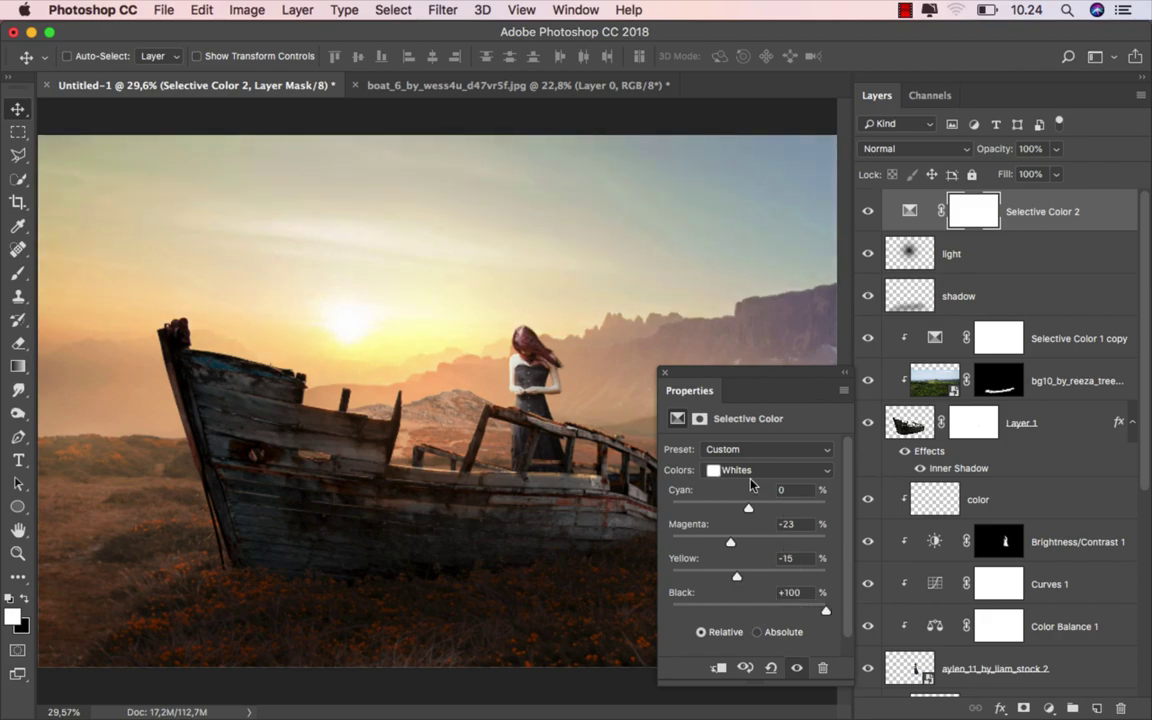
# In the Selective Color adjustment, set Blacks to Cyan +3%, Yellow -3% and Black -3%, and raise Cyan slightly in the Reds.
pyautogui.click(753, 478)
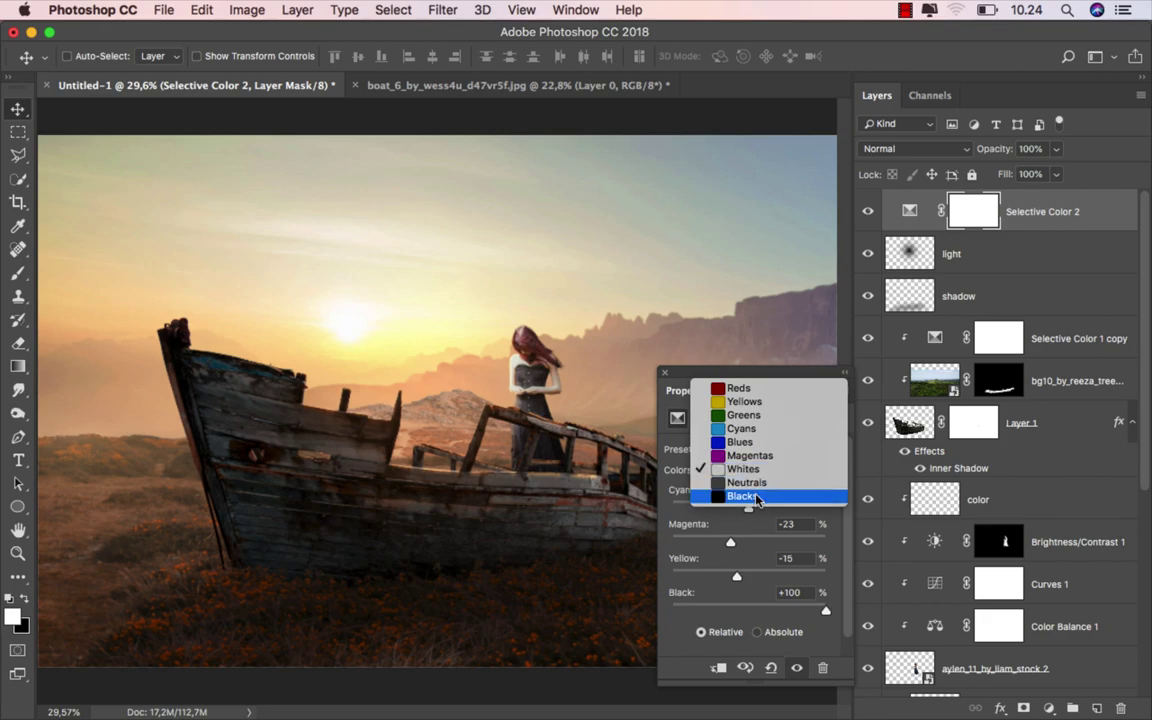
pyautogui.click(750, 496)
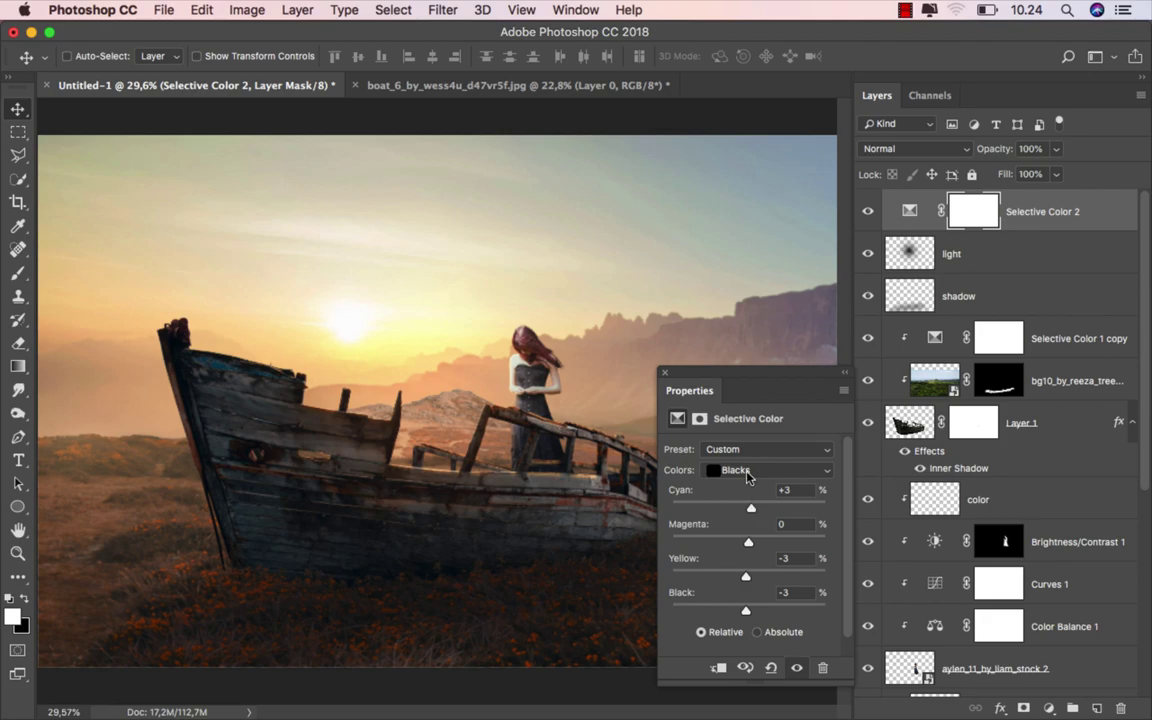
pyautogui.click(747, 474)
pyautogui.click(762, 363)
pyautogui.moveTo(748, 507); pyautogui.dragTo(761, 514)
pyautogui.click(667, 374)
pyautogui.click(868, 212)
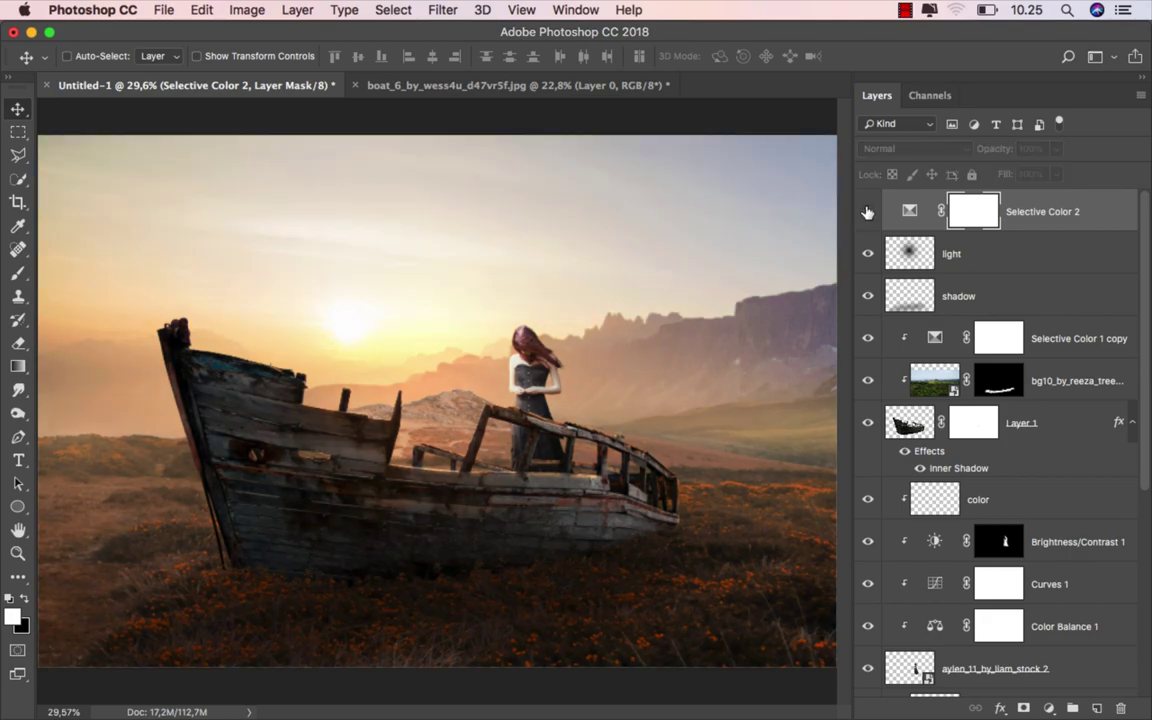
pyautogui.click(868, 212)
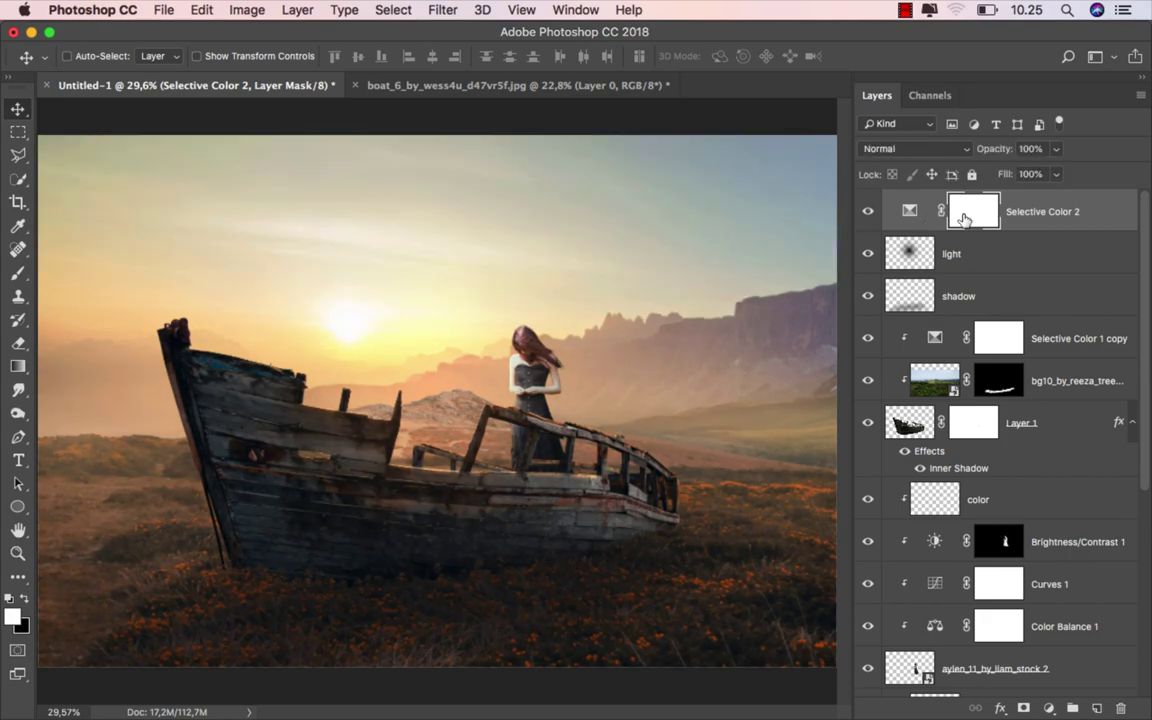
# Add a Gradient Map adjustment layer on top and change the gradient's white end stop to dark grey #252424.
pyautogui.click(1072, 213)
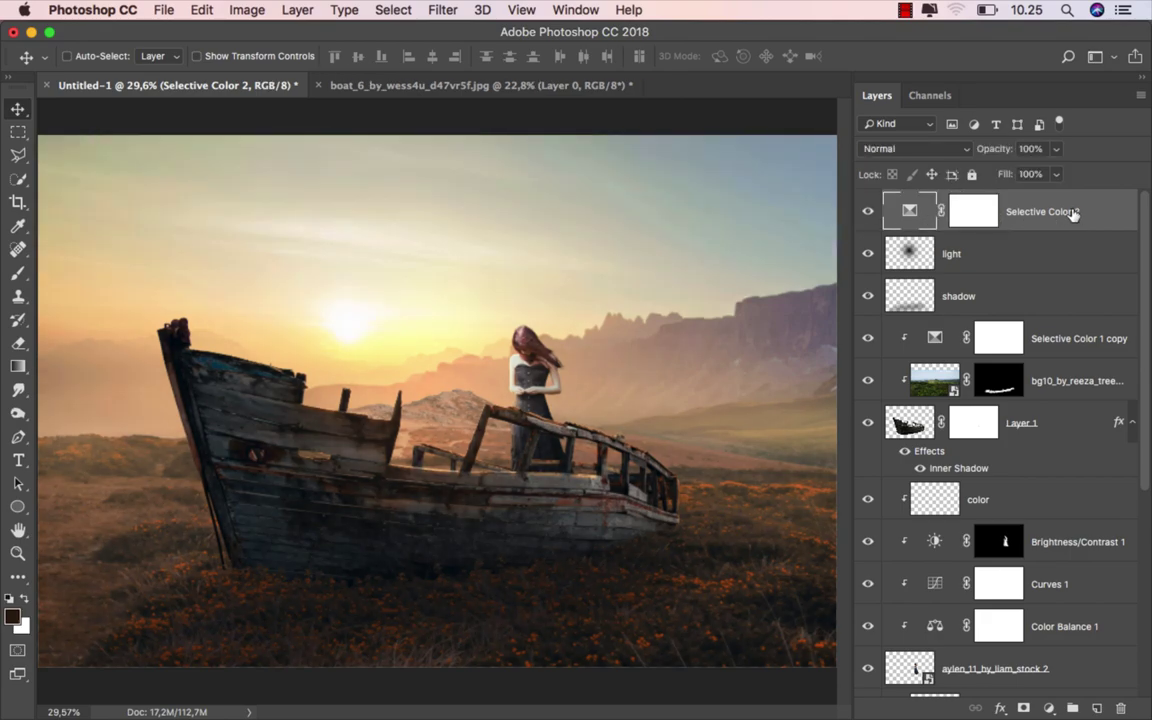
pyautogui.click(1049, 708)
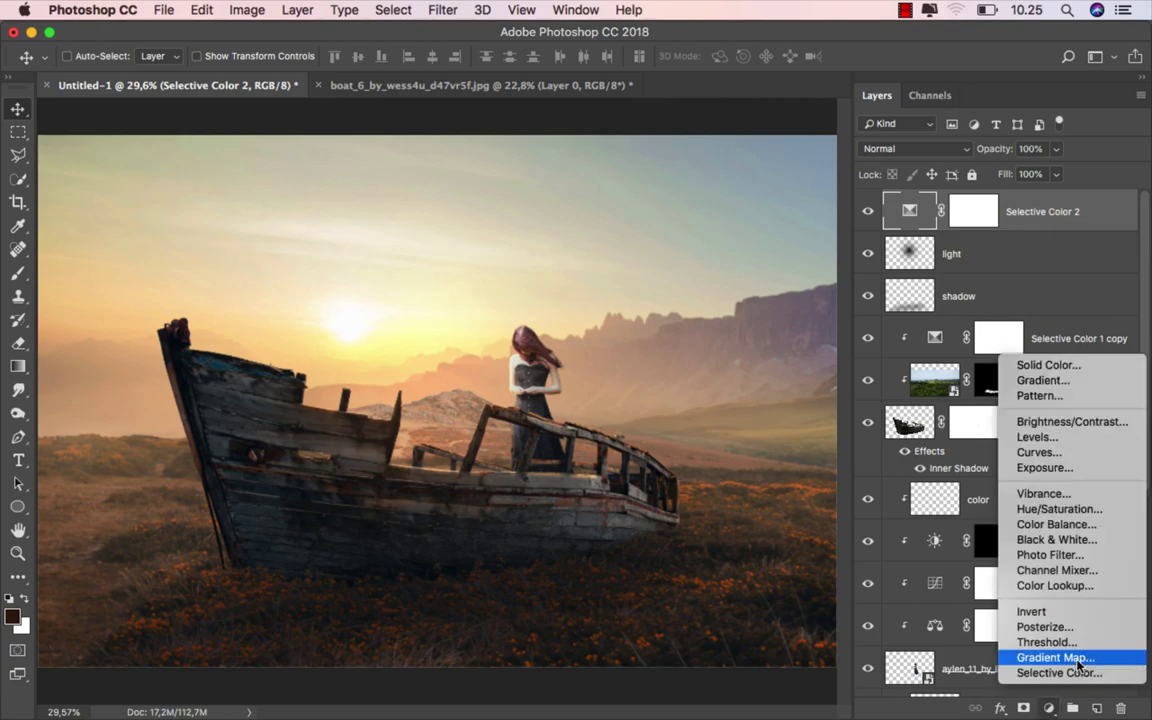
pyautogui.click(1056, 657)
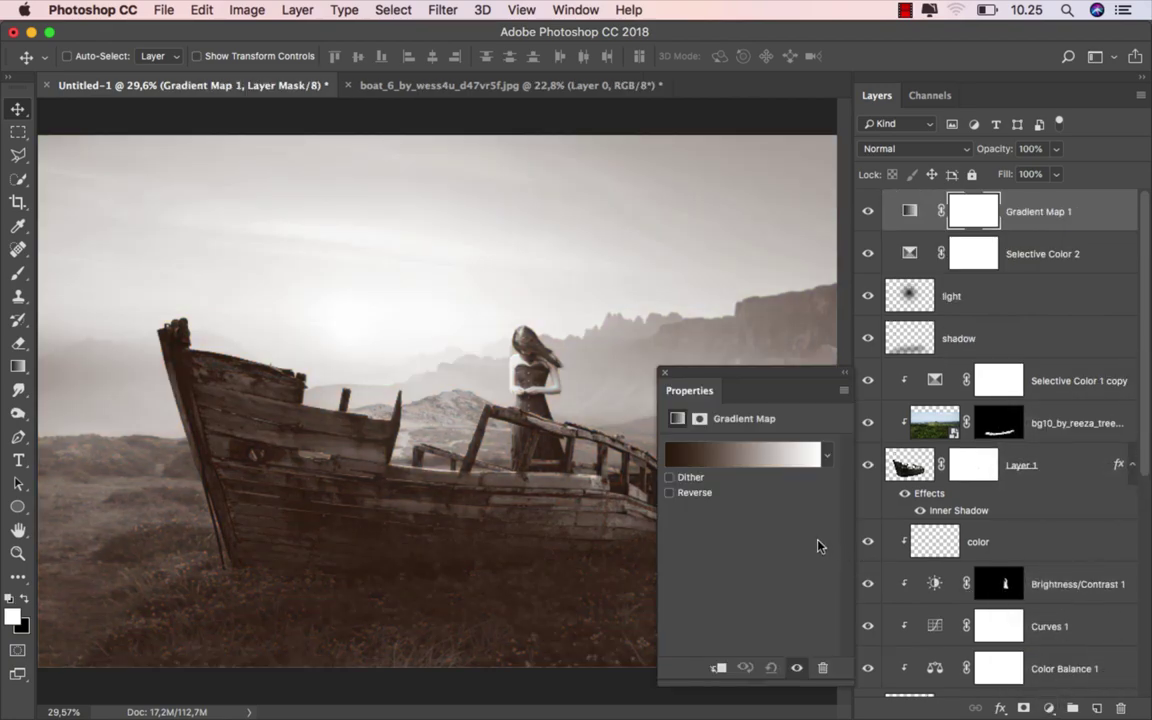
pyautogui.click(780, 460)
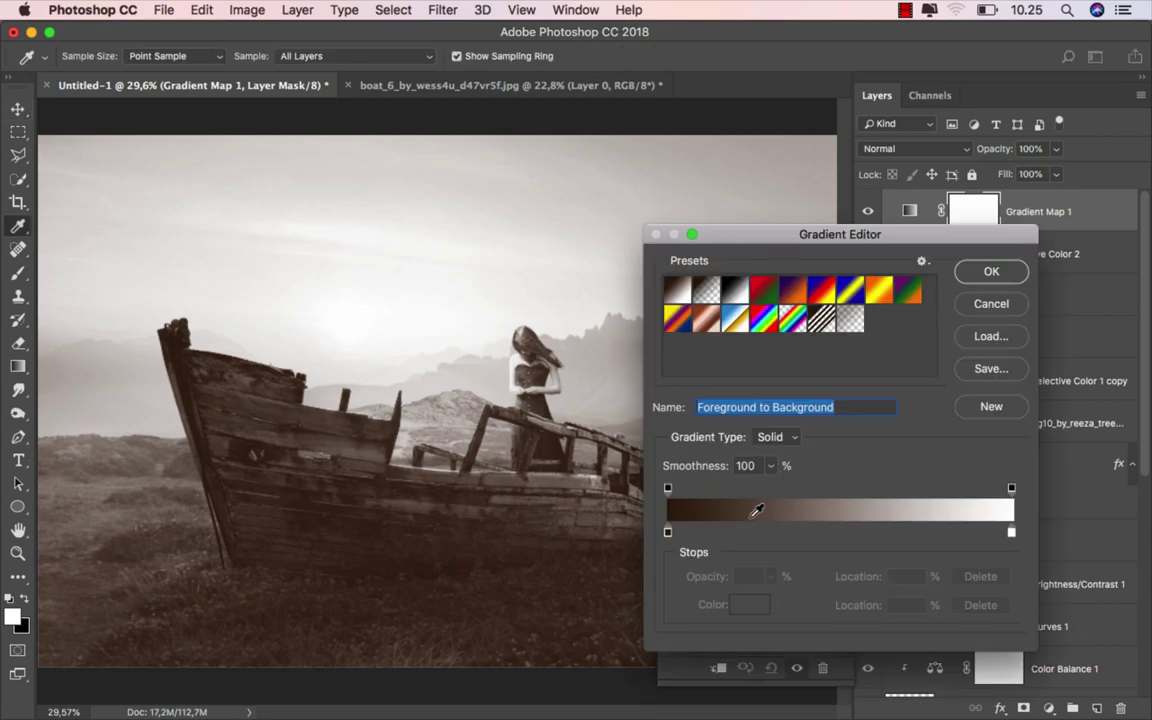
pyautogui.click(1012, 533)
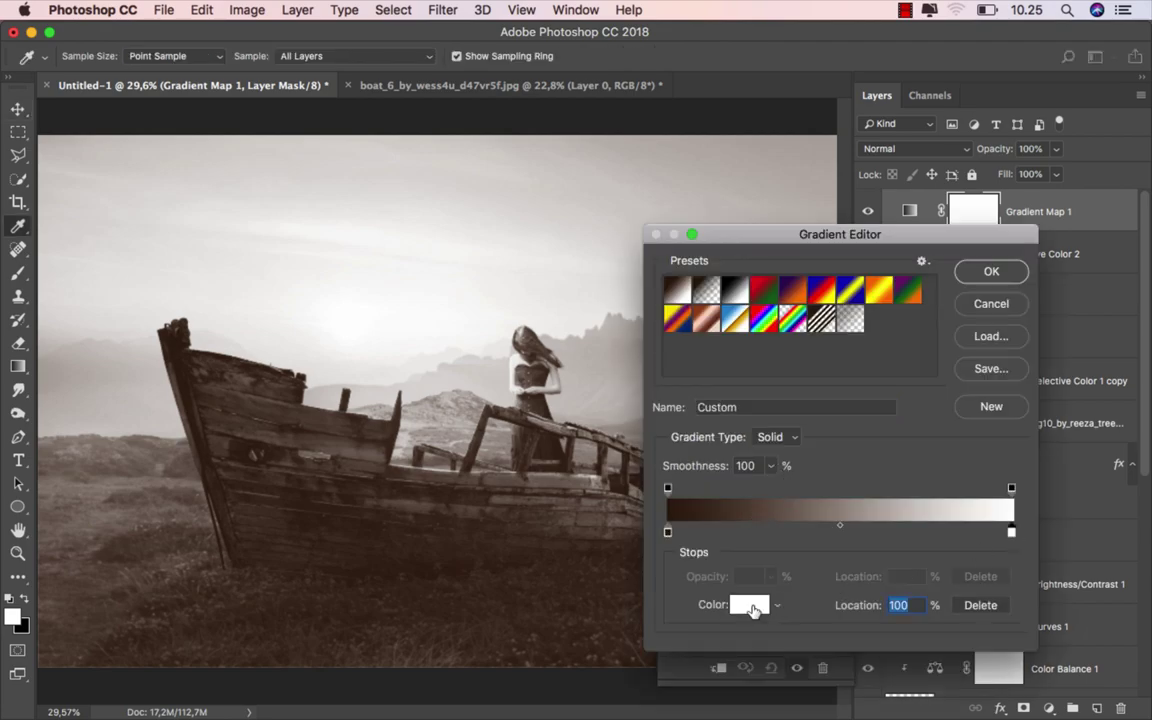
pyautogui.click(748, 605)
pyautogui.moveTo(649, 581); pyautogui.dragTo(628, 594)
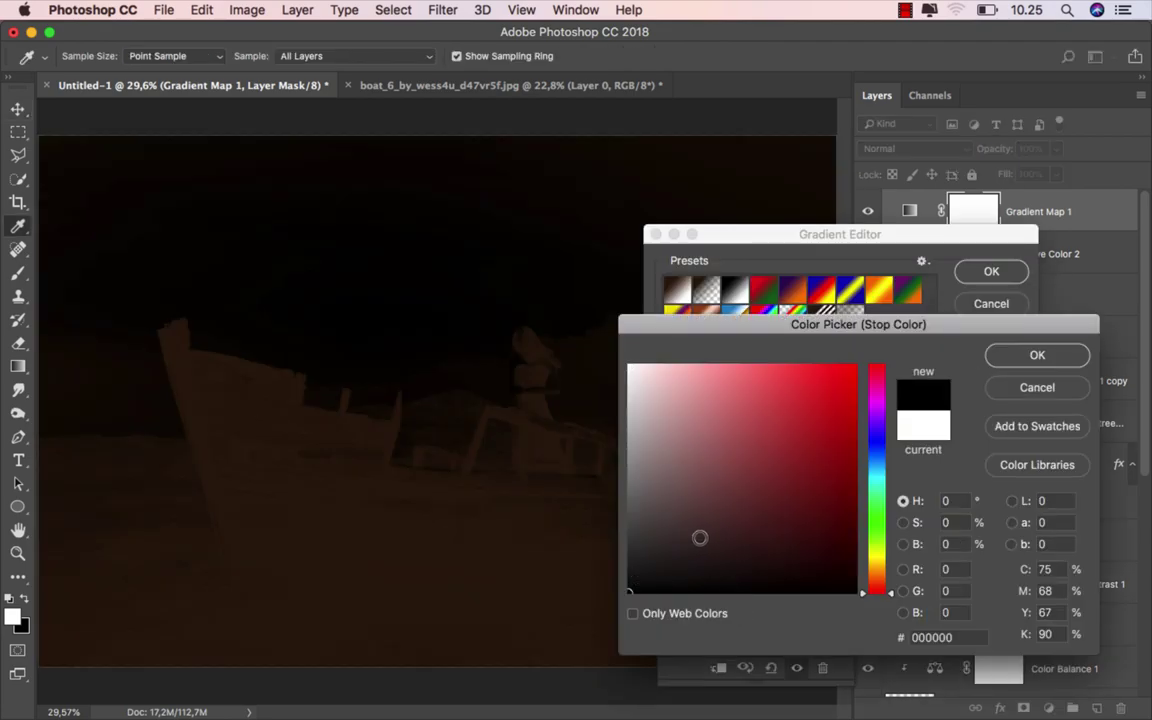
pyautogui.moveTo(684, 540); pyautogui.dragTo(622, 553)
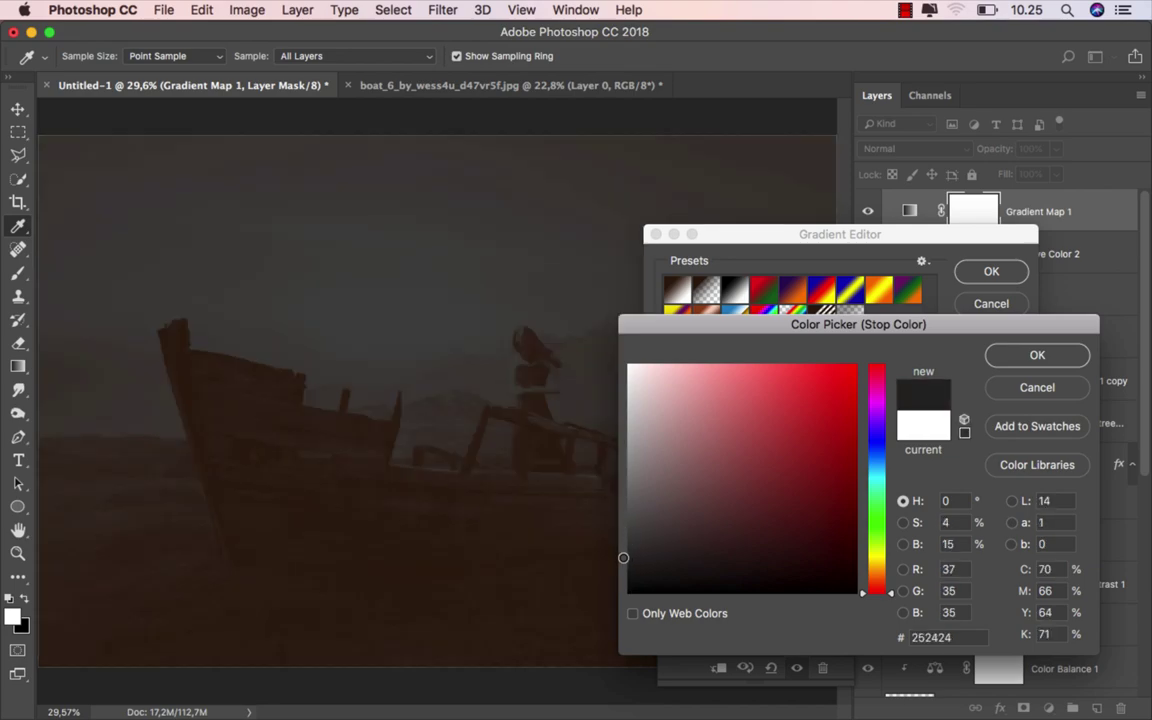
pyautogui.click(997, 358)
pyautogui.click(991, 272)
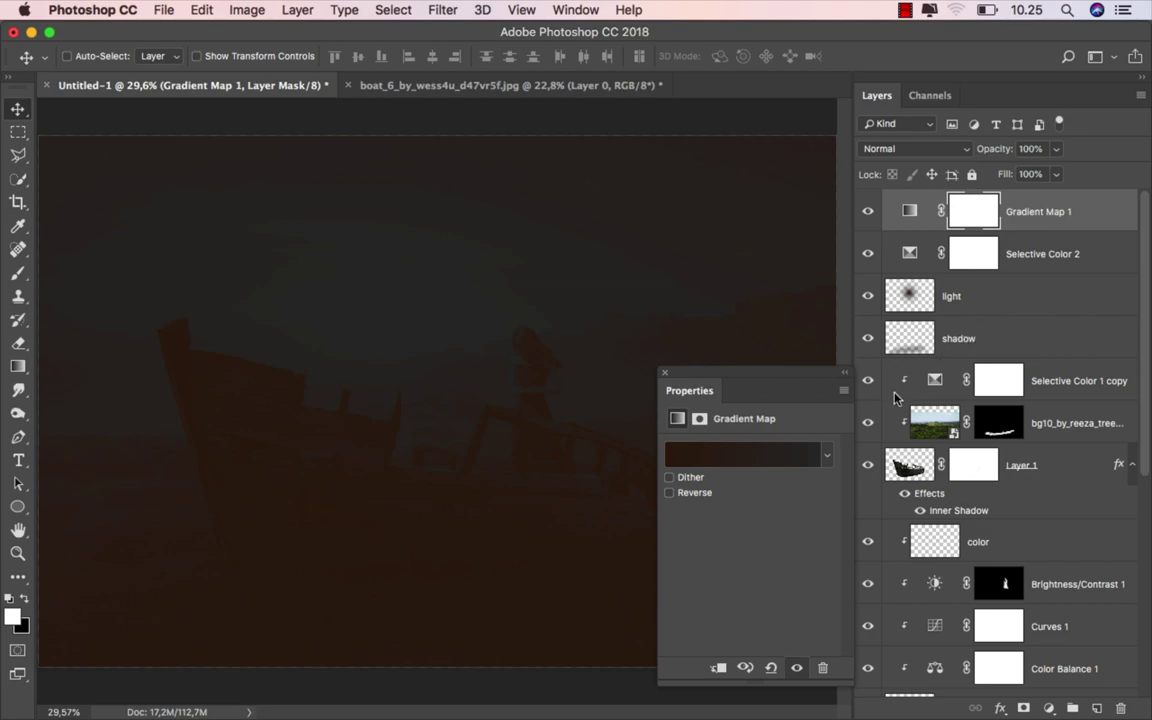
# Try the gradient map reversed, restore its direction, and set the layer's blend mode to Soft Light.
pyautogui.click(669, 493)
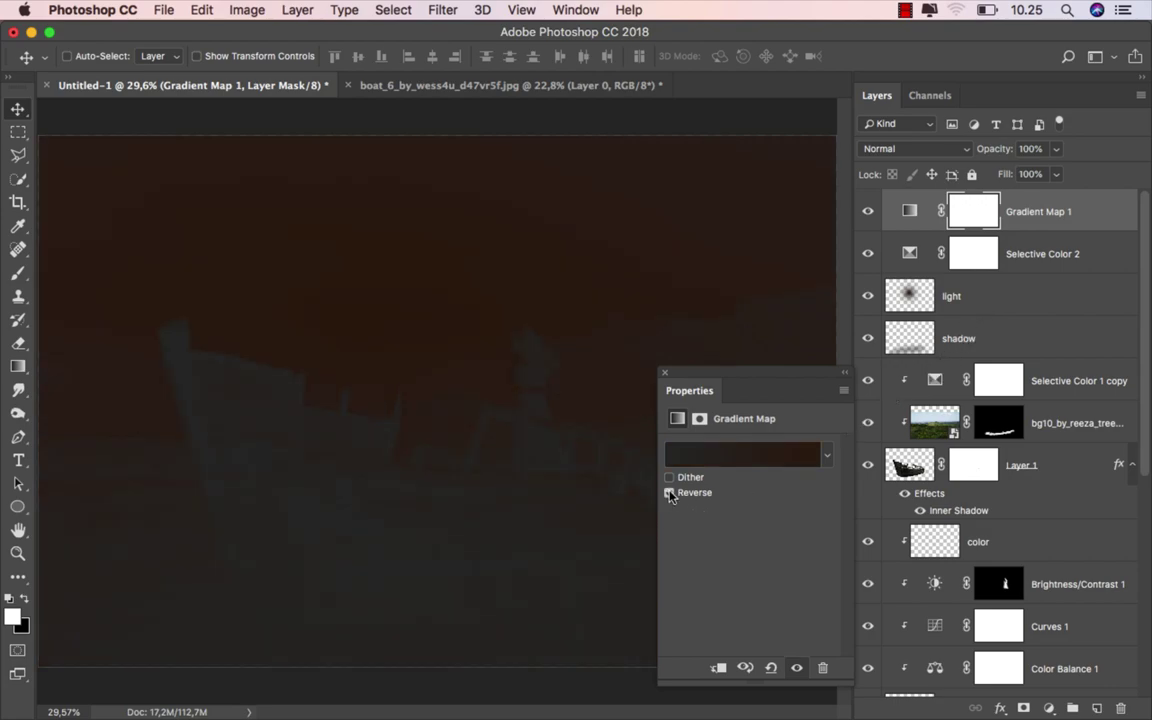
pyautogui.click(669, 493)
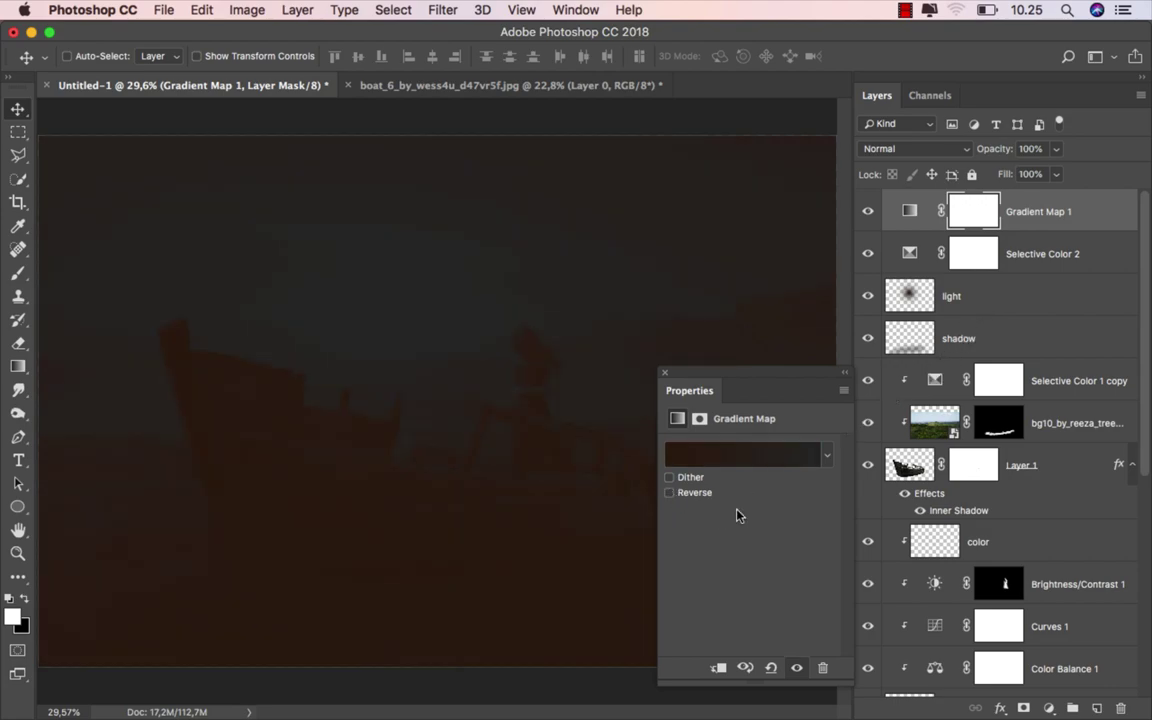
pyautogui.click(907, 149)
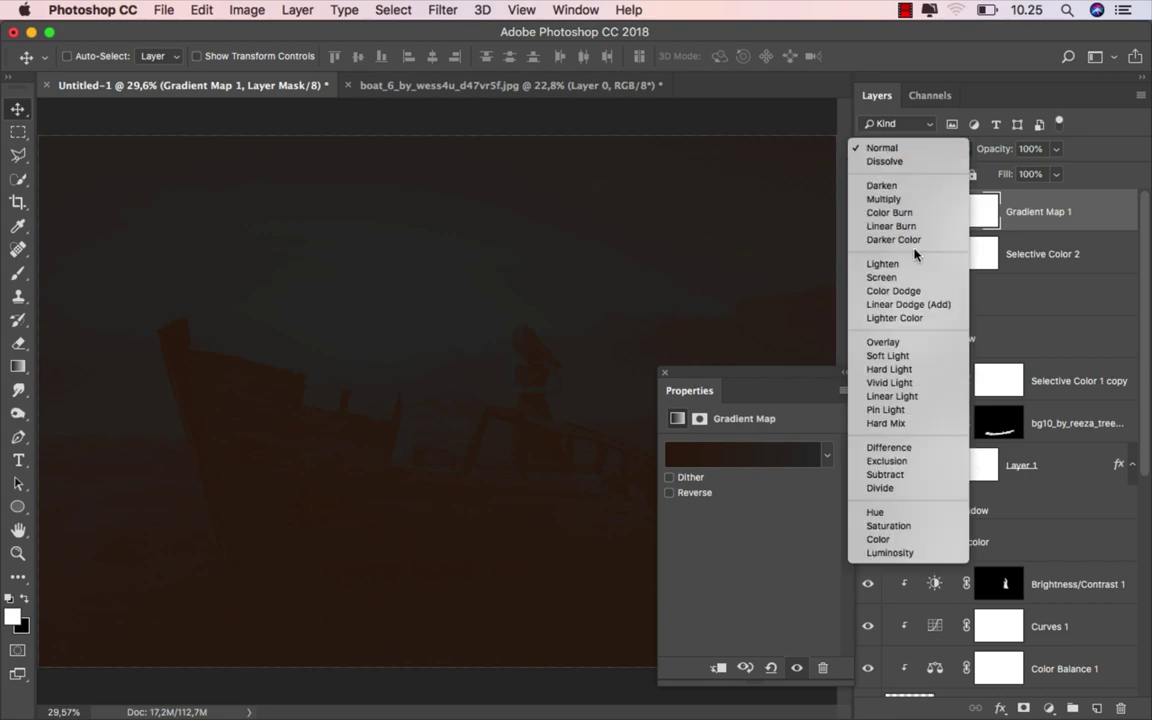
pyautogui.click(924, 358)
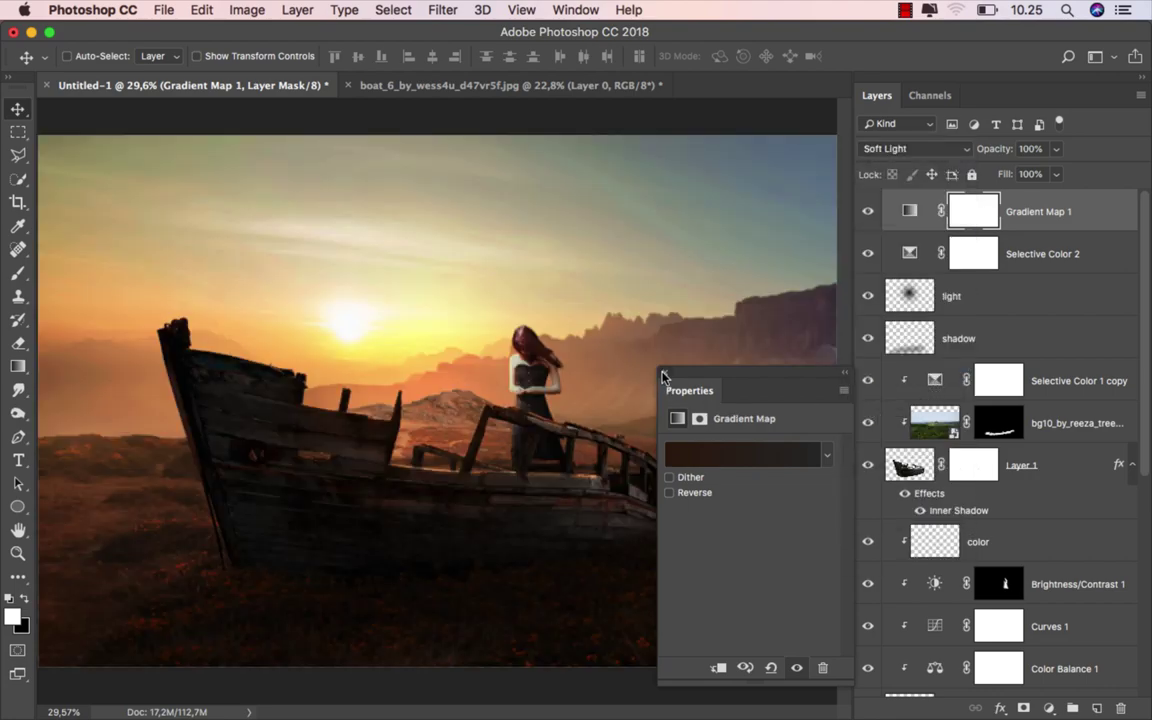
pyautogui.click(600, 340)
pyautogui.click(867, 213)
pyautogui.click(867, 213)
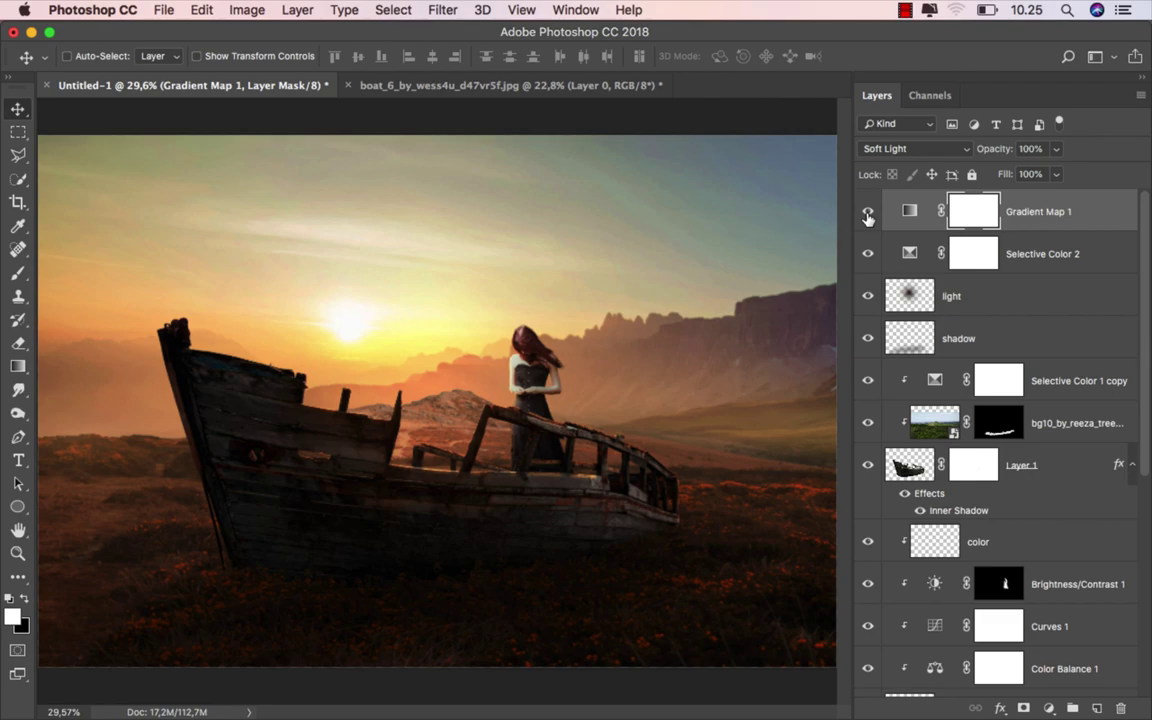
# Reduce the gradient map layer's fill to 20% and compare the image with the layer hidden and shown.
pyautogui.click(1056, 174)
pyautogui.moveTo(1056, 194); pyautogui.dragTo(957, 208)
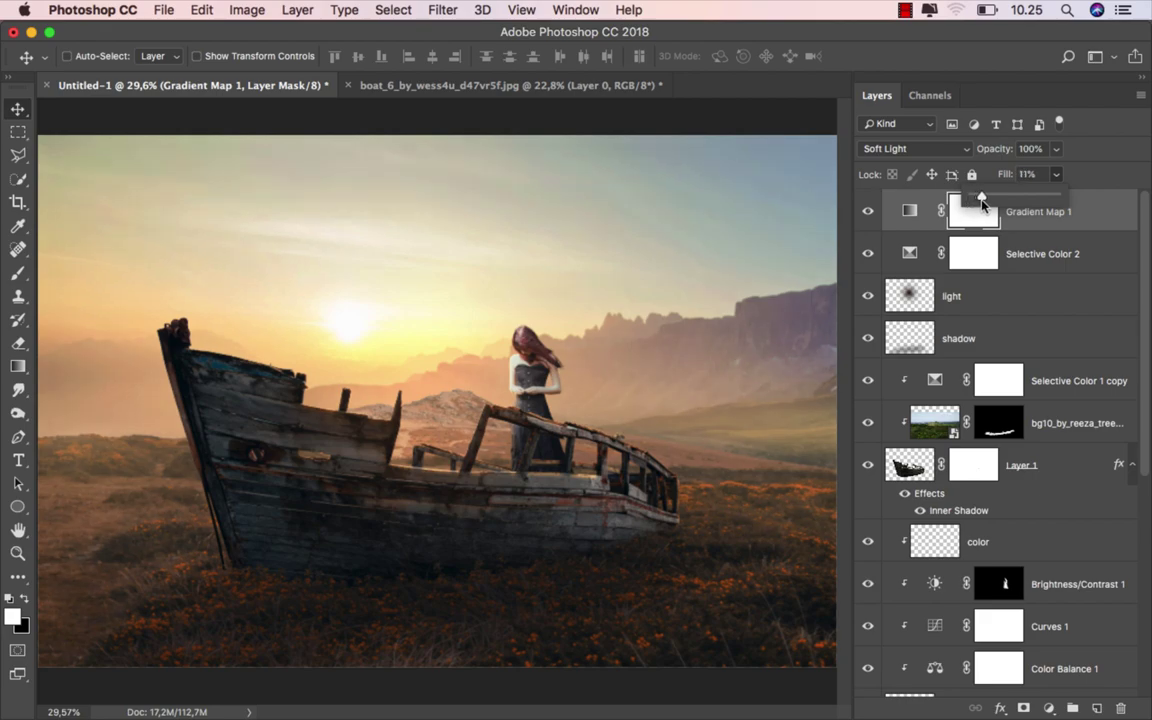
pyautogui.moveTo(982, 203); pyautogui.dragTo(990, 204)
pyautogui.click(869, 213)
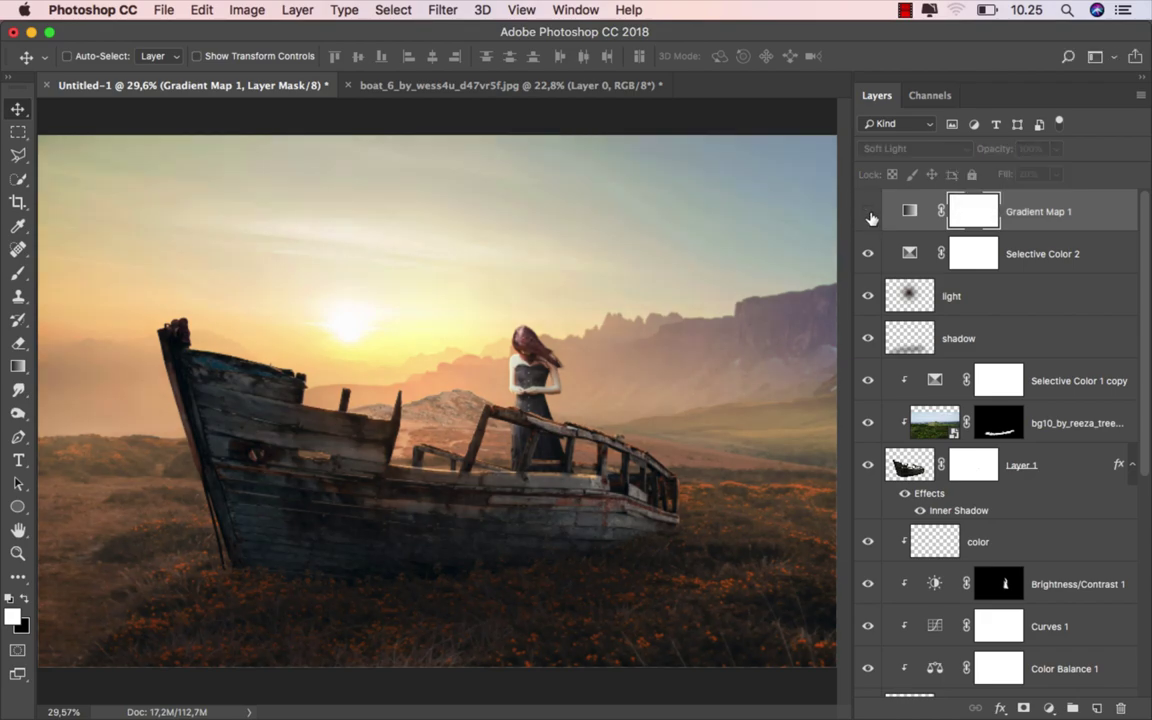
pyautogui.click(869, 213)
# Add a Gradient Fill layer above the gradient map, dark brown to transparent, Radial style, reversed, with the scale set to 350%.
pyautogui.click(1059, 222)
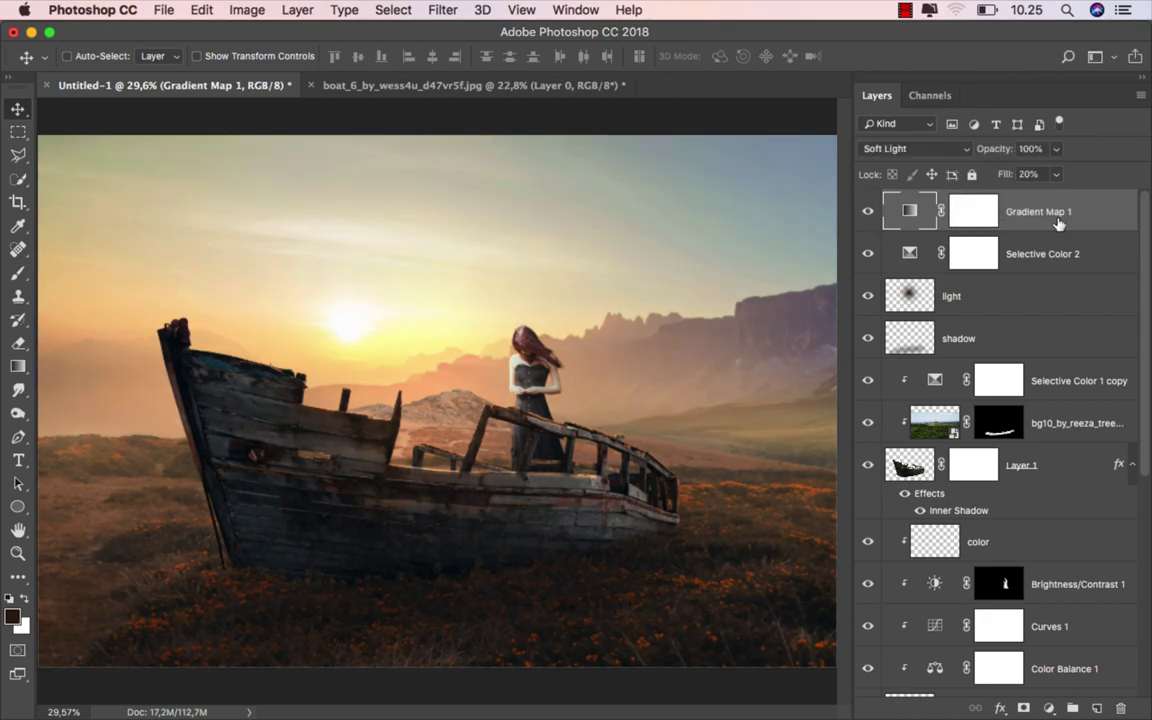
pyautogui.click(1048, 708)
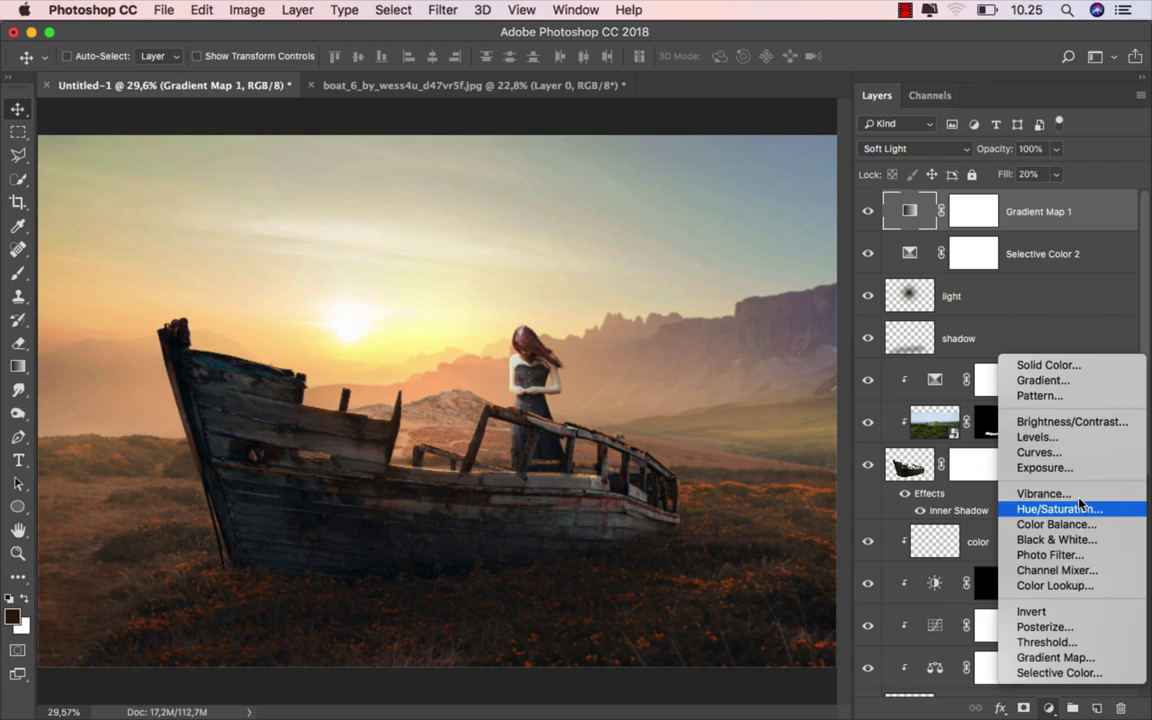
pyautogui.click(1091, 383)
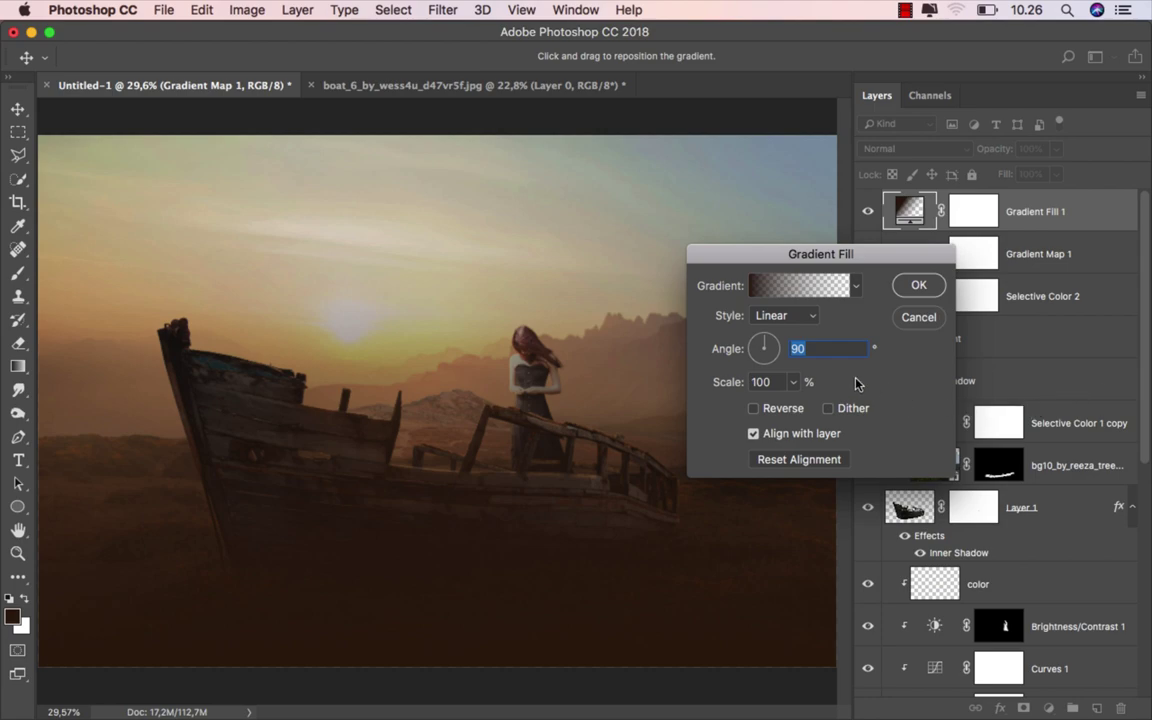
pyautogui.click(779, 316)
pyautogui.click(773, 329)
pyautogui.click(755, 410)
pyautogui.click(737, 383)
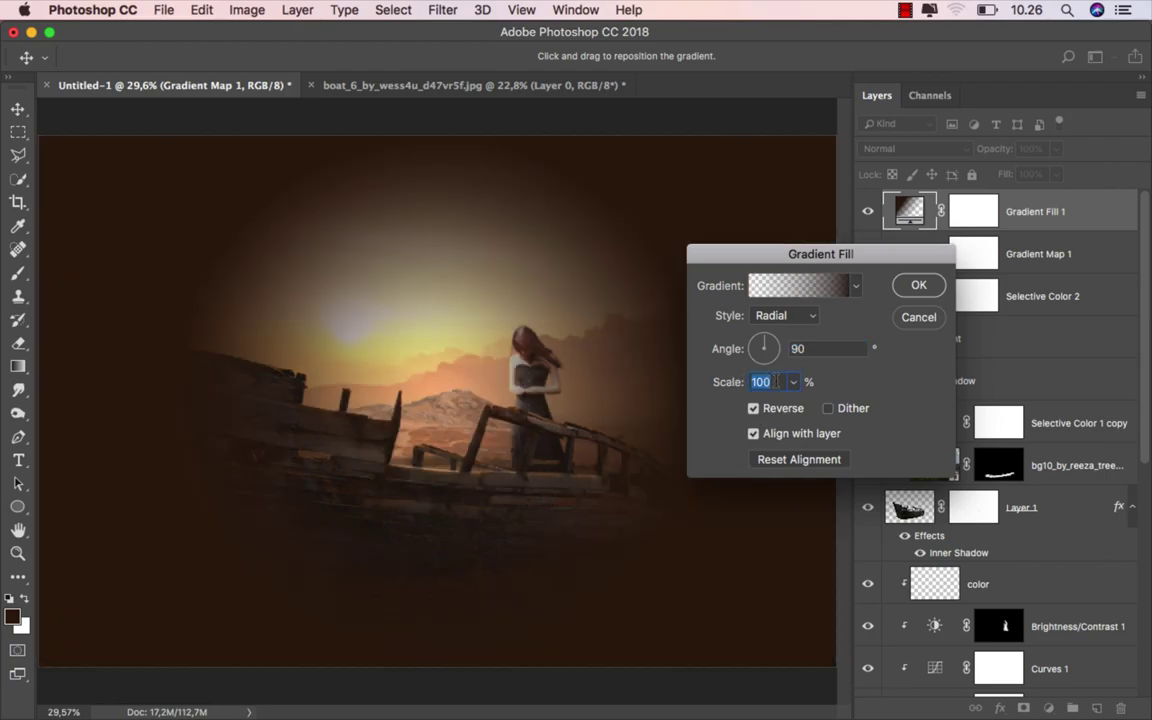
pyautogui.write('300')
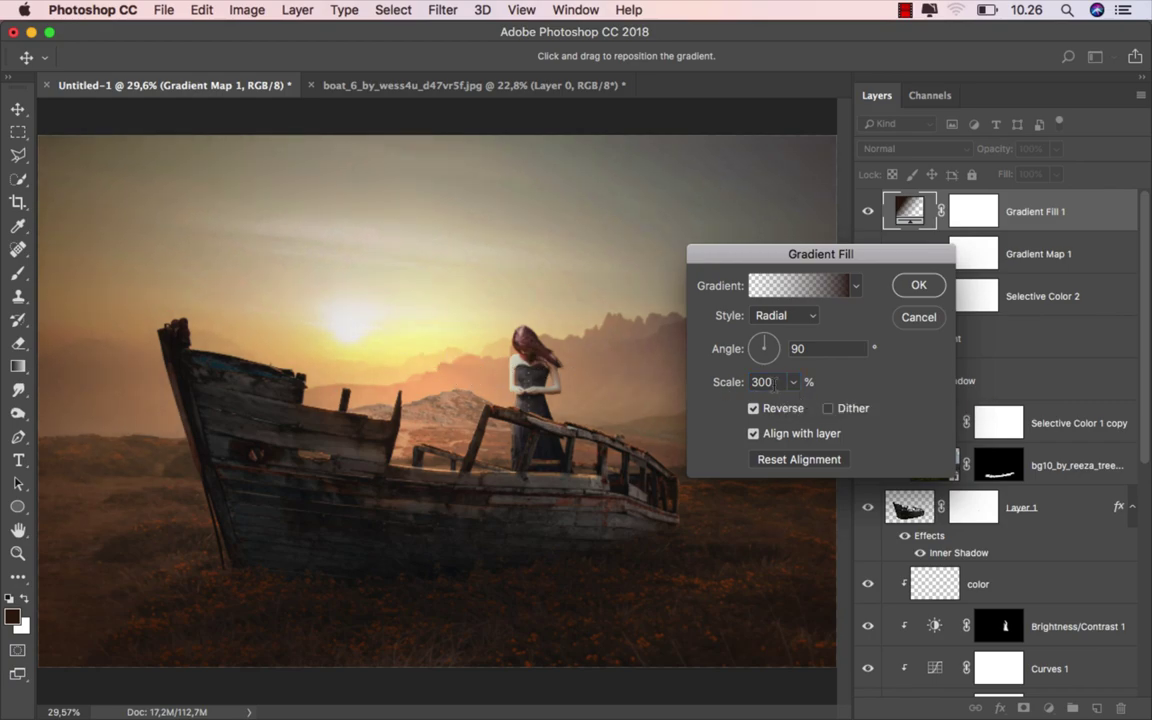
pyautogui.write('350')
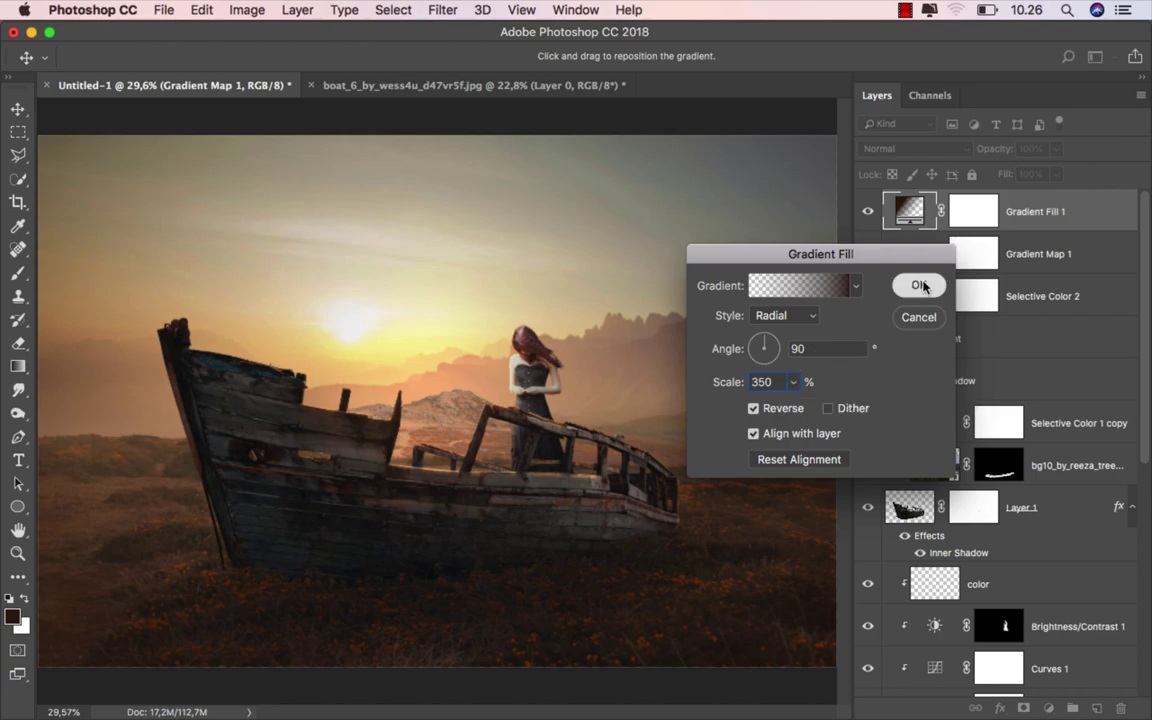
pyautogui.press('Return')
# Set the gradient fill layer to Soft Light, compare the image with it hidden and shown, and reduce its fill to 84%.
pyautogui.click(868, 212)
pyautogui.click(868, 212)
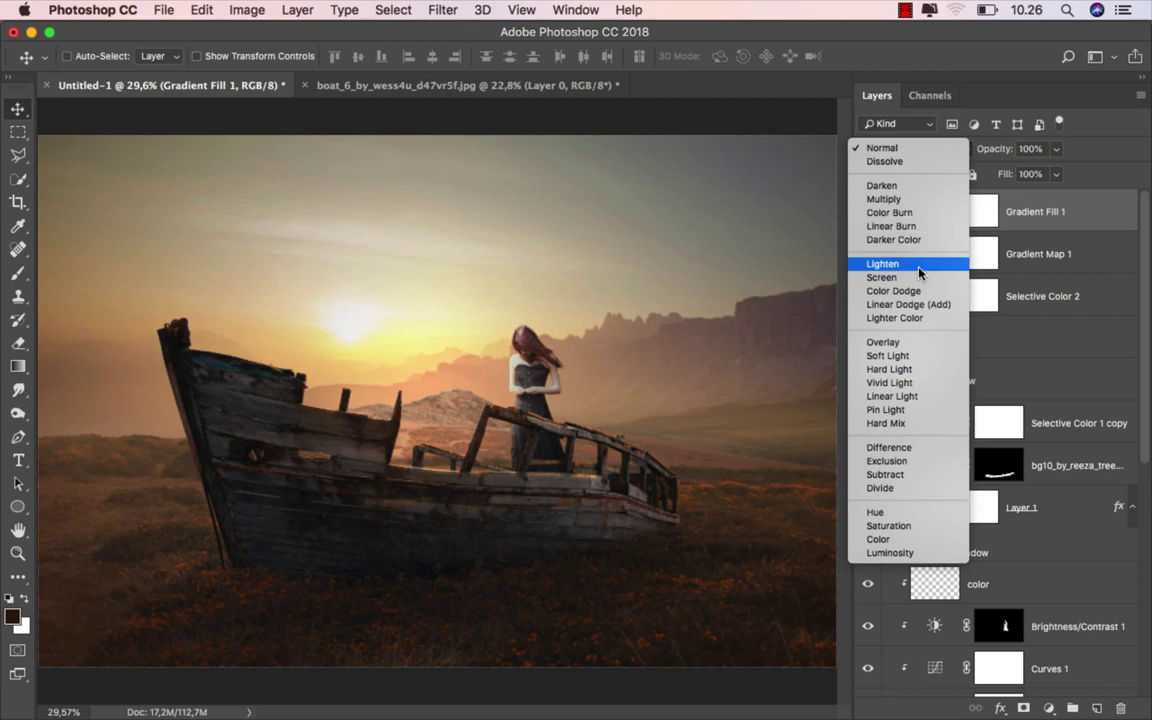
pyautogui.click(924, 356)
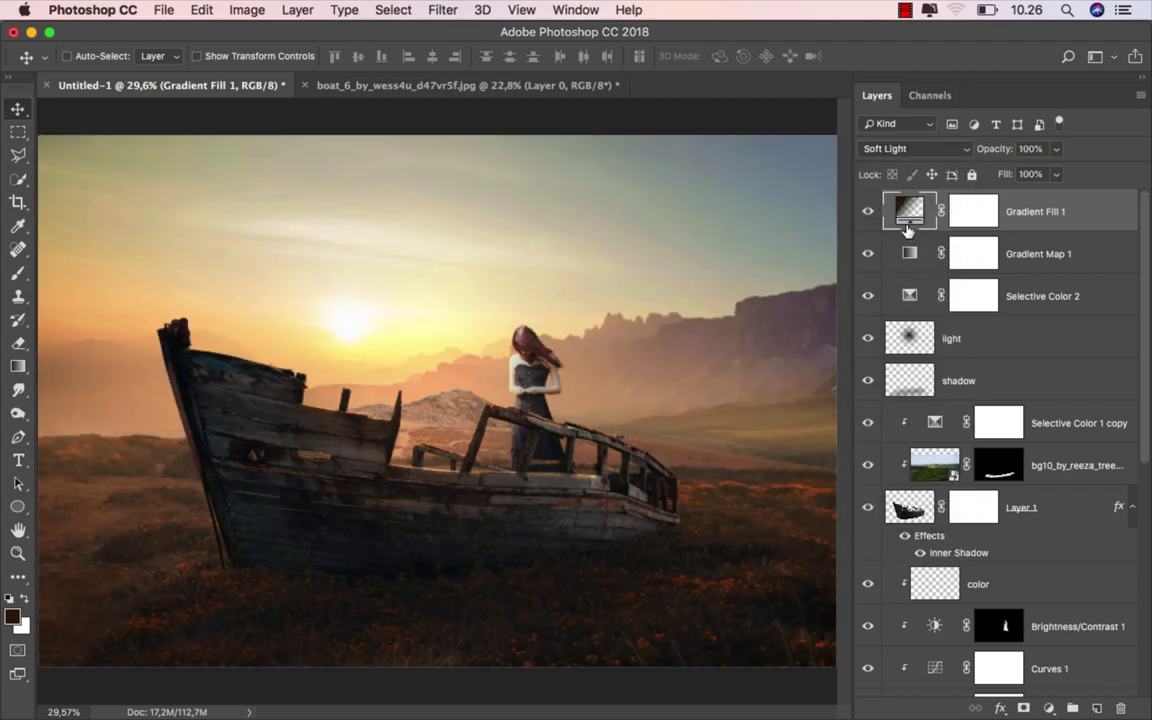
pyautogui.click(868, 213)
pyautogui.click(868, 213)
pyautogui.click(868, 213)
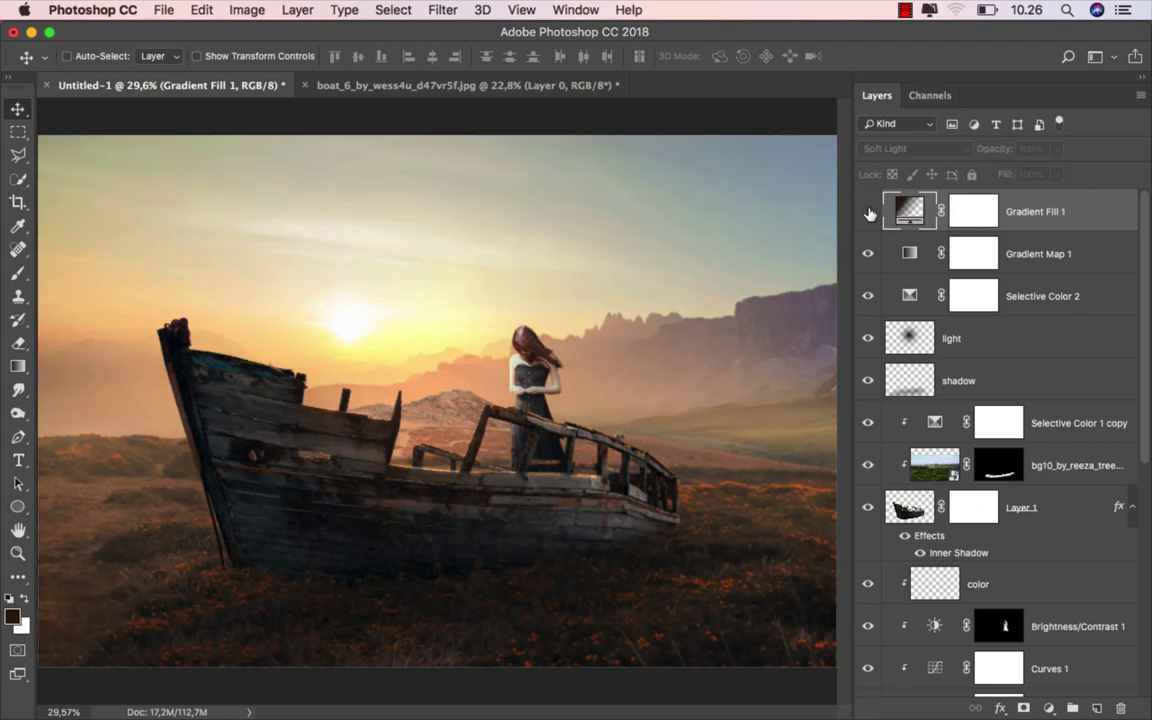
pyautogui.click(868, 213)
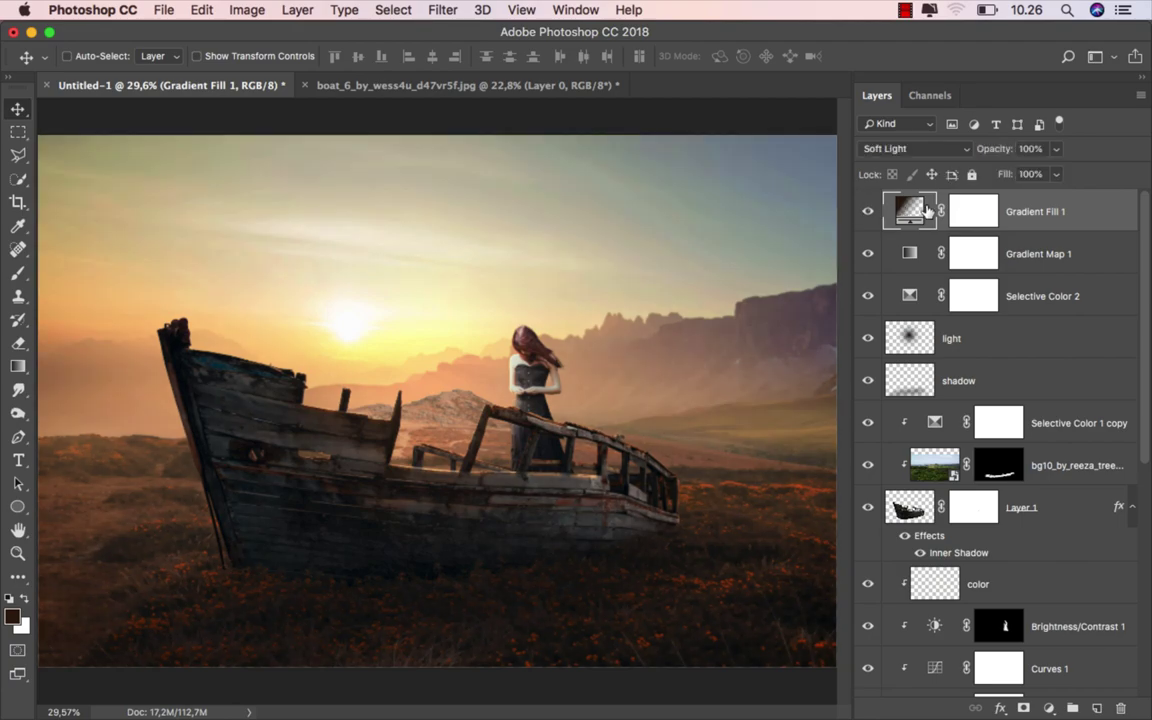
pyautogui.moveTo(1017, 176); pyautogui.dragTo(990, 177)
# Add a Vibrance adjustment layer on top, raise the vibrance slightly, and compare the image with the layer hidden and shown.
pyautogui.click(1048, 708)
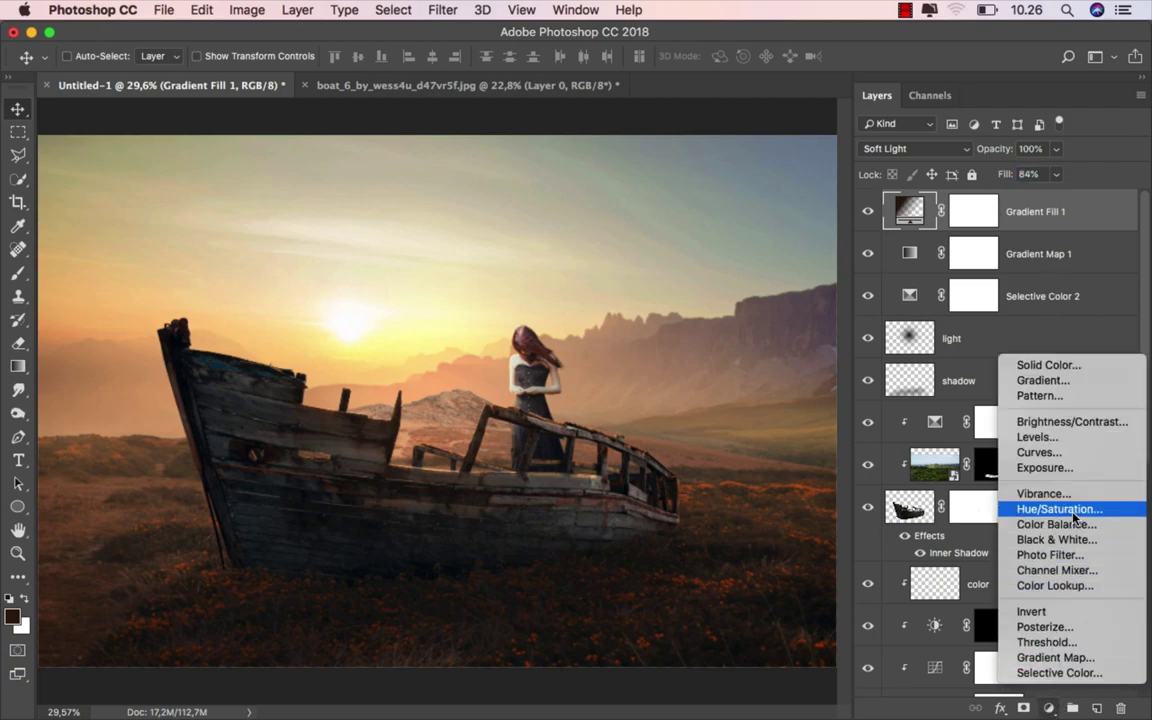
pyautogui.click(1045, 493)
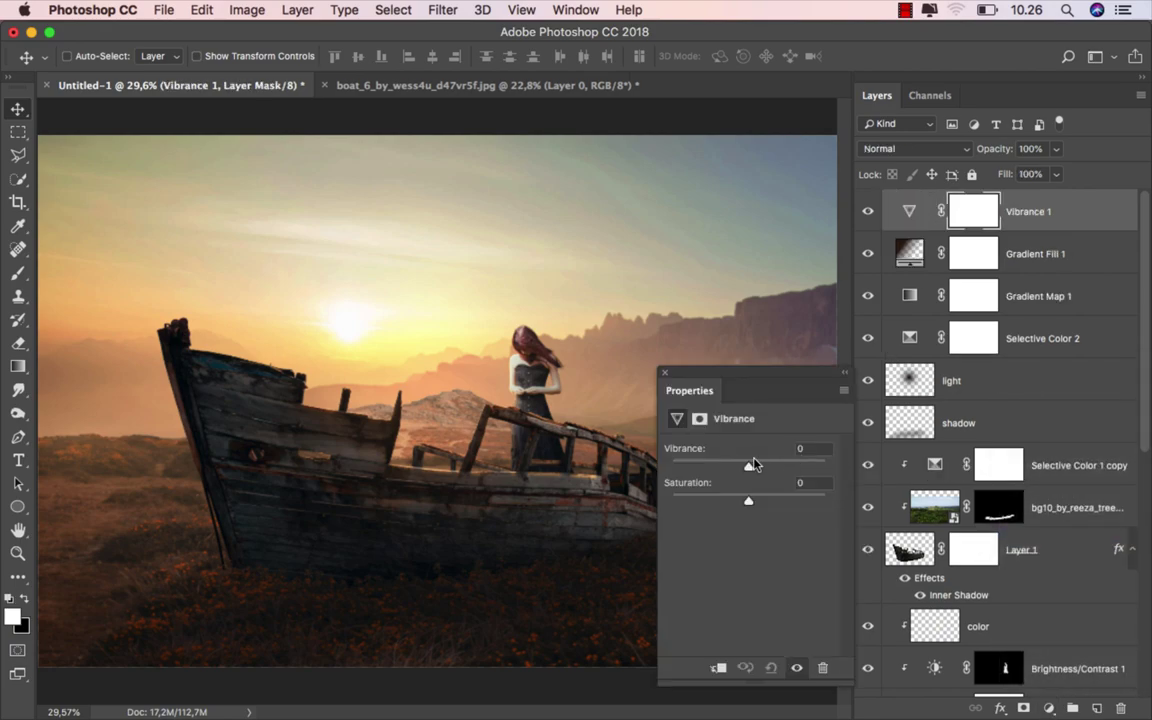
pyautogui.moveTo(738, 464); pyautogui.dragTo(762, 474)
pyautogui.click(665, 373)
pyautogui.click(866, 211)
pyautogui.click(867, 212)
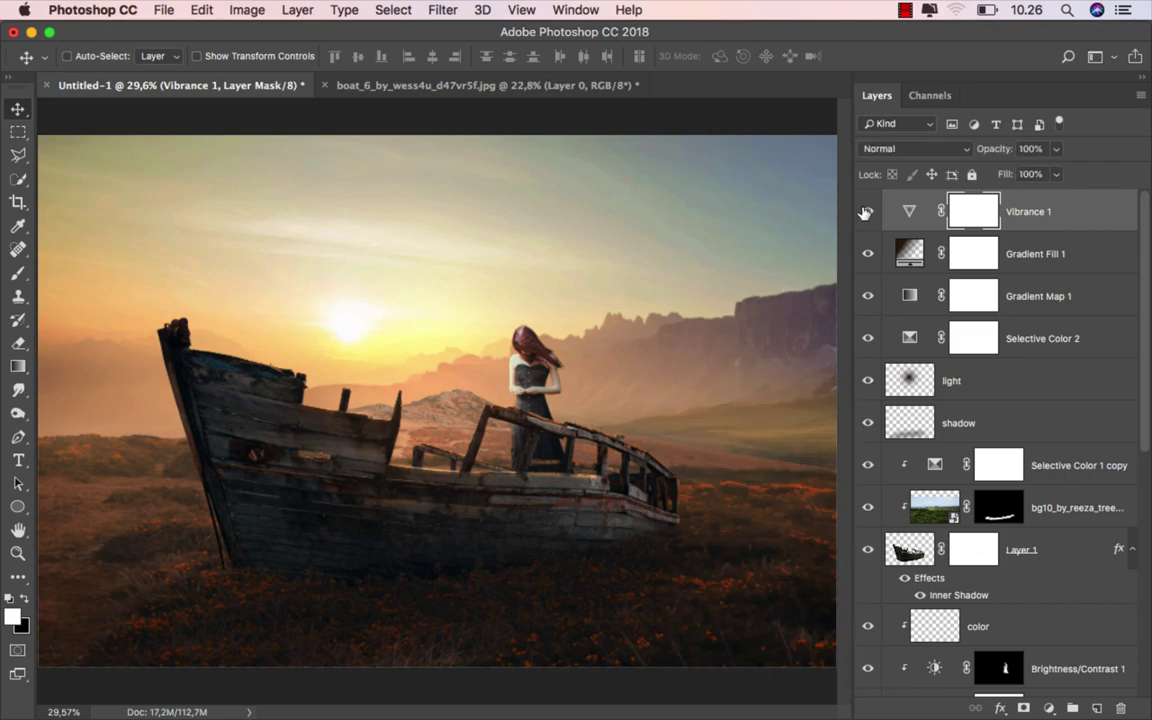
pyautogui.click(1028, 214)
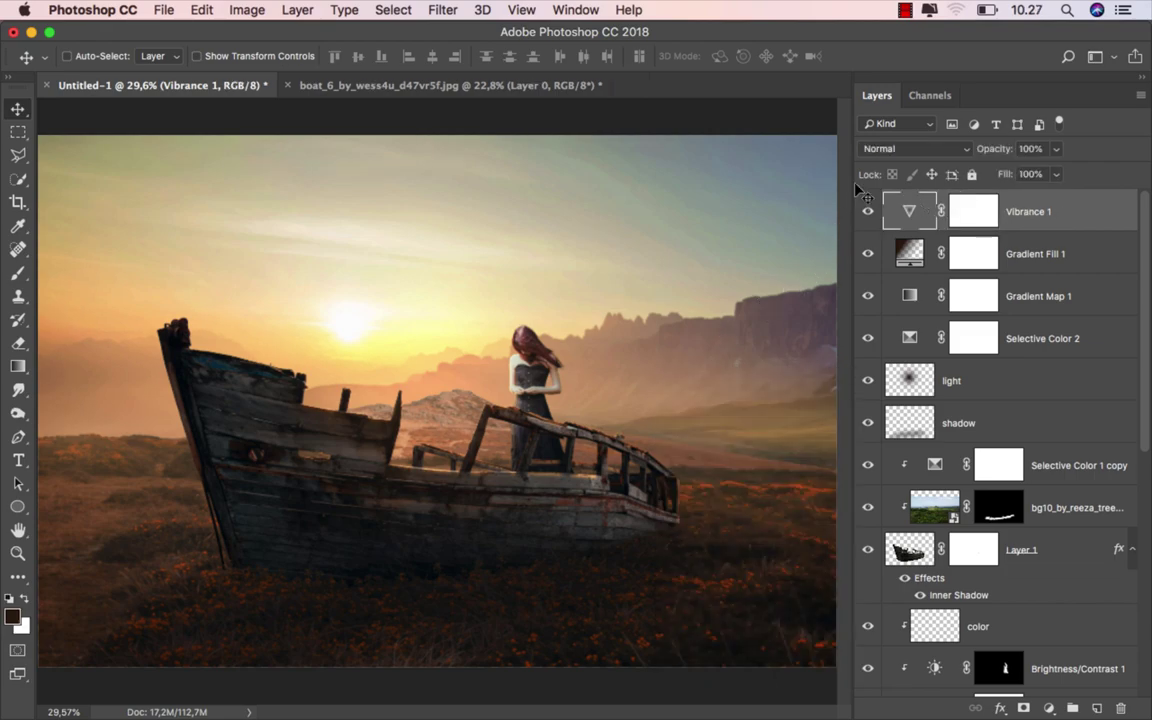
# Save a copy of the composite as ok.jpg in JPEG format with quality 12 (Maximum) and Baseline ("Standard").
pyautogui.click(163, 12)
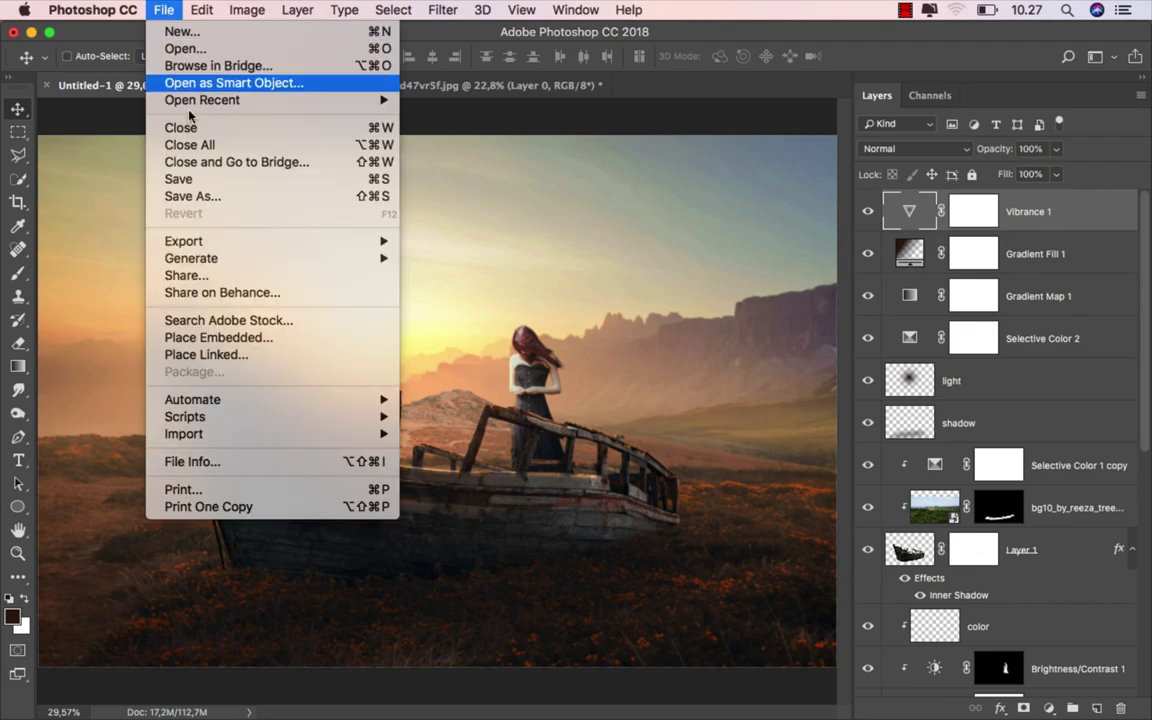
pyautogui.click(210, 193)
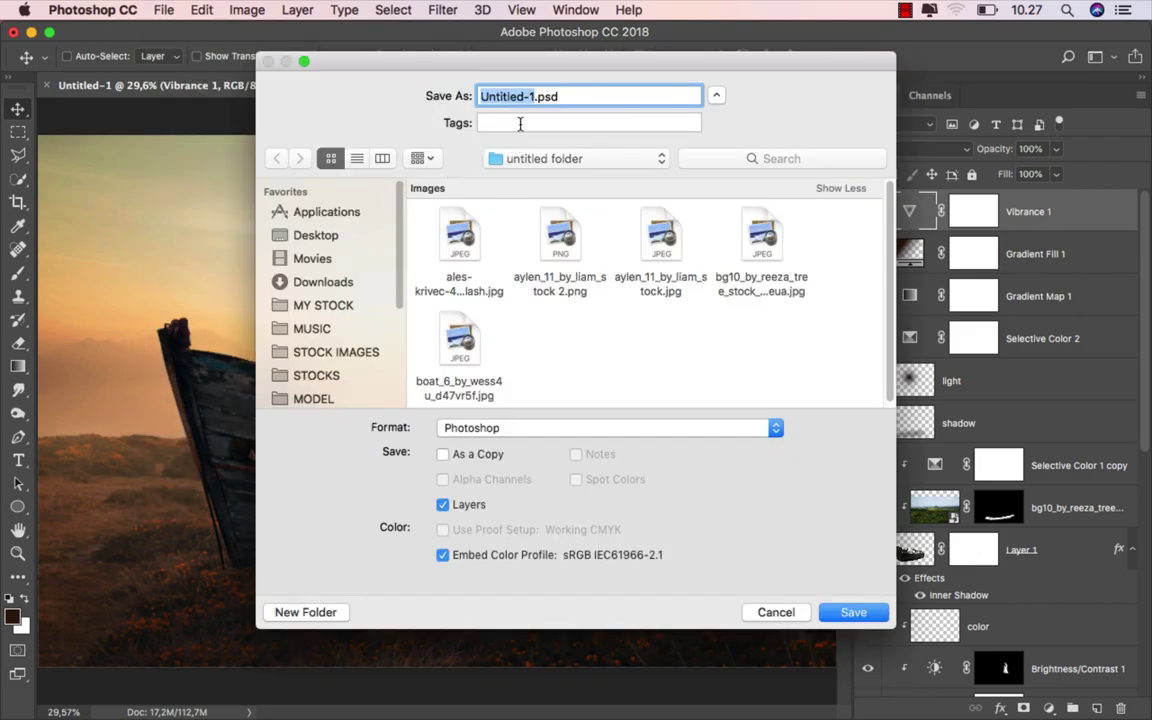
pyautogui.write('ok')
pyautogui.click(524, 427)
pyautogui.click(527, 535)
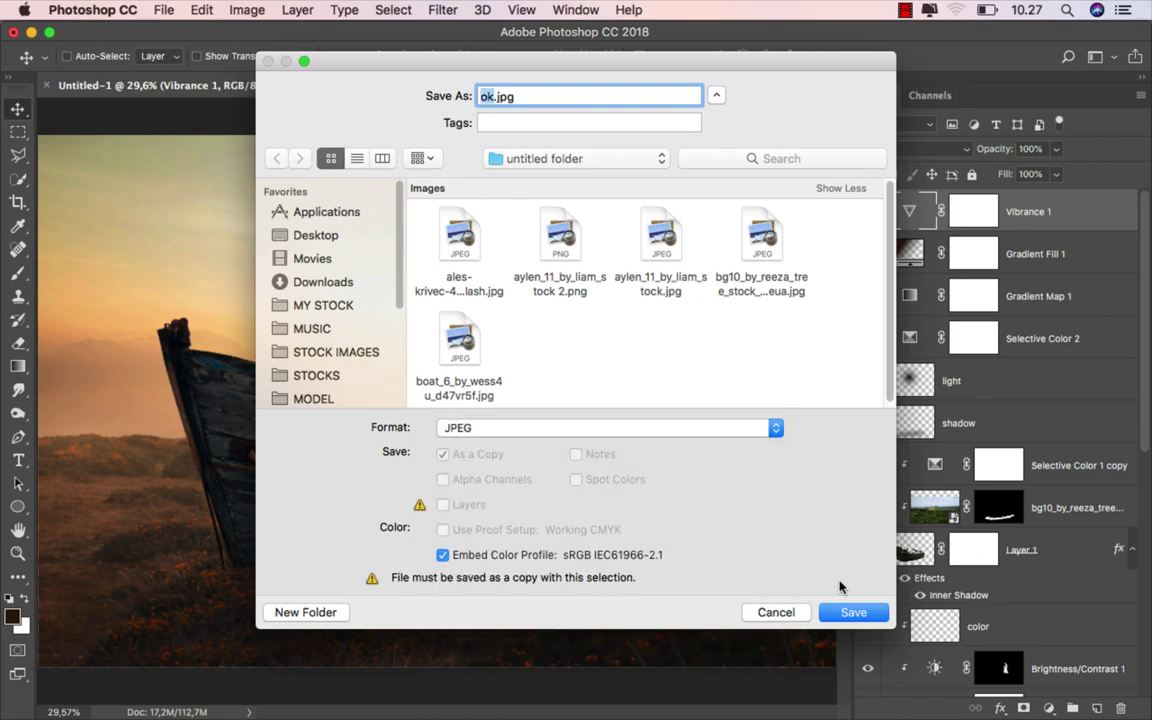
pyautogui.click(853, 612)
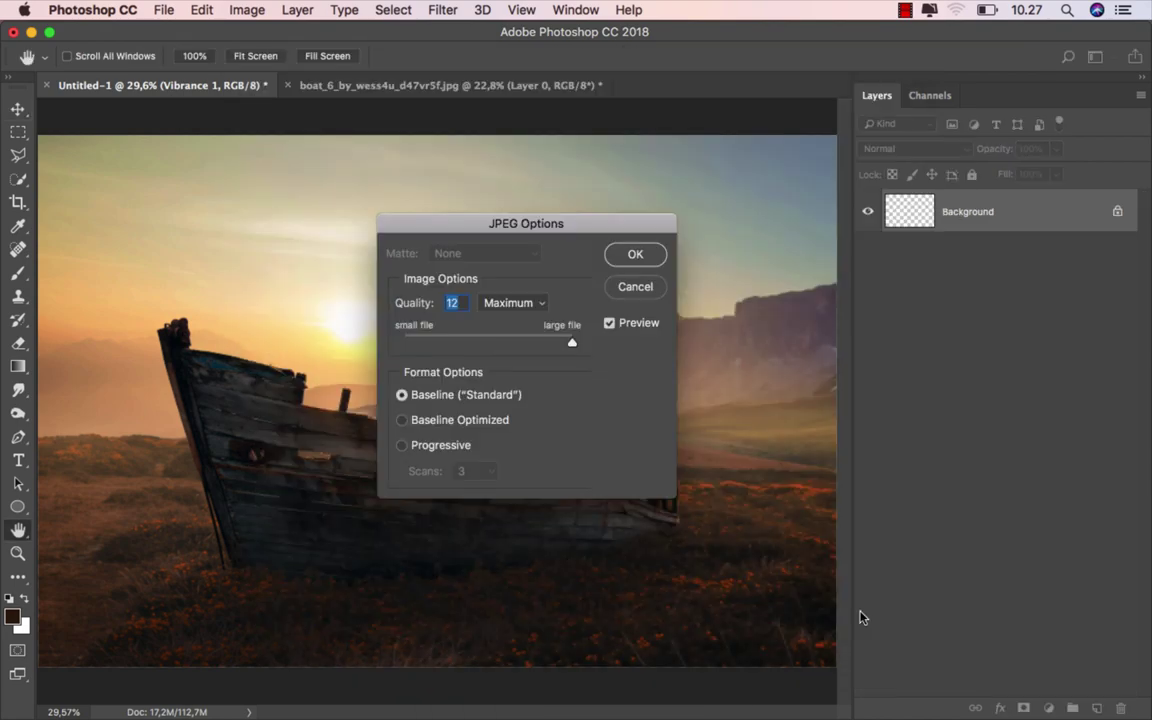
pyautogui.click(645, 256)
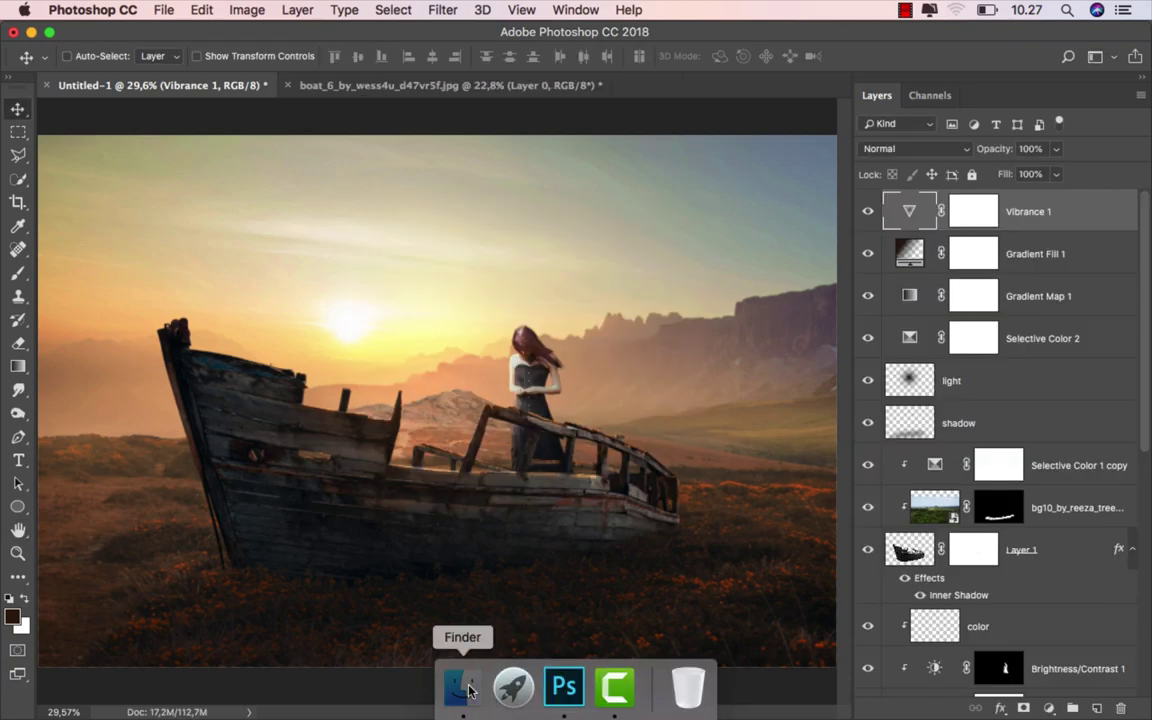
# Switch to Finder and preview the exported ok.jpg in the untitled folder to examine the final composite.
pyautogui.click(460, 683)
pyautogui.click(740, 141)
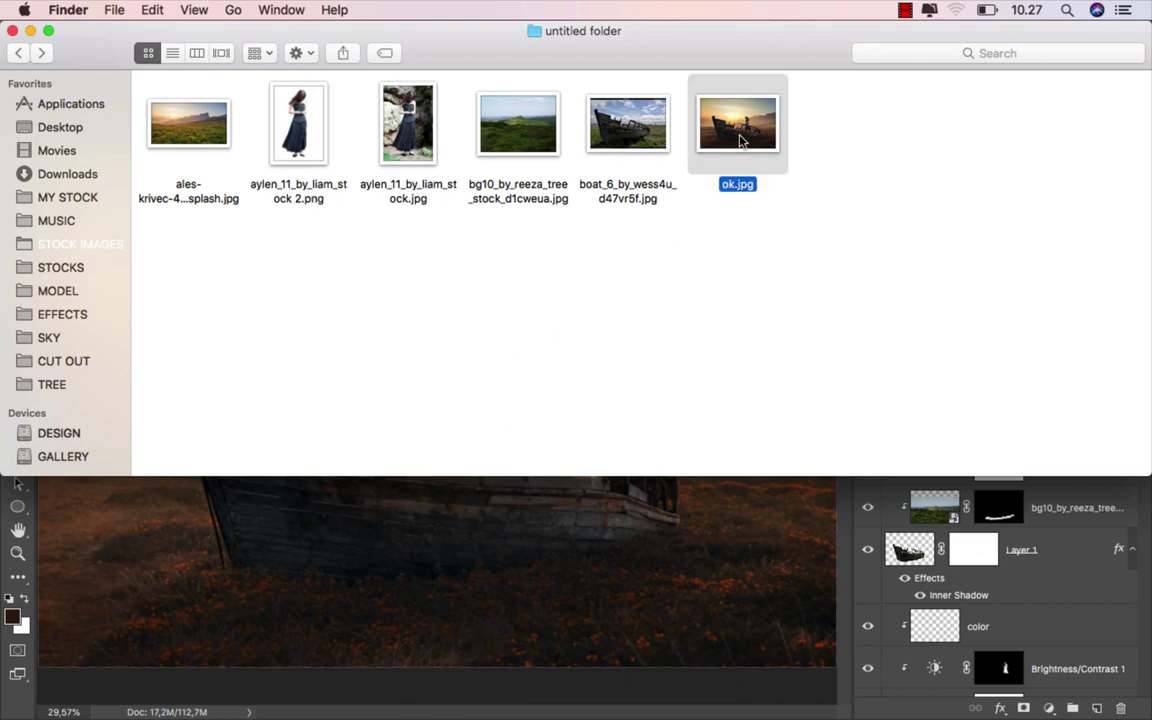
pyautogui.press('space')
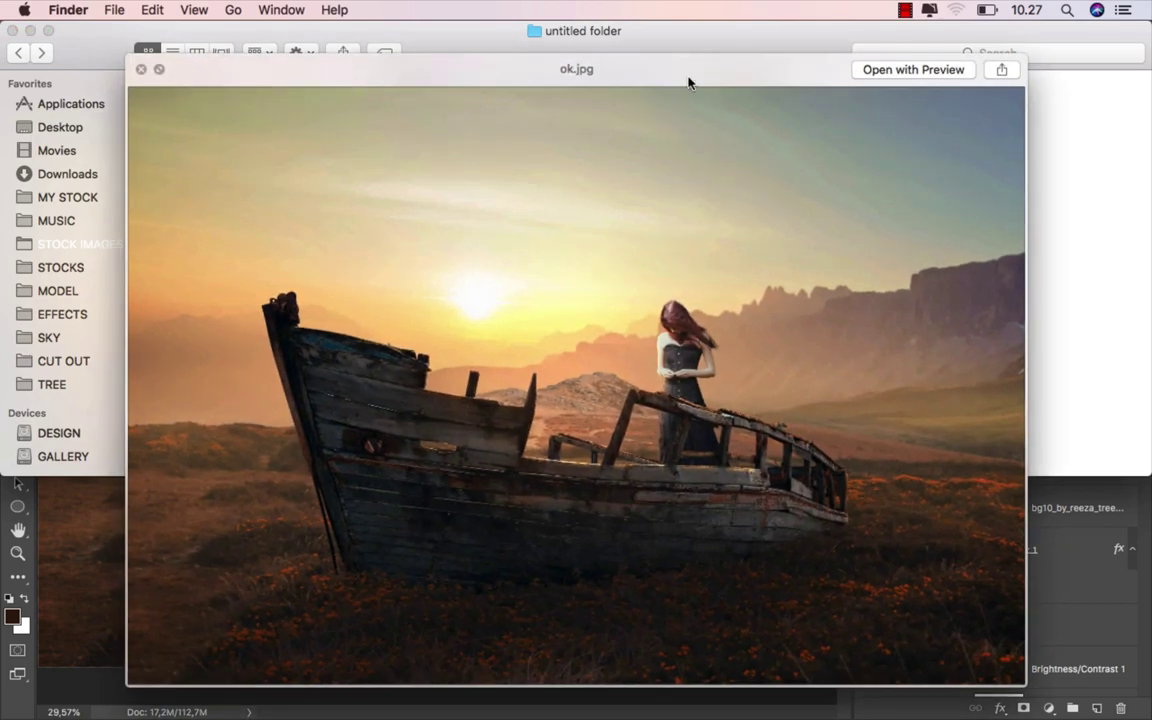
pyautogui.moveTo(678, 66); pyautogui.dragTo(673, 60)
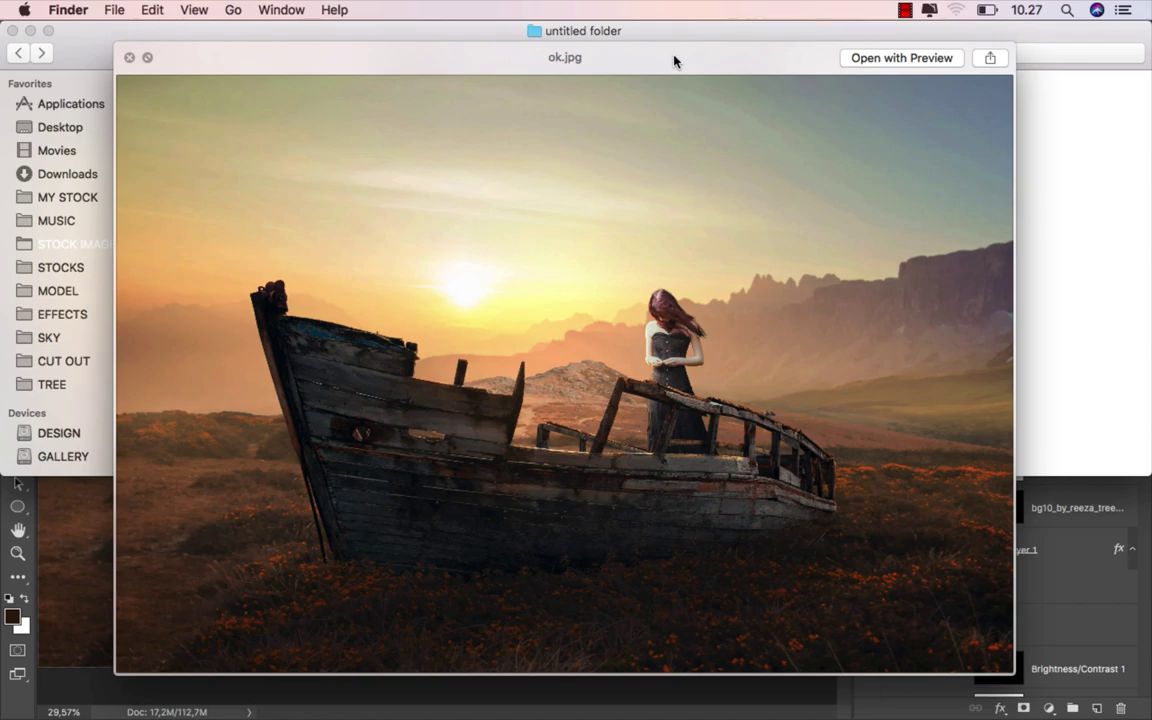